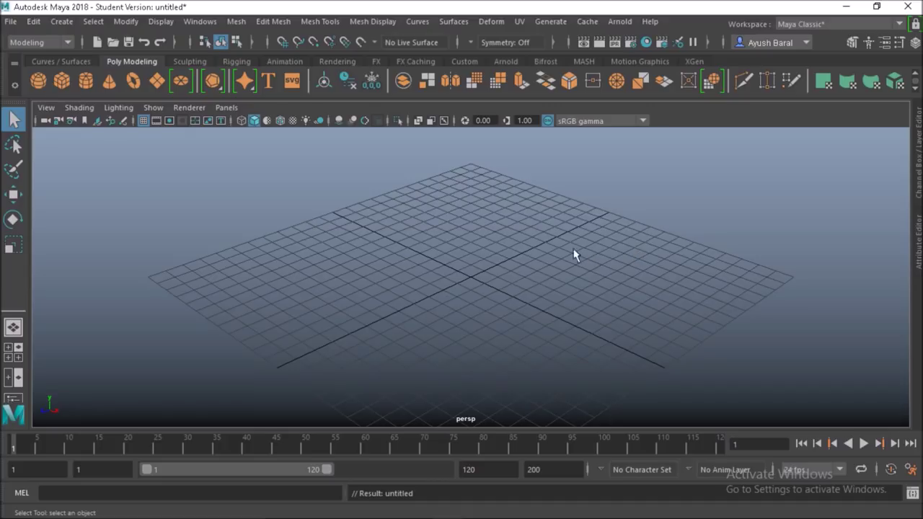
scroll(484, 229, "down", 3)
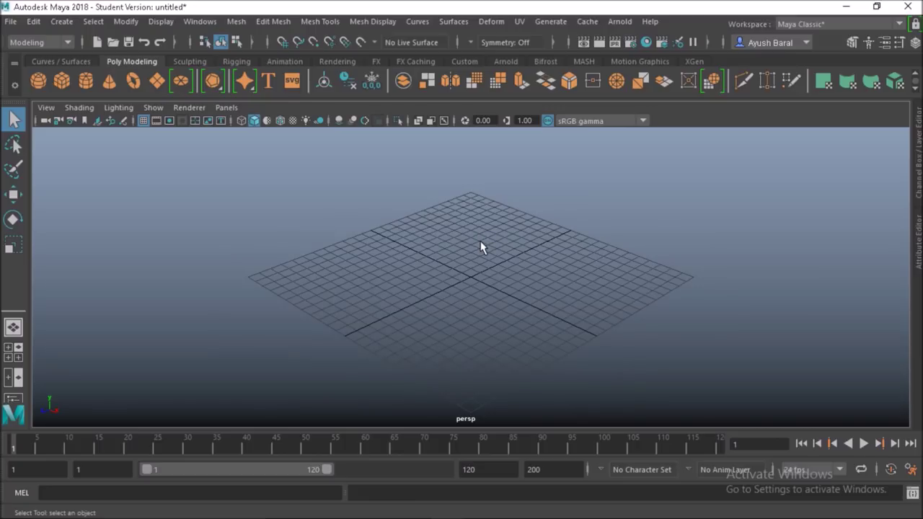
scroll(475, 242, "up", 2)
left_click_drag(453, 230, 469, 264, "alt")
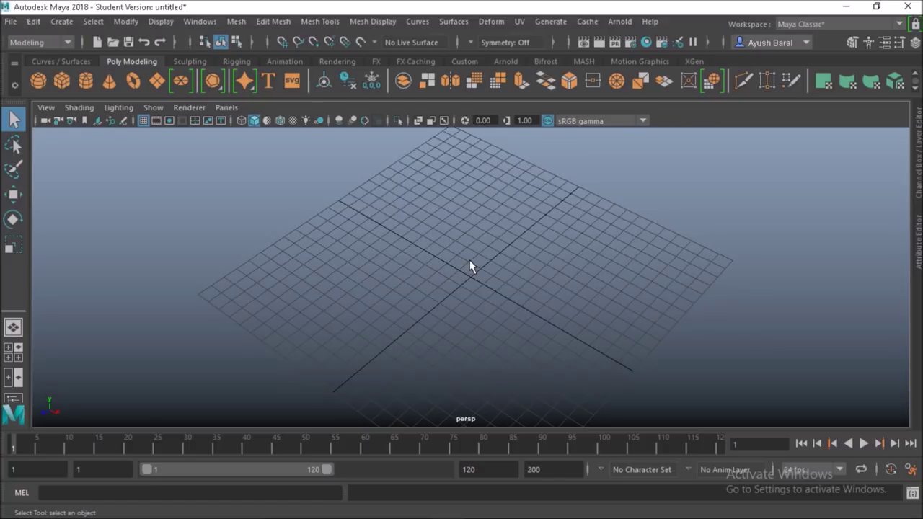
Switch to the desktop, create a folder named Bottle_modeling there and place it below the Books folder.
left_click(847, 6)
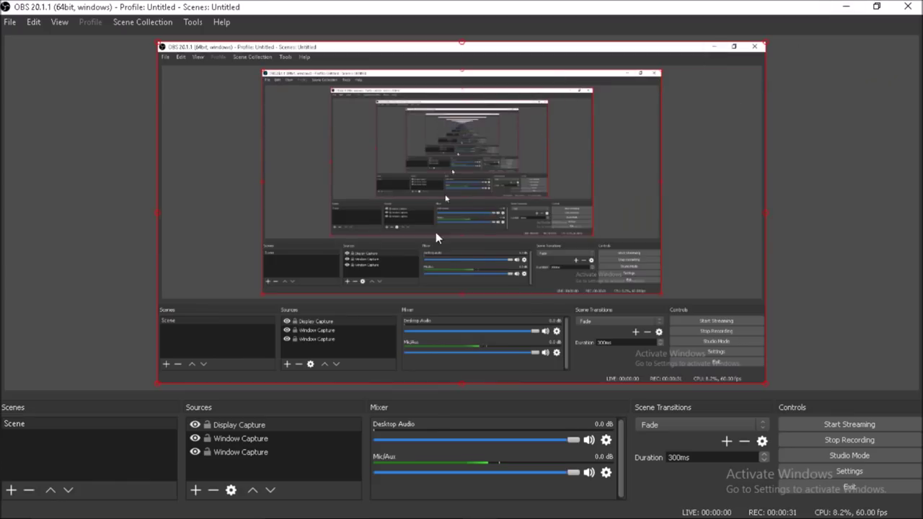
left_click(846, 6)
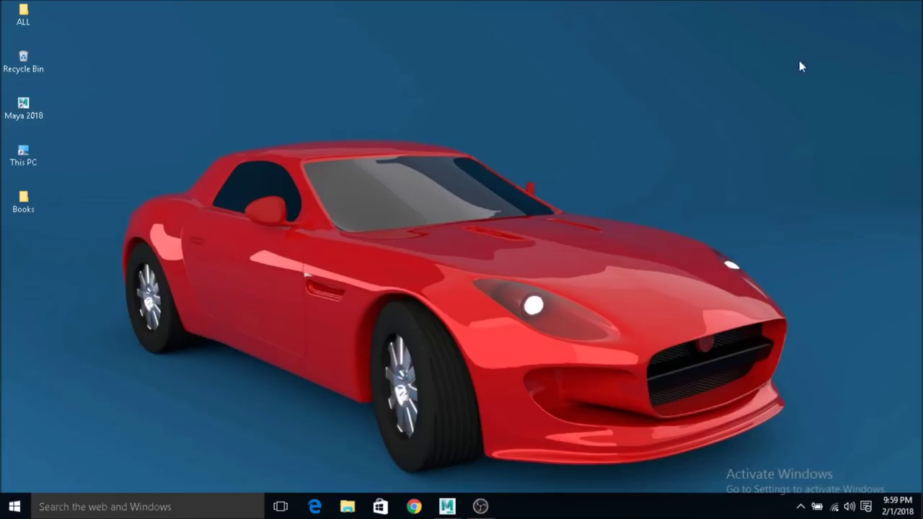
right_click(289, 200)
mouse_move(323, 349)
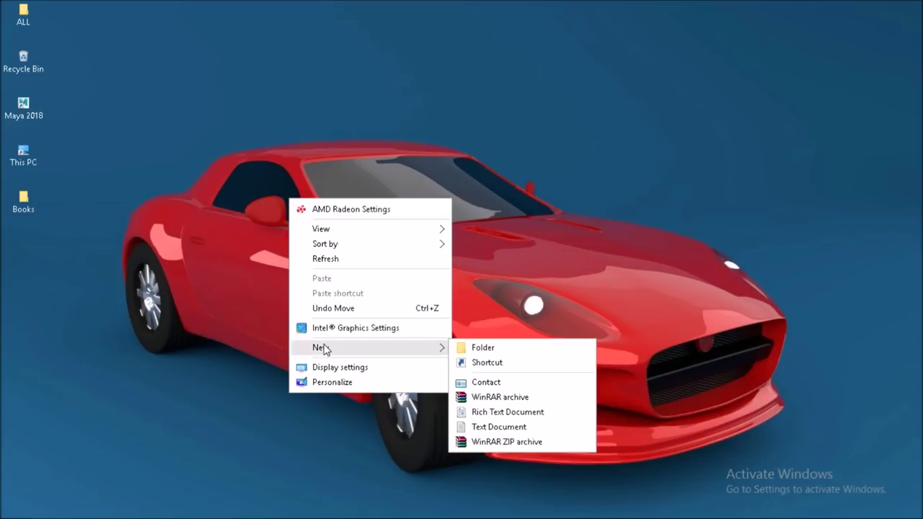
left_click(502, 344)
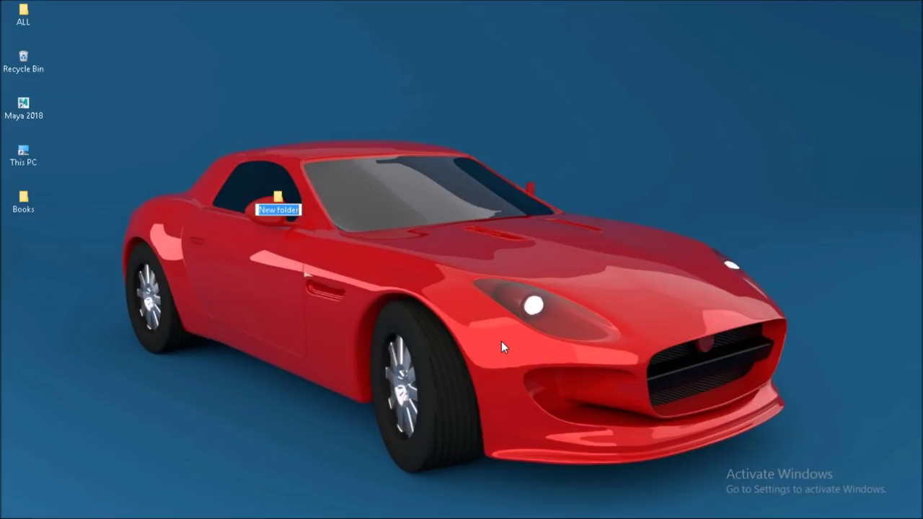
type("Bottle")
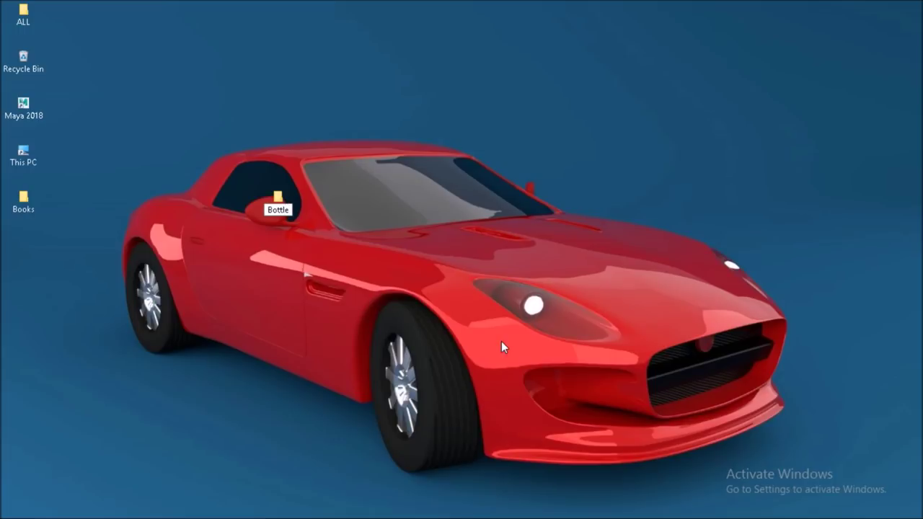
type("_modeling")
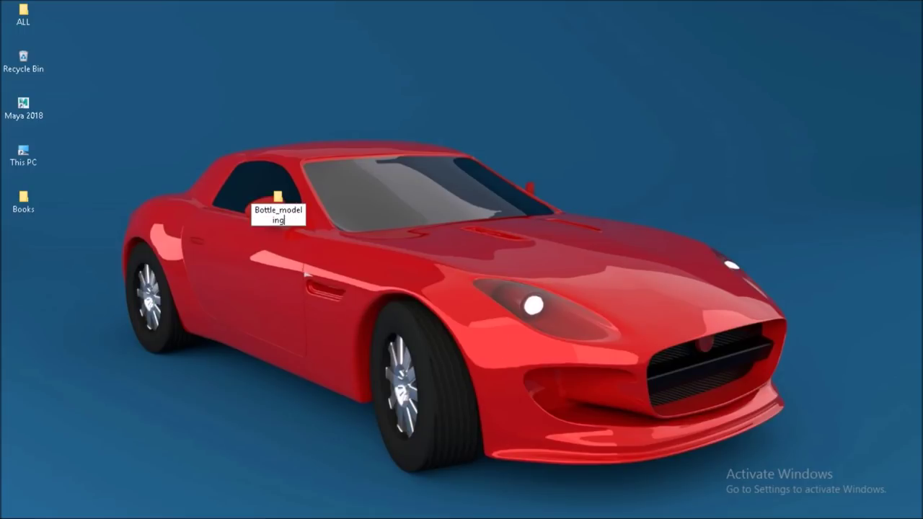
key("Return")
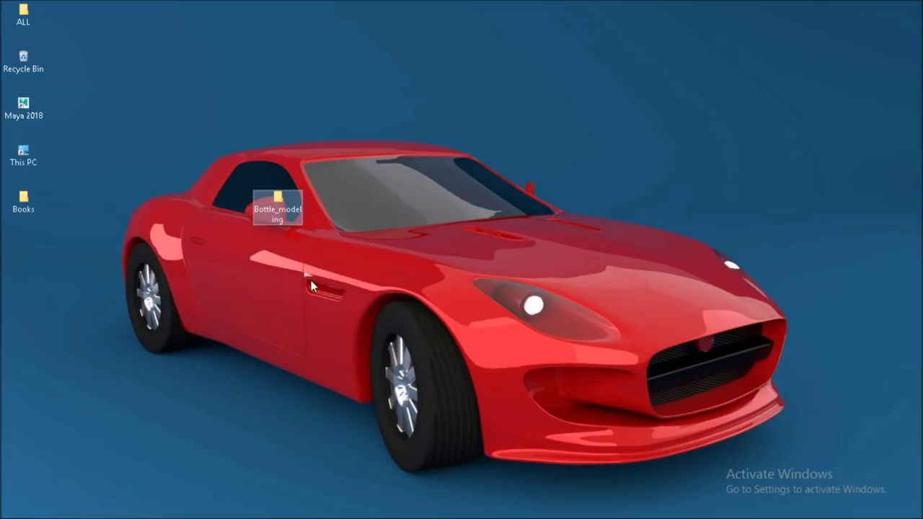
left_click_drag(48, 288, 26, 269)
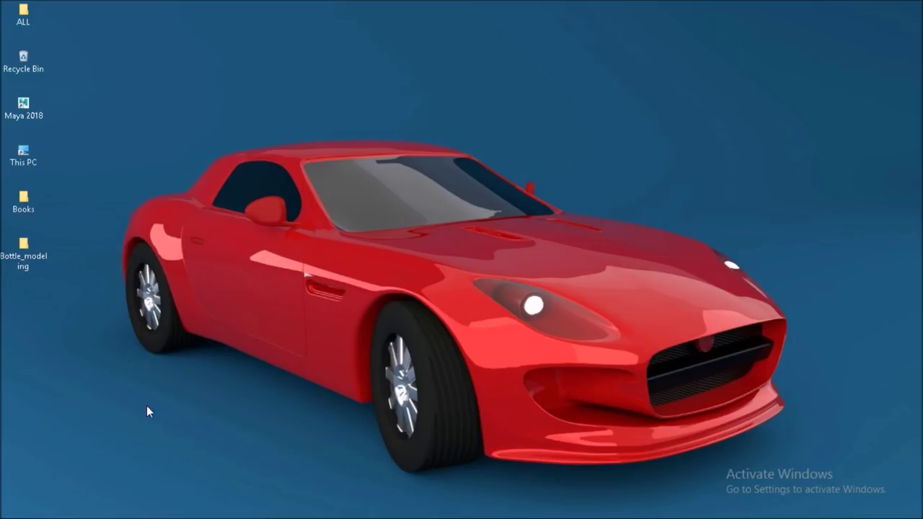
Switch back to Maya and start a new project named bottle_modeling.
mouse_move(447, 507)
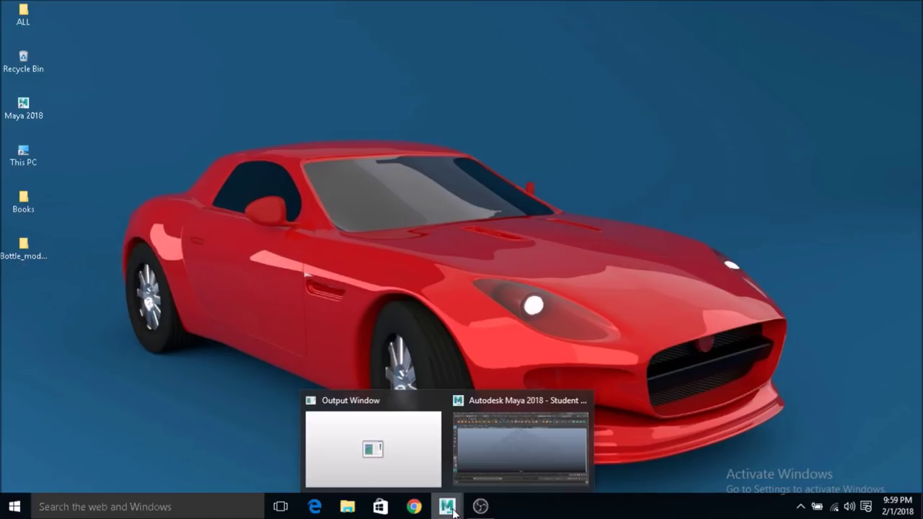
left_click(491, 437)
left_click(11, 21)
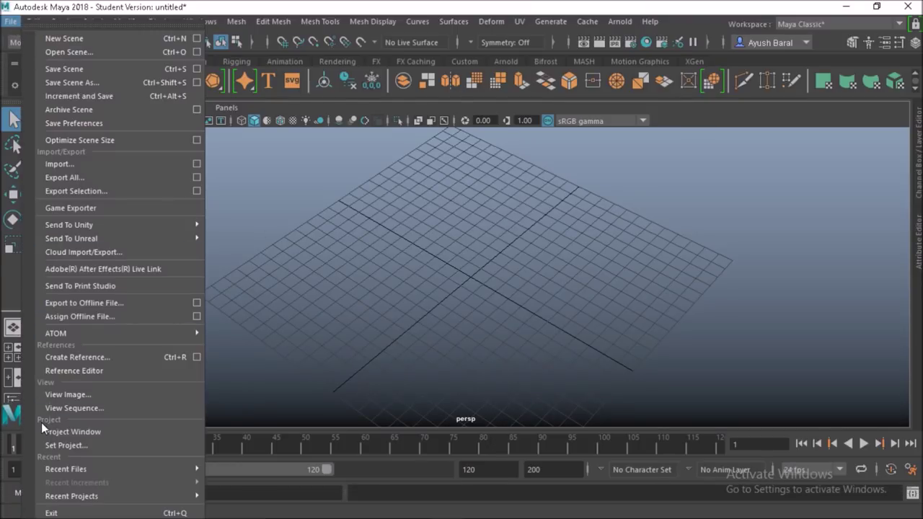
left_click(55, 435)
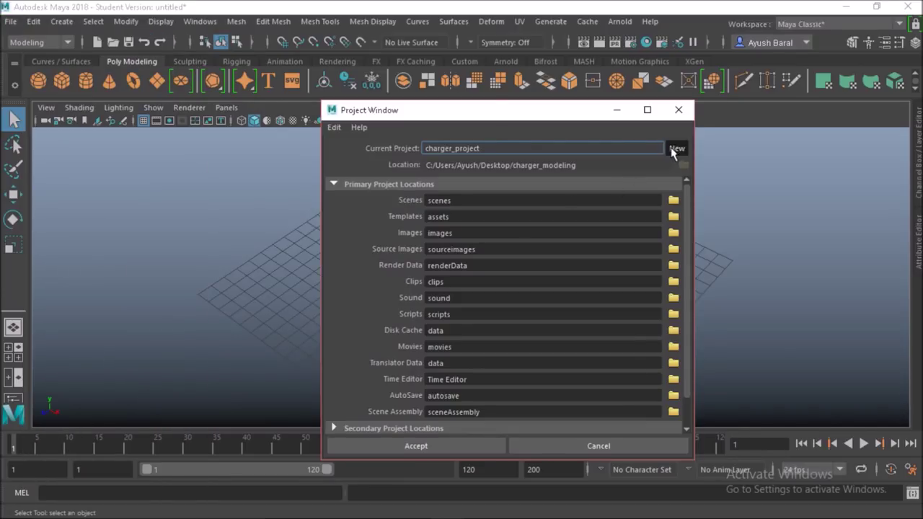
left_click(676, 150)
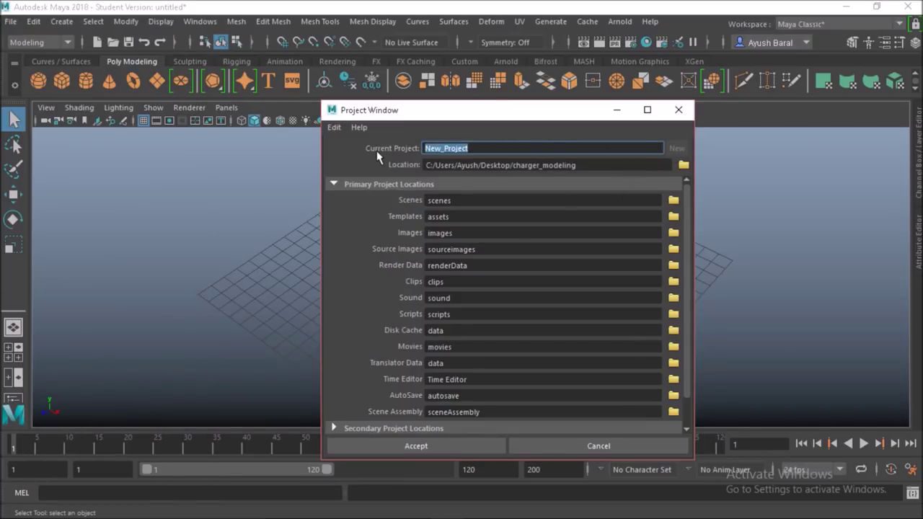
type("bottle_modeling")
Set the new project's location to the Bottle_modeling folder on the desktop and accept the project settings.
left_click(684, 165)
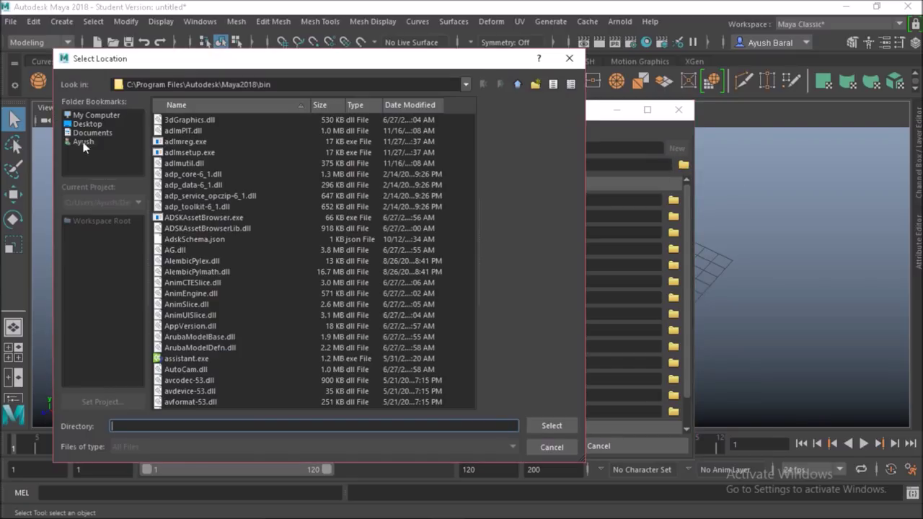
left_click(87, 124)
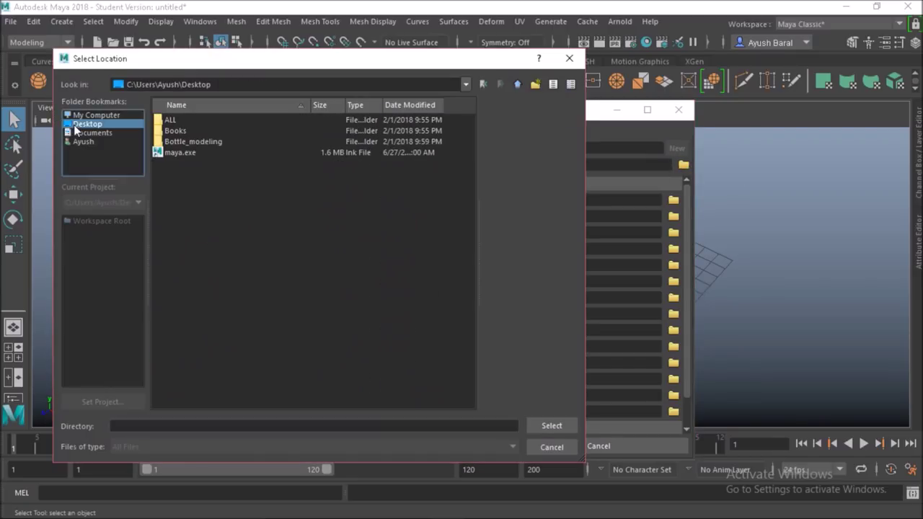
left_click(206, 143)
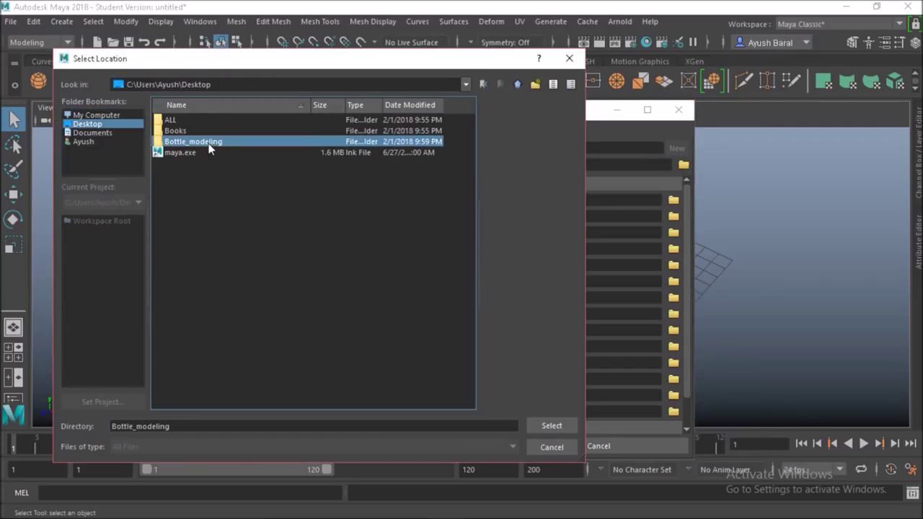
left_click(534, 423)
left_click(416, 446)
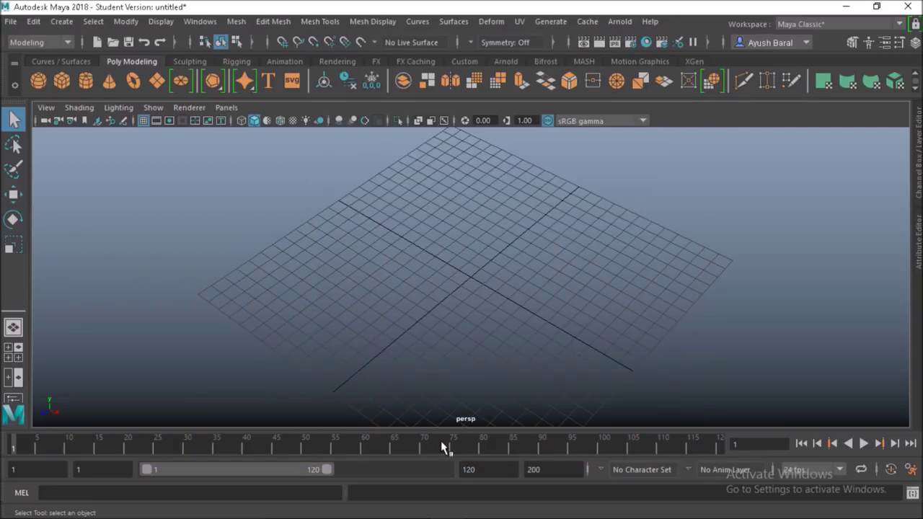
Check which folder is offered for opening scenes, without opening a file.
left_click(10, 22)
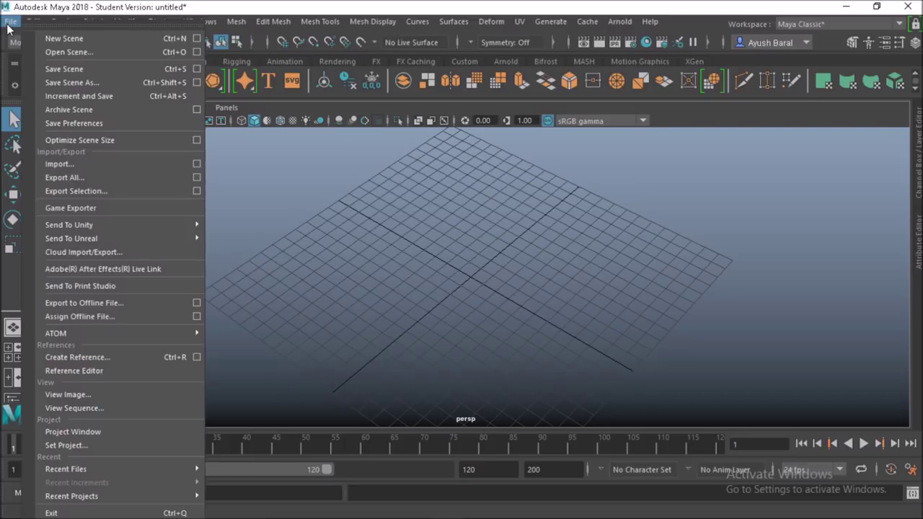
left_click(57, 52)
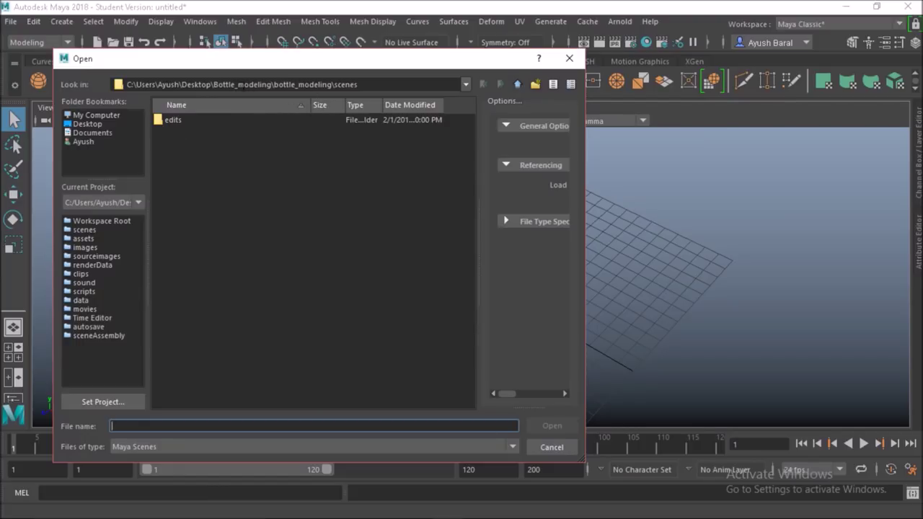
left_click(569, 445)
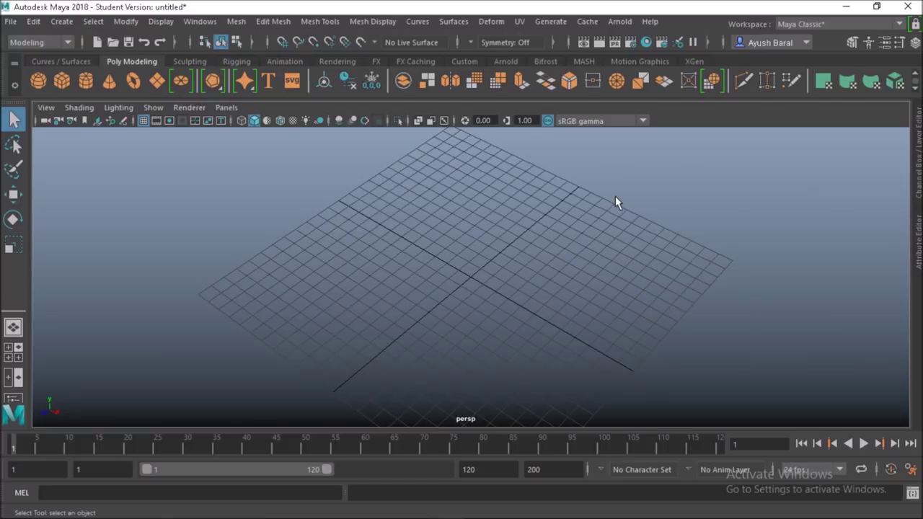
Set the bottle_modeling folder inside Bottle_modeling as the current project.
left_click(10, 20)
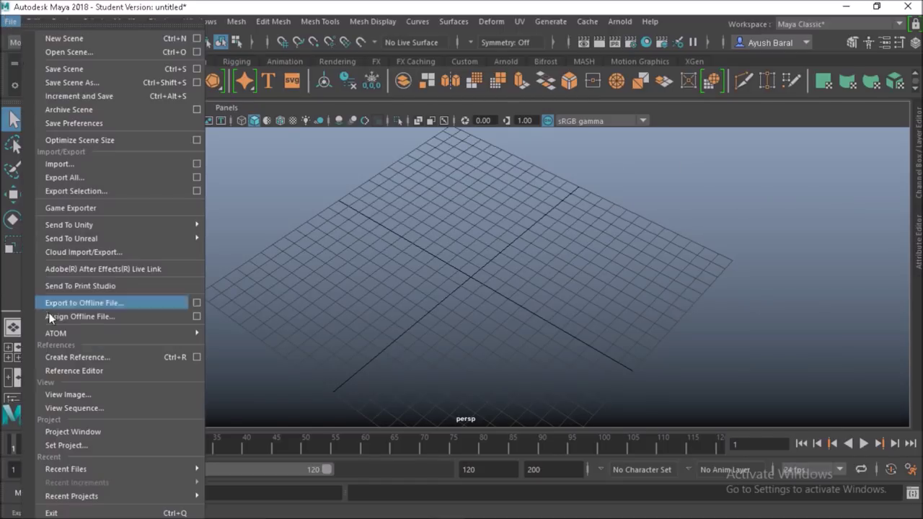
left_click(63, 441)
left_click(188, 122)
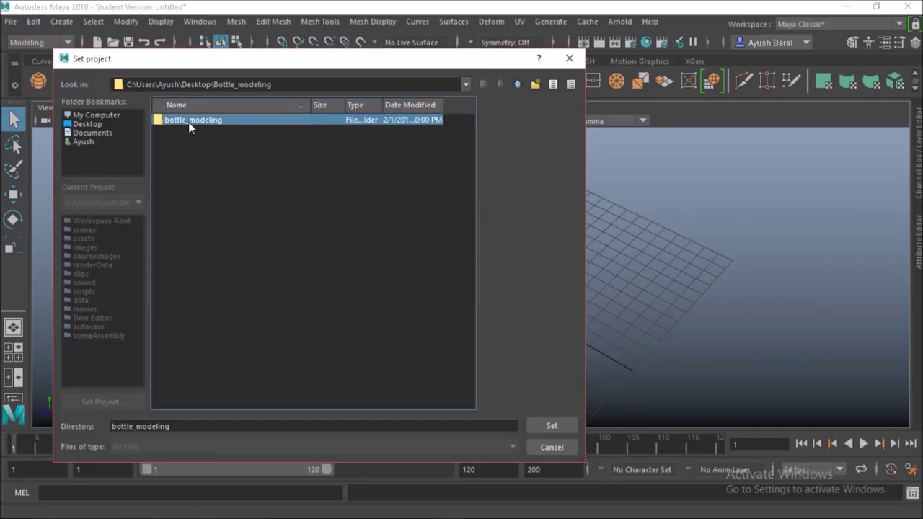
left_click(549, 426)
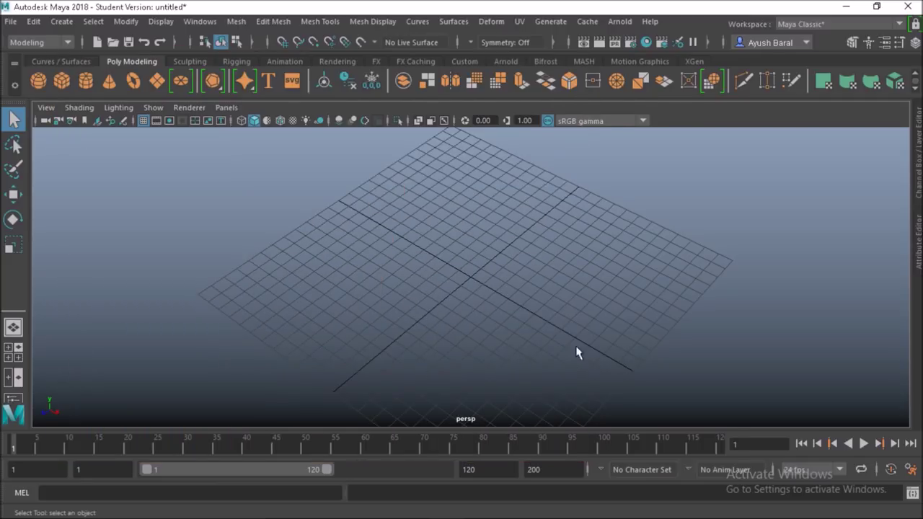
Hide the time slider, range slider, command line and tool box to enlarge the viewport.
left_click_drag(532, 306, 572, 279, "alt")
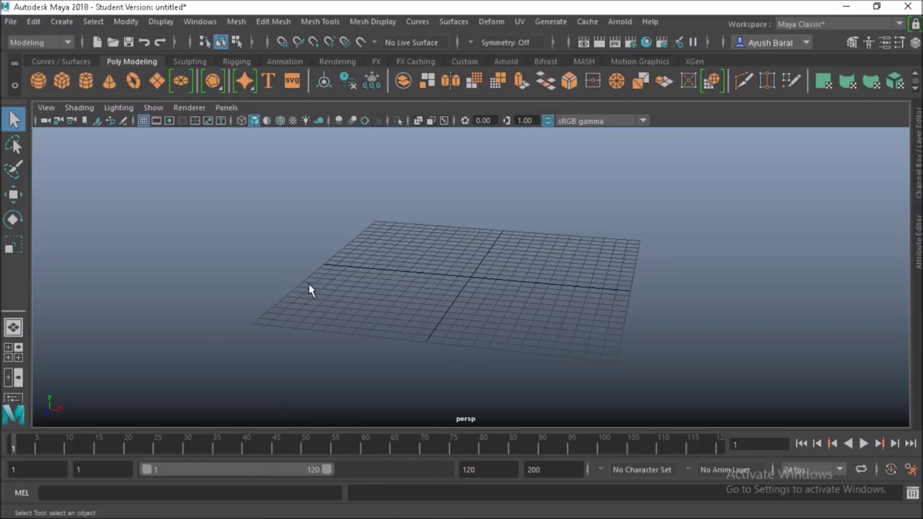
key("space")
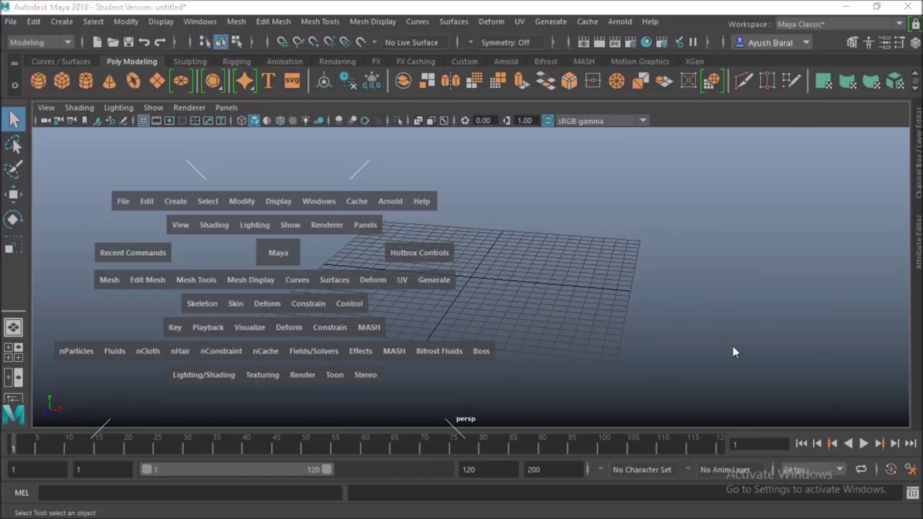
left_click_drag(649, 240, 605, 289)
left_click_drag(668, 267, 598, 248)
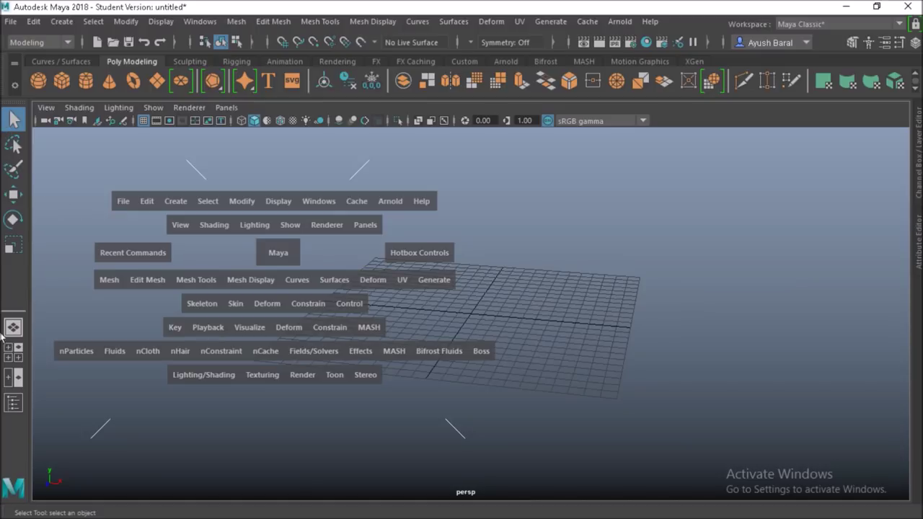
left_click_drag(732, 325, 781, 336)
Hide the shelf to give the perspective viewport more room.
scroll(495, 340, "down", 2)
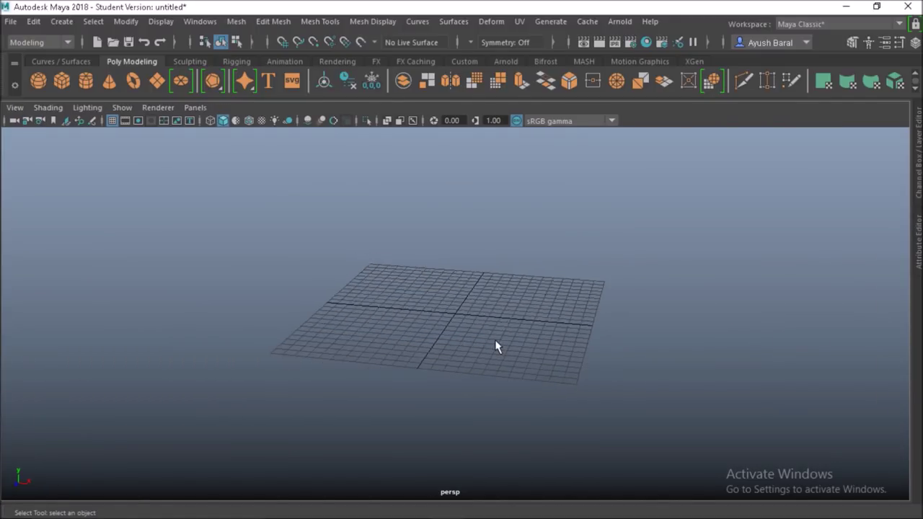
left_click_drag(459, 272, 533, 305, "alt")
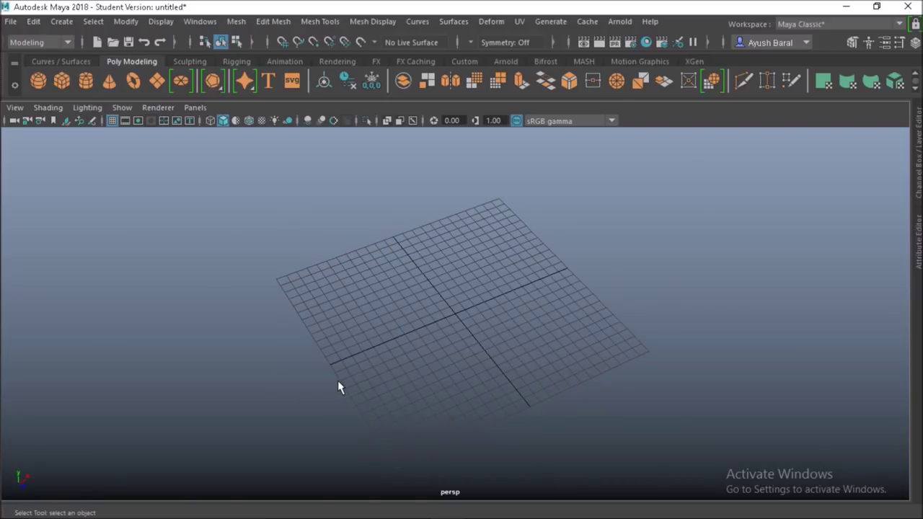
left_click_drag(396, 386, 331, 347, "alt")
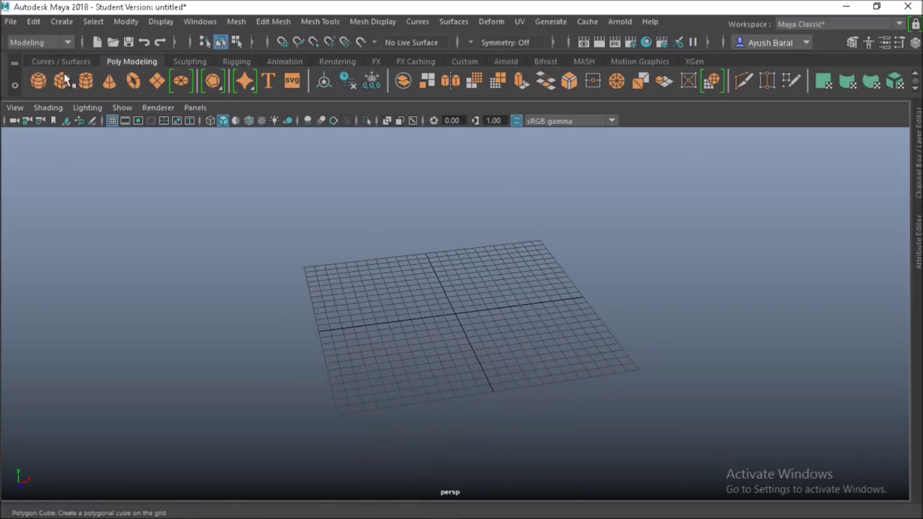
key("space")
left_click(676, 313)
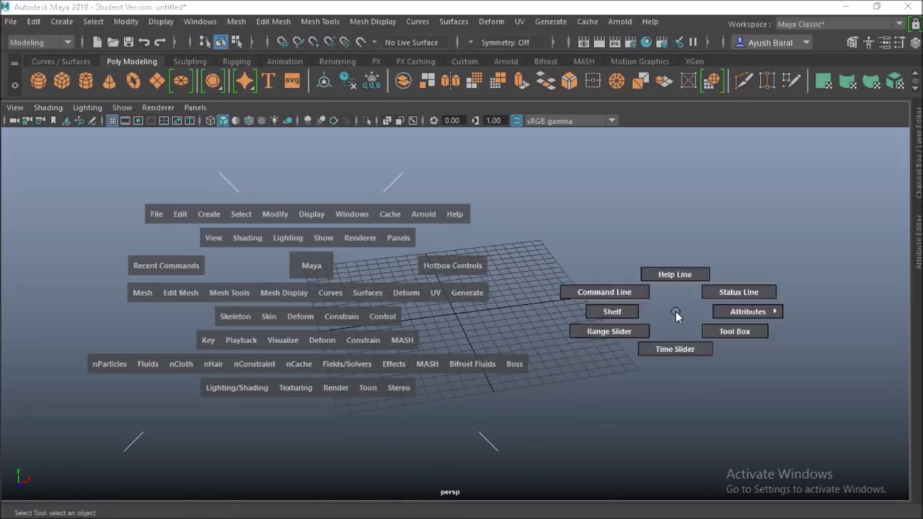
left_click_drag(676, 312, 606, 321)
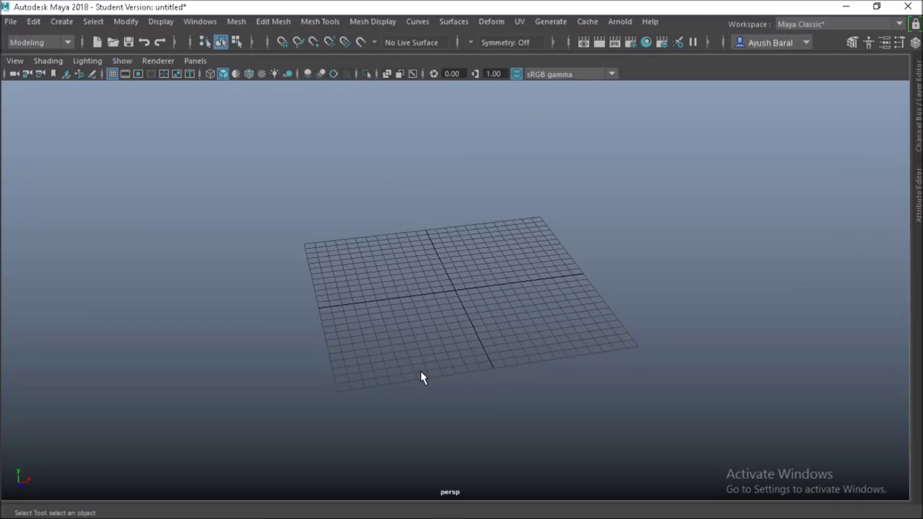
Create a polygon cylinder primitive at the grid's centre.
left_click(62, 20)
mouse_move(107, 67)
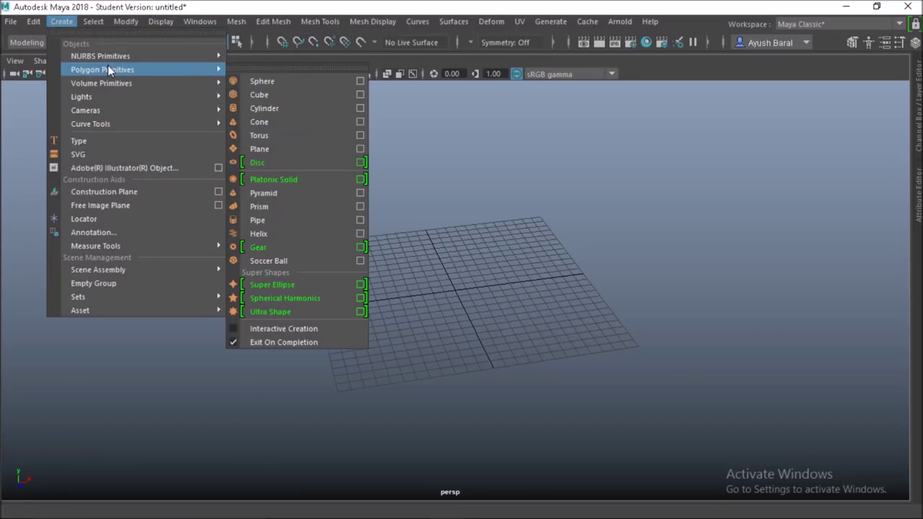
left_click(268, 109)
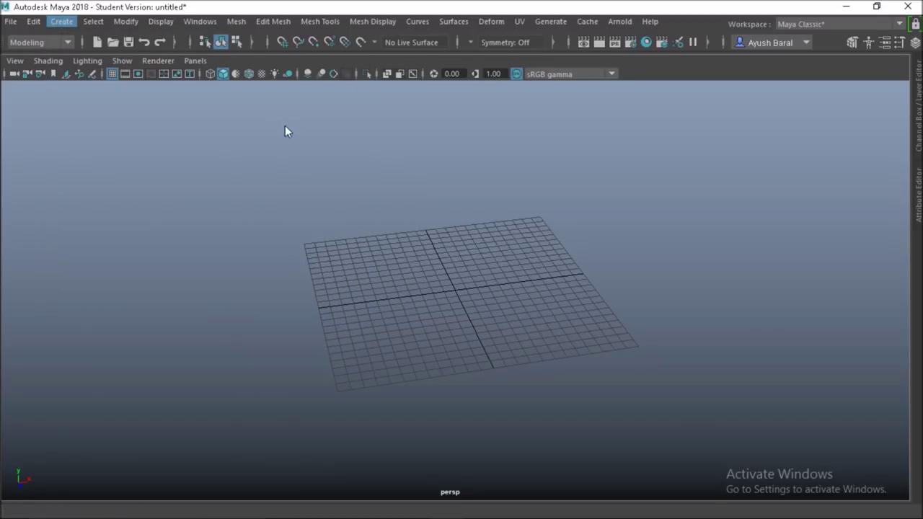
scroll(455, 240, "up", 3)
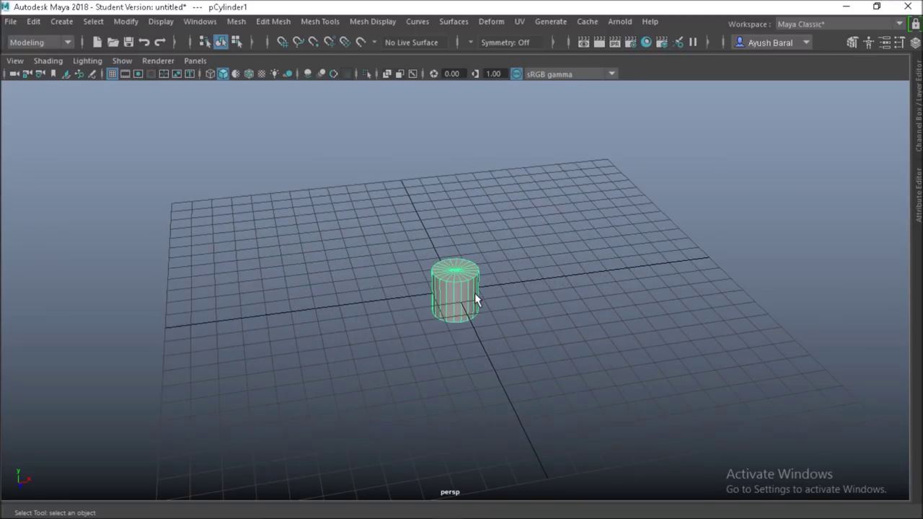
Switch from the perspective view to the front view and frame the cylinder with room around it.
scroll(475, 293, "up", 5)
mouse_move(472, 301)
left_mouse_down("alt")
mouse_move(456, 303)
mouse_move(415, 277)
mouse_move(439, 251)
mouse_move(431, 200)
mouse_move(442, 250)
mouse_move(462, 289)
mouse_move(478, 295)
left_mouse_up("alt")
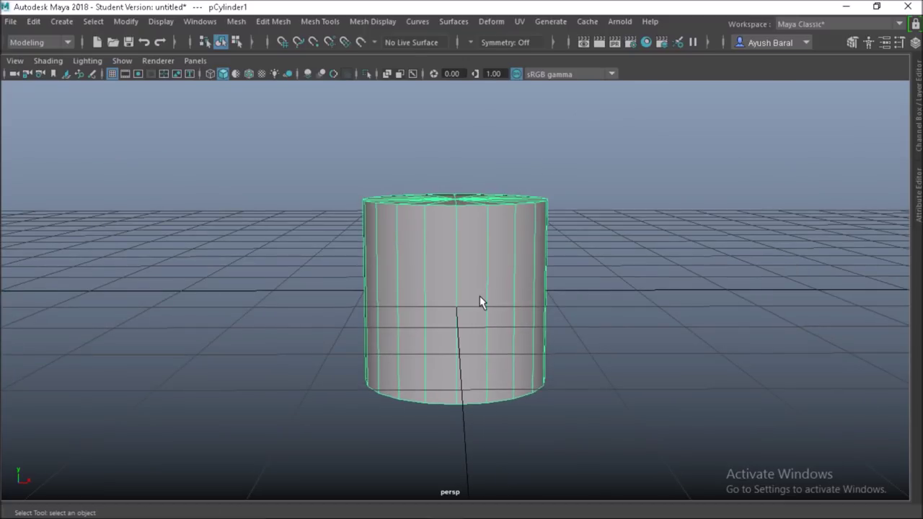
key("space")
key("space")
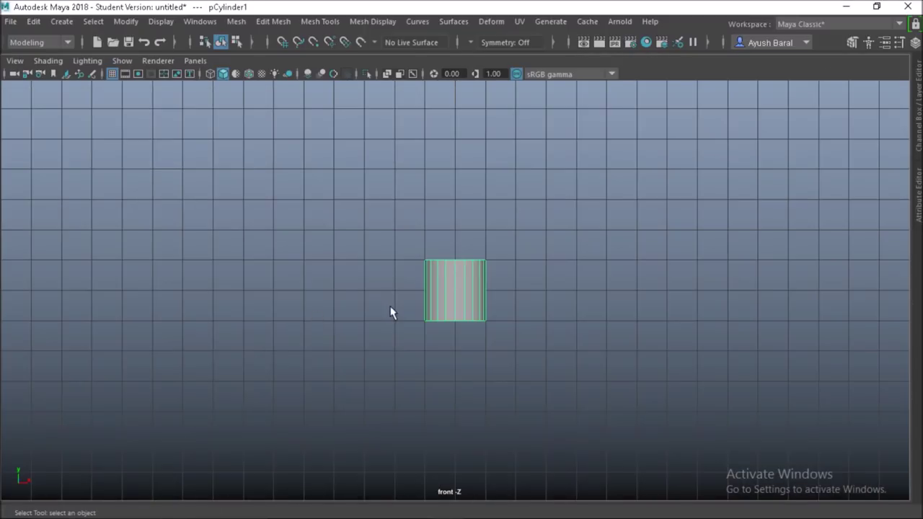
key("f")
scroll(414, 308, "down", 5)
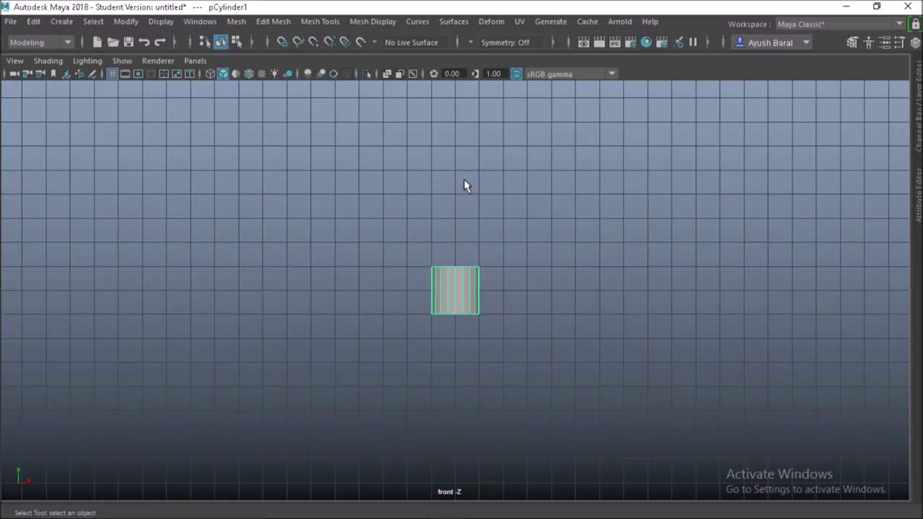
Turn on thicker lines for the grid's axes in the grid options.
right_click(112, 74)
left_click(135, 98)
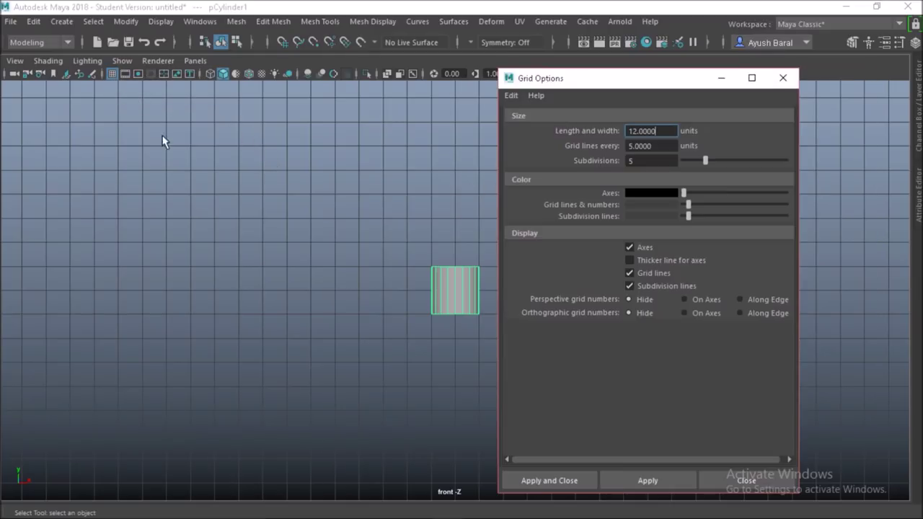
left_click(647, 262)
left_click(580, 480)
scroll(476, 258, "up", 4)
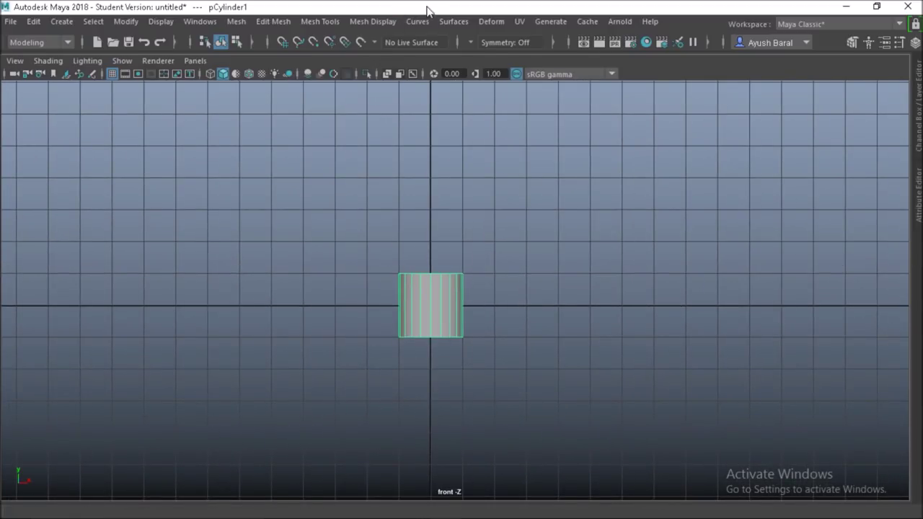
Turn off the main window's title bar in the interface preferences and save them.
left_click(198, 22)
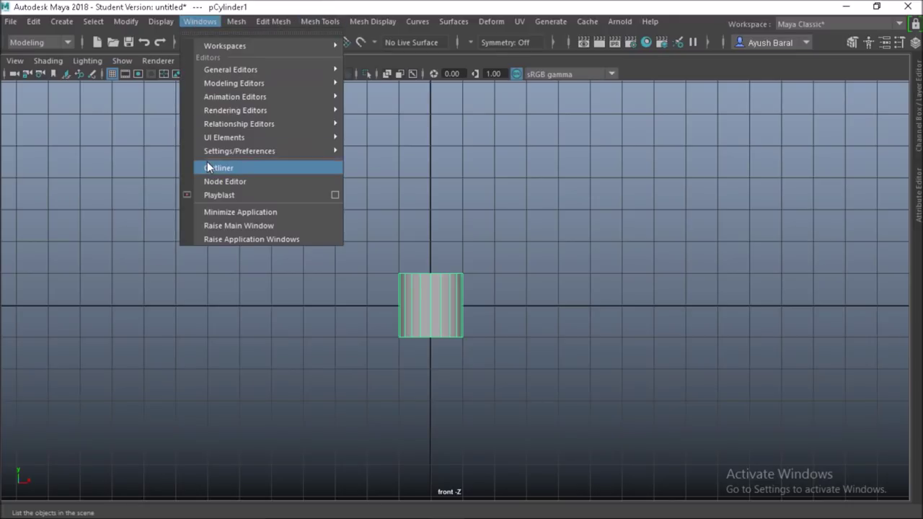
mouse_move(213, 154)
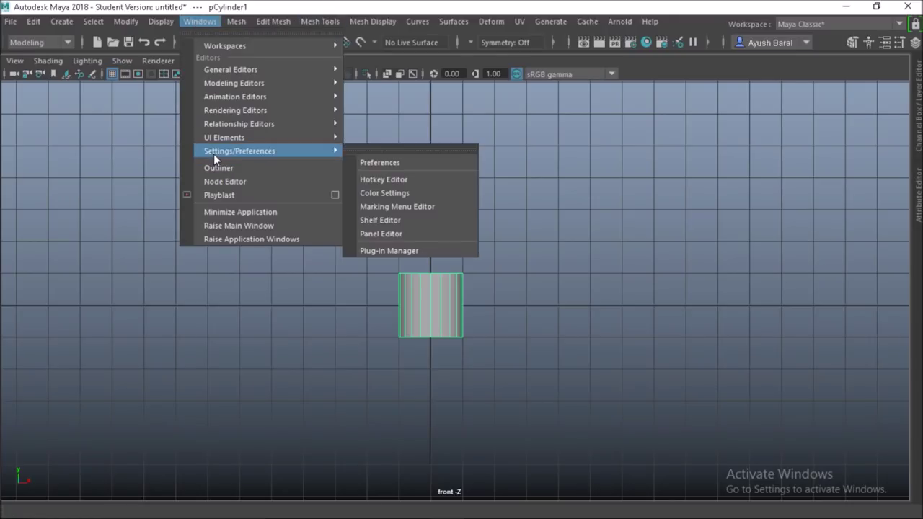
left_click(408, 160)
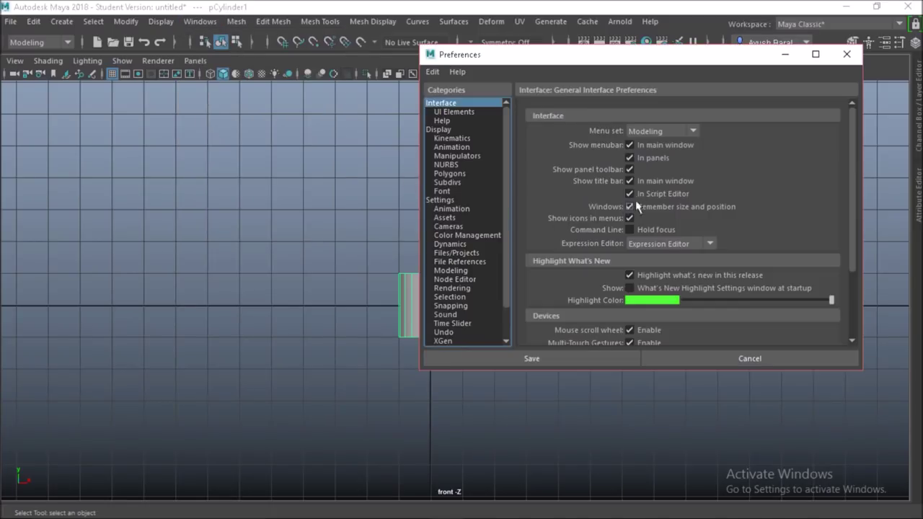
left_click(639, 184)
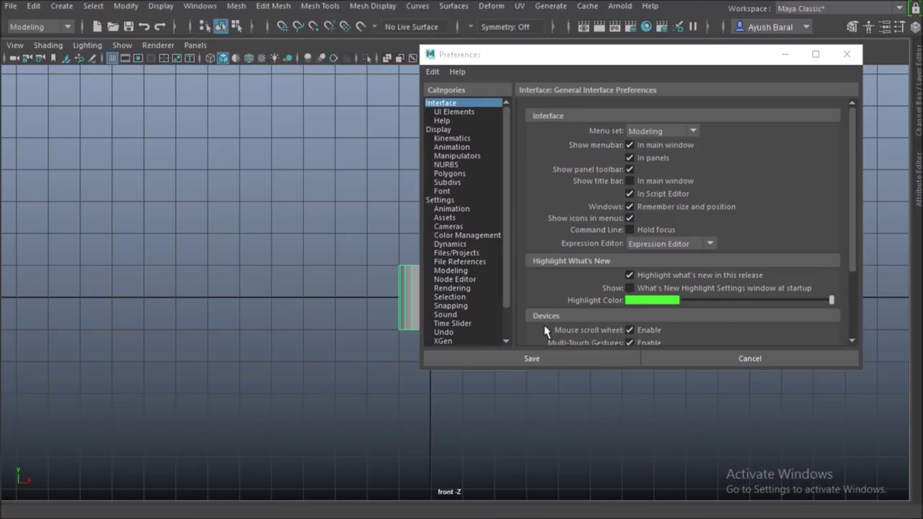
left_click(543, 358)
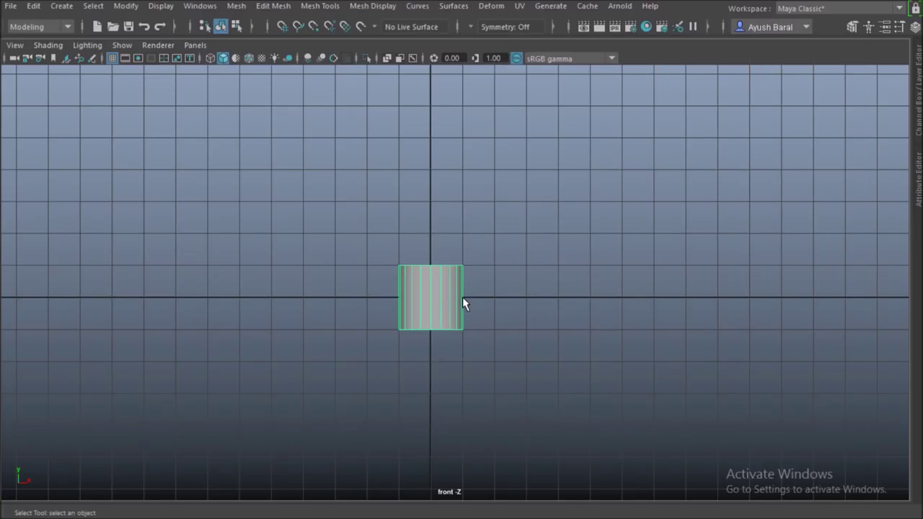
Snap the cylinder's pivot down to its base centre and raise the cylinder so its base sits on the horizontal grid axis.
scroll(452, 297, "up", 2)
key("w")
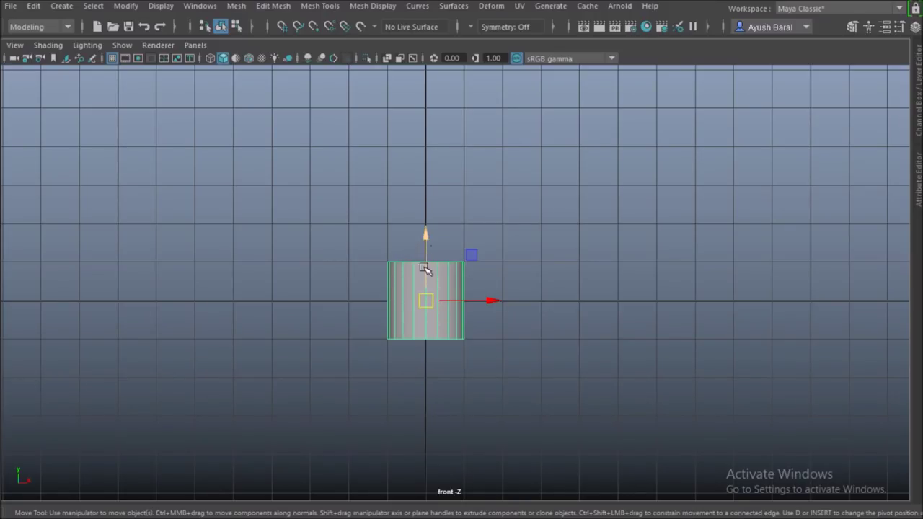
key("d")
key("x")
left_click_drag(428, 235, 429, 273)
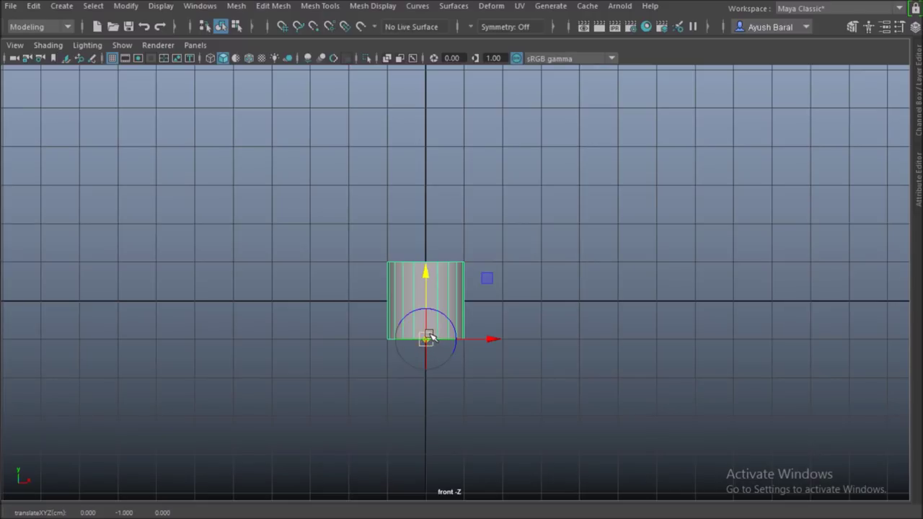
key("d")
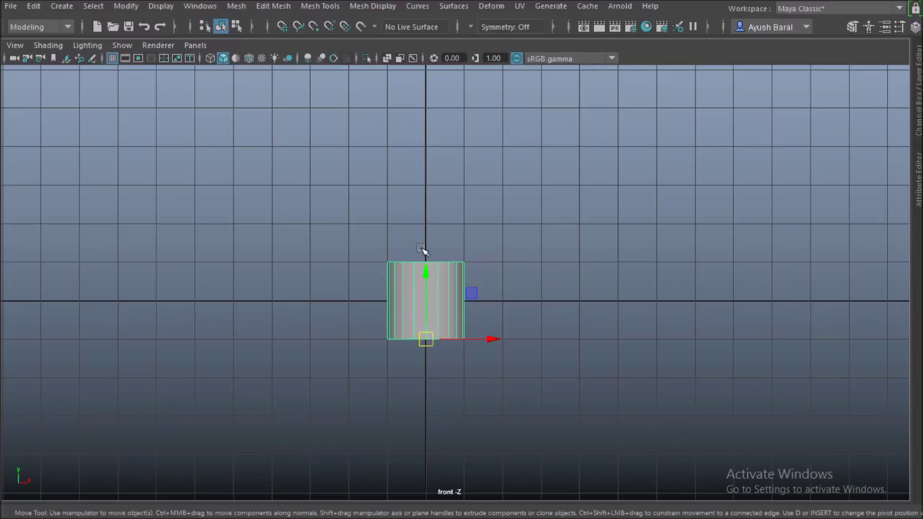
left_click_drag(427, 276, 427, 293)
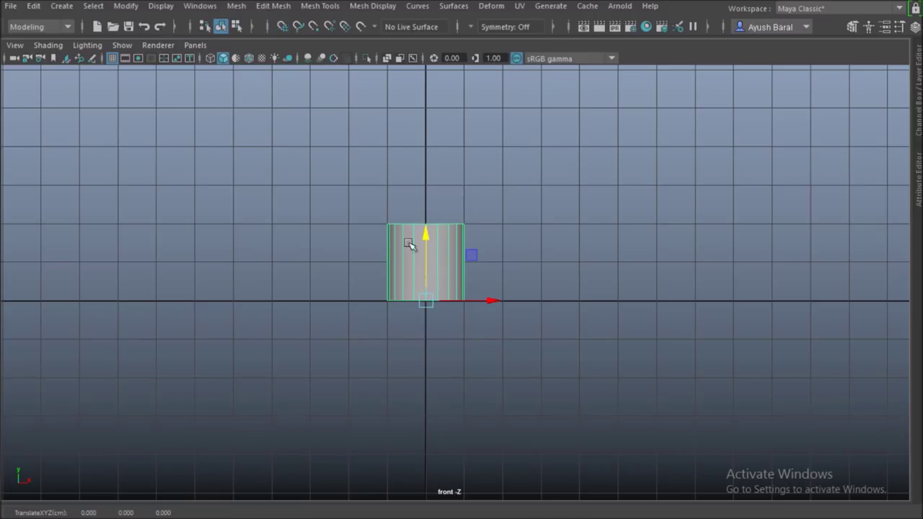
Delete all the top cap faces of the cylinder in the perspective view, leaving the top open.
key("space")
key("space")
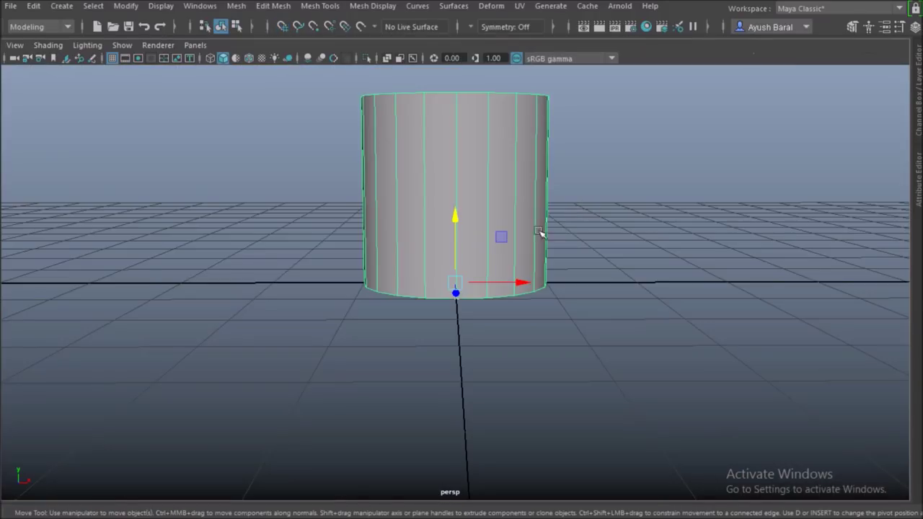
left_click_drag(422, 228, 483, 238, "alt")
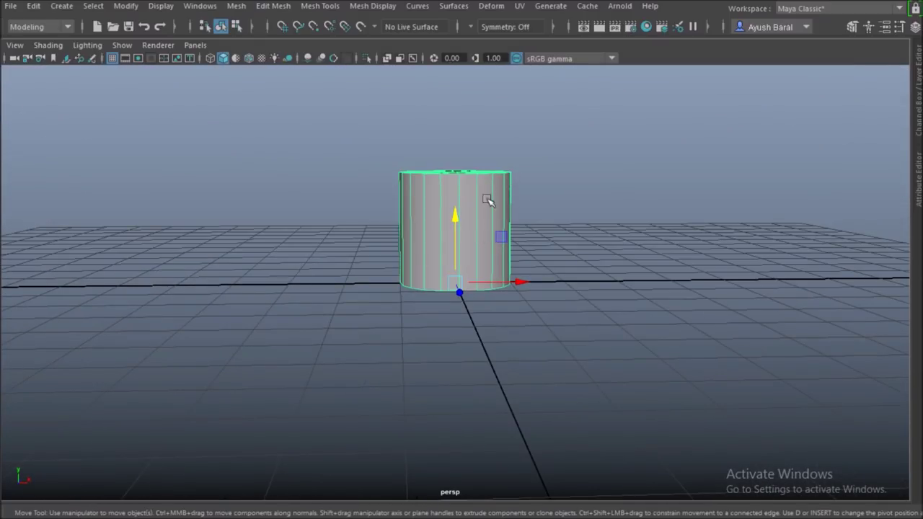
left_click_drag(487, 201, 433, 148, "alt")
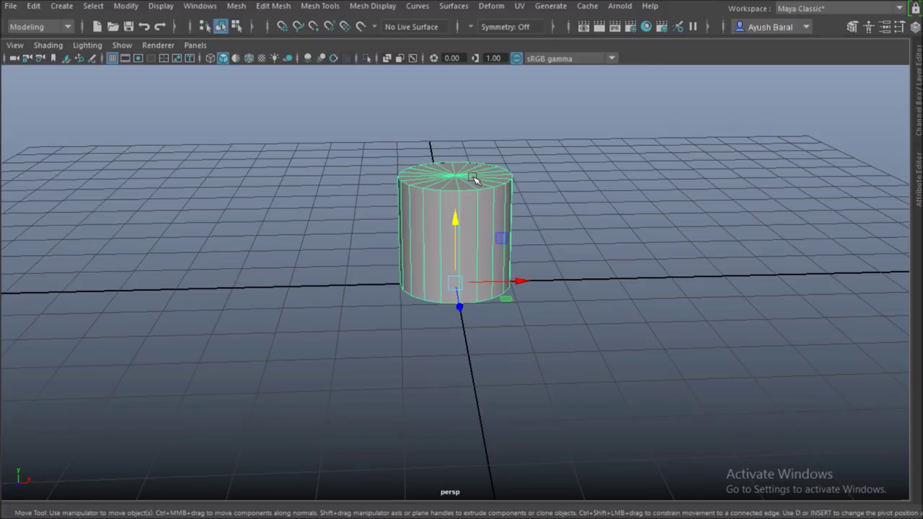
right_click_drag(473, 148, 472, 153)
left_click_drag(466, 252, 470, 222, "alt")
left_click_drag(368, 146, 515, 192)
left_click_drag(433, 168, 553, 233, "alt")
left_click_drag(588, 266, 448, 264)
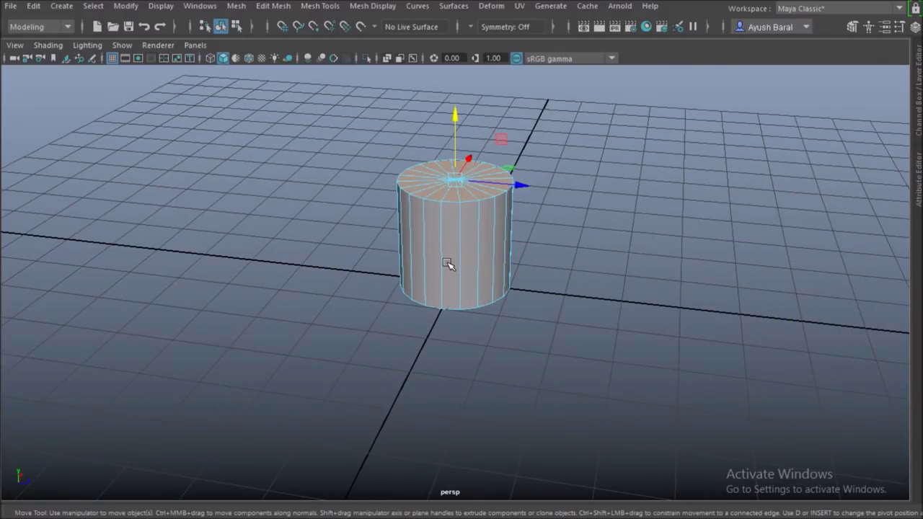
key("Delete")
left_click_drag(450, 207, 478, 256, "alt")
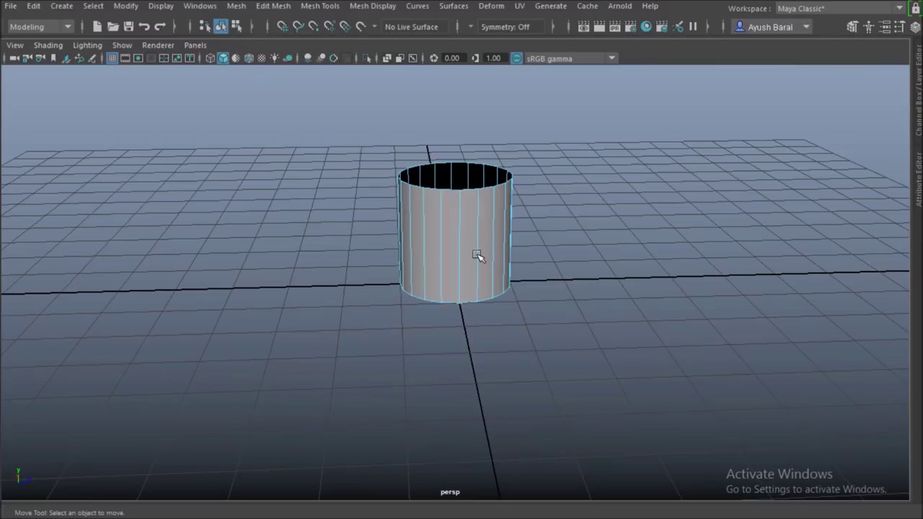
Scale the whole open cylinder up uniformly to about three times its size in the front view.
key("space")
key("space")
scroll(375, 274, "up", 1)
middle_click_drag(538, 237, 518, 292, "alt")
right_click_drag(416, 338, 541, 235)
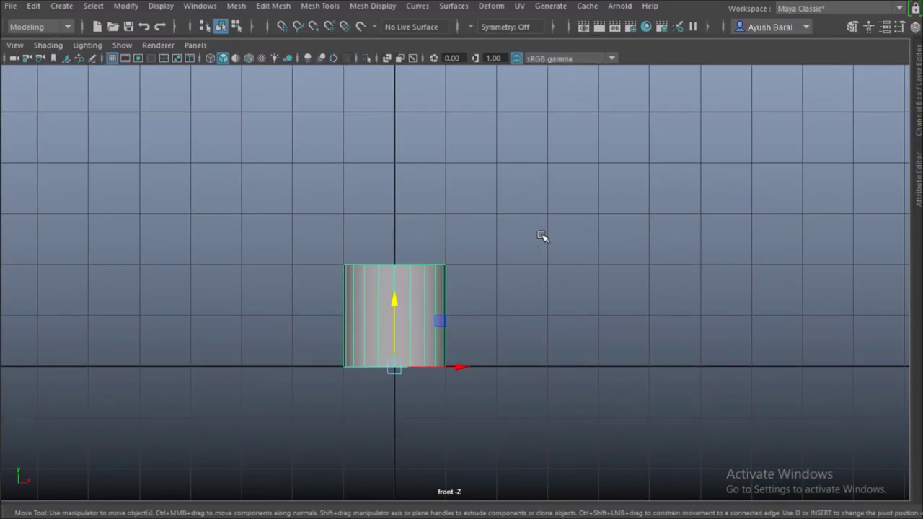
right_click_drag(400, 305, 527, 88)
key("r")
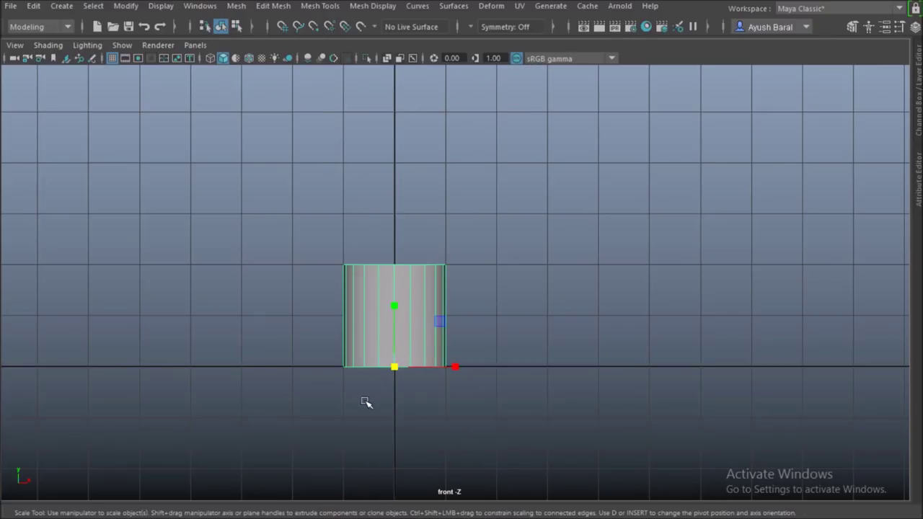
left_click_drag(392, 368, 550, 373)
scroll(435, 356, "down", 5)
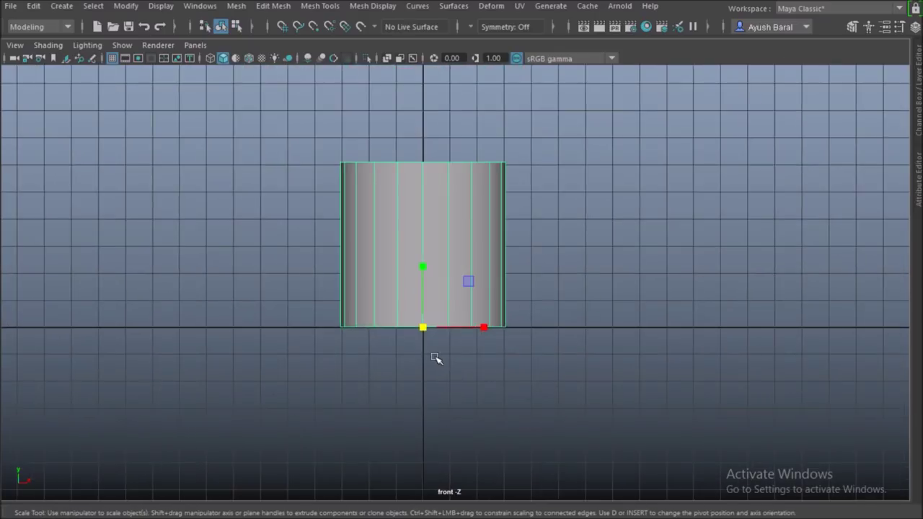
Stretch the cylinder vertically from its base until it is about 11 grid units tall.
left_click_drag(435, 261, 430, 210)
scroll(431, 211, "down", 3)
middle_click_drag(418, 244, 384, 301, "alt")
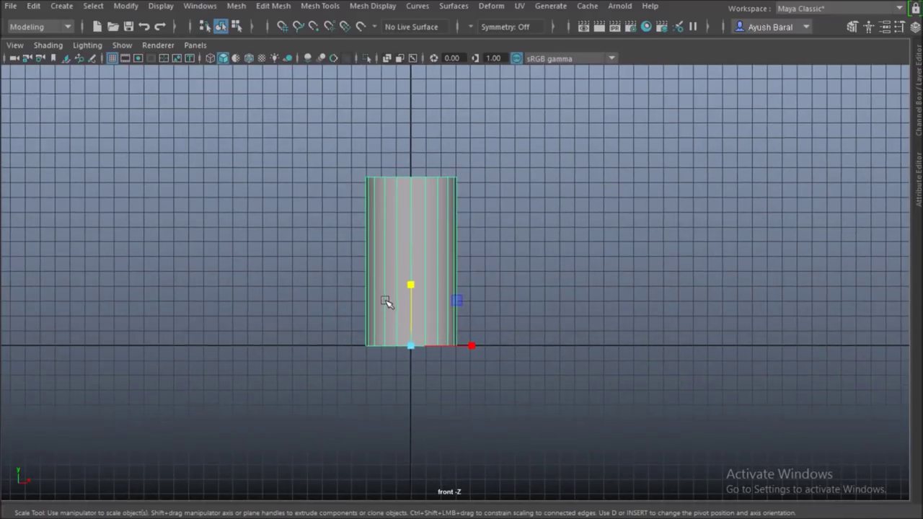
scroll(384, 301, "up", 3)
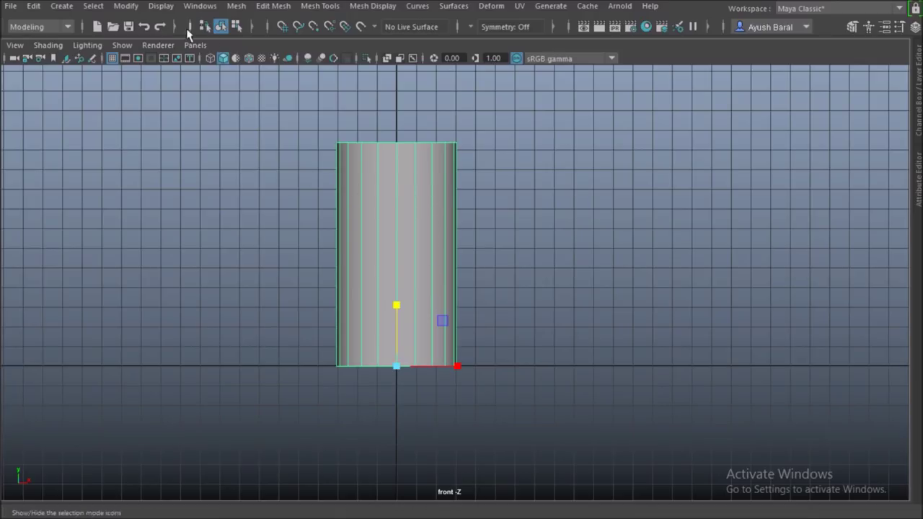
Insert three horizontal edge loops around the cylinder: one near the top, one around mid-height and one in the lower third.
left_click(316, 7)
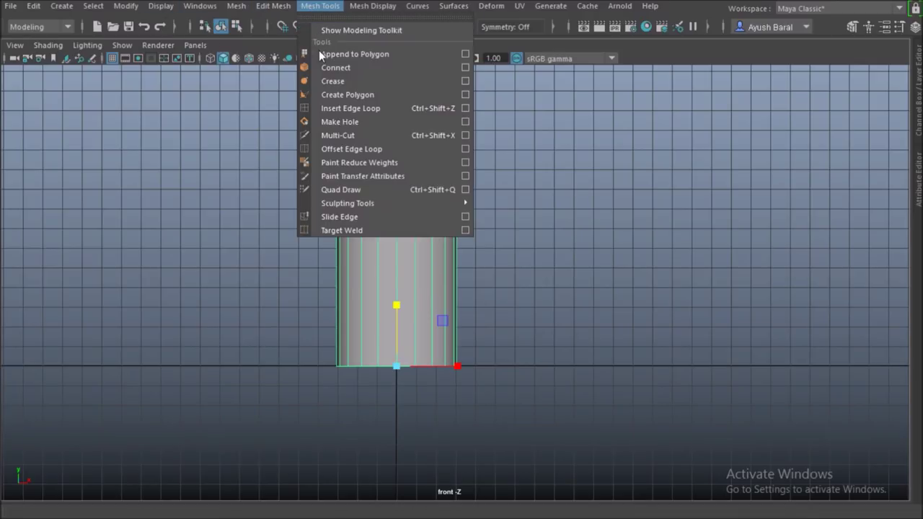
left_click(347, 108)
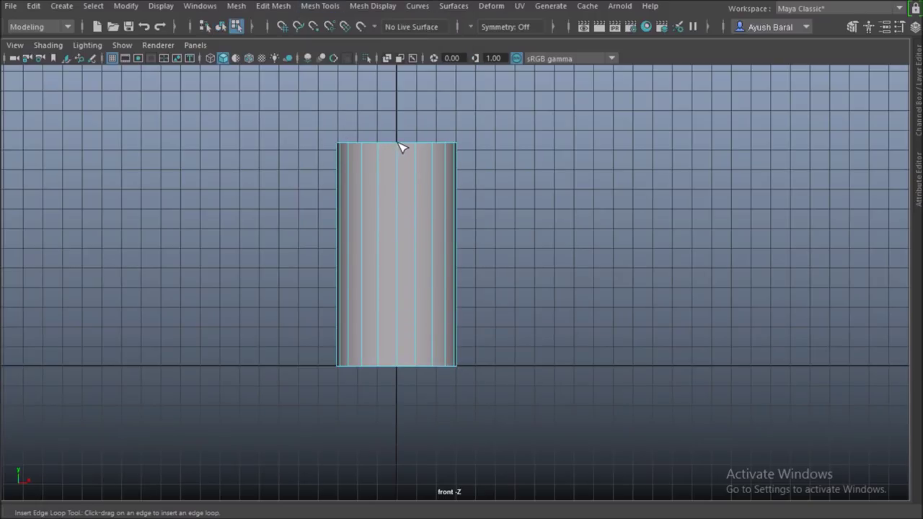
left_click_drag(421, 163, 421, 184)
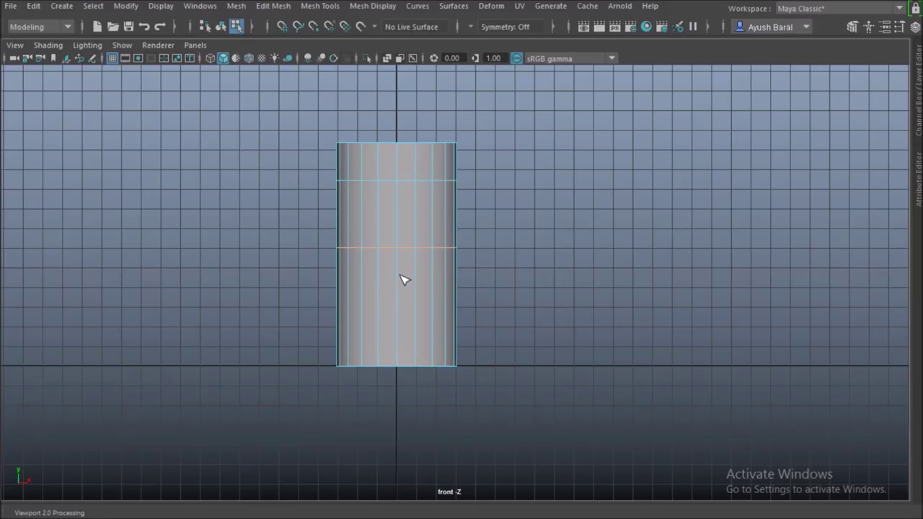
left_click_drag(397, 281, 396, 299)
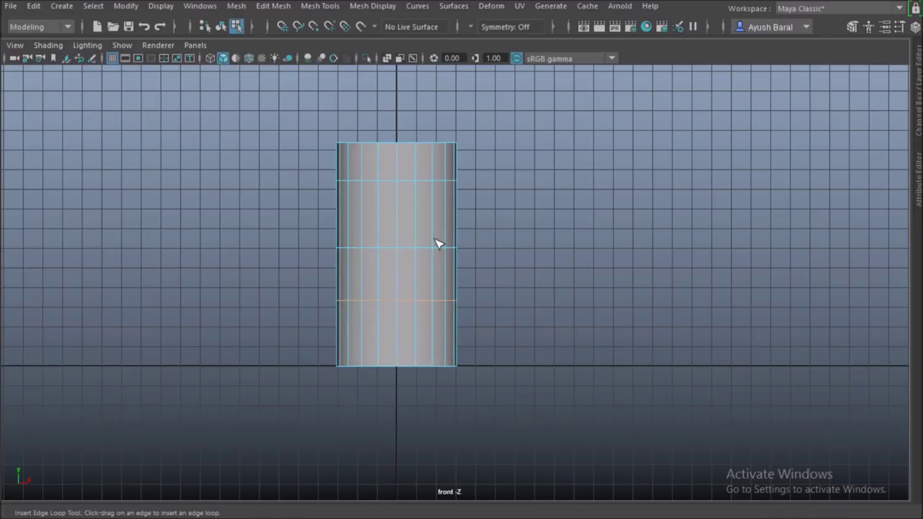
Scale the vertices of the cylinder's top rim inward to form a narrow bottle opening.
scroll(383, 254, "up", 3)
middle_click_drag(320, 214, 365, 264, "alt")
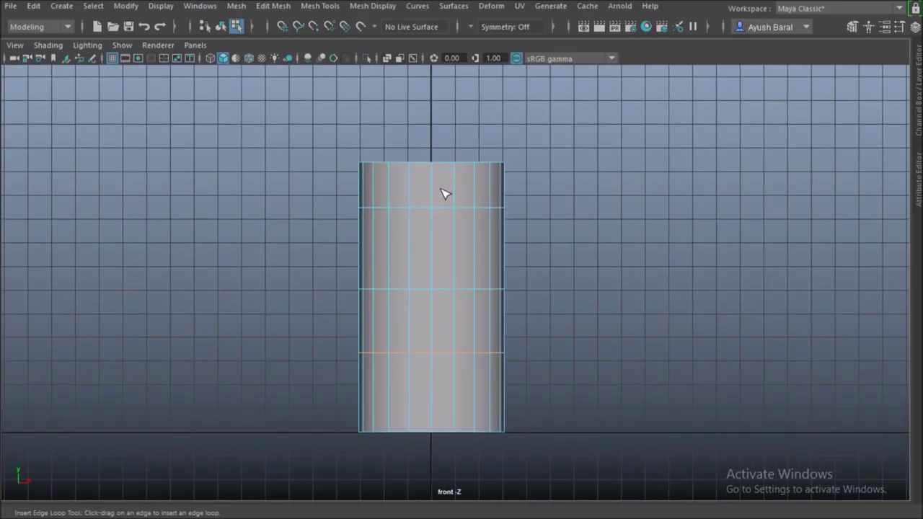
right_click_drag(442, 184, 376, 115)
left_click_drag(300, 134, 557, 211)
key("r")
right_click_drag(457, 115, 404, 119)
left_click_drag(295, 134, 599, 196)
left_click_drag(430, 164, 353, 161)
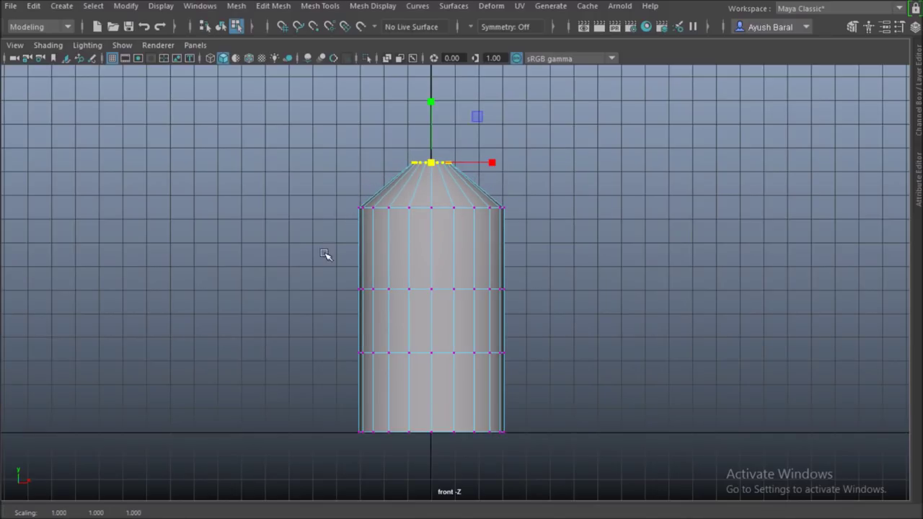
Scale the middle vertex ring inward to form a waist and widen the lower vertex ring slightly.
left_click_drag(321, 259, 561, 310)
left_click_drag(433, 288, 395, 289)
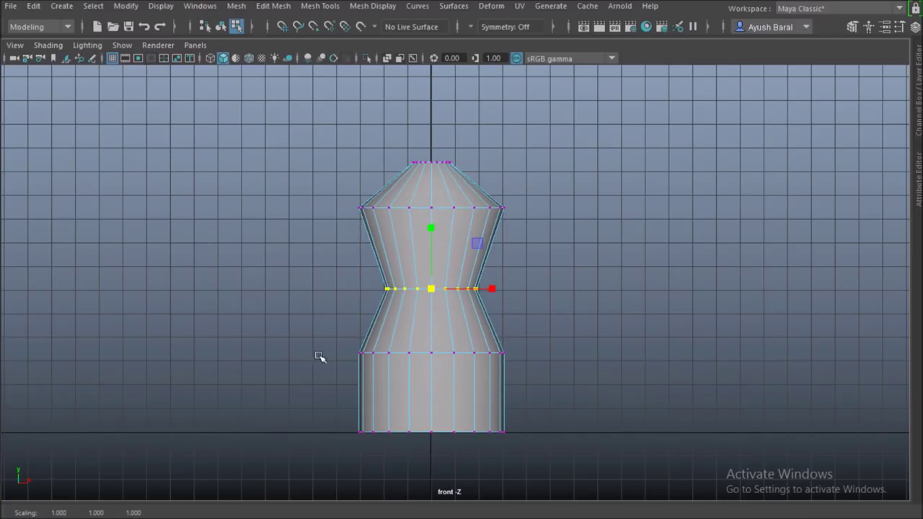
left_click_drag(330, 337, 608, 369)
left_click_drag(431, 353, 439, 355)
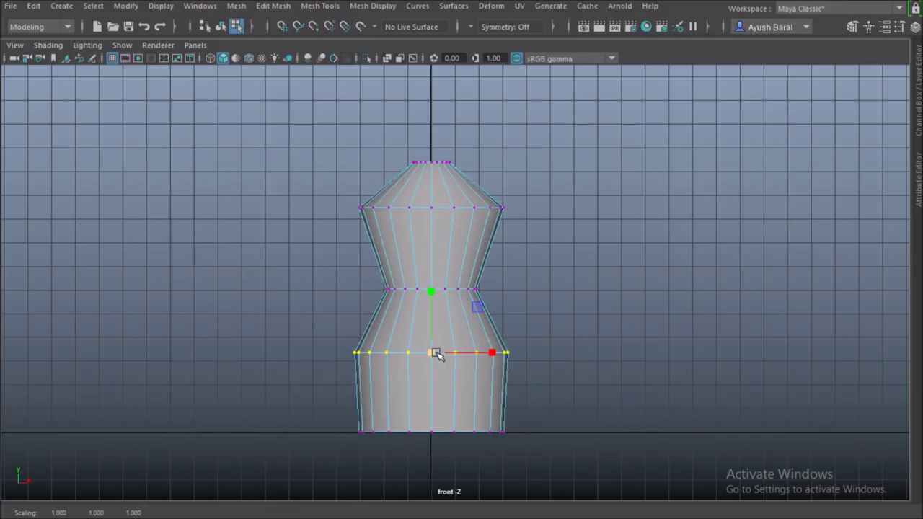
Move the upper shoulder vertex ring slightly down along the vertical axis.
scroll(423, 330, "down", 3)
scroll(421, 329, "up", 4)
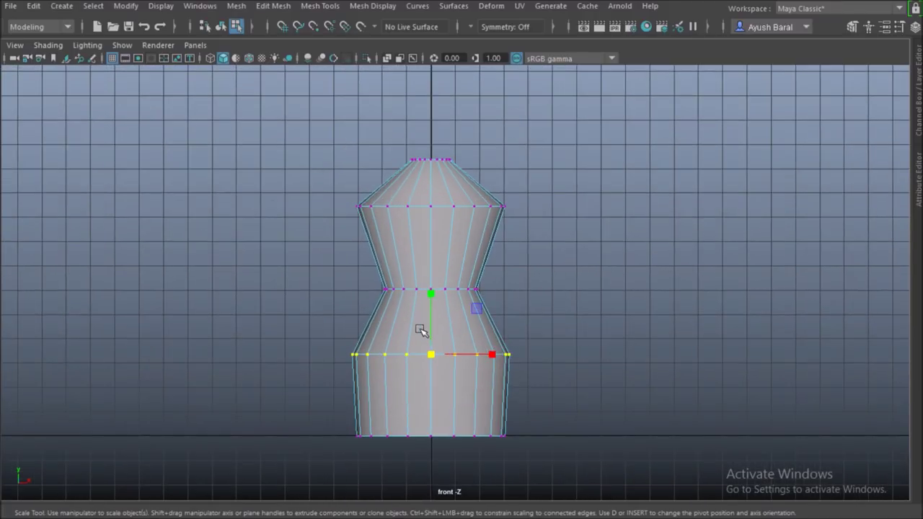
middle_click_drag(432, 258, 427, 303, "alt")
left_click_drag(309, 234, 580, 291)
key("w")
left_click_drag(426, 185, 427, 192)
scroll(431, 269, "down", 5)
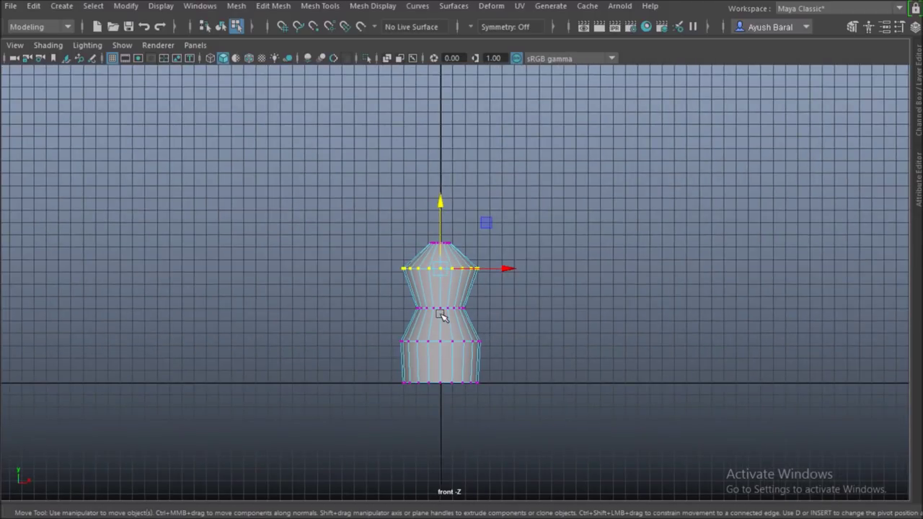
scroll(442, 316, "up", 4)
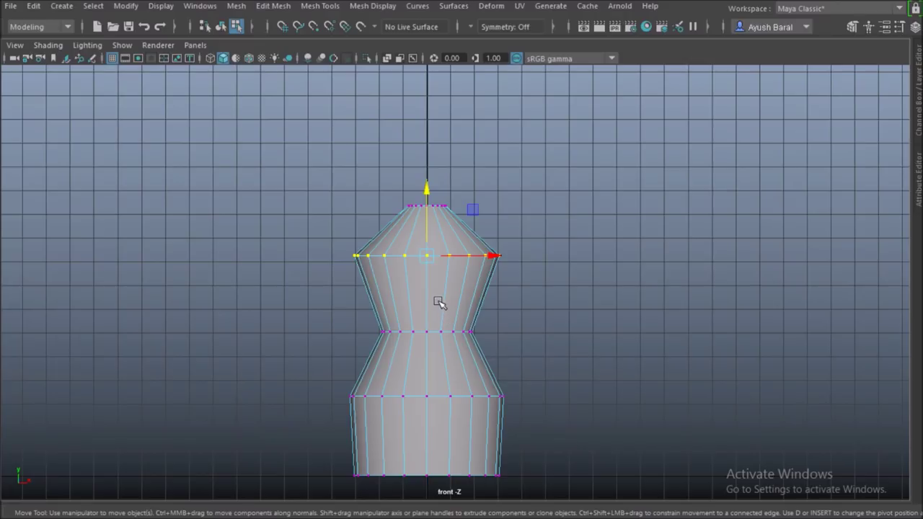
Preview the bottle with smooth mesh display, examine its silhouette in front and perspective views, and return to the unsmoothed display.
key("3")
scroll(531, 322, "down", 3)
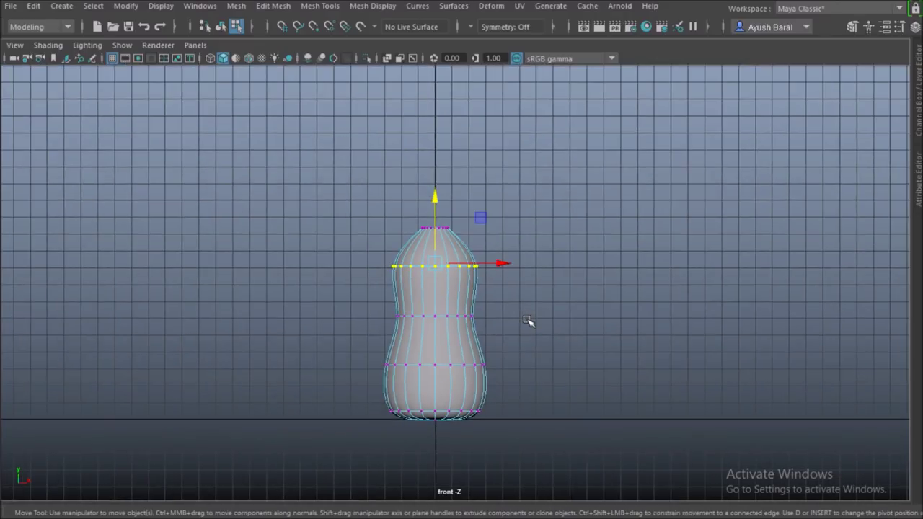
scroll(529, 322, "up", 3)
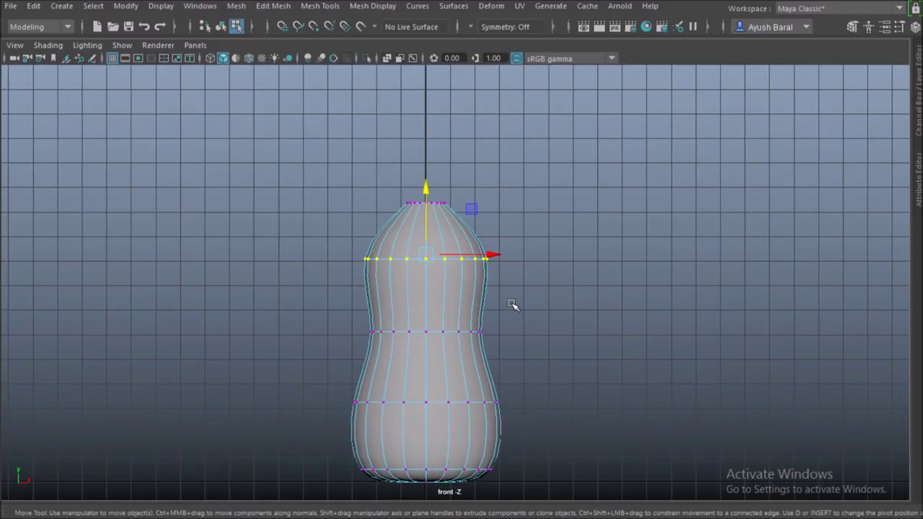
scroll(509, 309, "down", 2)
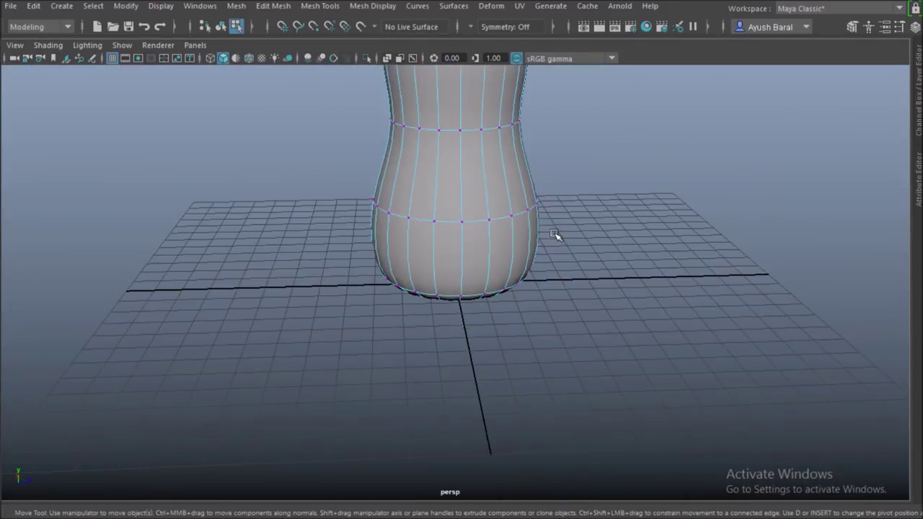
scroll(555, 235, "down", 5)
left_click_drag(423, 247, 509, 249, "alt")
middle_click_drag(507, 236, 484, 286, "alt")
scroll(485, 292, "up", 4)
left_click_drag(485, 295, 474, 227, "alt")
key("1")
Select the edge loop around the bottle's top opening, try an Extrude on it and undo that extrusion.
scroll(478, 268, "up", 3)
left_click_drag(478, 269, 421, 173, "alt")
right_click_drag(371, 115, 372, 92)
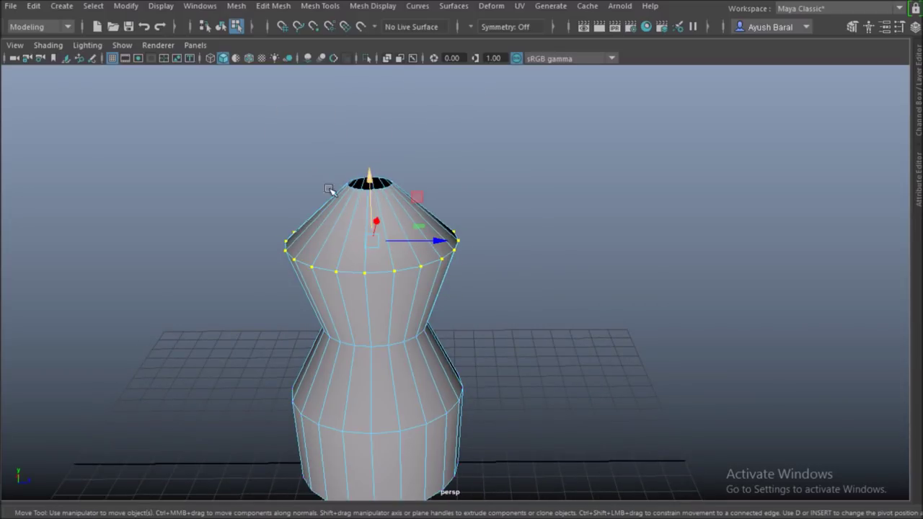
scroll(353, 290, "up", 5)
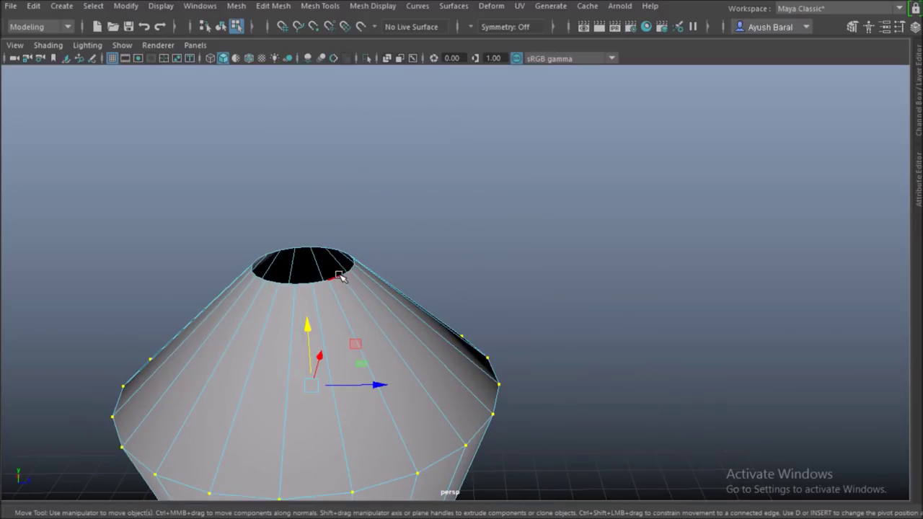
double_click(336, 279)
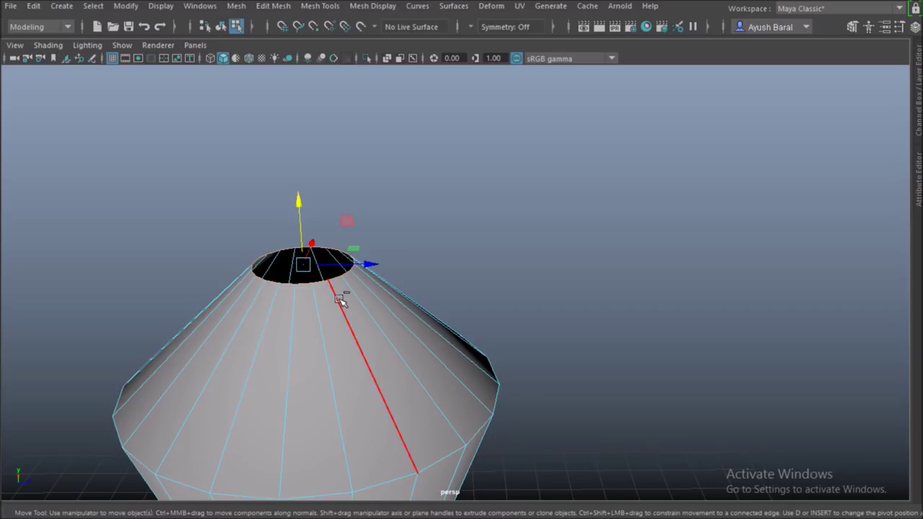
key("ctrl+e")
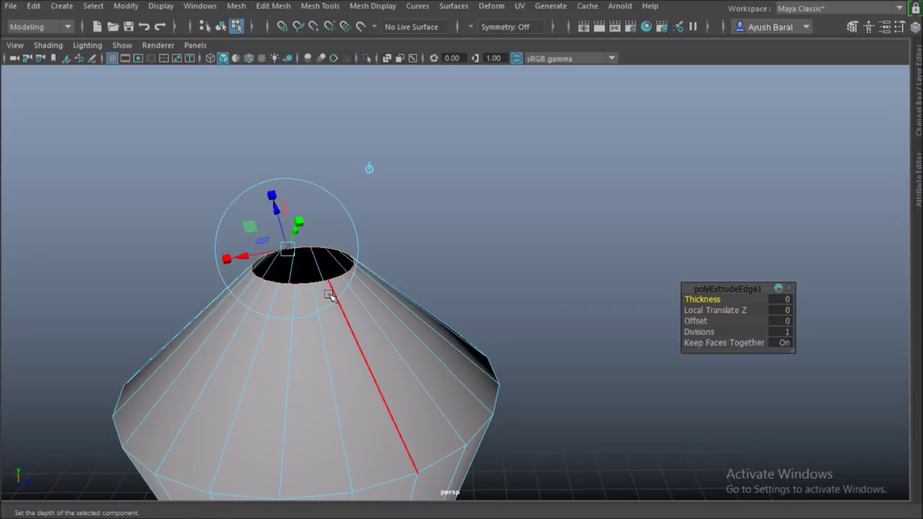
key("ctrl+z")
In the front view, extrude the top opening's edge loop a short distance upward and scale it slightly inward.
key("space")
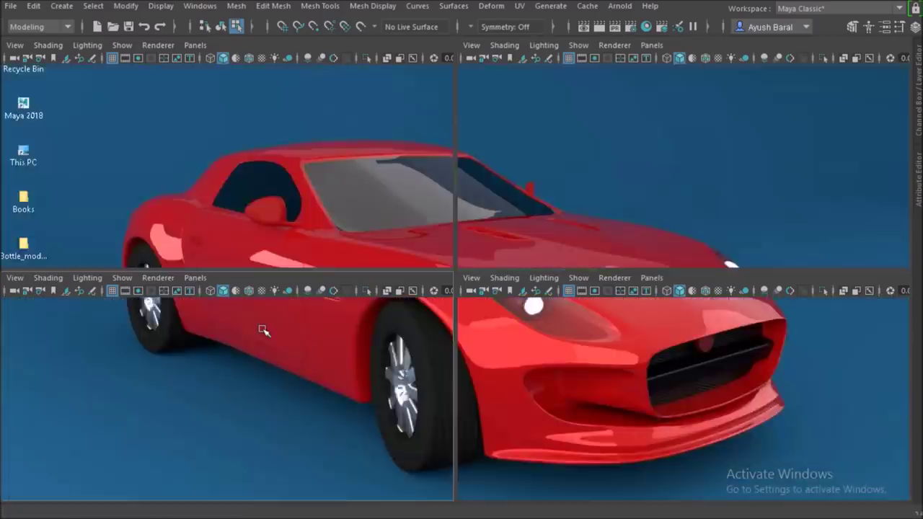
key("space")
middle_click_drag(297, 196, 276, 256, "alt")
scroll(276, 258, "up", 7)
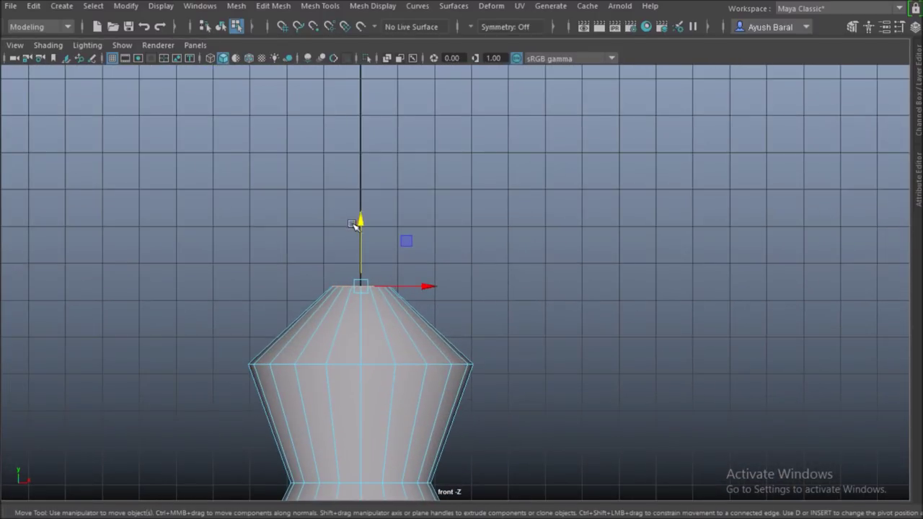
left_click_drag(364, 224, 361, 203, "shift")
key("r")
left_click_drag(359, 267, 352, 268)
scroll(390, 300, "down", 1)
scroll(389, 302, "down", 4)
scroll(385, 304, "up", 2)
scroll(383, 304, "up", 3)
Extrude the narrowed rim edges straight up by a very small amount to begin the neck.
key("ctrl+e")
key("w")
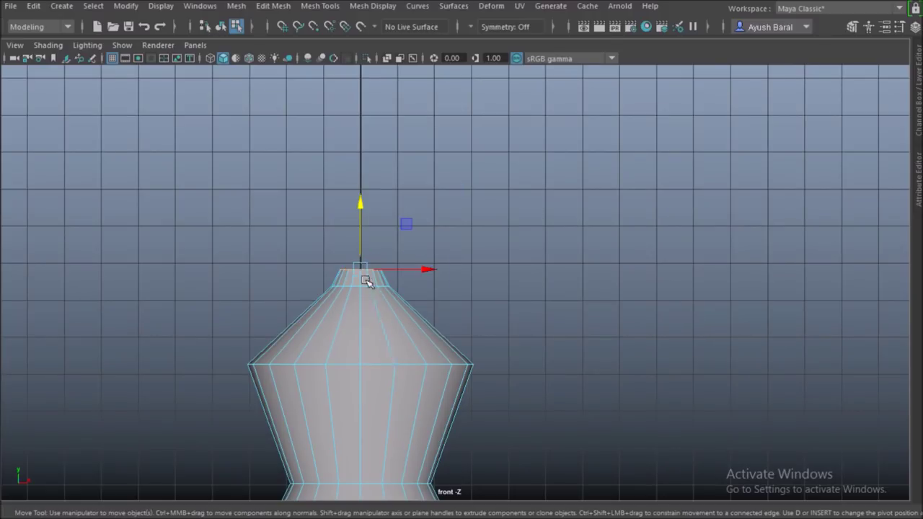
left_click_drag(357, 216, 360, 208)
scroll(354, 267, "up", 4)
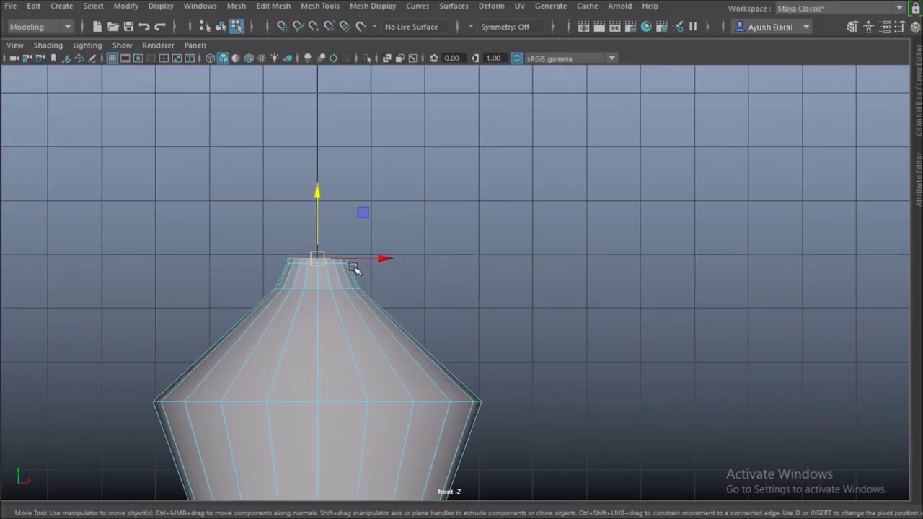
scroll(324, 301, "up", 1)
middle_click_drag(323, 302, 408, 340, "alt")
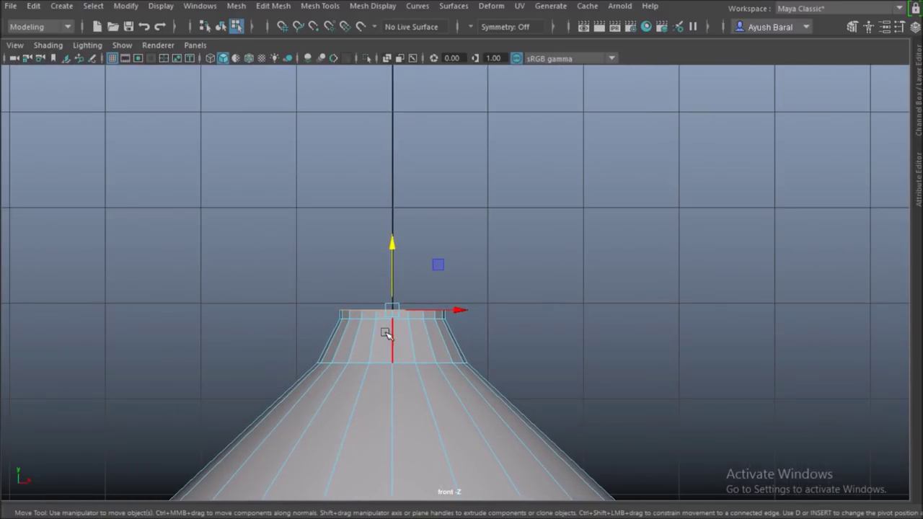
Extrude the neck's rim edges slightly upward once more to add a second thin band.
key("ctrl+e")
key("w")
left_click_drag(390, 250, 390, 236)
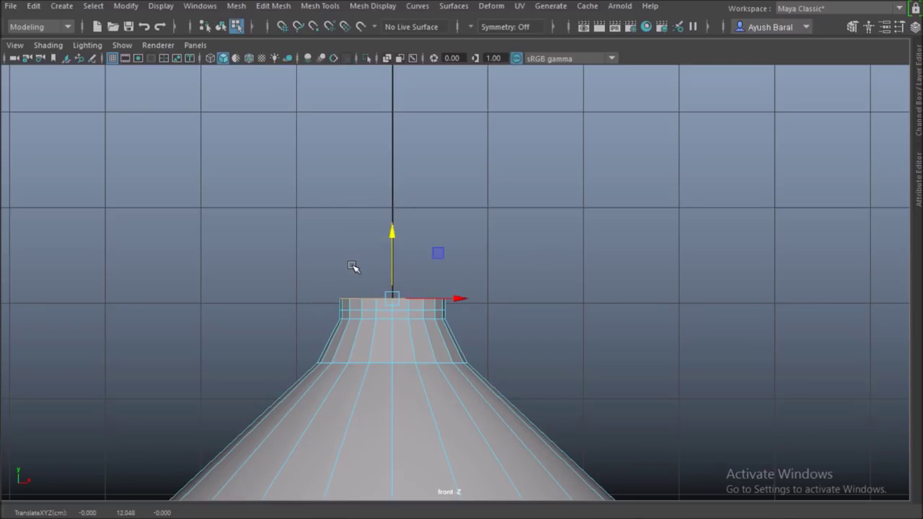
Extrude the rim edges upward by a taller segment to complete the straight bottle neck.
key("ctrl+e")
key("w")
left_click_drag(392, 235, 391, 196)
scroll(404, 317, "down", 6)
scroll(403, 322, "down", 5)
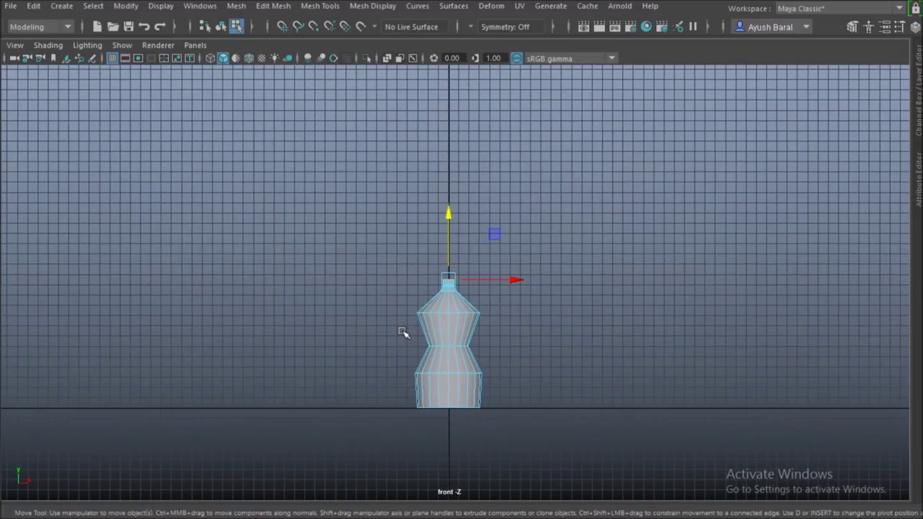
scroll(403, 334, "up", 7)
scroll(402, 332, "up", 3)
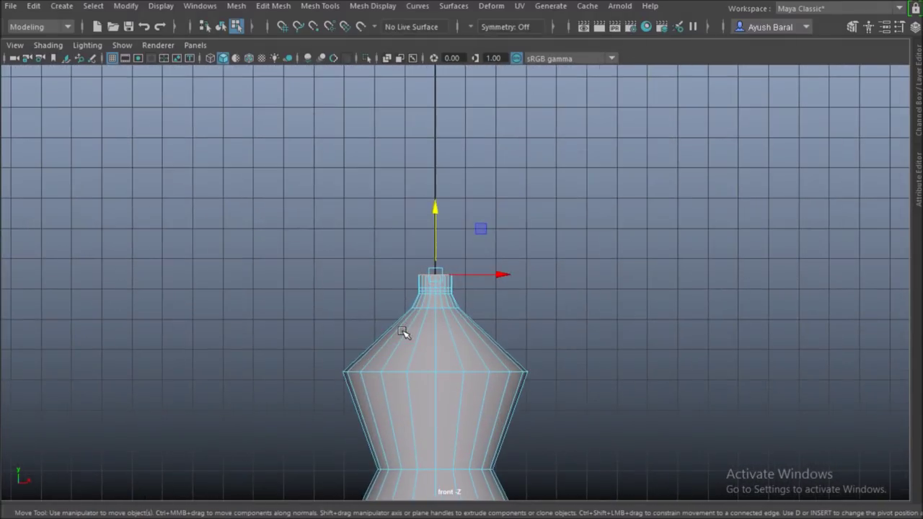
Select all vertices of the neck, including the ring at its base, and scale them outward to widen the neck.
right_click_drag(433, 281, 371, 117)
left_click_drag(323, 196, 552, 328)
key("r")
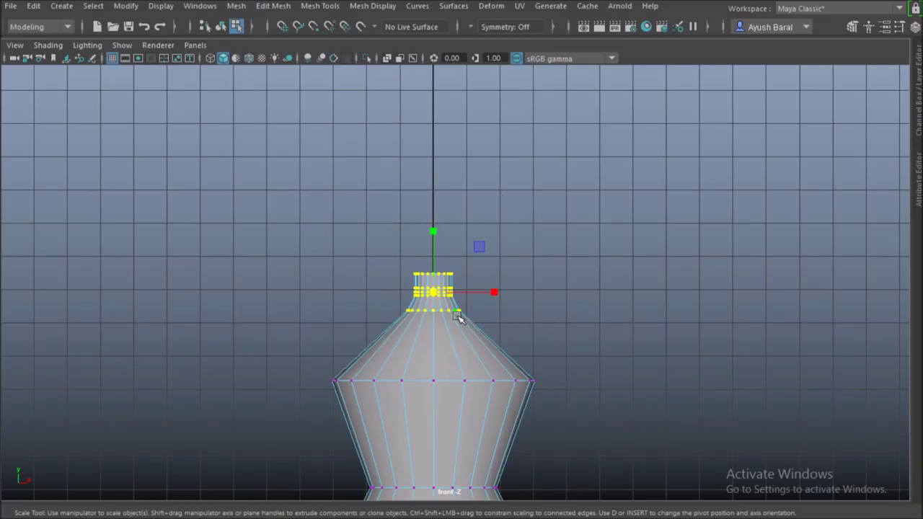
left_click_drag(430, 291, 466, 301)
scroll(458, 363, "down", 6)
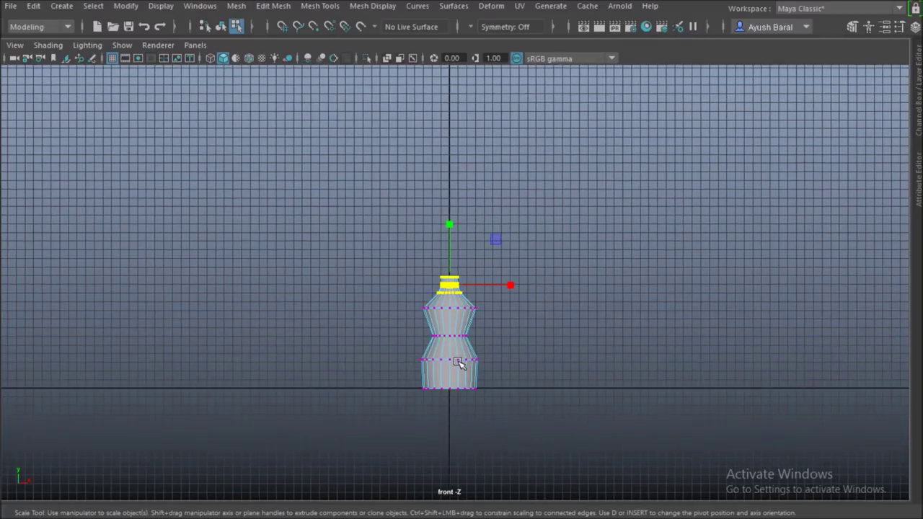
Move the neck, shoulder and waist vertices up together to make the bottle taller.
left_click_drag(379, 240, 528, 347)
key("w")
left_click_drag(449, 242, 448, 224)
Move the lower body vertex ring upward and scale it slightly inward to match the base's width.
left_click_drag(387, 340, 532, 387)
left_click_drag(520, 420, 382, 376)
left_click_drag(451, 306, 450, 299)
key("r")
left_click_drag(452, 353, 450, 355)
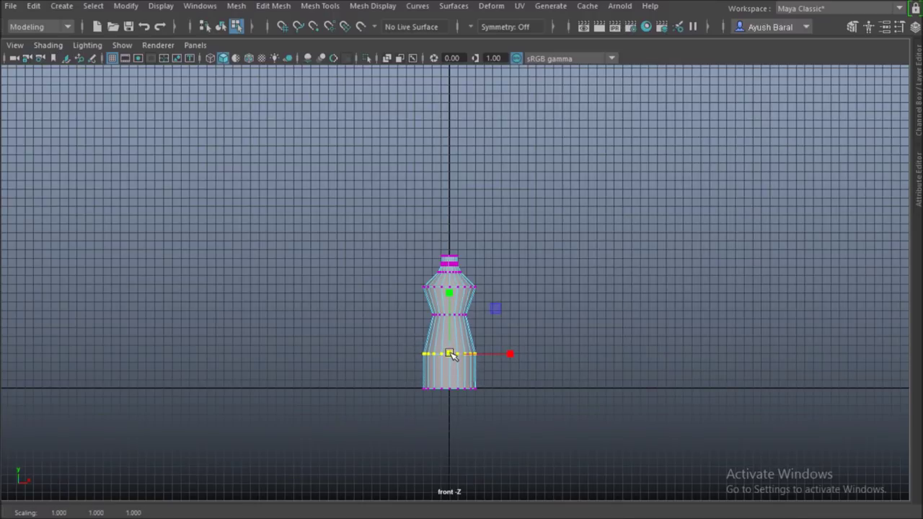
scroll(534, 294, "up", 5)
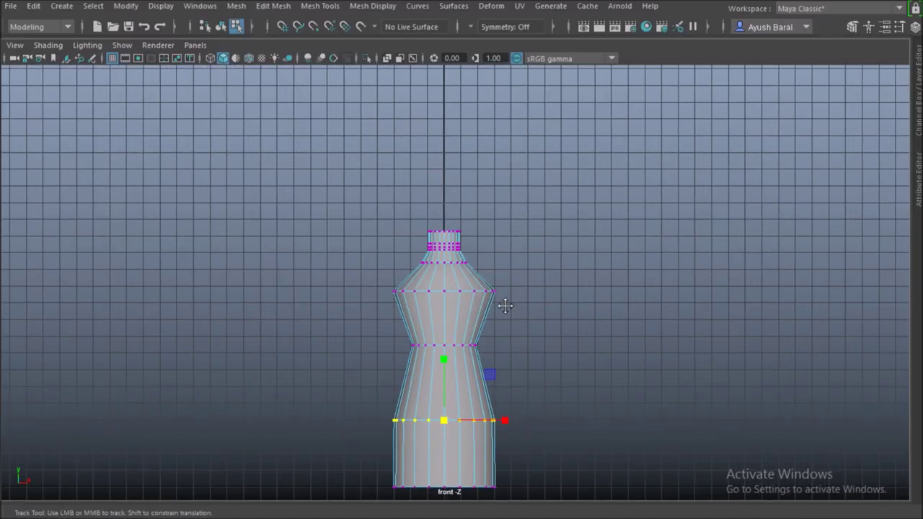
scroll(509, 334, "up", 2)
middle_click_drag(494, 361, 497, 268, "alt")
scroll(416, 315, "up", 2)
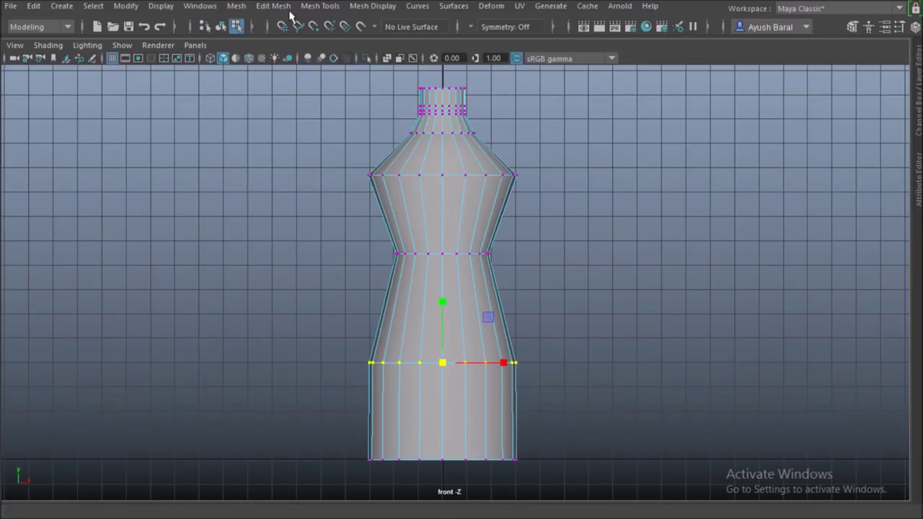
Insert four edge loops: in the lower body, below the waist, above the waist, and between the shoulder and neck base.
right_click(310, 229, "shift")
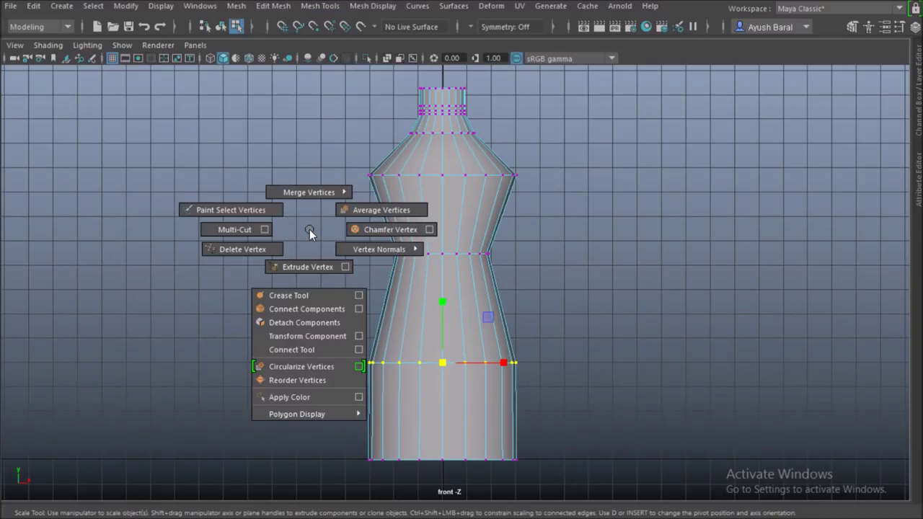
key("F8")
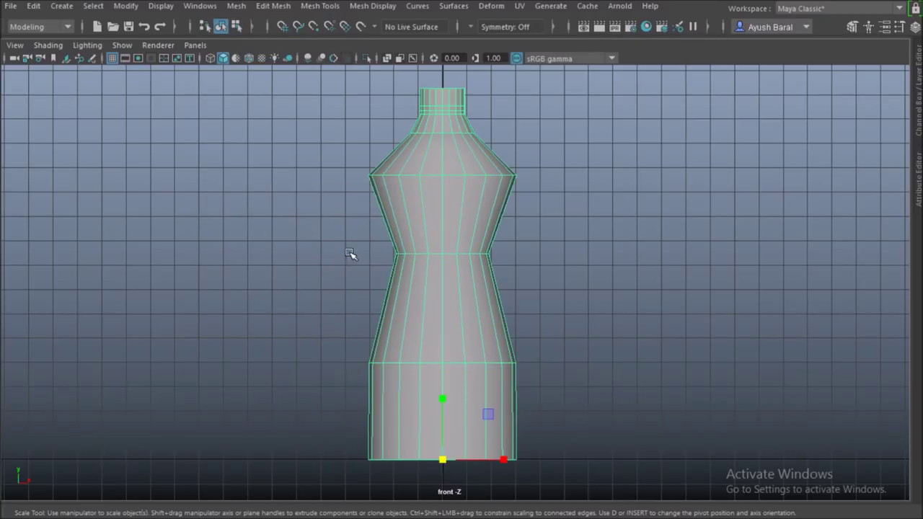
right_click(404, 173, "shift")
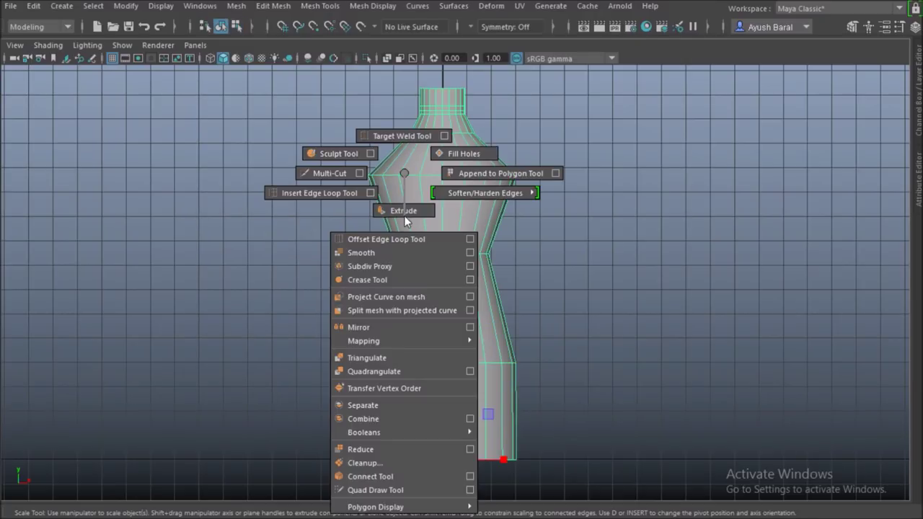
left_click(287, 206)
scroll(426, 369, "up", 2)
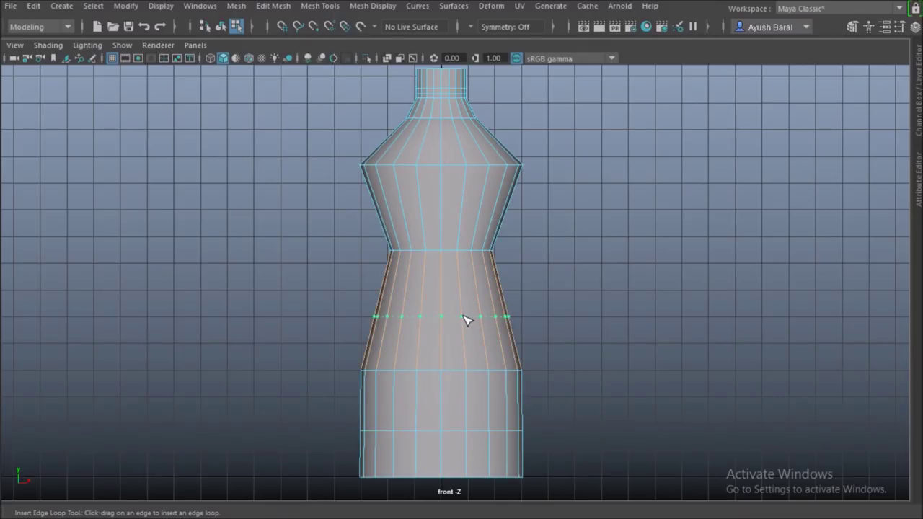
left_click_drag(464, 206, 469, 205)
middle_click_drag(501, 205, 502, 247, "alt")
key("super")
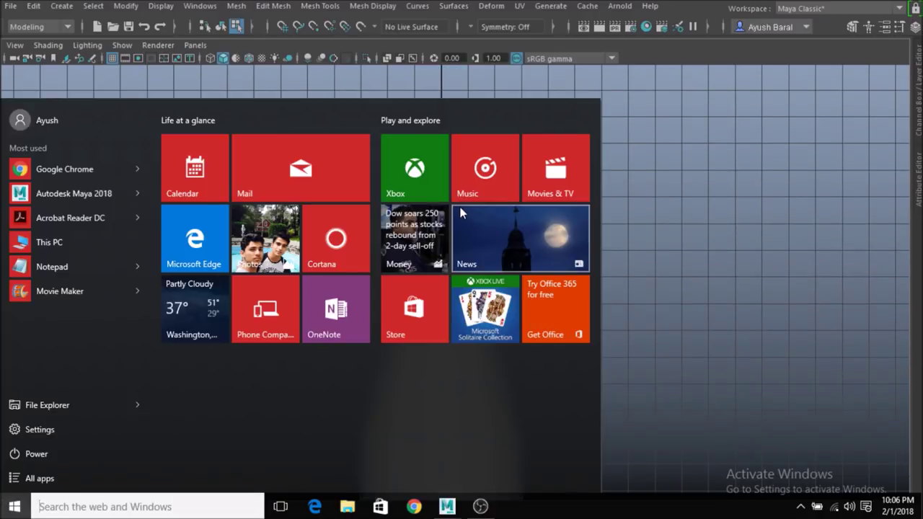
key("super")
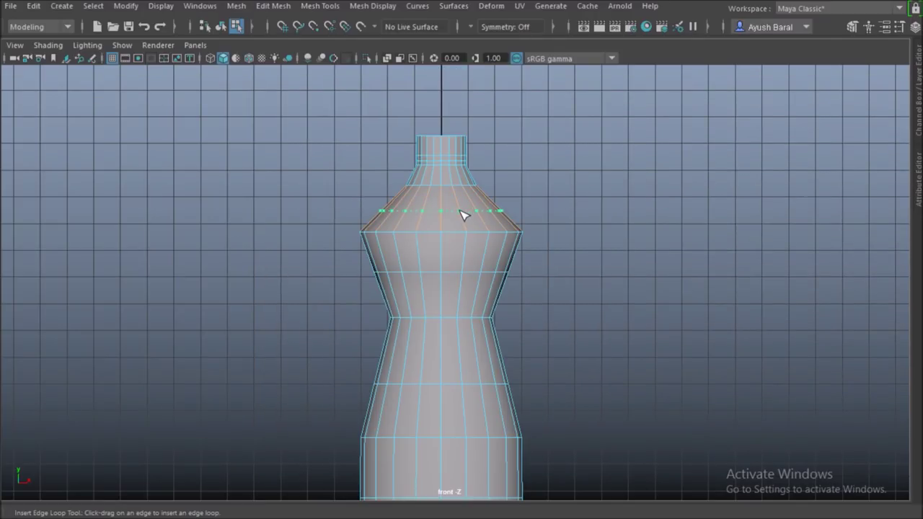
scroll(469, 278, "down", 3)
scroll(454, 335, "up", 1)
Select the new vertex ring below the waist and scale it slightly outward to round the lower body.
right_click_drag(453, 258, 389, 114)
middle_click_drag(409, 349, 394, 276, "alt")
scroll(361, 313, "up", 3)
left_click_drag(301, 275, 532, 304)
key("q")
key("r")
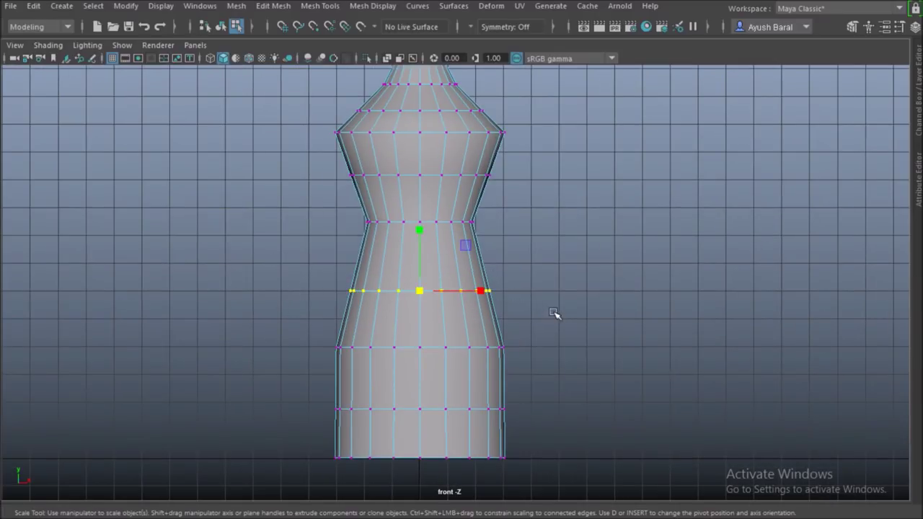
left_click_drag(421, 293, 429, 296)
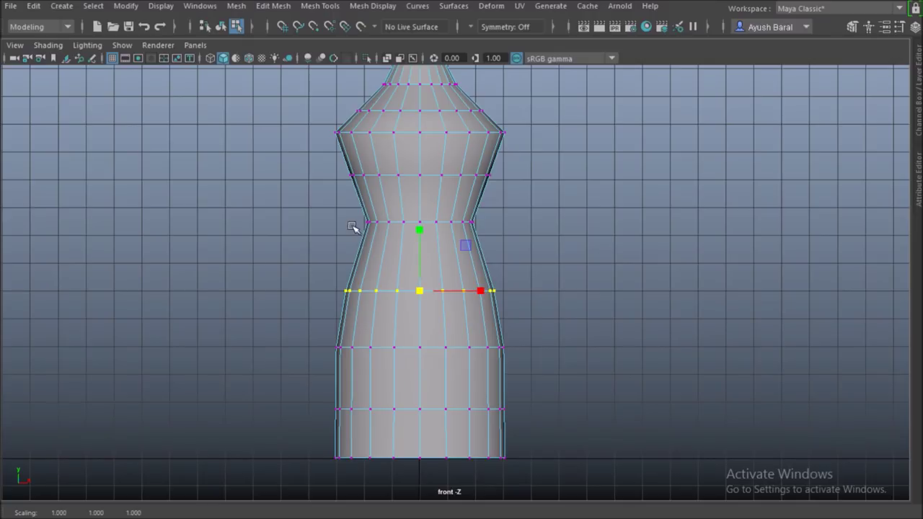
Scale the vertex ring between the waist and the shoulder inward for a smoother waist curve.
left_click_drag(324, 173, 516, 189)
left_click_drag(425, 181, 408, 175)
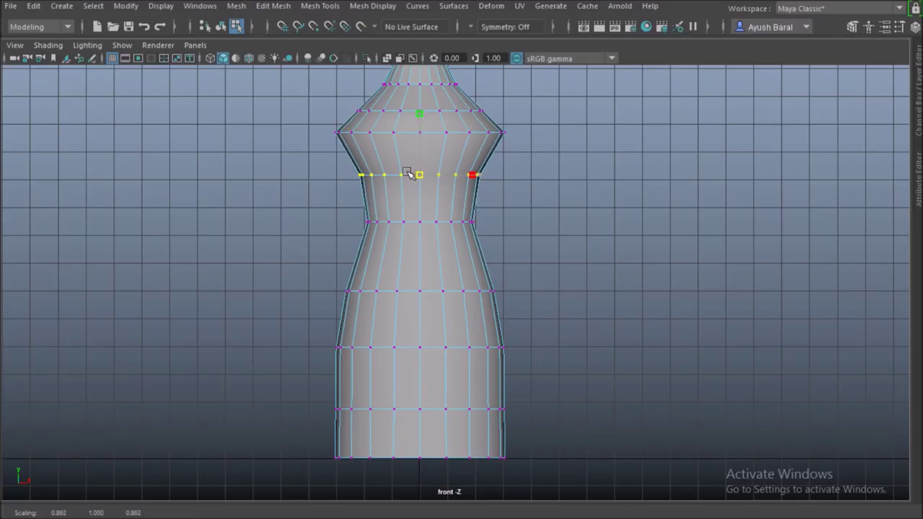
scroll(521, 208, "down", 5)
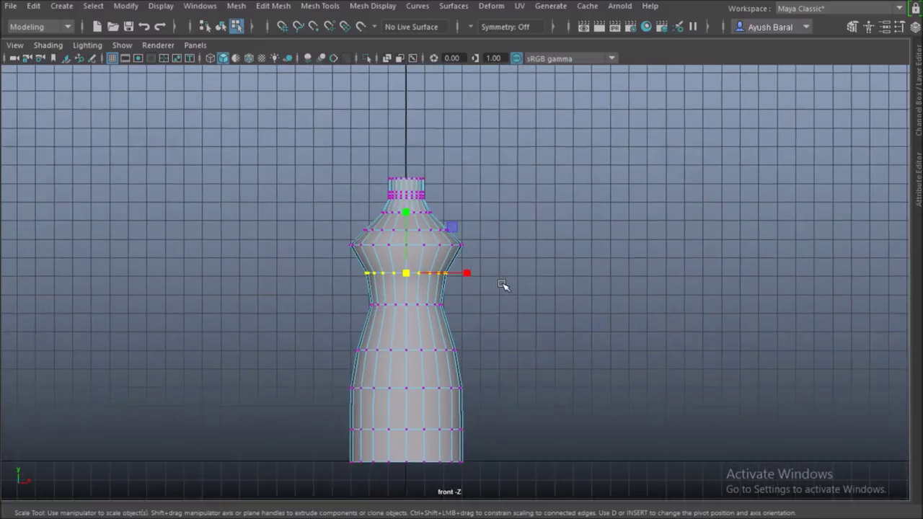
scroll(502, 285, "up", 4)
scroll(503, 285, "down", 5)
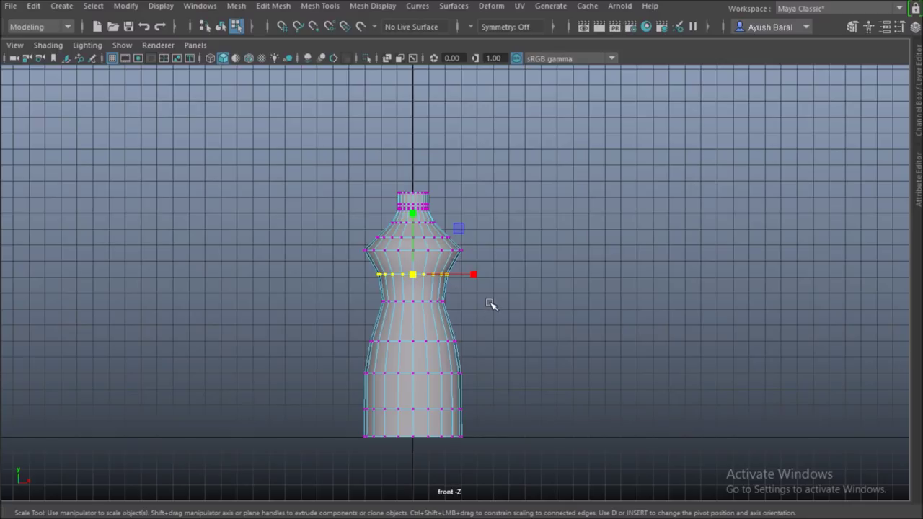
scroll(480, 264, "up", 5)
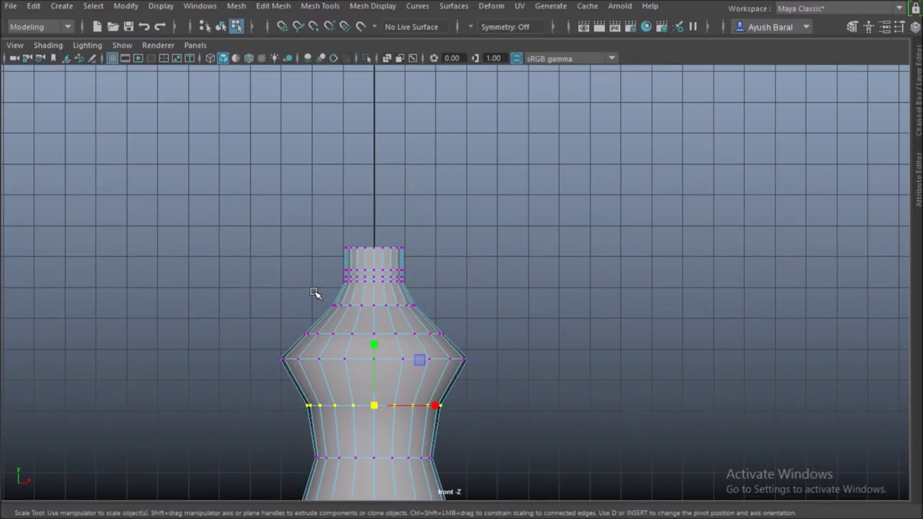
Scale the vertex ring at the neck base and the ring just above the shoulder outward to round the shoulder.
double_click(411, 307)
left_click_drag(374, 306, 390, 308)
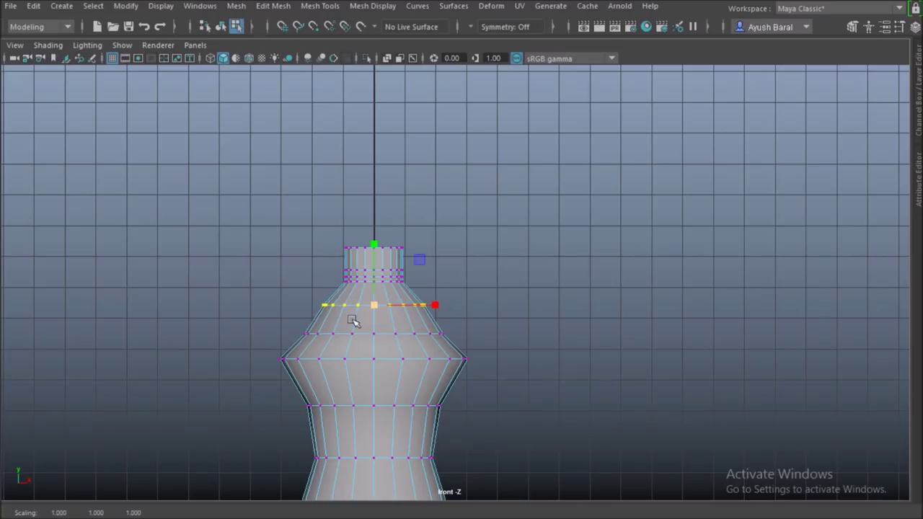
double_click(436, 337)
left_click_drag(379, 334, 390, 337)
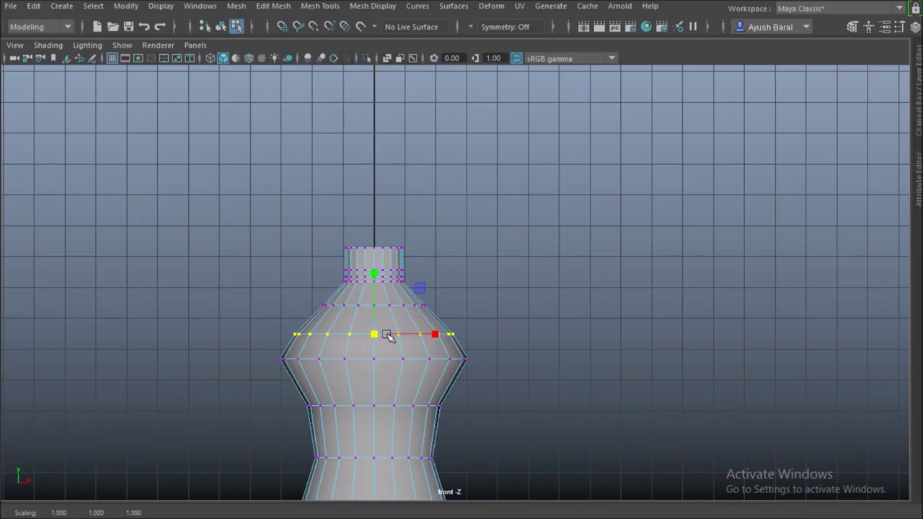
scroll(412, 423, "down", 8)
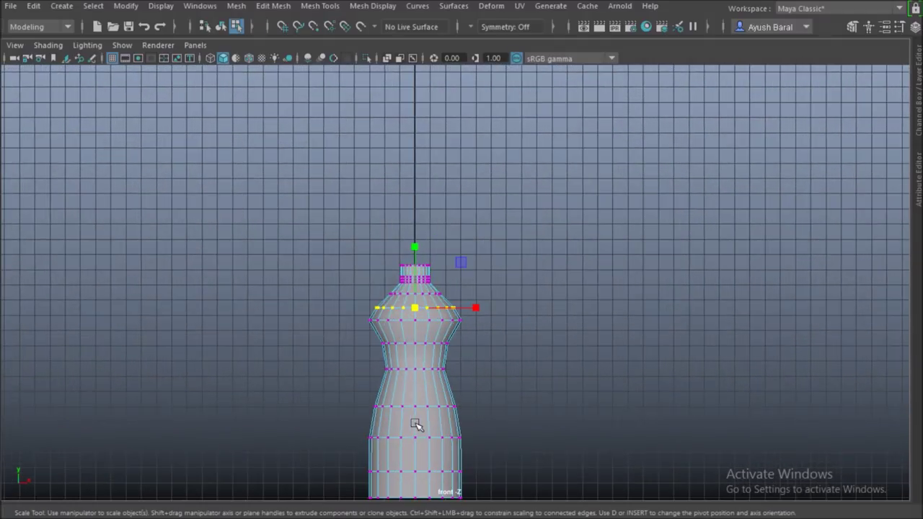
Switch to the perspective view, return to object mode and examine the bottle's overall shape from several angles.
scroll(416, 424, "down", 6)
key("space")
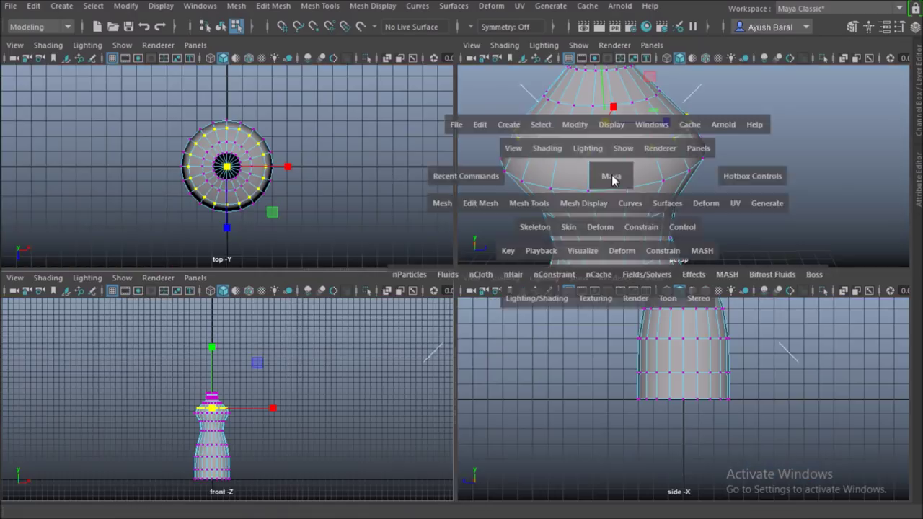
key("space")
scroll(556, 305, "down", 12)
left_click_drag(394, 348, 449, 342, "alt")
right_click_drag(435, 295, 548, 225)
left_click_drag(578, 320, 431, 328, "alt")
left_click(469, 316)
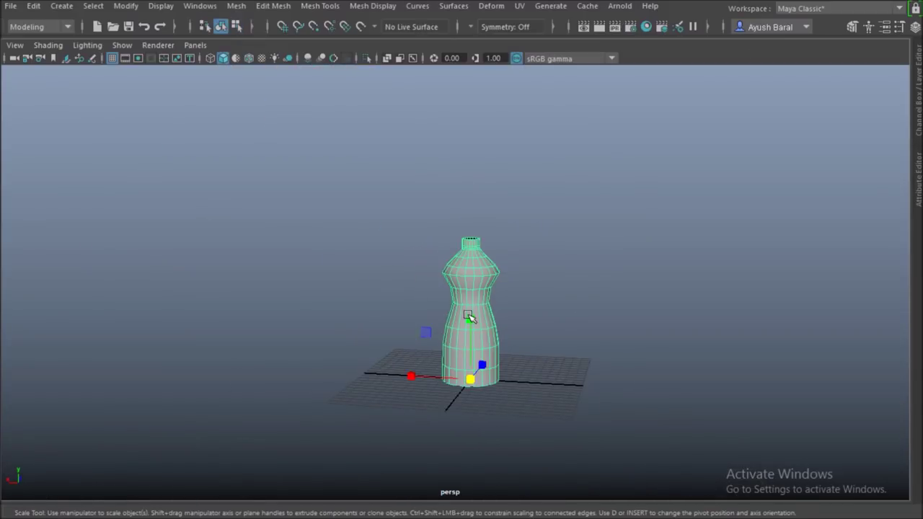
left_click(527, 305)
left_click_drag(575, 303, 440, 303, "alt")
left_click(436, 289)
scroll(437, 288, "up", 5)
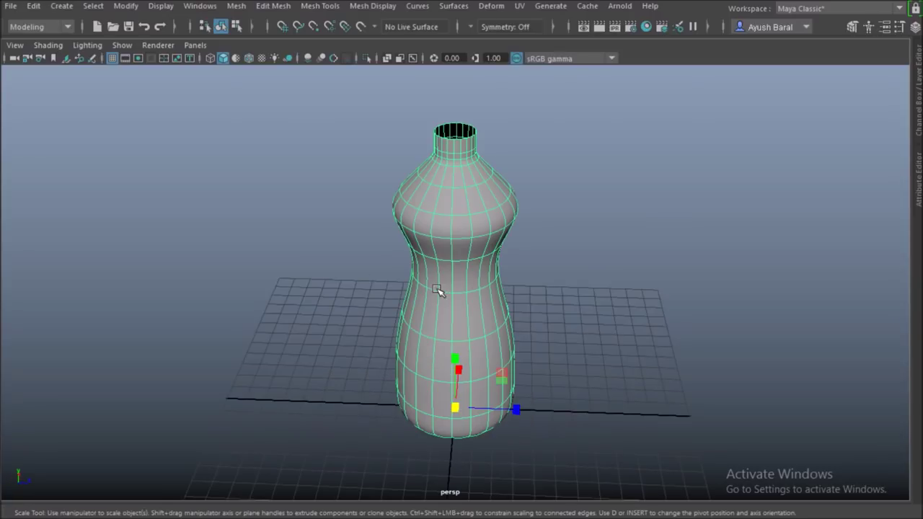
Select the open edge loop around the neck's rim and close the opening with Fill Hole.
left_click_drag(409, 279, 441, 315, "alt")
scroll(438, 296, "up", 3)
right_click_drag(453, 115, 452, 81)
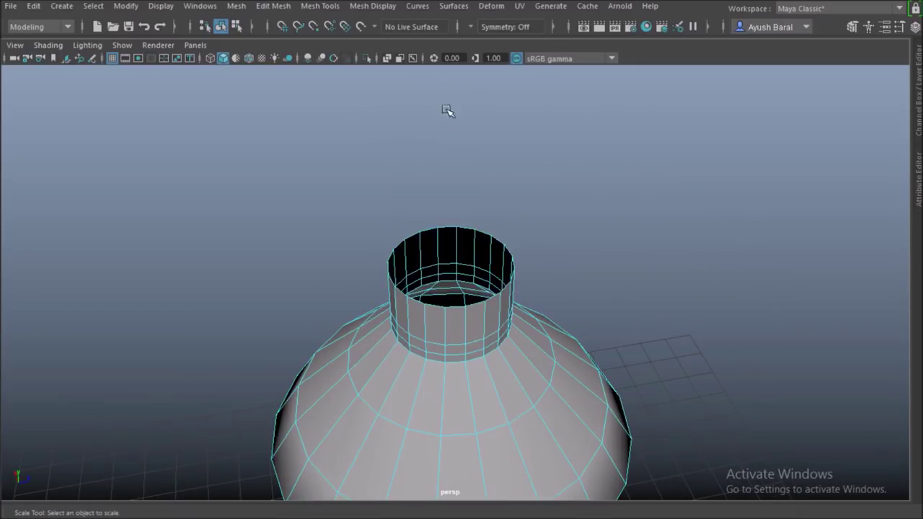
left_click(449, 228)
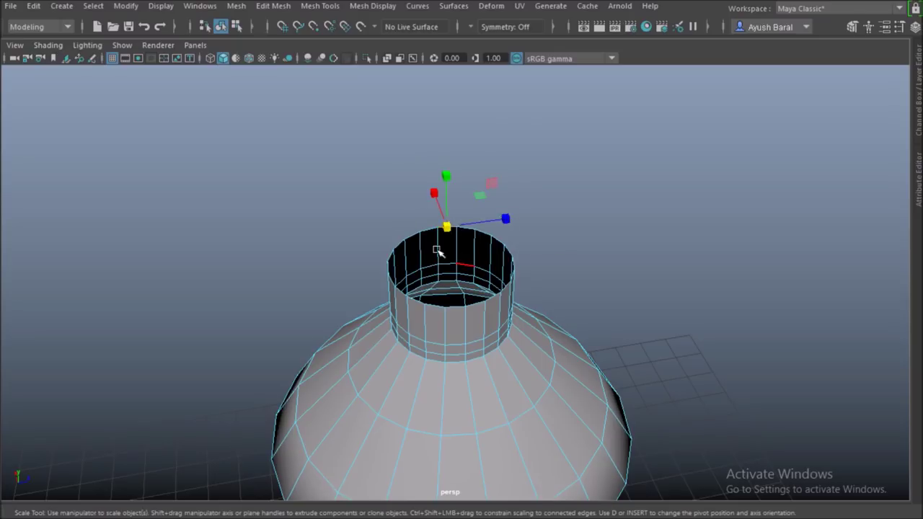
right_click_drag(415, 140, 396, 310, "shift")
key("w")
left_click(238, 6)
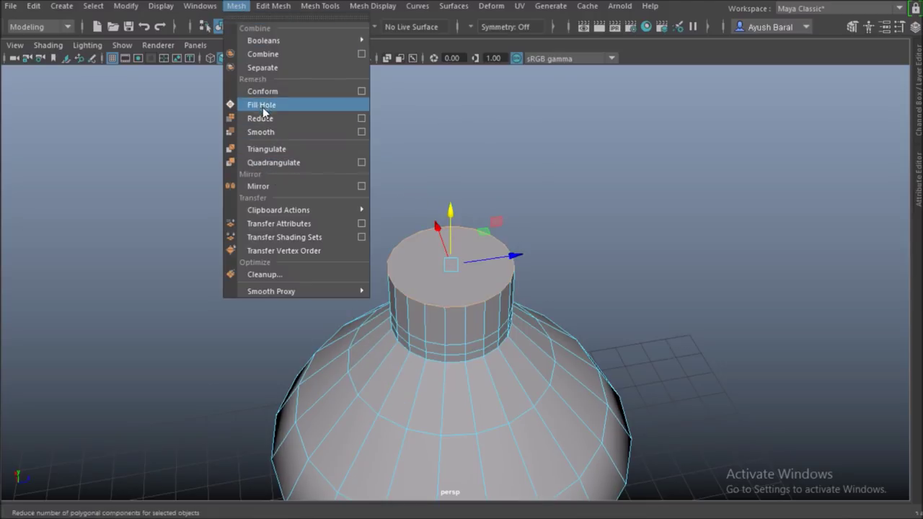
left_click(649, 172)
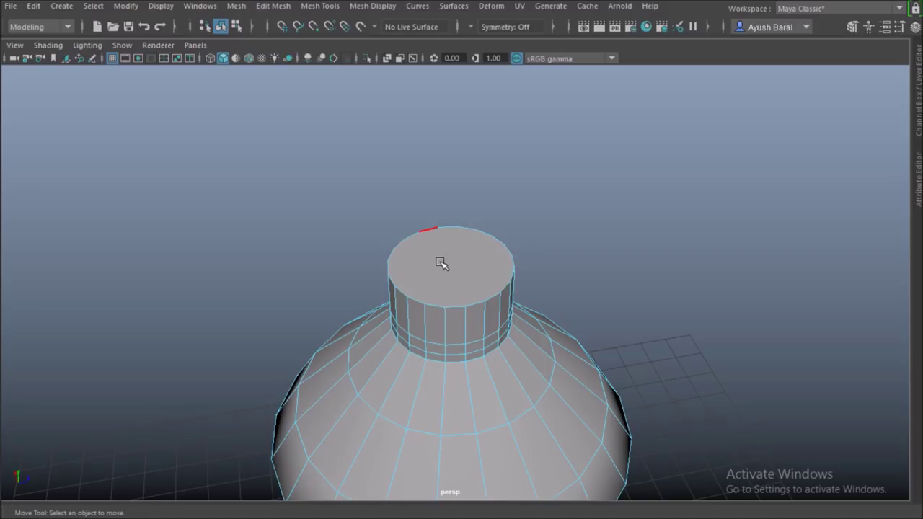
Select the new cap face on top of the neck and subdivide it with Poke.
right_click_drag(440, 262, 442, 158)
left_click(449, 294)
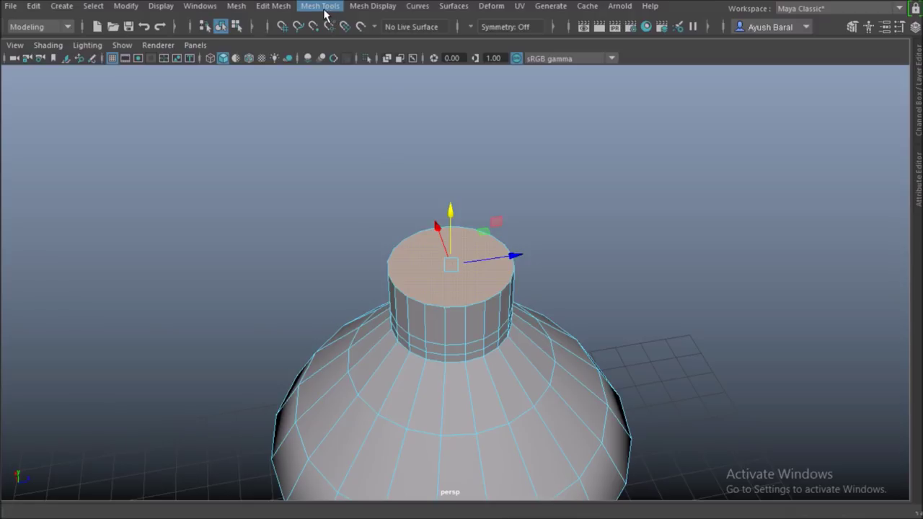
left_click(274, 7)
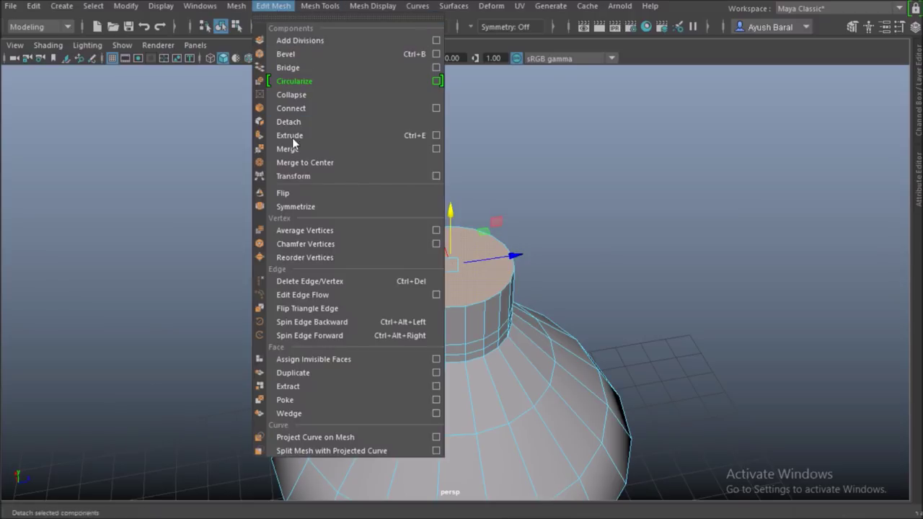
left_click(285, 400)
Clear the current face selection and select all triangular faces on the underside of the bottle.
scroll(452, 333, "down", 5)
left_click_drag(451, 333, 433, 317, "alt")
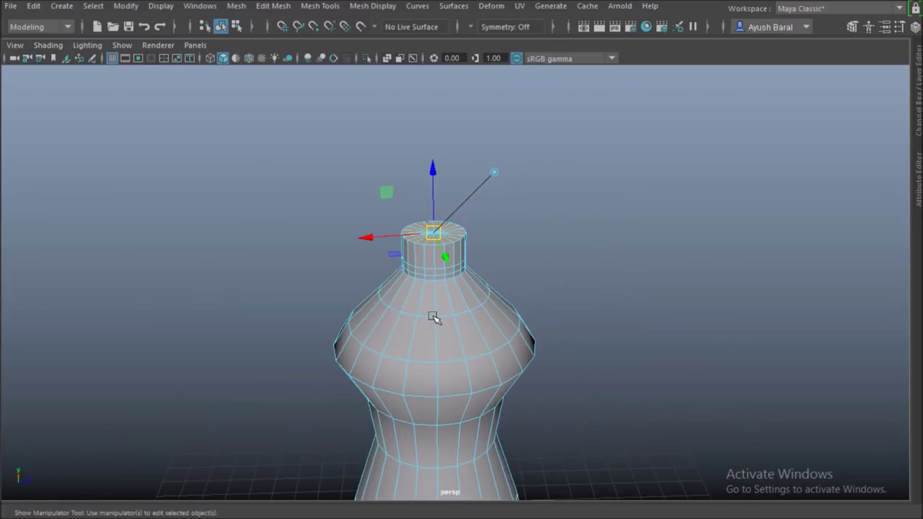
key("f")
scroll(426, 317, "down", 5)
middle_click_drag(426, 322, 430, 240, "alt")
left_click_drag(430, 240, 476, 256, "alt")
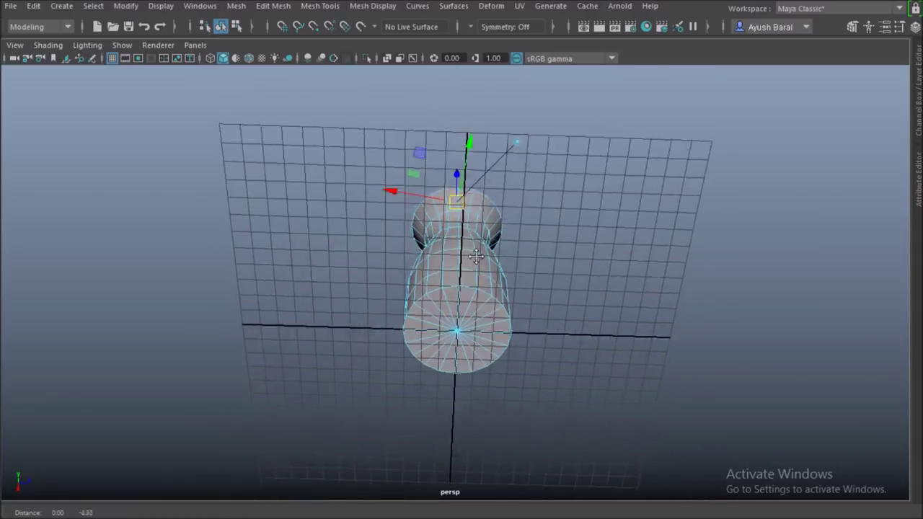
scroll(478, 288, "up", 4)
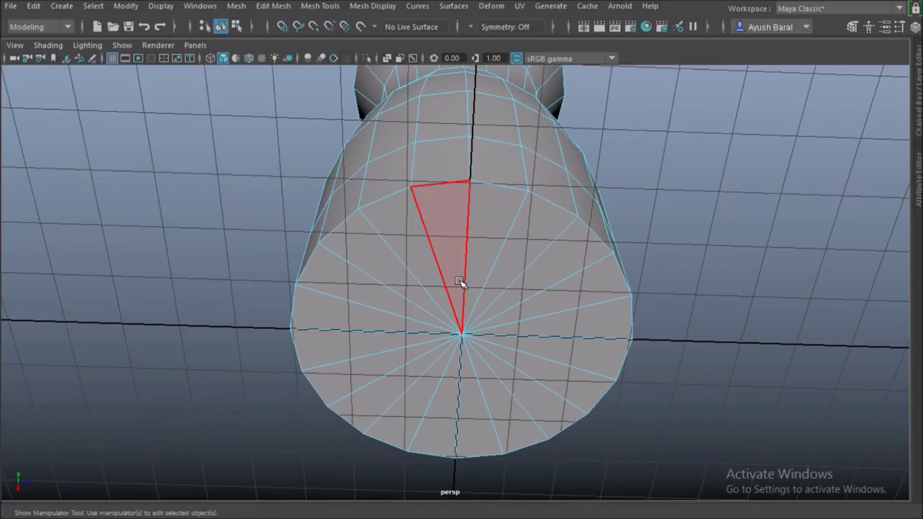
left_click_drag(803, 183, 763, 300)
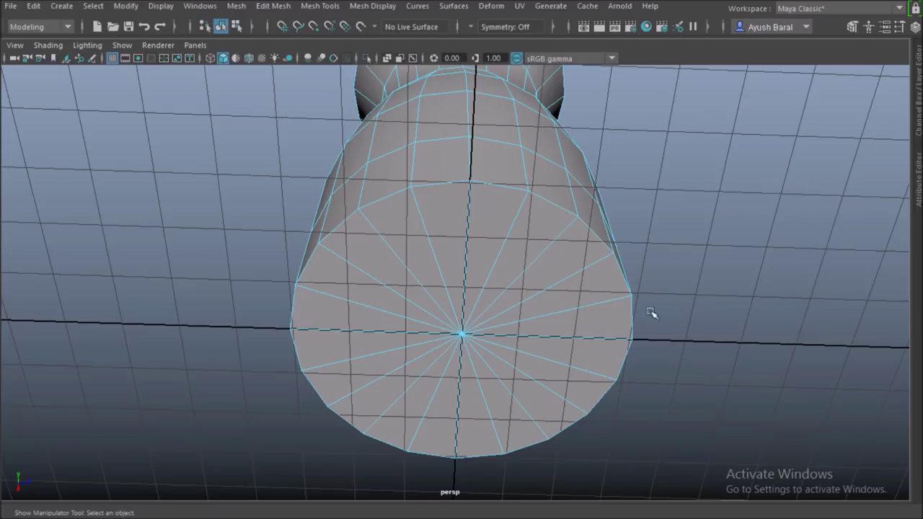
mouse_move(438, 274)
left_mouse_down()
mouse_move(469, 268)
mouse_move(491, 346)
mouse_move(418, 319)
mouse_move(435, 297)
left_mouse_up()
scroll(439, 328, "down", 4)
mouse_move(439, 332)
left_mouse_down("alt")
mouse_move(550, 402)
mouse_move(523, 373)
left_mouse_up("alt")
key("f")
scroll(522, 374, "down", 5)
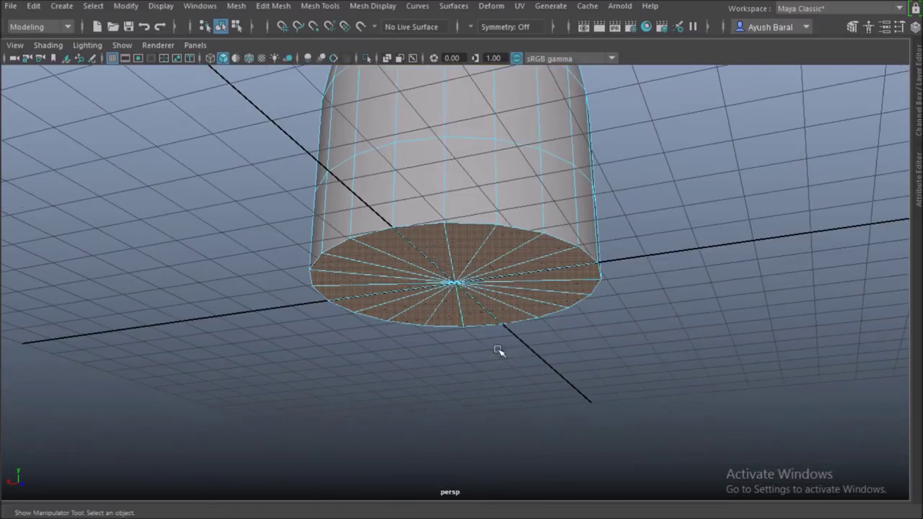
scroll(481, 320, "up", 4)
Extrude the bottom faces twice as flat inset rings, with offsets of 0.59 and 0.66.
key("ctrl+e")
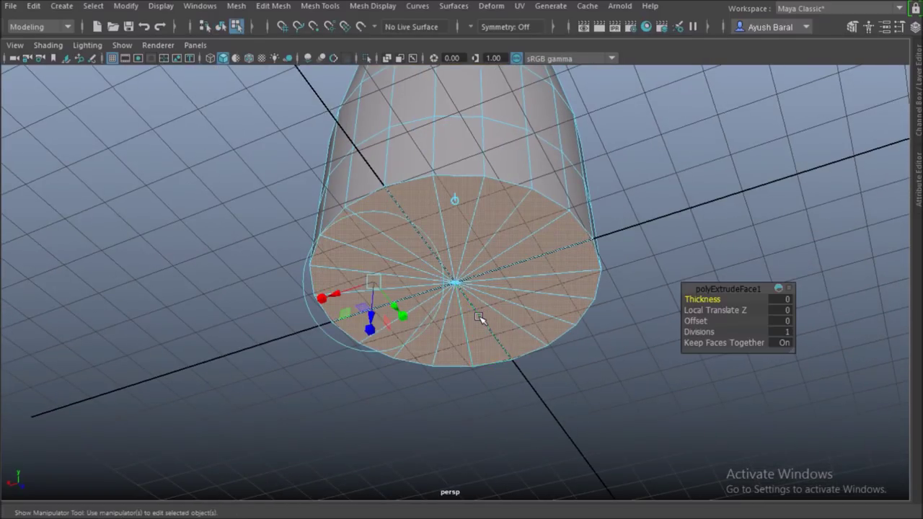
left_click(686, 321)
middle_click_drag(685, 321, 725, 327)
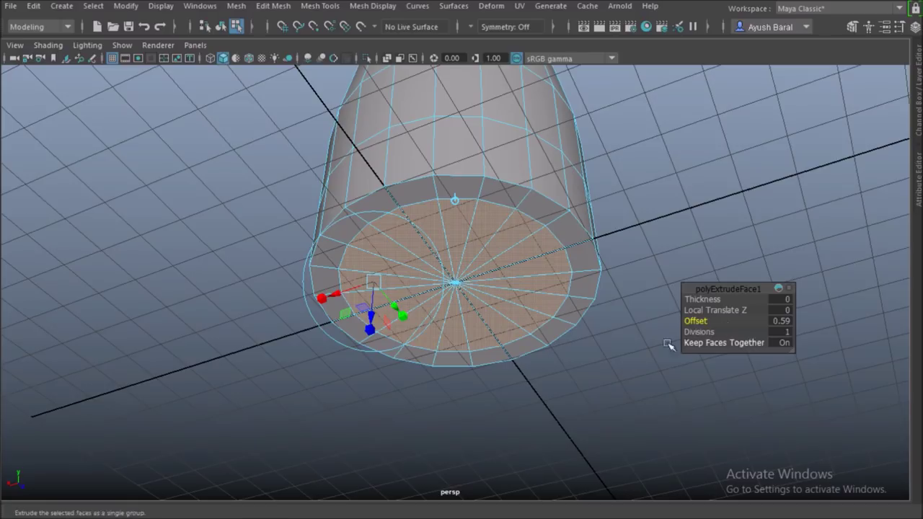
key("ctrl+e")
left_click(694, 321)
middle_click_drag(694, 321, 729, 326)
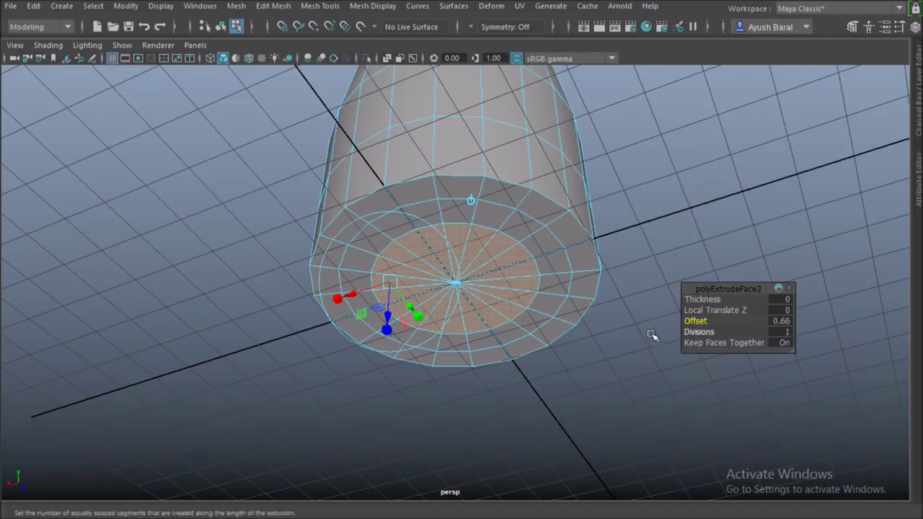
Extrude the inner bottom faces twice more, adjusting the third inset's offset and giving the fourth an offset of 0.35.
key("ctrl+e")
left_click(694, 321)
middle_click_drag(694, 321, 758, 321)
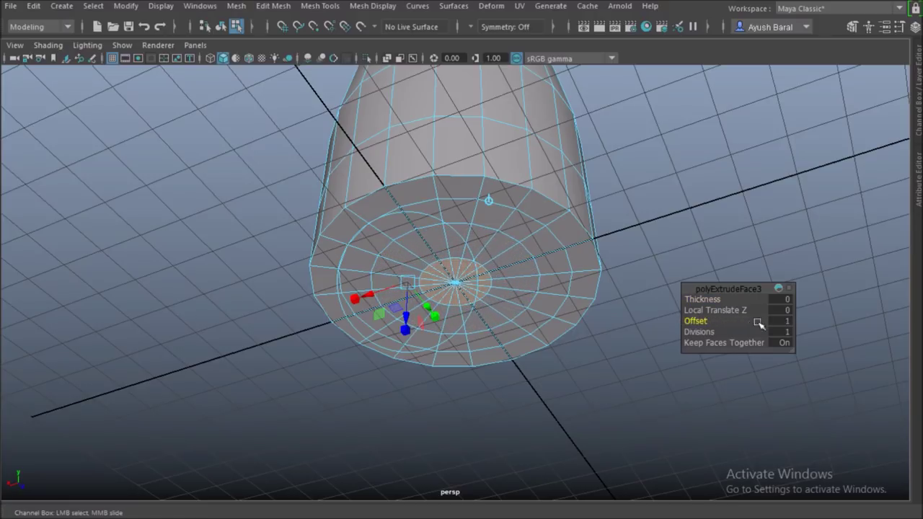
left_click_drag(567, 306, 537, 274, "alt")
left_click_drag(695, 320, 672, 321)
key("ctrl+e")
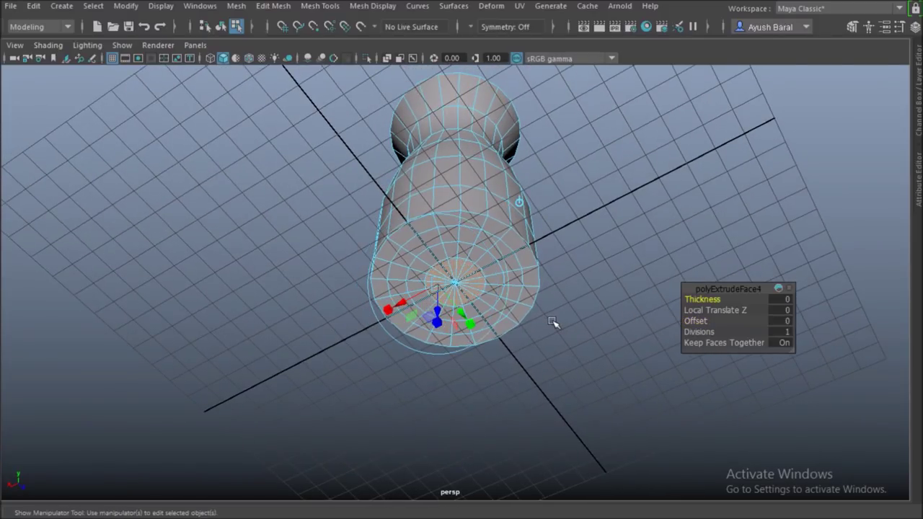
left_click(696, 321)
middle_click_drag(696, 322, 711, 322)
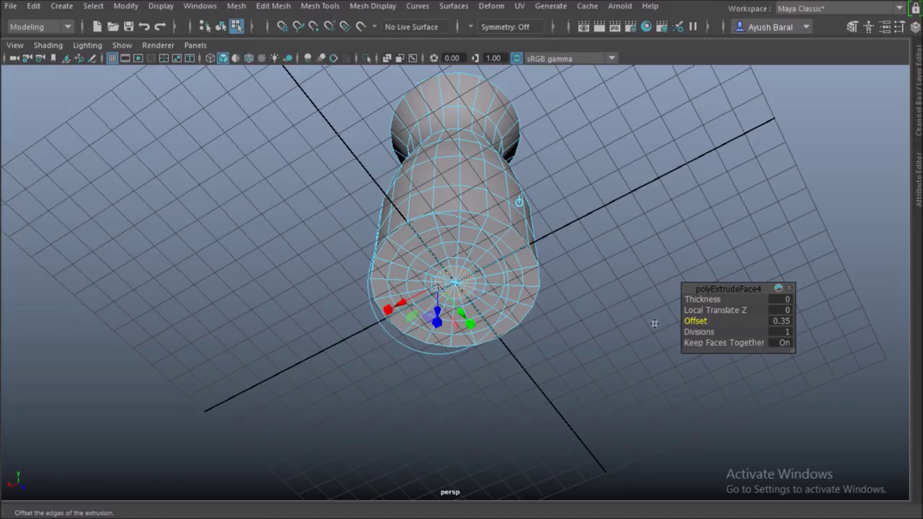
Move the innermost bottom faces up into the bottle to recess the centre of the base.
key("w")
left_click_drag(556, 288, 550, 337, "alt")
left_click_drag(459, 240, 456, 227)
left_click_drag(474, 309, 455, 284, "alt")
scroll(485, 303, "up", 8)
scroll(486, 306, "down", 7)
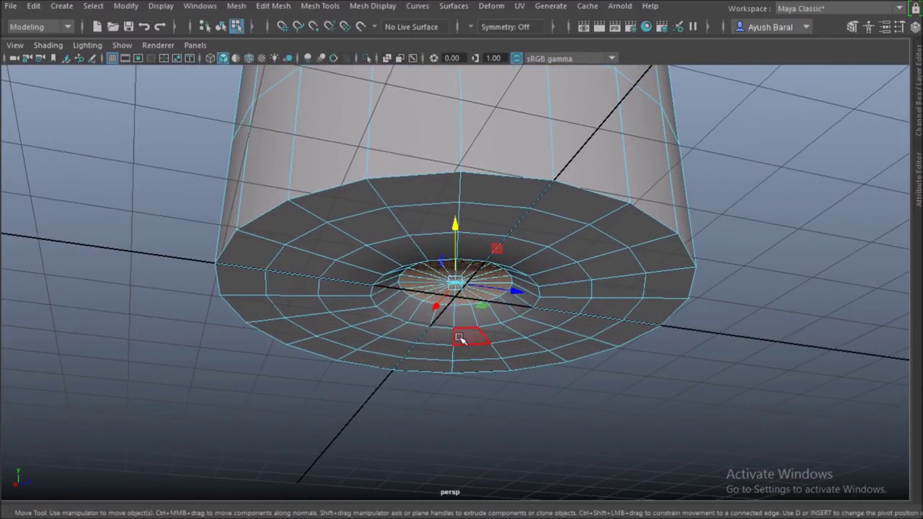
Raise the innermost bottom faces further and fine-tune the recess depth with the help of the wireframe display.
left_click_drag(455, 231, 457, 223)
mouse_move(459, 315)
left_mouse_down("alt")
mouse_move(452, 237)
mouse_move(442, 310)
mouse_move(462, 330)
mouse_move(465, 298)
left_mouse_up("alt")
left_click_drag(455, 231, 499, 367)
mouse_move(381, 385)
left_mouse_down("alt")
mouse_move(435, 413)
mouse_move(496, 396)
mouse_move(481, 397)
left_mouse_up("alt")
key("4")
mouse_move(427, 208)
left_mouse_down()
mouse_move(446, 256)
mouse_move(435, 200)
mouse_move(437, 228)
left_mouse_up()
key("5")
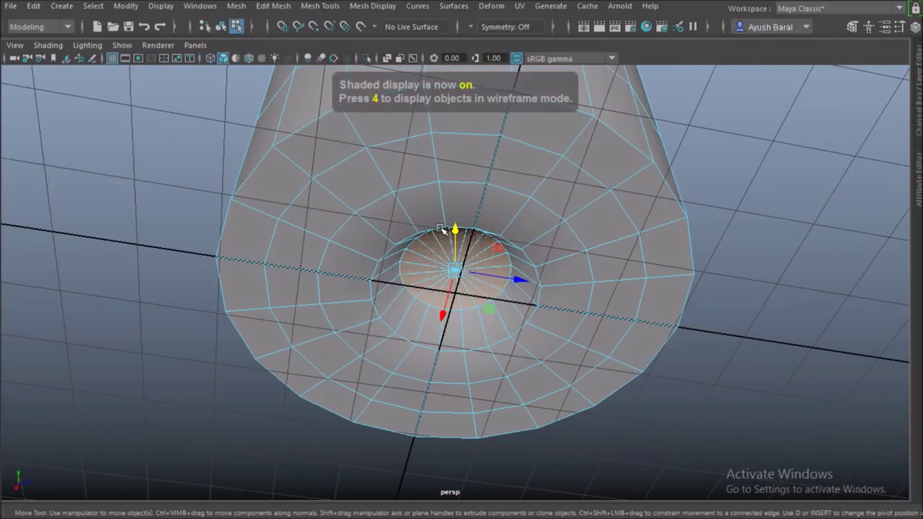
Extrude the recessed centre faces with an offset of 0.23 and a Local Translate Z of 0.292.
key("ctrl+e")
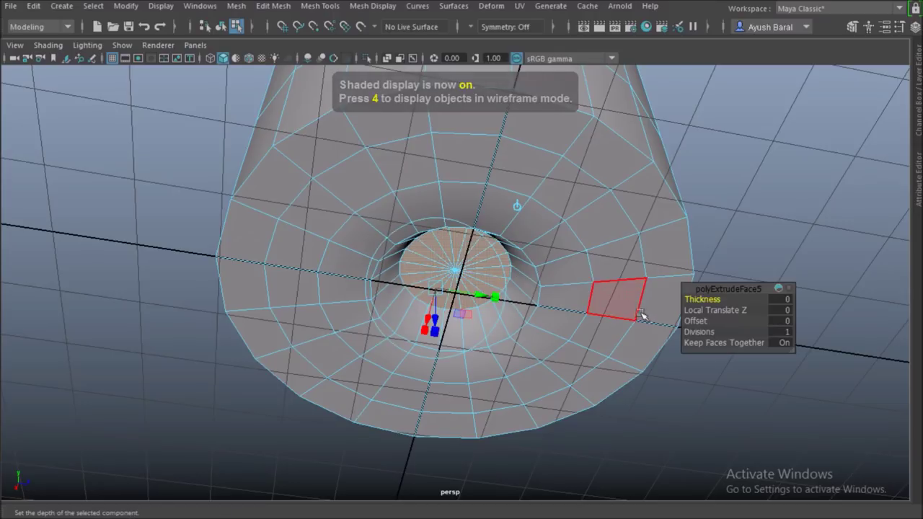
left_click(696, 321)
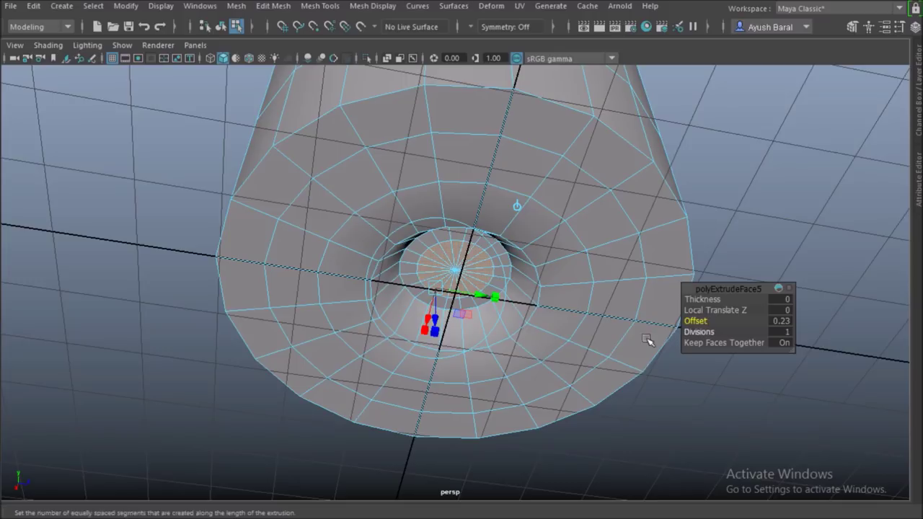
left_click_drag(462, 324, 455, 350, "alt")
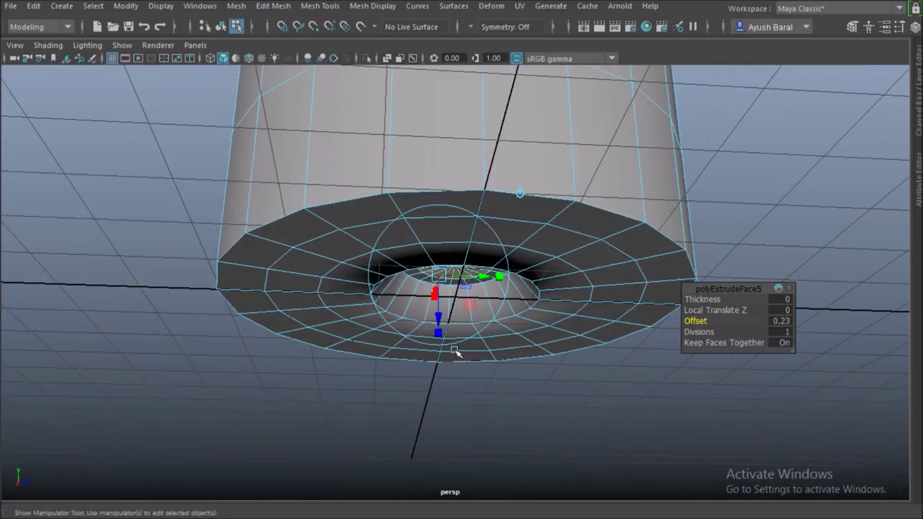
left_click_drag(441, 315, 452, 332)
key("4")
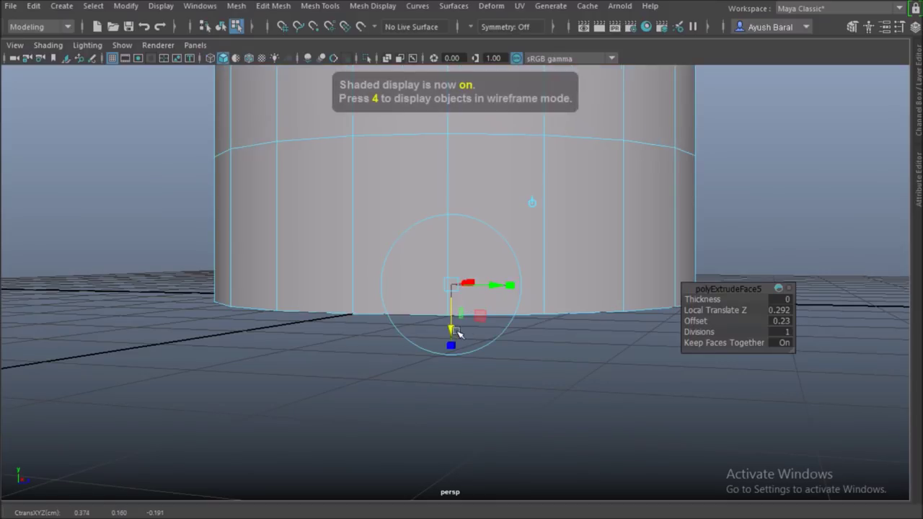
mouse_move(452, 332)
left_mouse_down("alt")
mouse_move(429, 212)
mouse_move(431, 298)
left_mouse_up("alt")
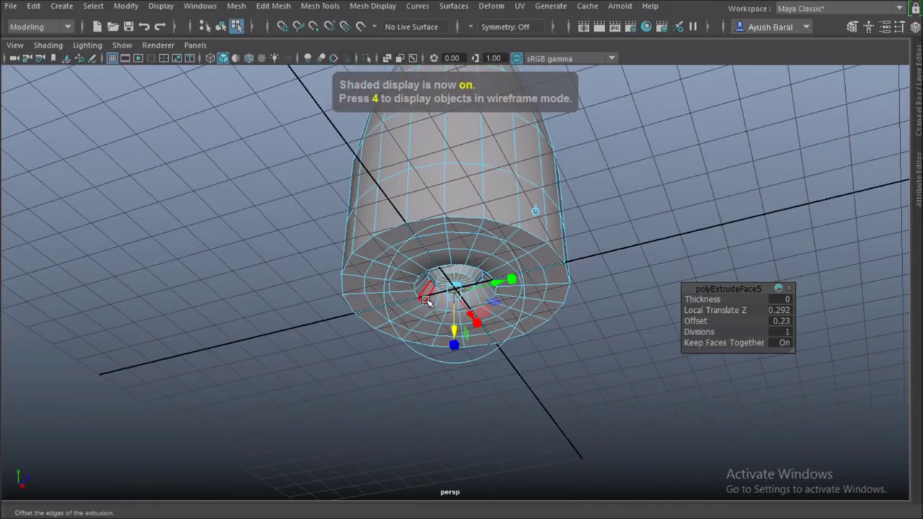
Turn on the smooth preview and examine the recessed base of the bottle up close.
key("3")
key("q")
left_click(618, 319)
left_click_drag(618, 319, 454, 260, "alt")
right_click_drag(453, 260, 669, 390, "alt")
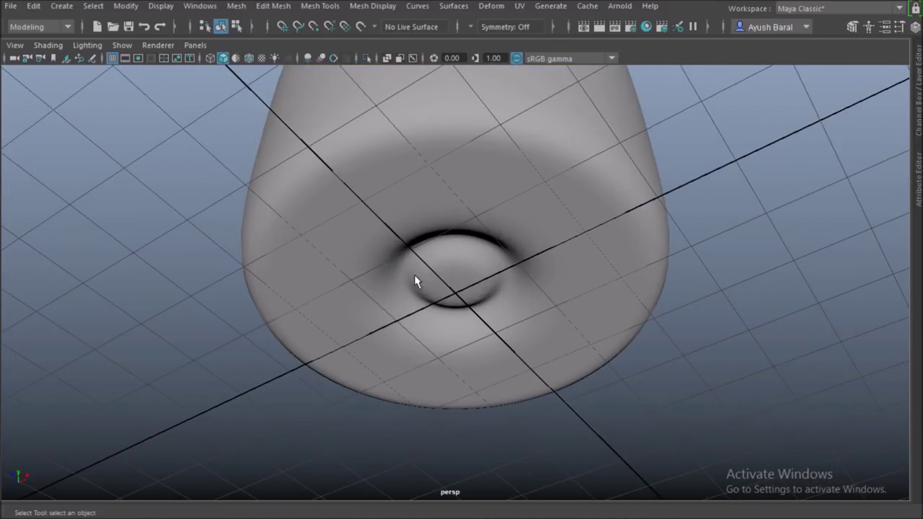
left_click_drag(485, 289, 434, 316, "alt")
left_click(456, 294)
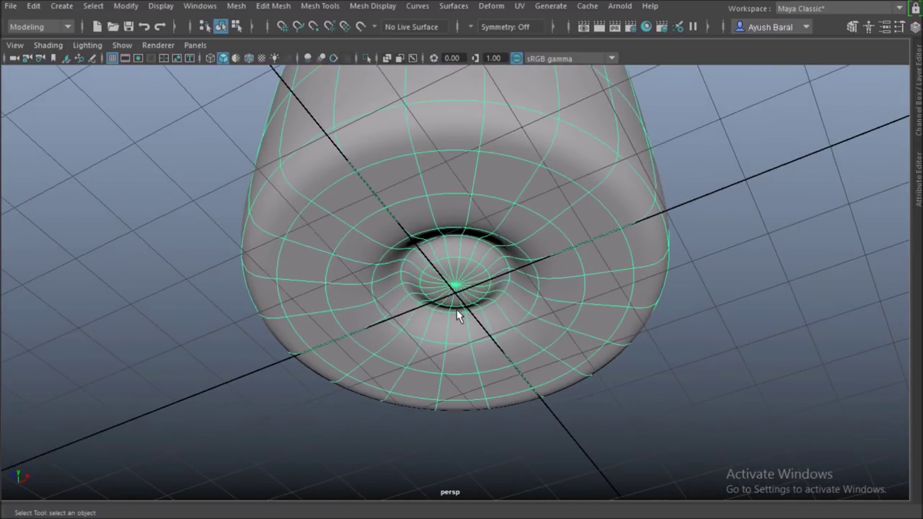
Return the bottle to its unsmoothed display and hide the grid for a clear view of the base centre.
key("1")
scroll(457, 310, "up", 10)
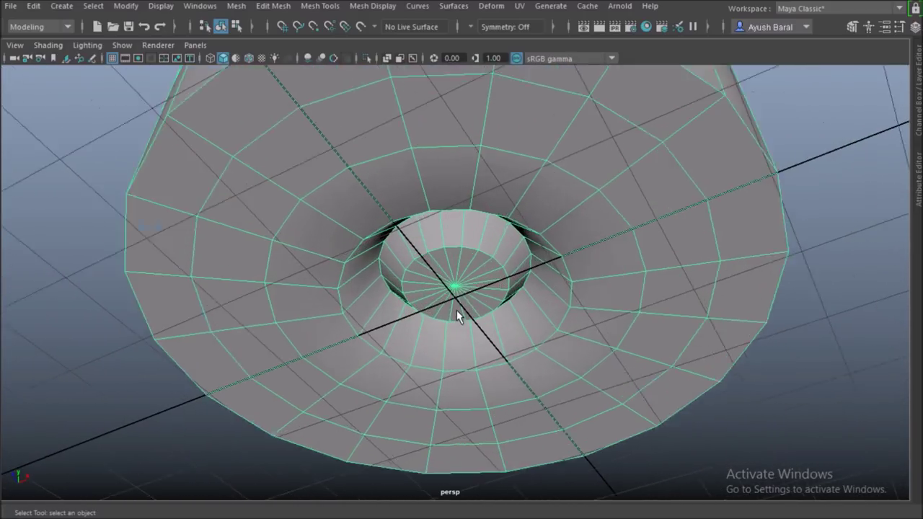
scroll(462, 279, "up", 3)
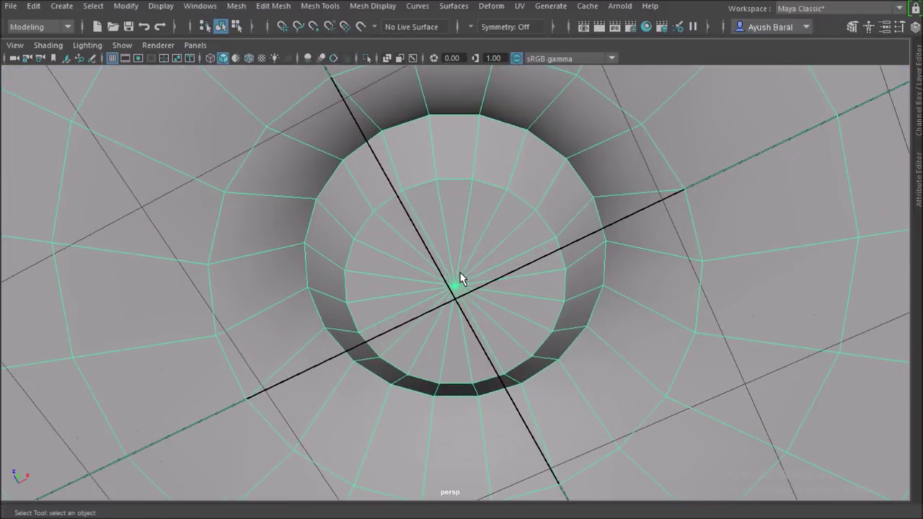
left_click(112, 58)
Select every second spoke edge of the innermost base disc and delete these edges.
right_click_drag(460, 115, 450, 79)
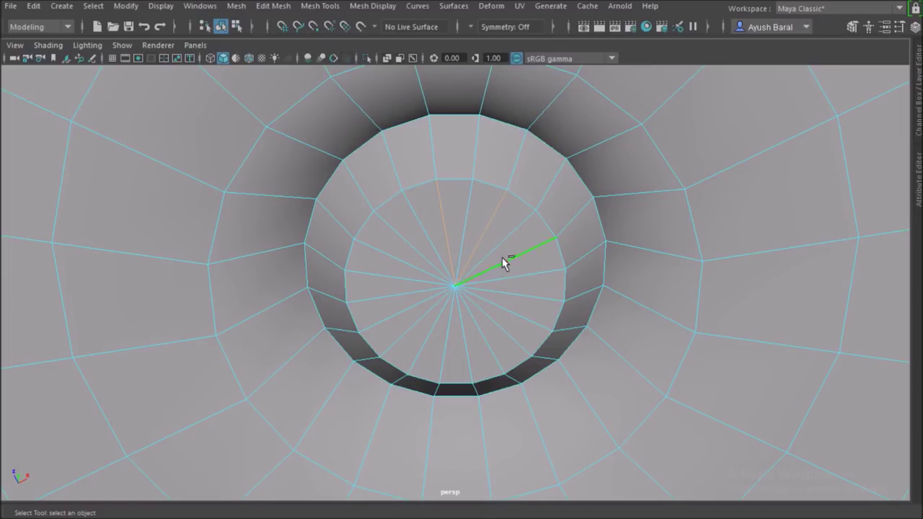
left_click(515, 302, "shift")
left_click(507, 329, "shift")
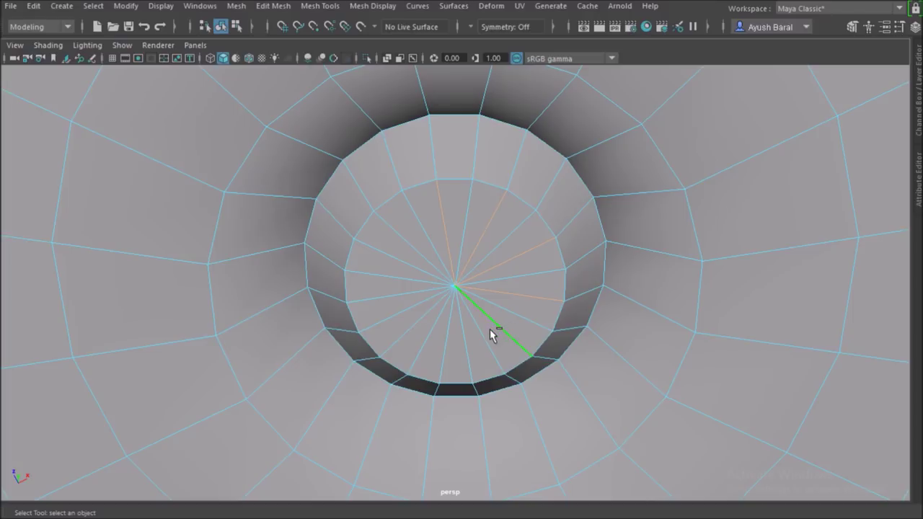
left_click(465, 337, "shift")
left_click(429, 340, "shift")
left_click(399, 280, "shift")
left_click(408, 248, "shift")
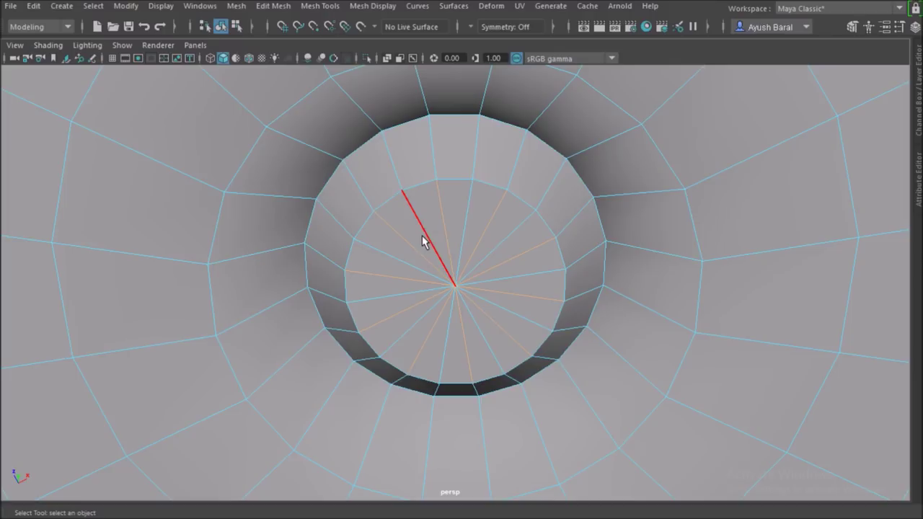
right_click_drag(466, 205, 348, 250, "shift")
key("w")
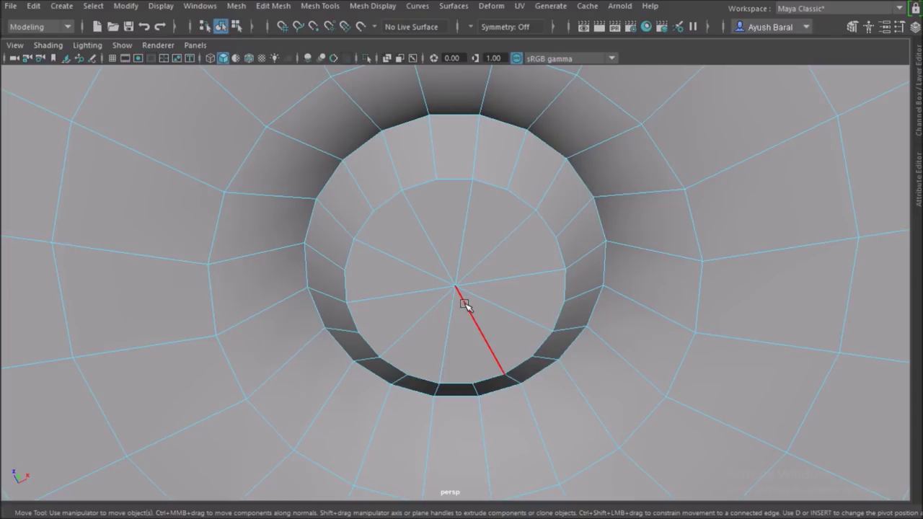
Check the base centre in smooth preview and extrude the innermost disc faces with an offset of 0.11.
scroll(442, 277, "down", 4)
key("3")
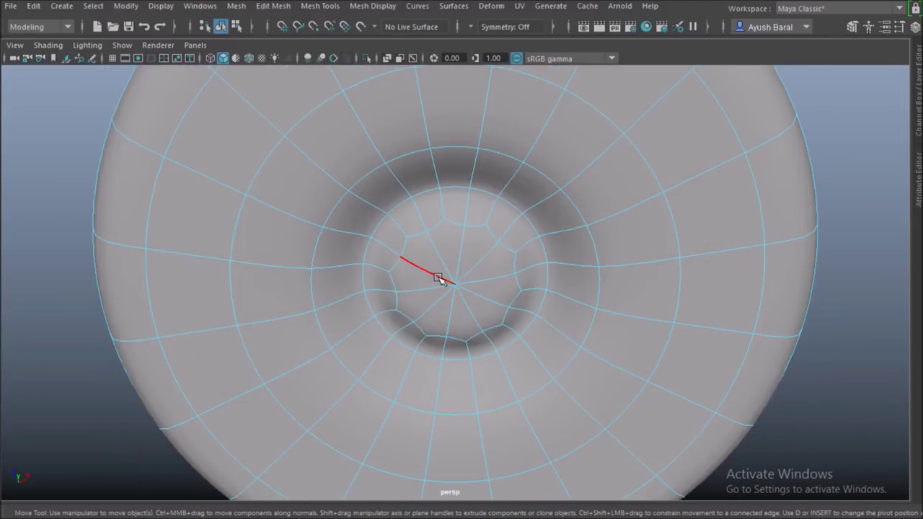
key("1")
right_click_drag(434, 280, 431, 155)
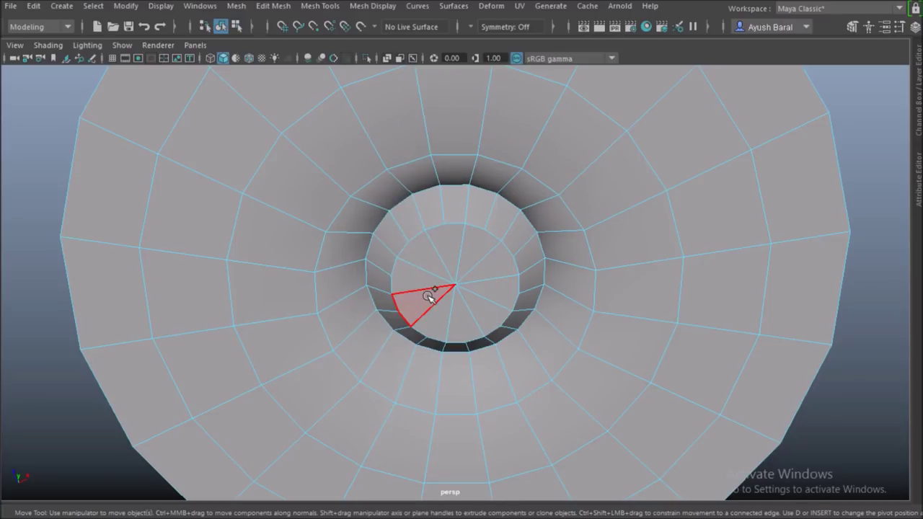
mouse_move(429, 297)
left_mouse_down()
mouse_move(453, 261)
mouse_move(461, 309)
left_mouse_up()
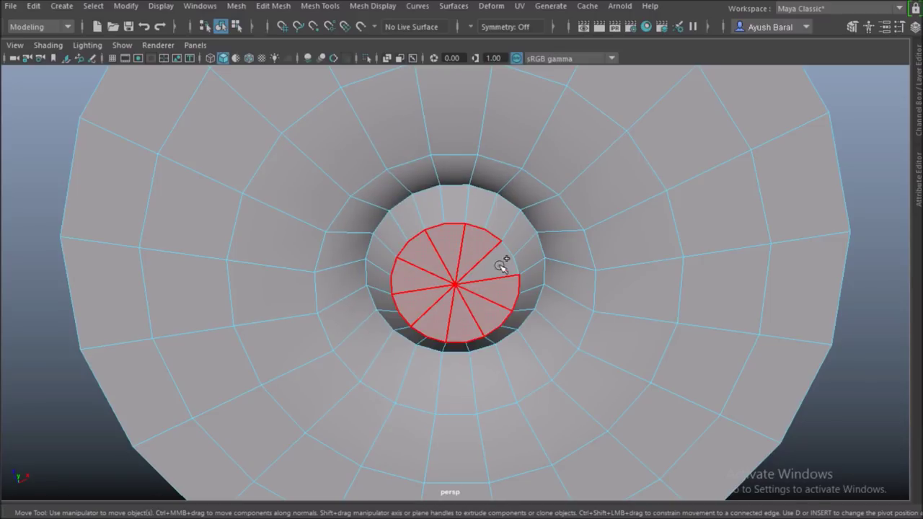
left_click_drag(482, 256, 482, 258)
key("ctrl+e")
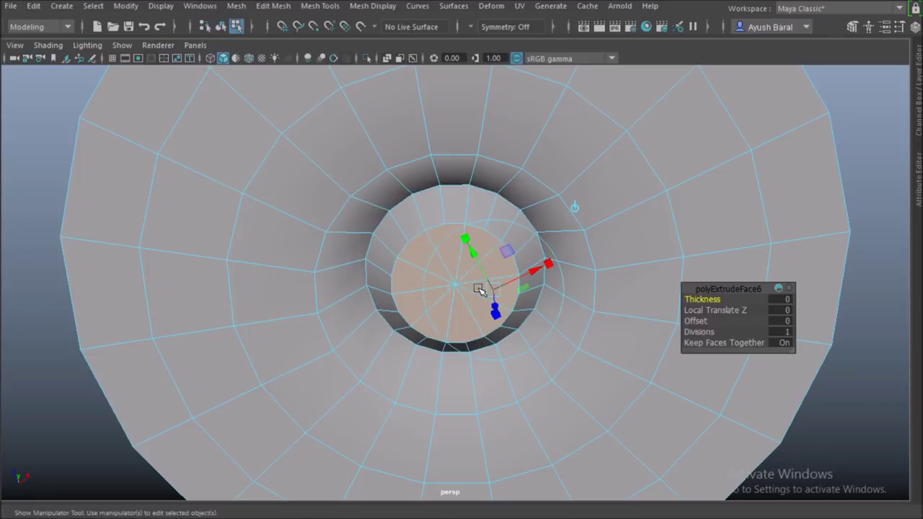
left_click_drag(695, 322, 697, 321)
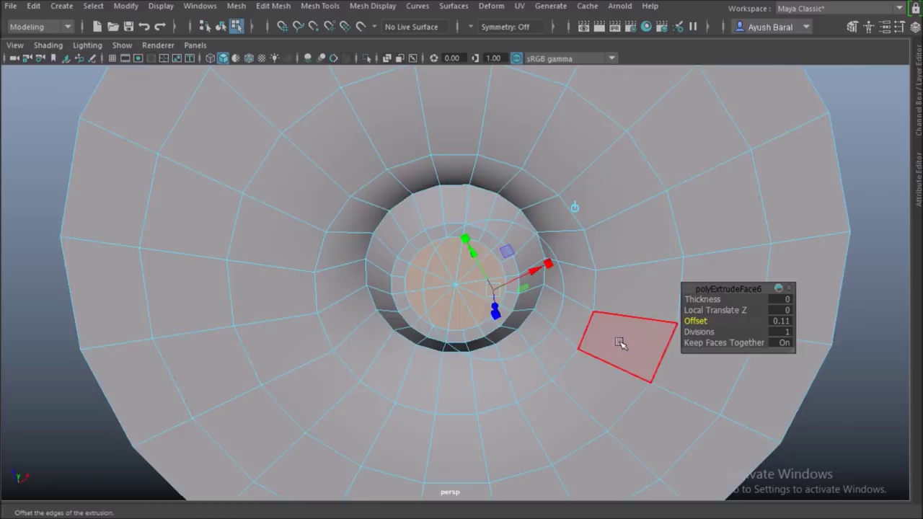
Return to object mode, preview the whole bottle smoothed and show the grid again.
scroll(577, 347, "down", 5)
right_click_drag(478, 256, 532, 232)
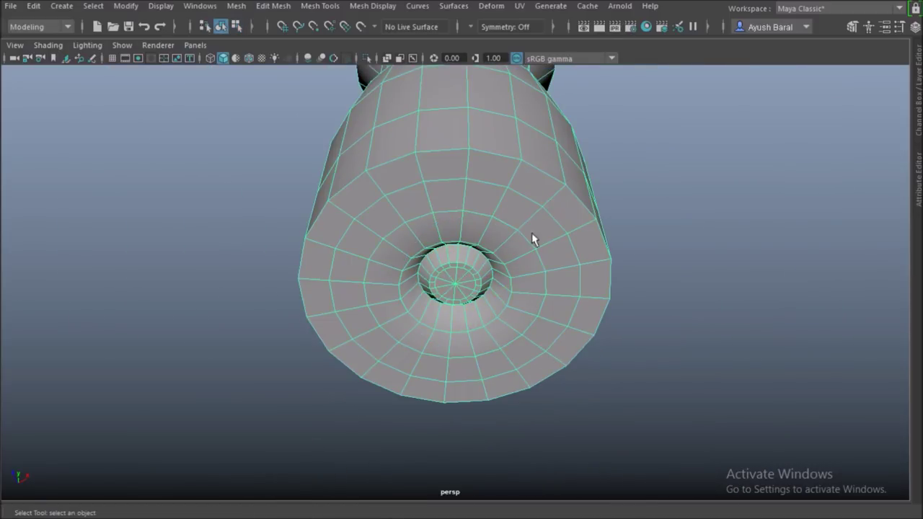
key("3")
left_click(635, 327)
left_click_drag(635, 327, 590, 397, "alt")
scroll(321, 231, "down", 5)
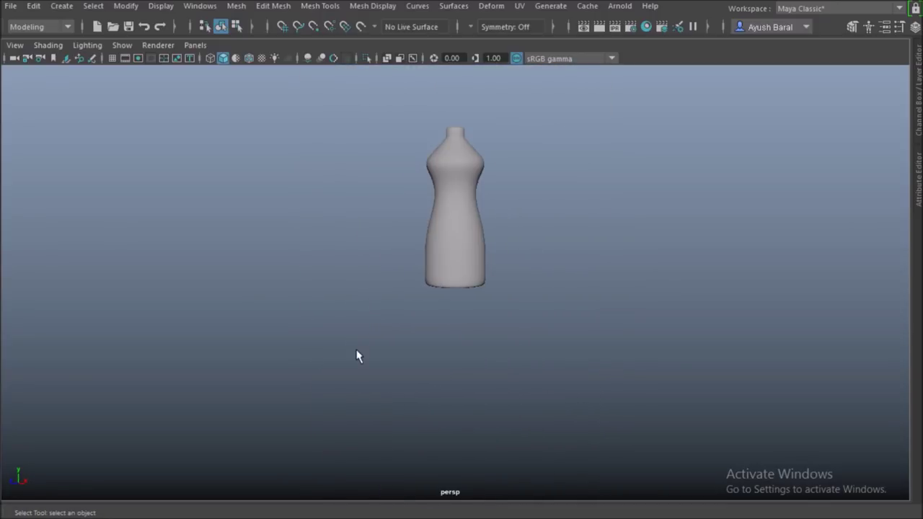
scroll(483, 315, "up", 2)
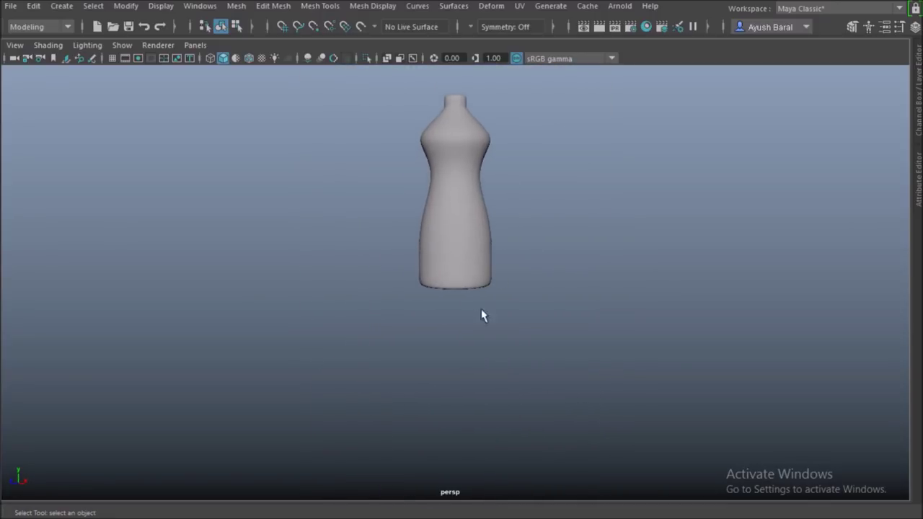
left_click(112, 59)
left_click_drag(627, 162, 325, 344, "alt")
Inset the faces on top of the bottle neck twice with Extrude, using an offset of 0.15 for the first inset.
left_click(449, 197)
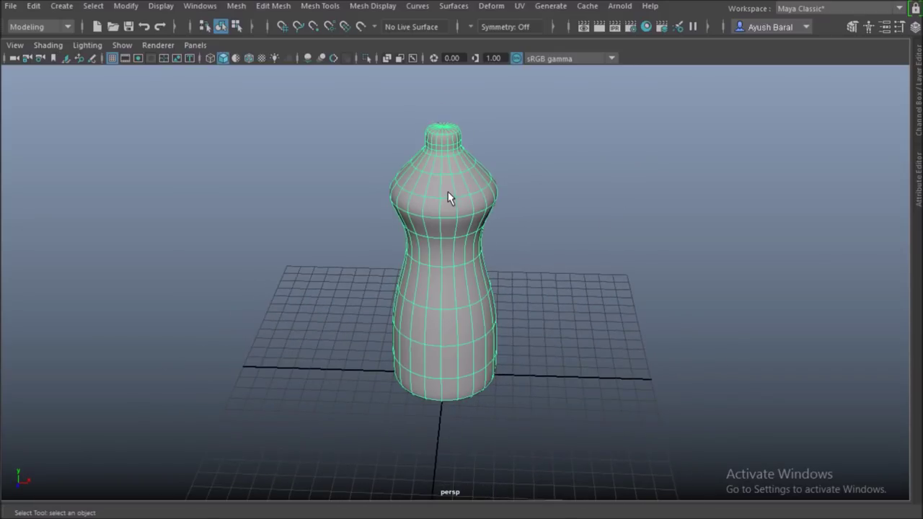
middle_click_drag(447, 192, 446, 250, "alt")
scroll(446, 249, "up", 2)
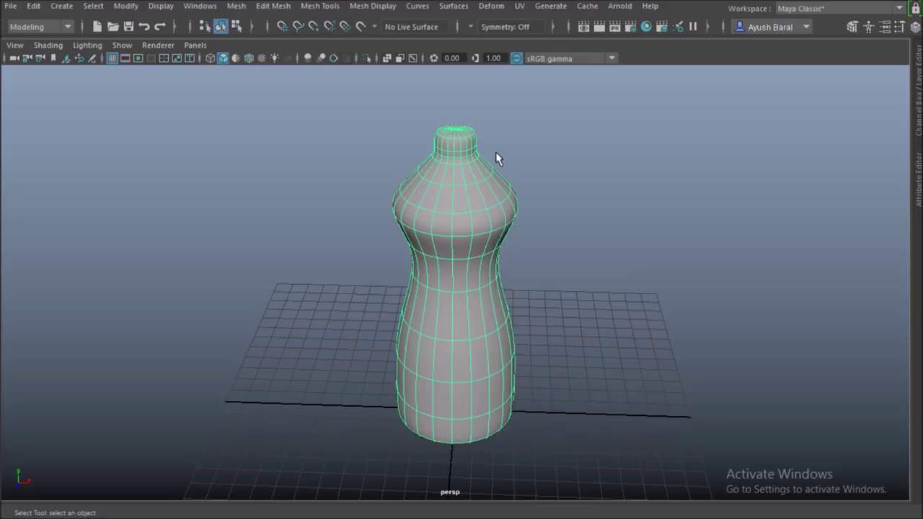
scroll(487, 228, "up", 5)
middle_click_drag(439, 231, 429, 325, "alt")
scroll(429, 322, "up", 3)
left_click_drag(433, 261, 444, 295, "alt")
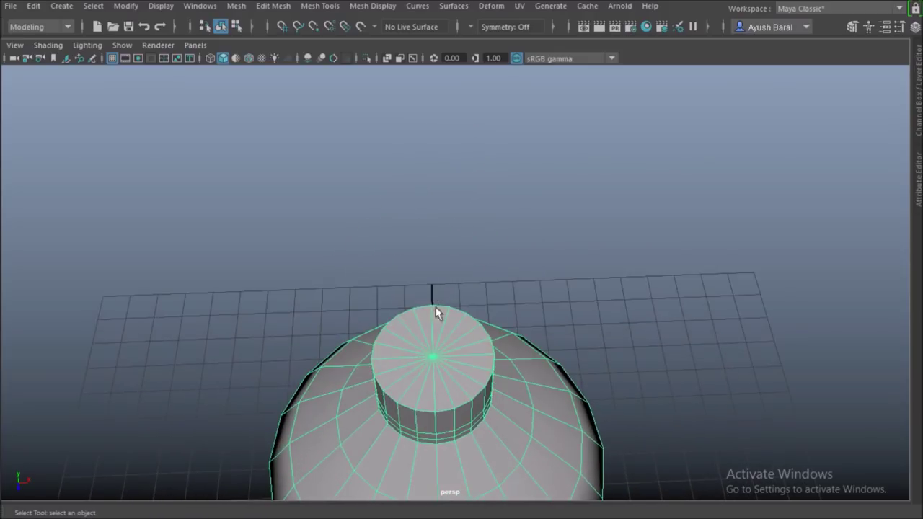
right_click_drag(484, 359, 491, 153)
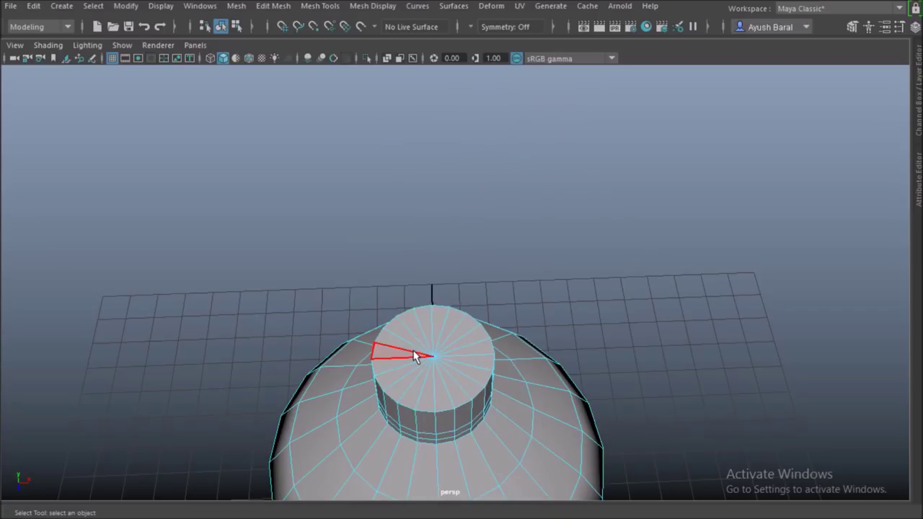
mouse_move(414, 352)
left_mouse_down()
mouse_move(451, 349)
mouse_move(407, 358)
left_mouse_up()
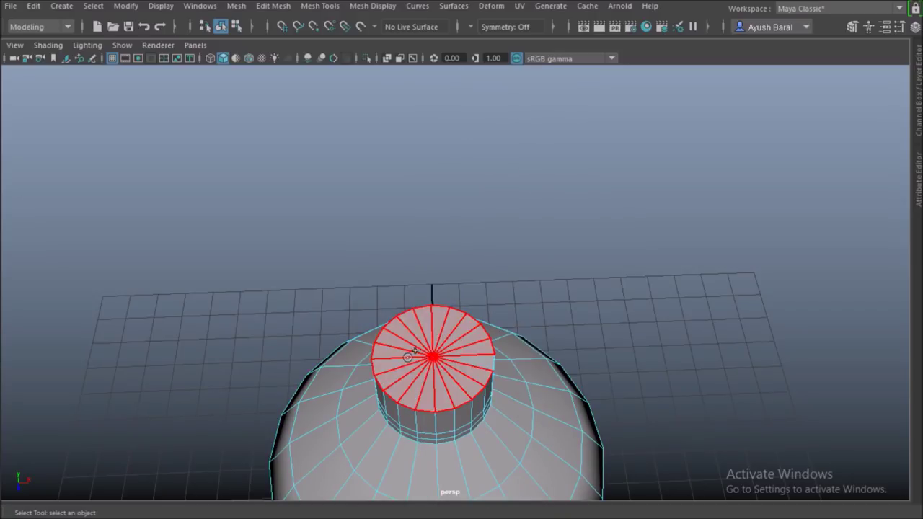
key("ctrl+e")
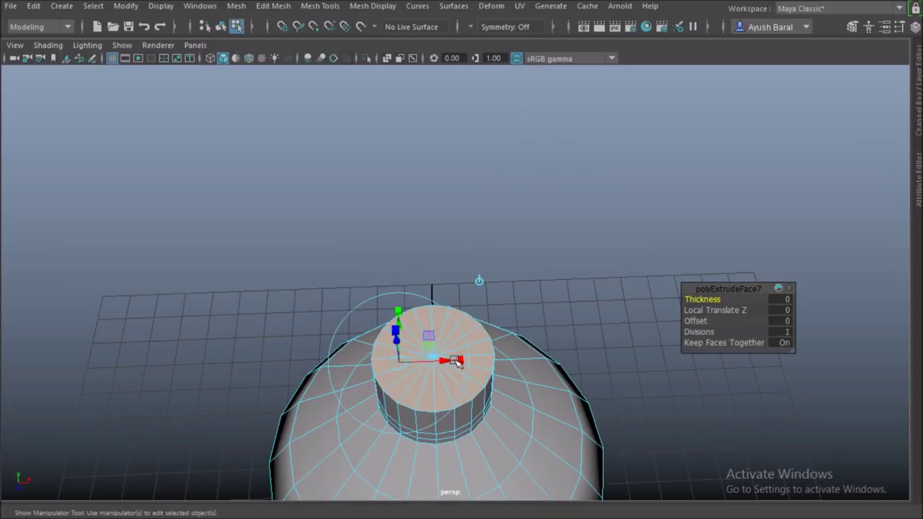
left_click_drag(694, 321, 710, 323)
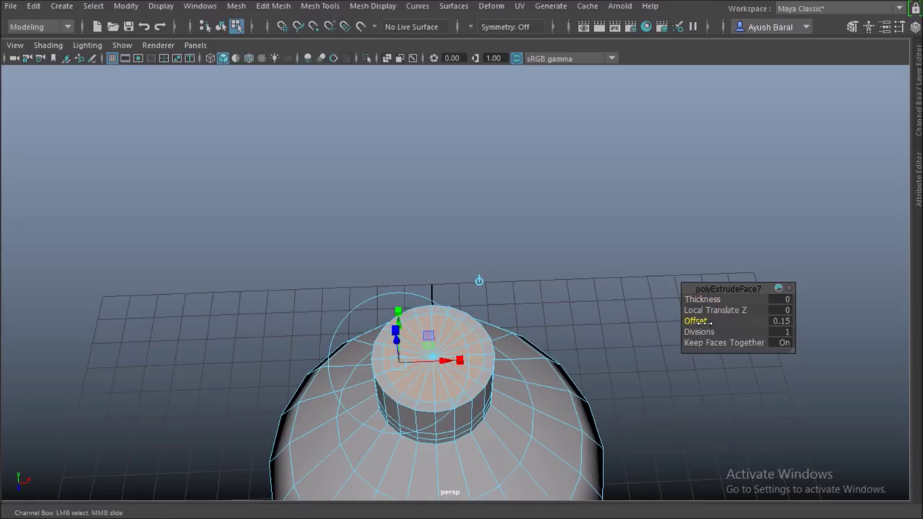
key("ctrl+e")
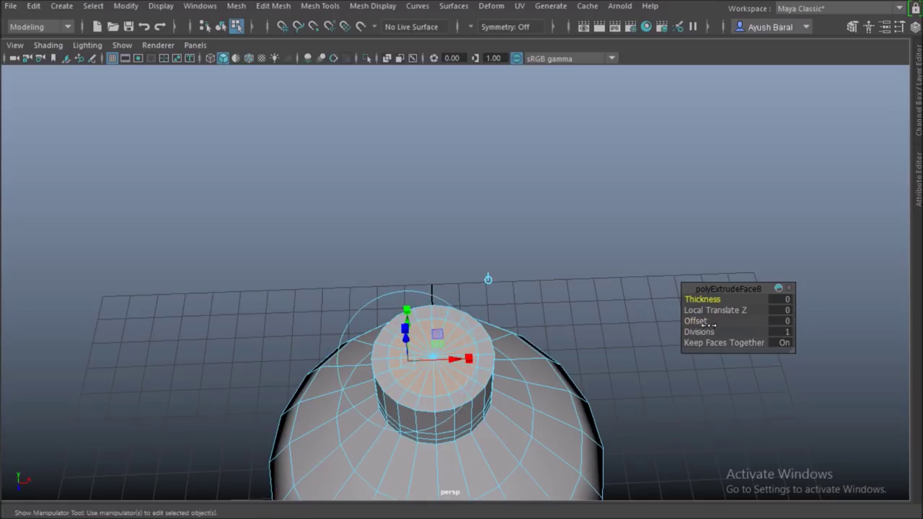
left_click_drag(704, 322, 726, 323)
Select every second spoke edge of the innermost disc on top of the neck and delete these edges.
key("f")
scroll(508, 361, "down", 3)
key("f")
left_click_drag(503, 340, 450, 231, "alt")
mouse_move(447, 114)
right_mouse_down()
mouse_move(422, 103)
mouse_move(446, 97)
right_mouse_up()
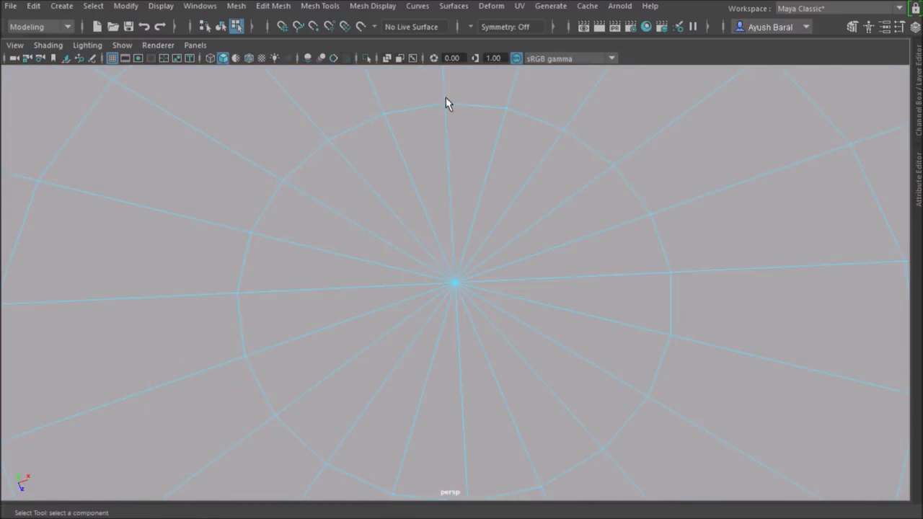
left_click(458, 150)
left_click(538, 177, "shift")
left_click(573, 245, "shift")
left_click(561, 302, "shift")
left_click(524, 369, "shift")
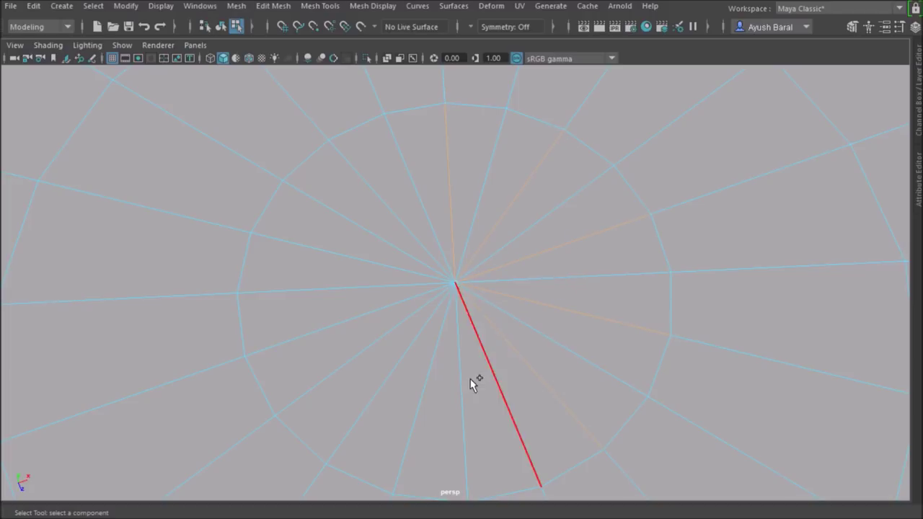
left_click(463, 381, "shift")
left_click(404, 366, "shift")
left_click(360, 315, "shift")
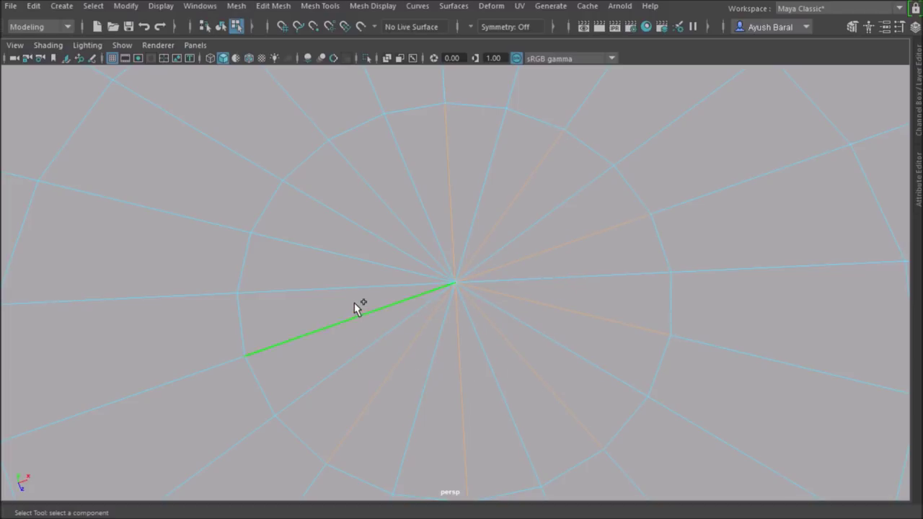
left_click(358, 261, "shift")
key("Delete")
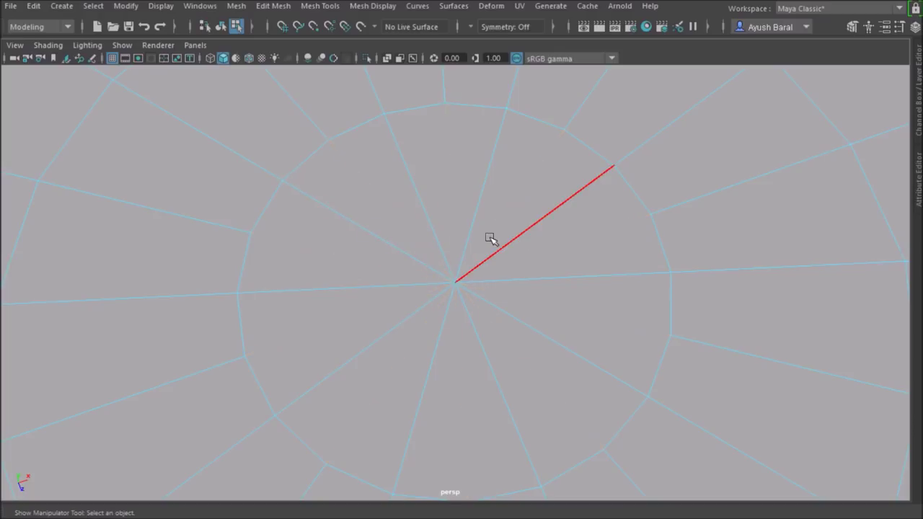
mouse_move(466, 208)
right_mouse_down("shift")
mouse_move(339, 267)
mouse_move(465, 228)
mouse_move(469, 209)
right_mouse_up("shift")
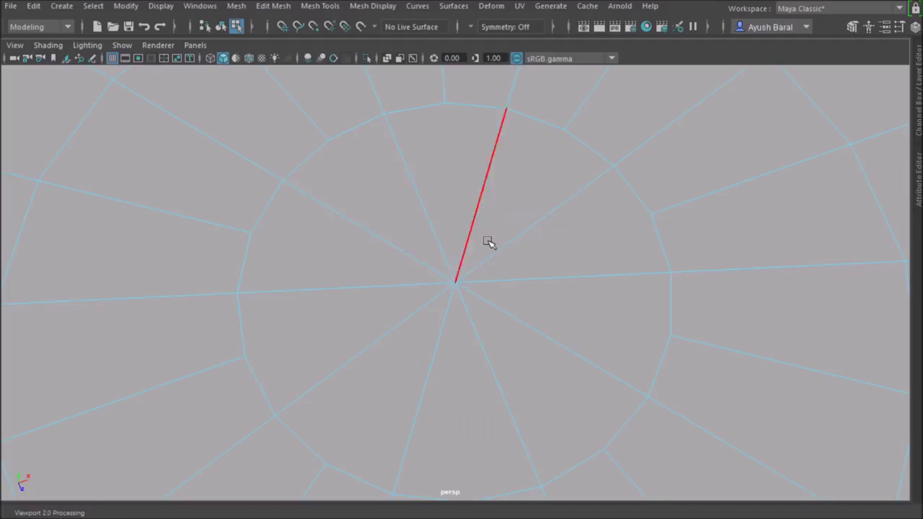
scroll(447, 289, "down", 3)
scroll(444, 292, "down", 6)
left_click_drag(437, 315, 440, 277, "alt")
scroll(450, 295, "down", 3)
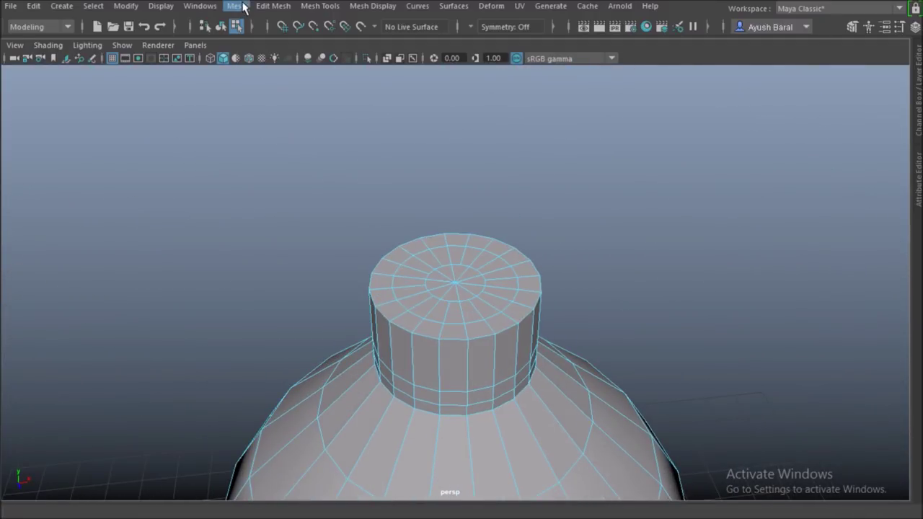
left_click(267, 7)
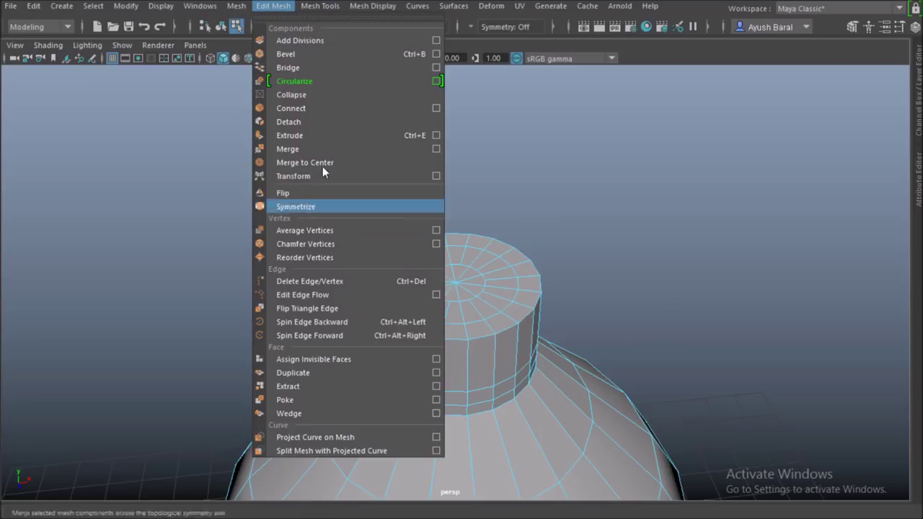
left_click(332, 8)
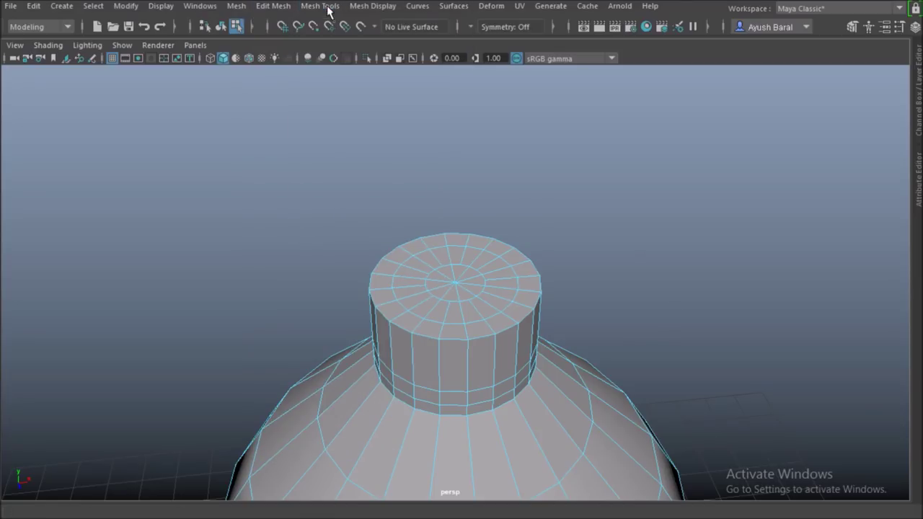
Examine the bottle neck from above and from the side, comparing the smooth preview with the unsmoothed mesh.
left_click_drag(522, 274, 526, 308, "alt")
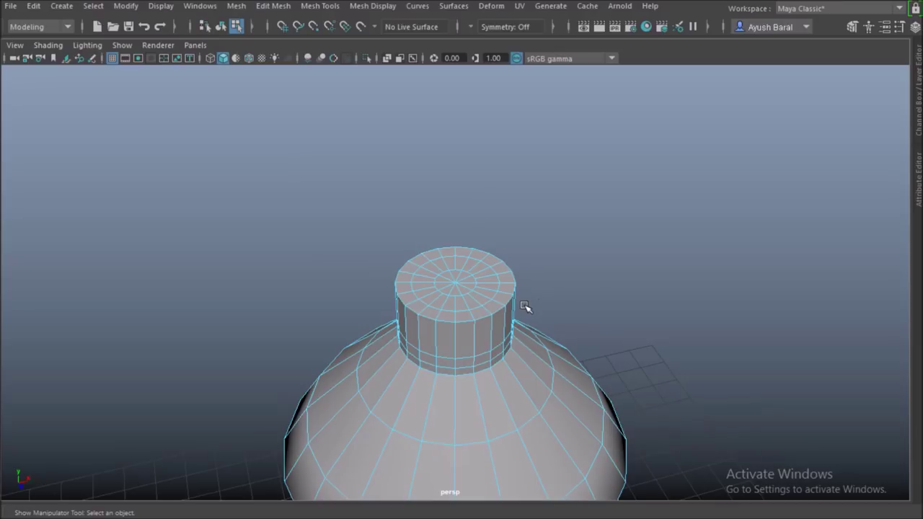
key("3")
key("1")
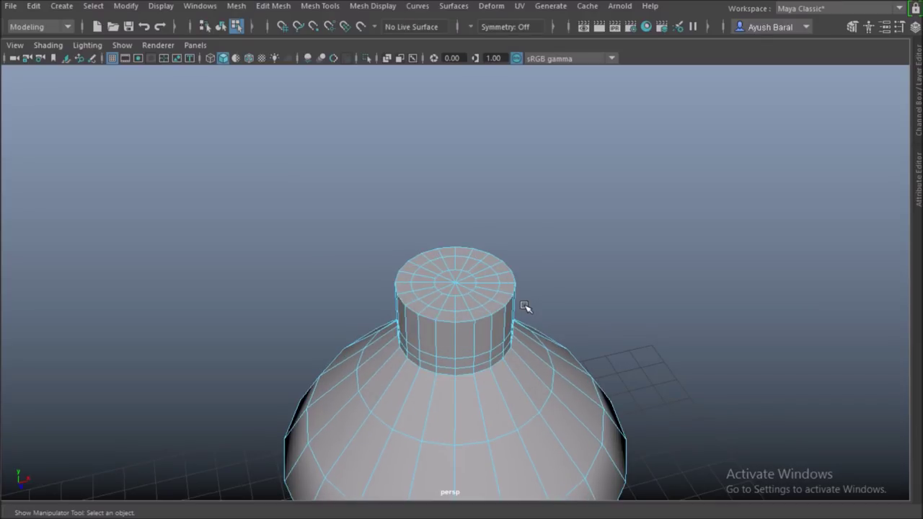
left_click_drag(457, 346, 402, 305, "alt")
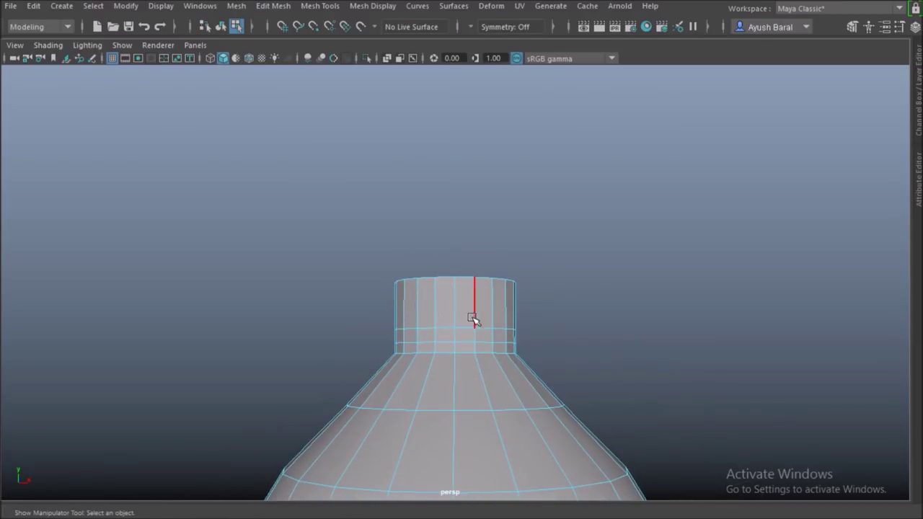
left_click_drag(439, 359, 466, 359, "alt")
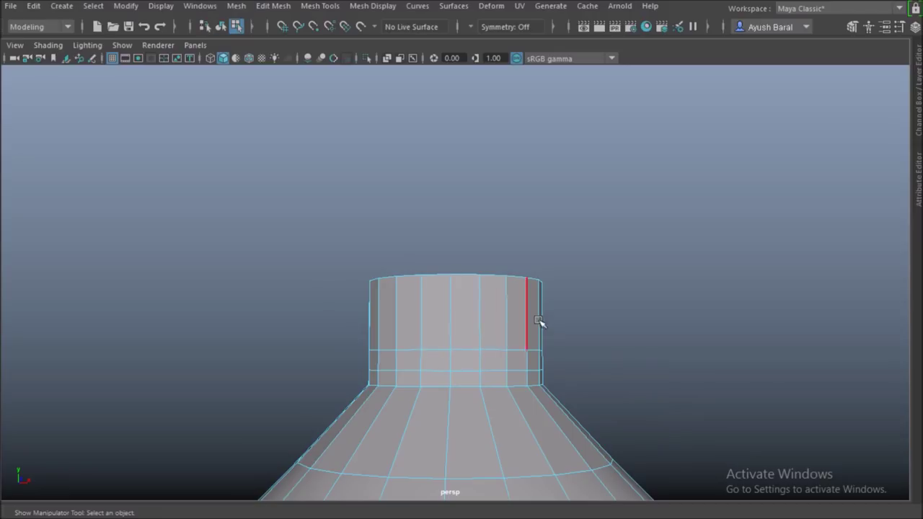
left_click_drag(478, 357, 447, 334, "alt")
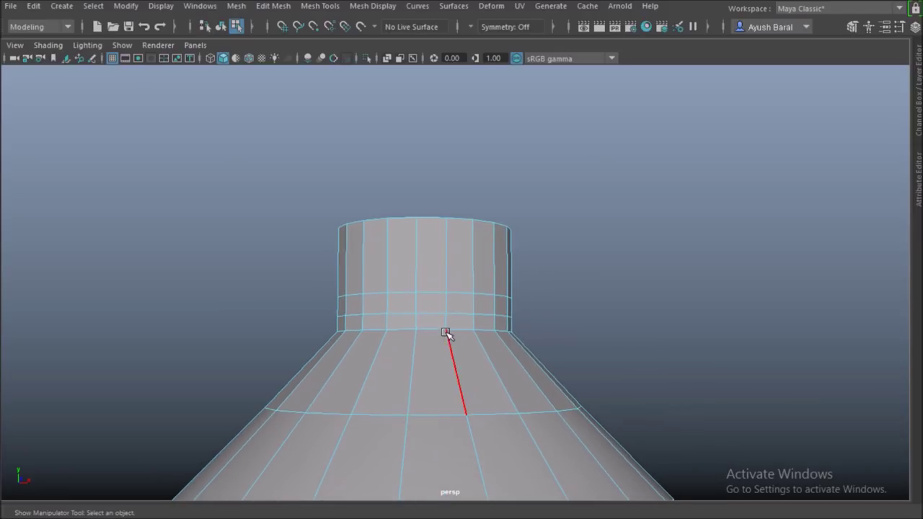
key("3")
key("1")
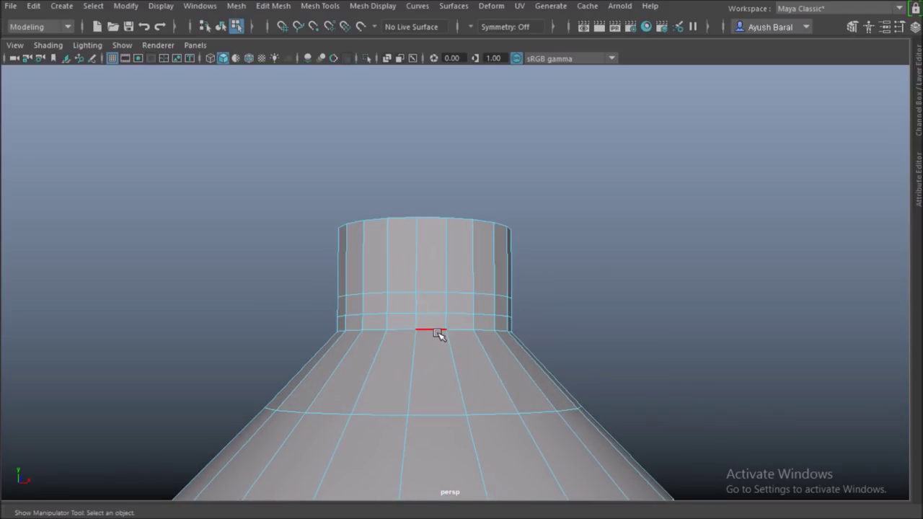
Select the top faces and the upper ring of side faces of the neck and extract them from the bottle.
right_click(423, 263)
left_click(418, 153)
left_click_drag(412, 216, 398, 224, "alt")
left_click_drag(264, 185, 599, 283)
left_click_drag(413, 331, 491, 325, "alt")
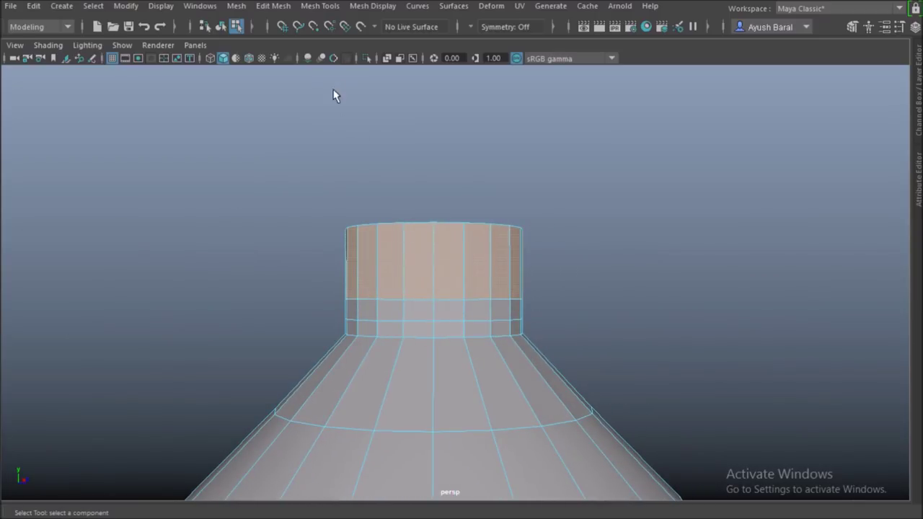
left_click(237, 5)
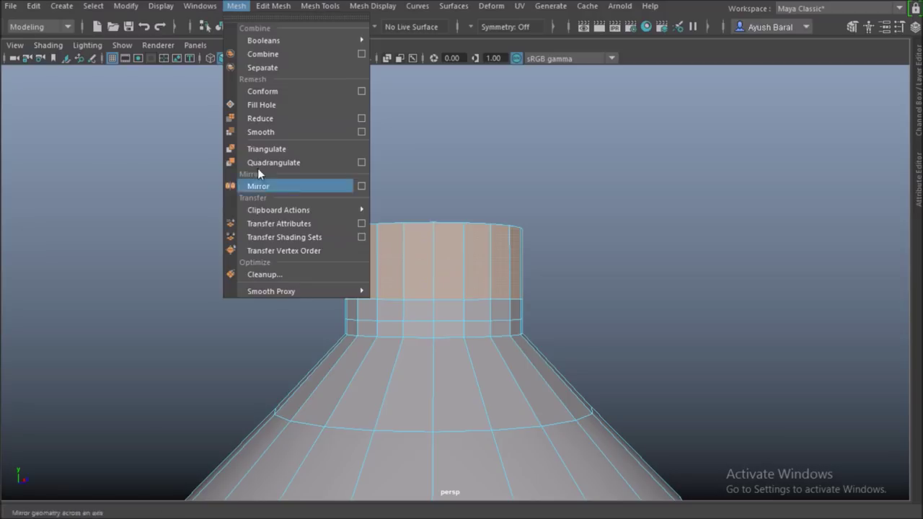
mouse_move(260, 7)
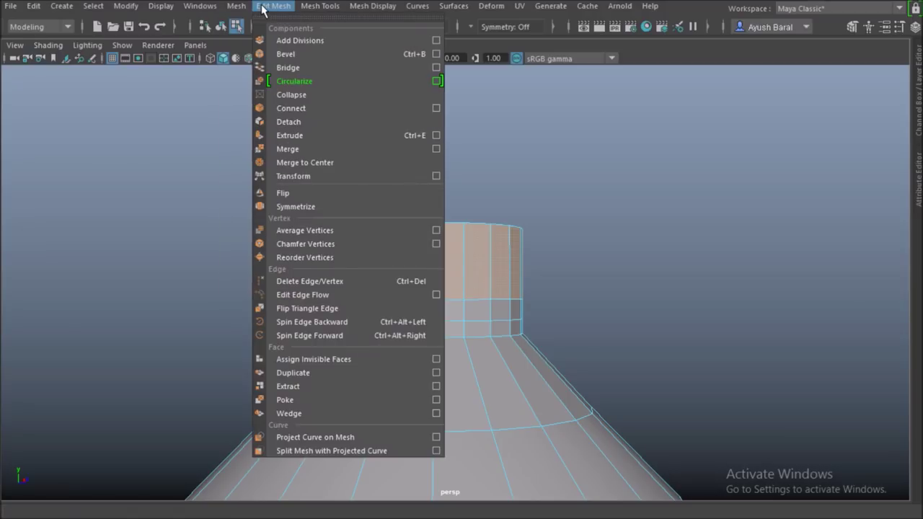
left_click(295, 386)
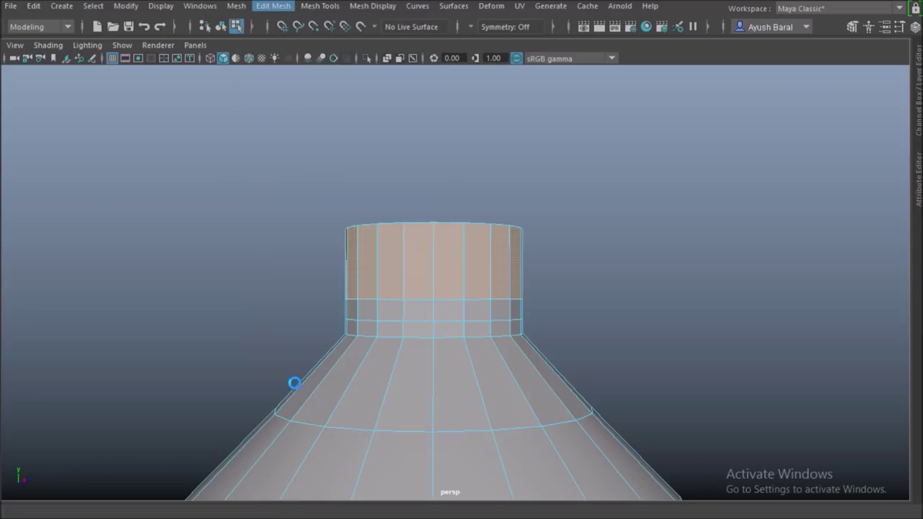
Return to object mode and select the extracted cap piece on the neck.
left_click_drag(326, 359, 411, 337, "alt")
left_click(437, 289)
right_click_drag(434, 256, 503, 94)
left_click(397, 273)
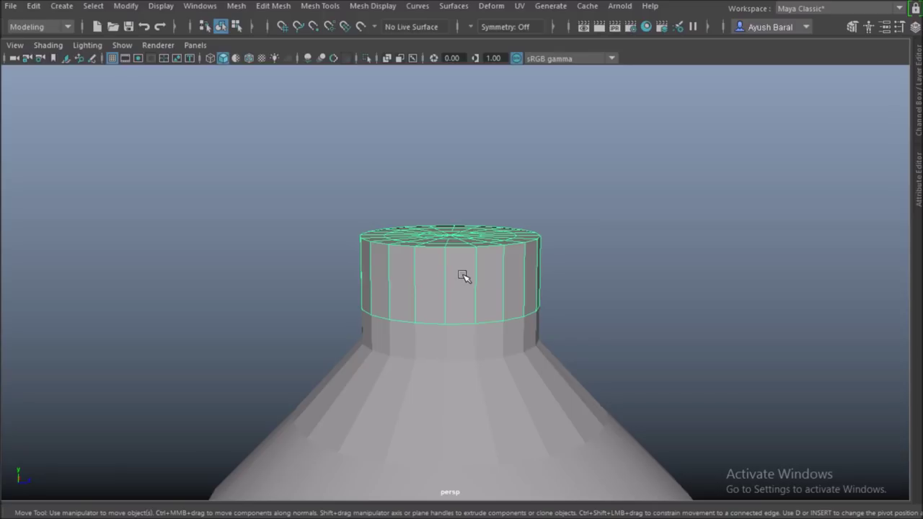
Center the pivot of the extracted cap piece.
scroll(462, 289, "down", 10)
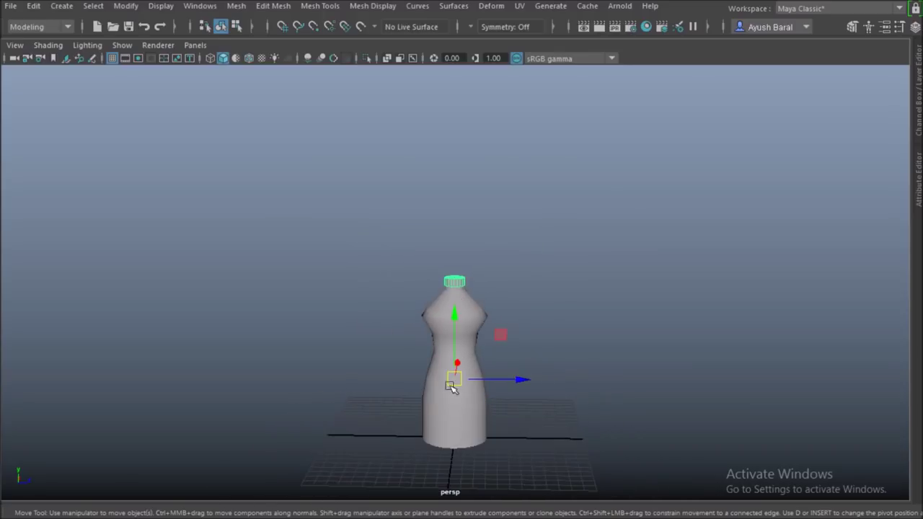
left_click_drag(451, 388, 501, 402, "alt")
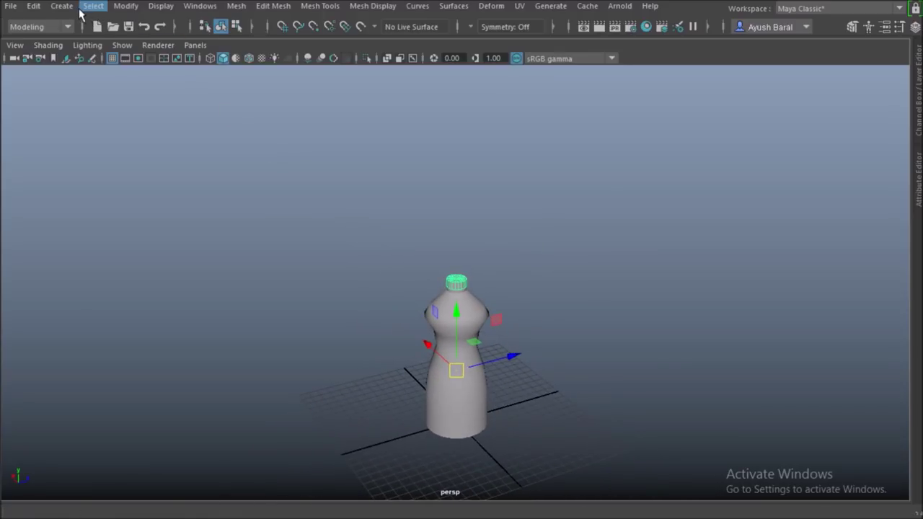
left_click(127, 8)
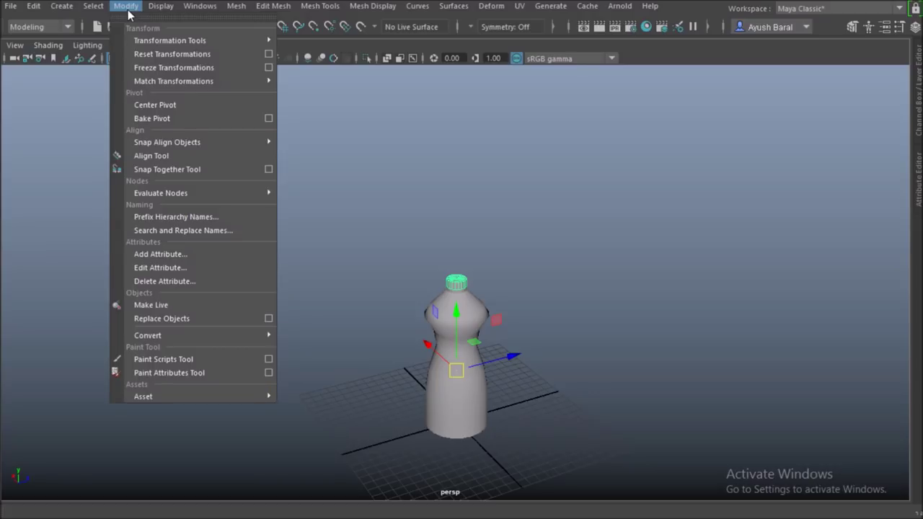
left_click(137, 106)
key("f")
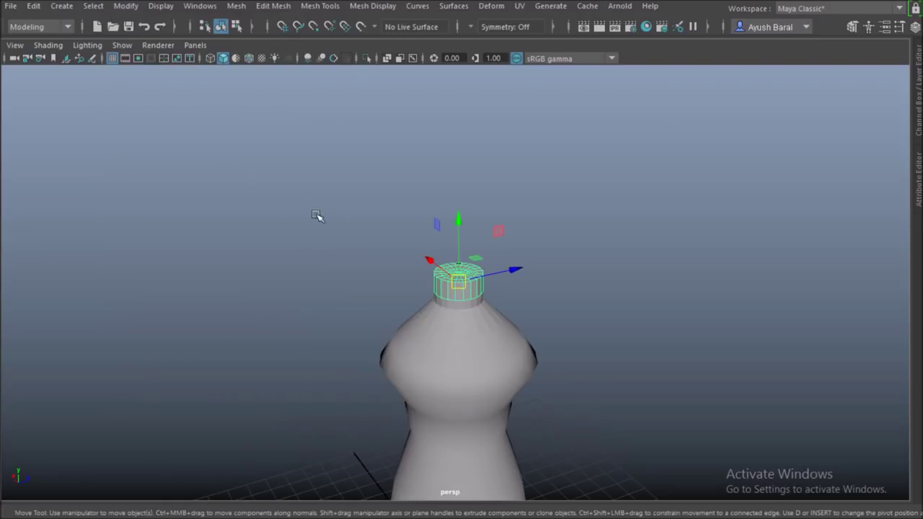
Try lifting the cap straight up off the neck and undo the move.
left_click_drag(459, 222, 436, 163)
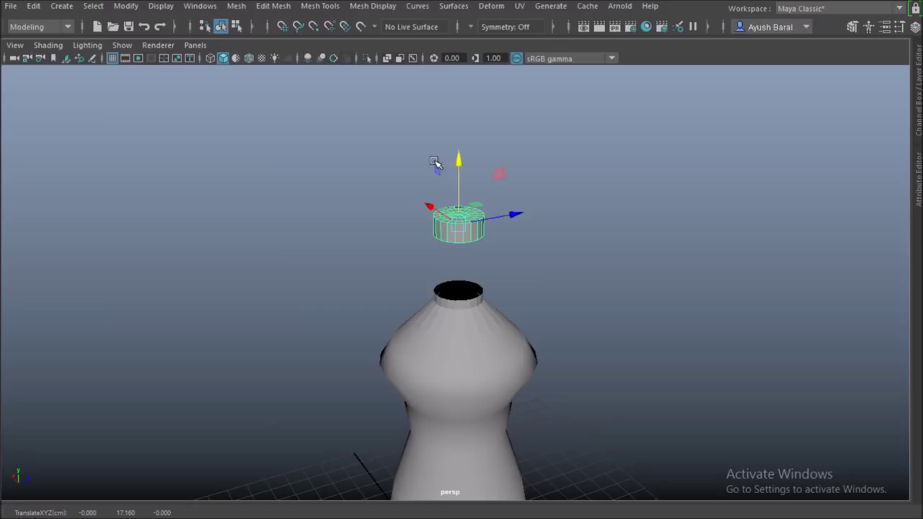
key("ctrl+z")
Select the full ring of faces just beneath the cap on the bottle neck and extract it as a separate piece.
scroll(451, 300, "up", 5)
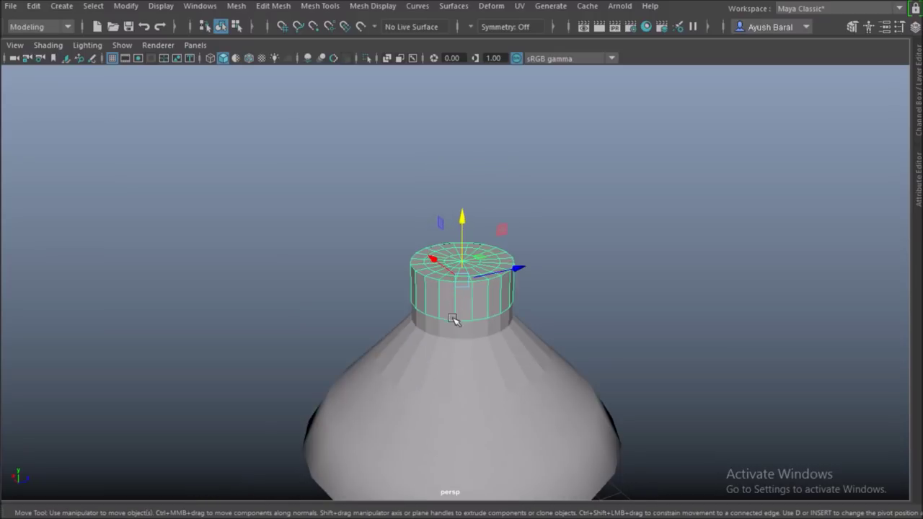
left_click_drag(452, 318, 447, 312, "alt")
left_click(452, 302)
scroll(451, 304, "up", 2)
right_click_drag(452, 304, 441, 151)
left_click(443, 298)
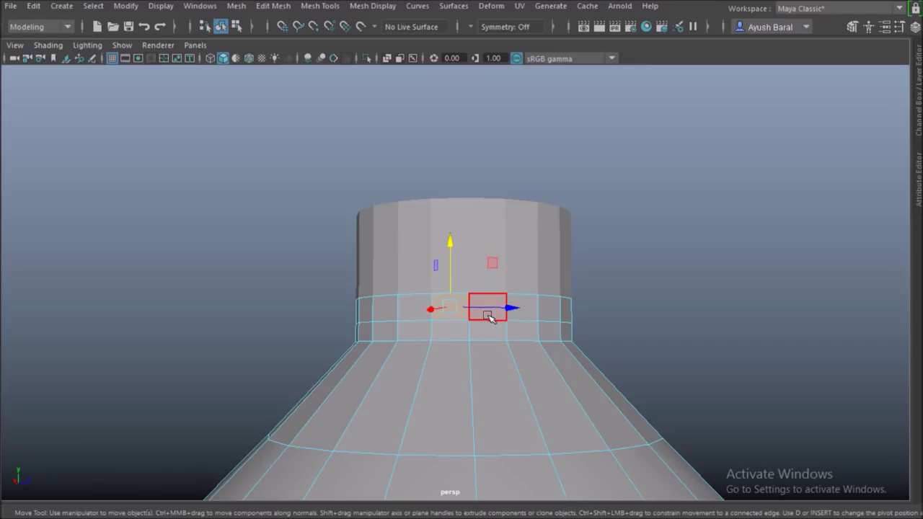
key("q")
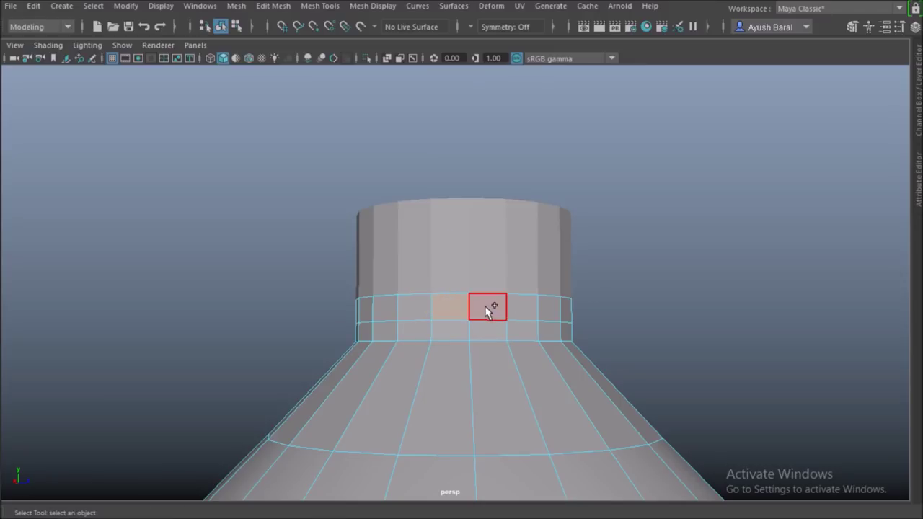
double_click(485, 306, "shift")
left_click_drag(488, 328, 456, 330, "alt")
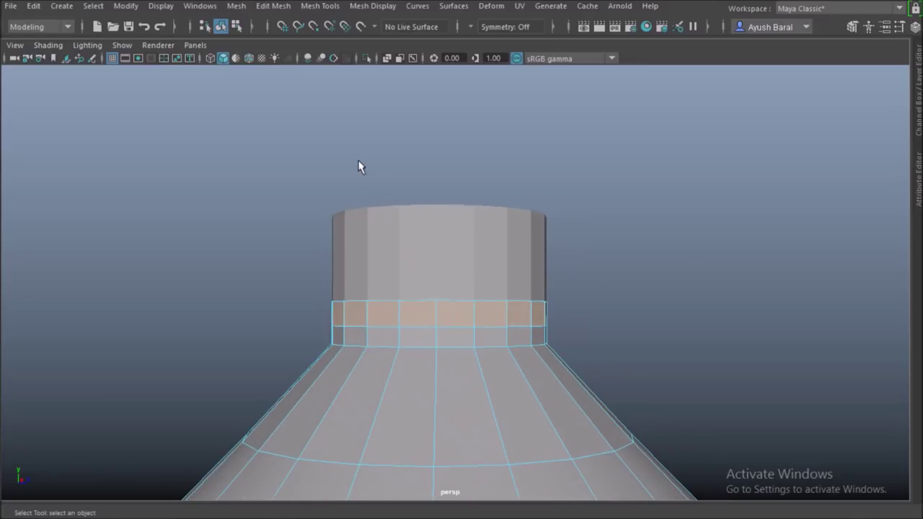
scroll(450, 313, "down", 5)
mouse_move(450, 313)
left_mouse_down("alt")
mouse_move(488, 350)
mouse_move(649, 371)
mouse_move(460, 342)
mouse_move(432, 317)
left_mouse_up("alt")
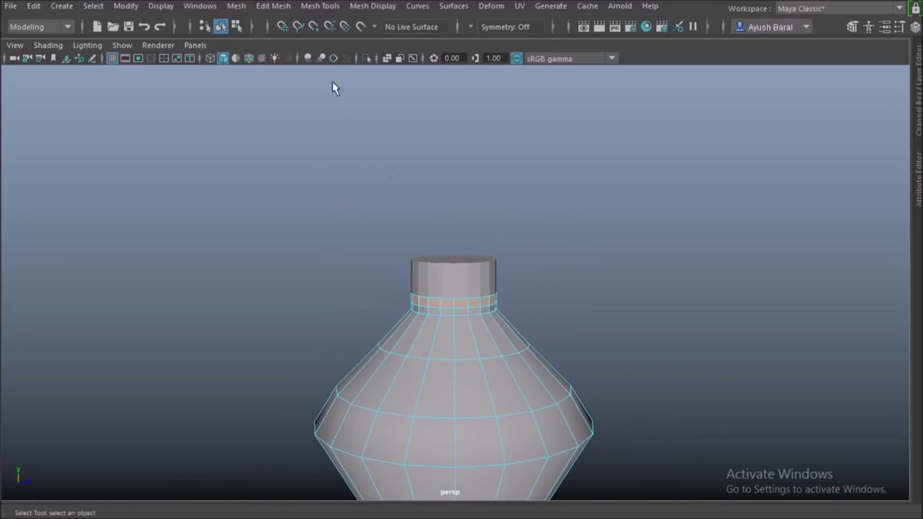
left_click(238, 7)
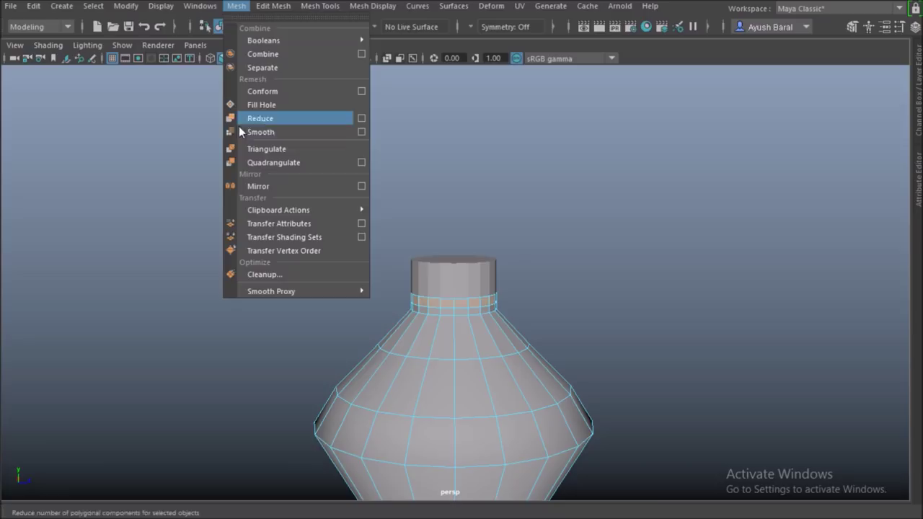
left_click(237, 6)
left_click(271, 7)
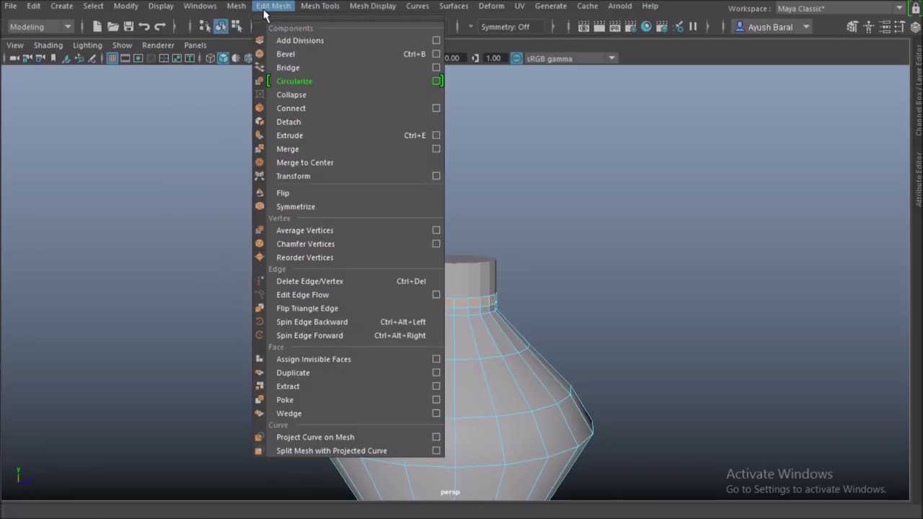
left_click(294, 386)
scroll(426, 370, "up", 3)
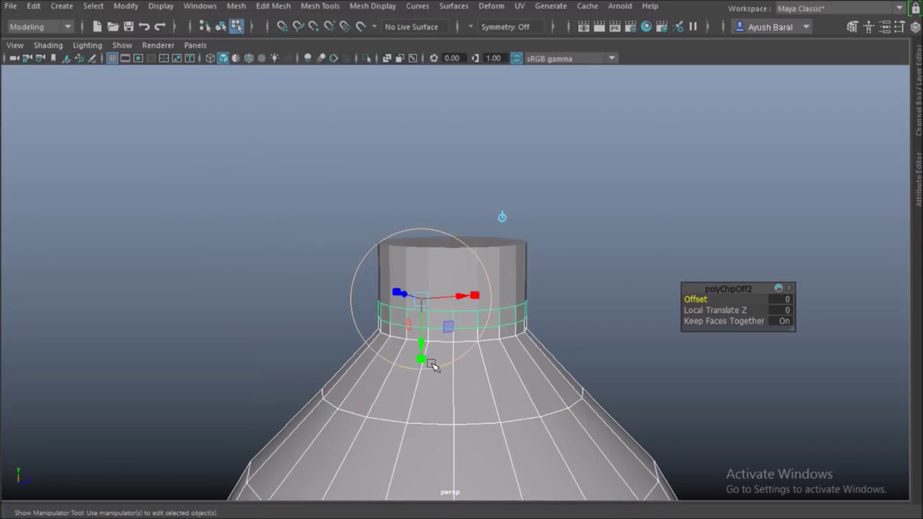
left_click(626, 289)
Return to object mode, select all the bottle pieces and average their normals.
scroll(468, 374, "down", 4)
left_click_drag(466, 375, 571, 375, "alt")
scroll(588, 388, "down", 4)
middle_click_drag(568, 395, 542, 306, "alt")
scroll(525, 289, "up", 2)
left_click_drag(358, 126, 498, 419)
right_click_drag(414, 111, 471, 76)
left_click(590, 161)
left_click_drag(588, 134, 265, 329)
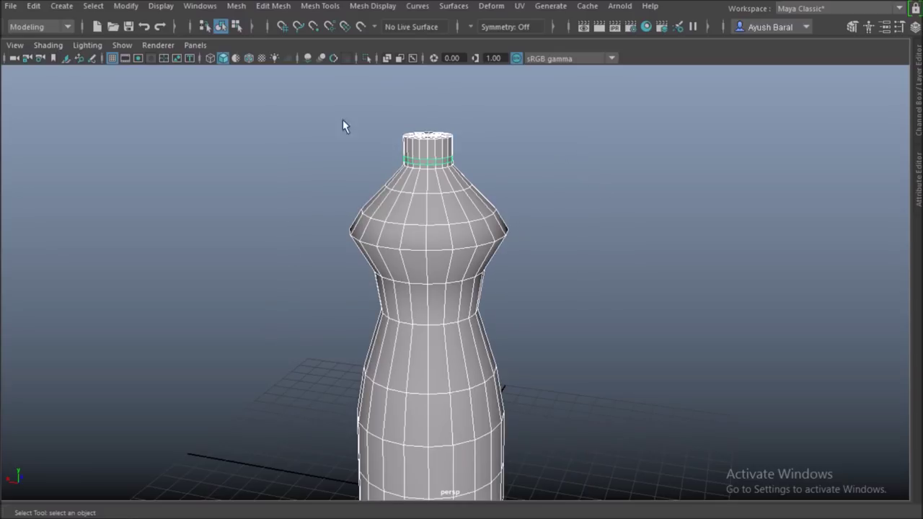
left_click(378, 8)
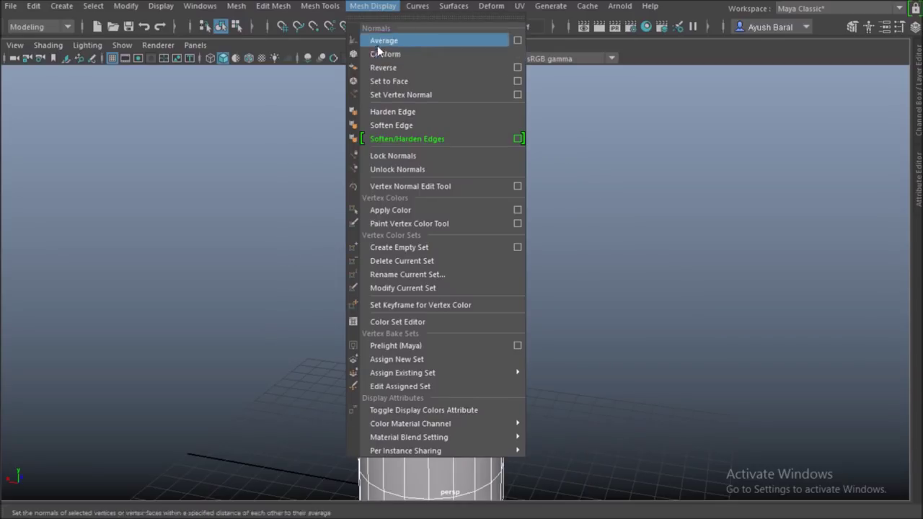
left_click(382, 43)
left_click(541, 200)
Examine the whole bottle from several angles and check its pieces with the smooth preview.
scroll(513, 236, "down", 3)
scroll(477, 265, "up", 4)
left_click_drag(582, 301, 440, 230, "alt")
left_click(438, 224)
key("3")
left_click(529, 279)
left_click_drag(527, 317, 519, 296, "alt")
left_click(441, 304)
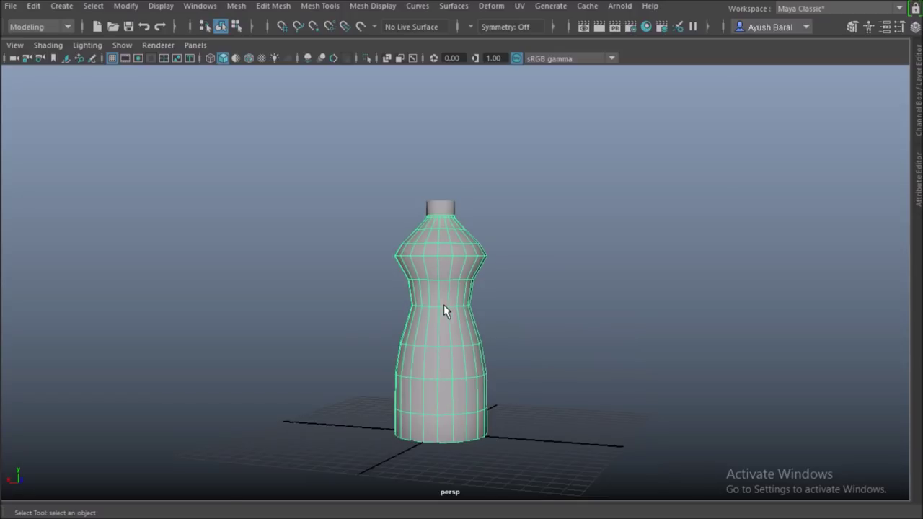
Select the pieces around the neck one after another to check how the bottle is separated.
scroll(481, 293, "up", 10)
left_click(411, 276)
left_click(428, 295)
left_click(423, 281)
left_click(439, 355)
mouse_move(474, 398)
left_mouse_down("alt")
mouse_move(504, 370)
mouse_move(442, 353)
mouse_move(472, 389)
left_mouse_up("alt")
left_click(332, 287)
Show the body and the neck pieces of the bottle in smooth mesh preview.
scroll(397, 402, "down", 3)
left_click_drag(397, 402, 419, 336, "alt")
left_click(416, 337)
key("3")
left_click_drag(391, 140, 475, 237)
key("3")
left_click(488, 206)
left_click_drag(406, 299, 410, 319, "alt")
left_click(509, 303)
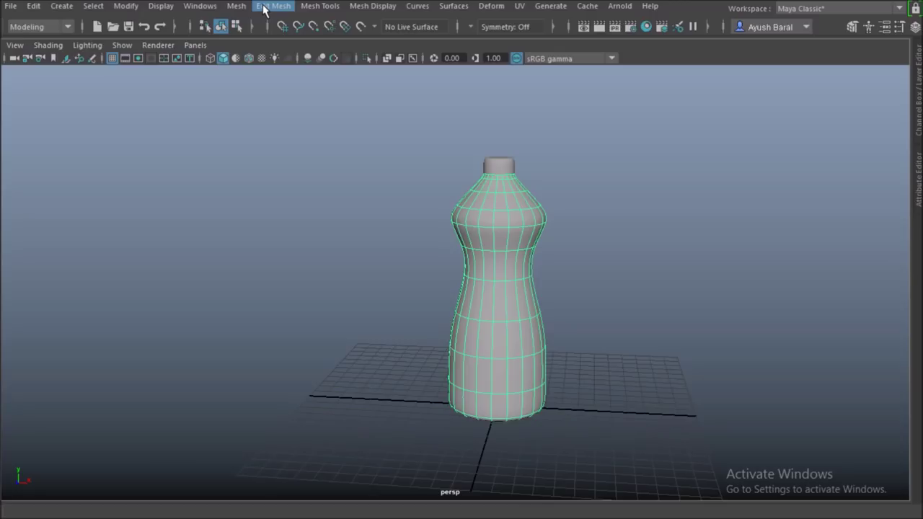
Turn on wireframe on shaded in the perspective view and return all bottle pieces to the unsmoothed display.
left_click(252, 59)
left_click(292, 165)
mouse_move(292, 165)
left_mouse_down("alt")
mouse_move(305, 202)
mouse_move(474, 264)
left_mouse_up("alt")
left_click_drag(549, 68, 426, 315)
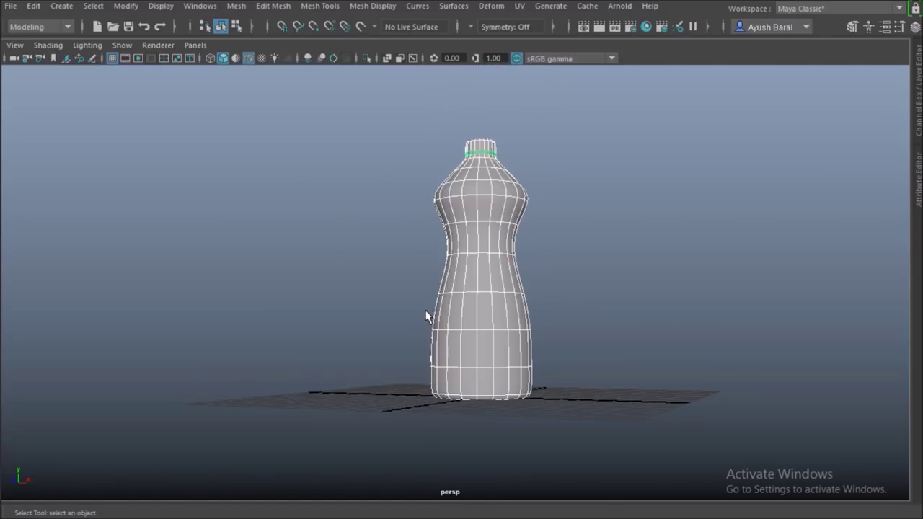
left_click(588, 319)
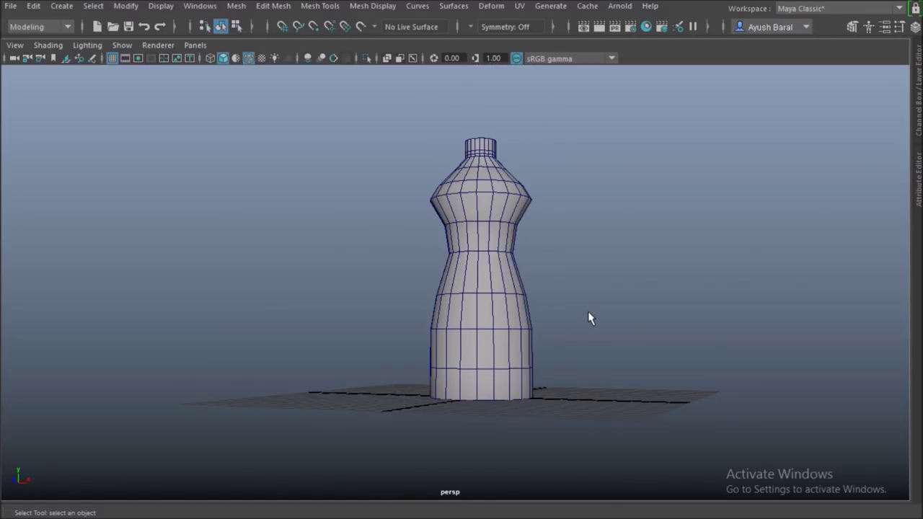
Switch to the front view, turn on wireframe on shaded there and frame the whole bottle.
key("space")
key("space")
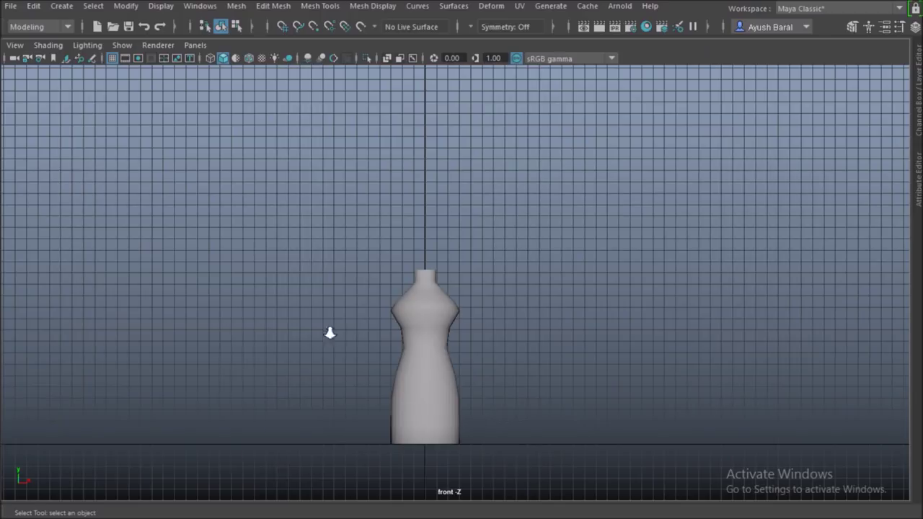
scroll(330, 339, "up", 1)
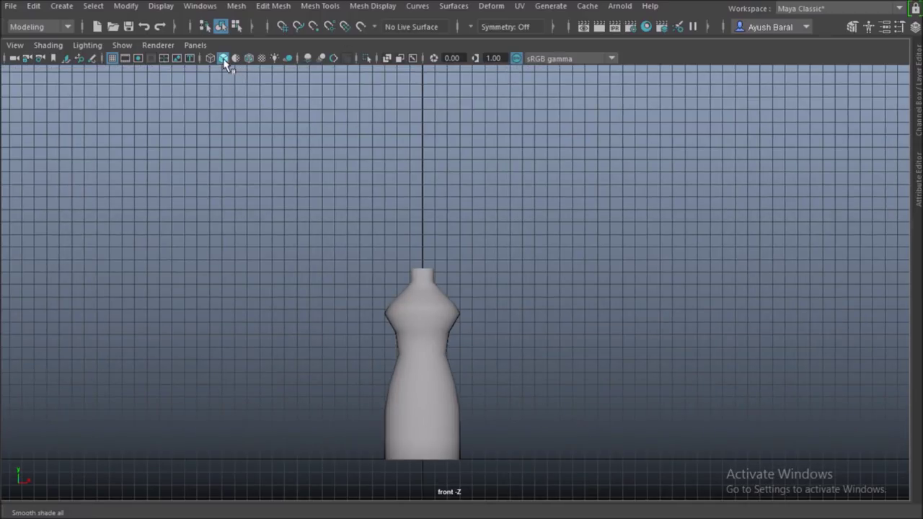
left_click(248, 58)
scroll(399, 317, "up", 1)
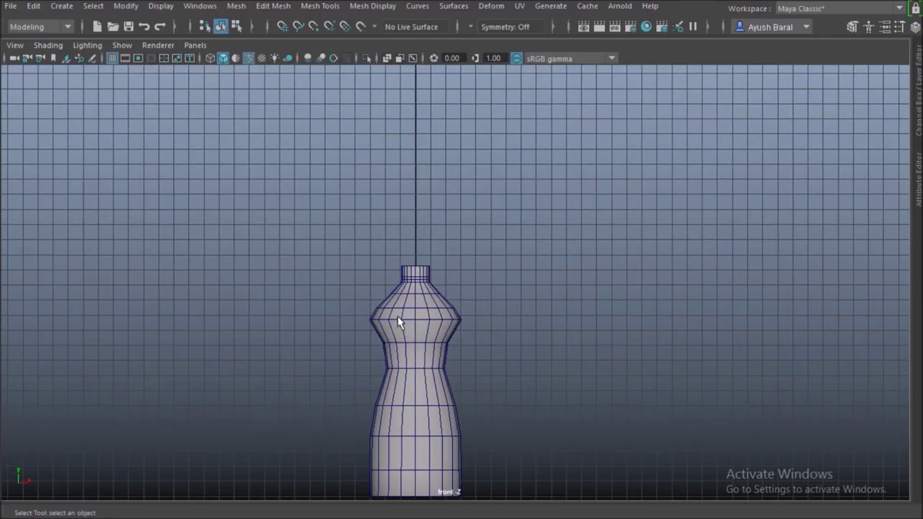
middle_click_drag(393, 358, 437, 269, "alt")
right_click_drag(438, 269, 711, 330, "alt")
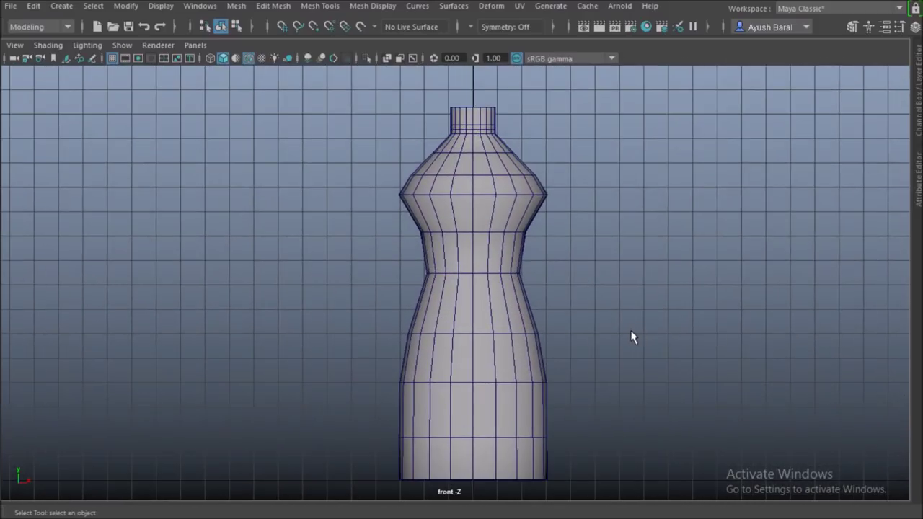
middle_click_drag(631, 332, 585, 317, "alt")
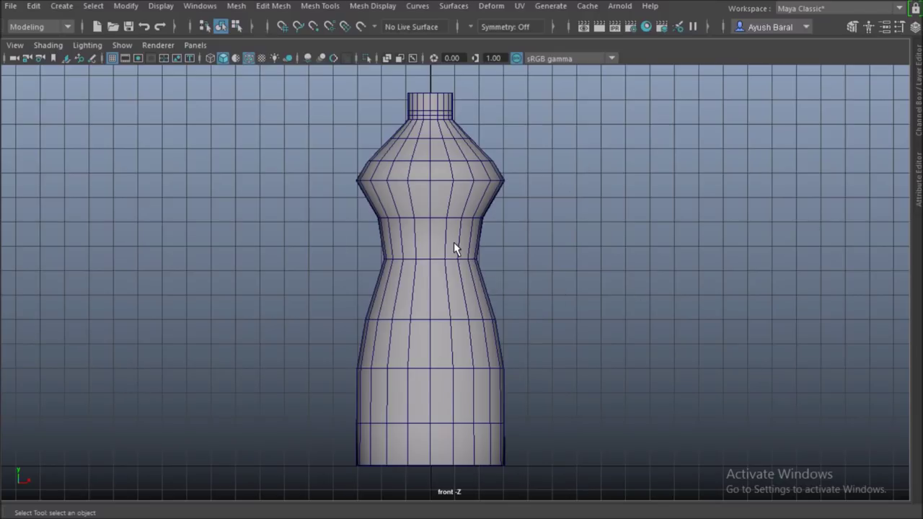
Activate the Multi-Cut tool and display the Tool Box beside the front view.
left_click(320, 6)
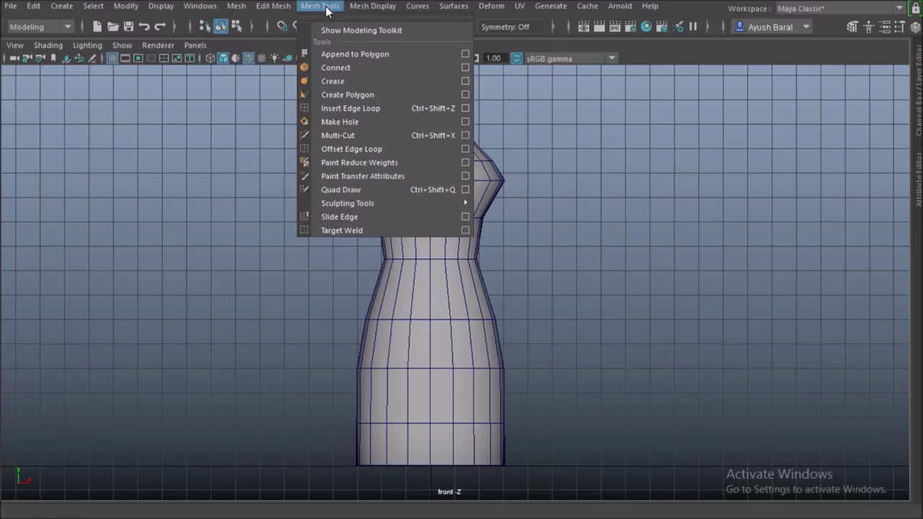
left_click(336, 137)
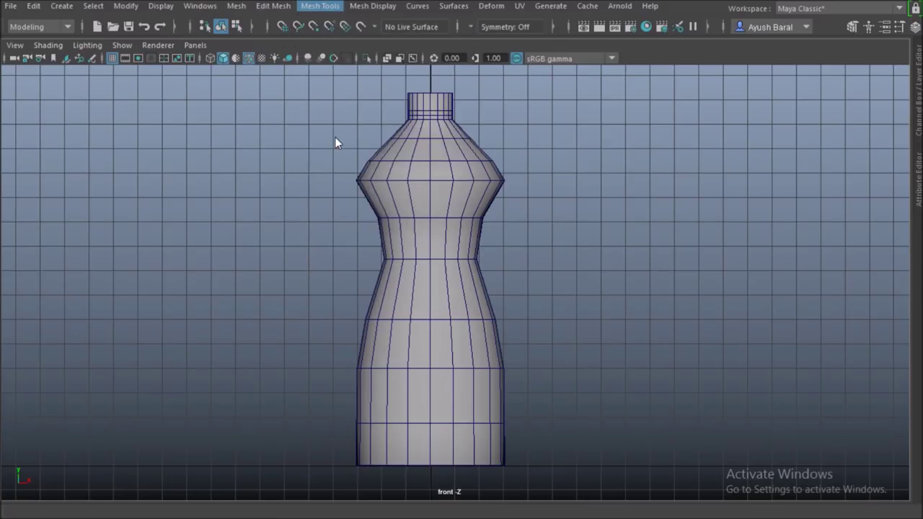
scroll(396, 278, "up", 2)
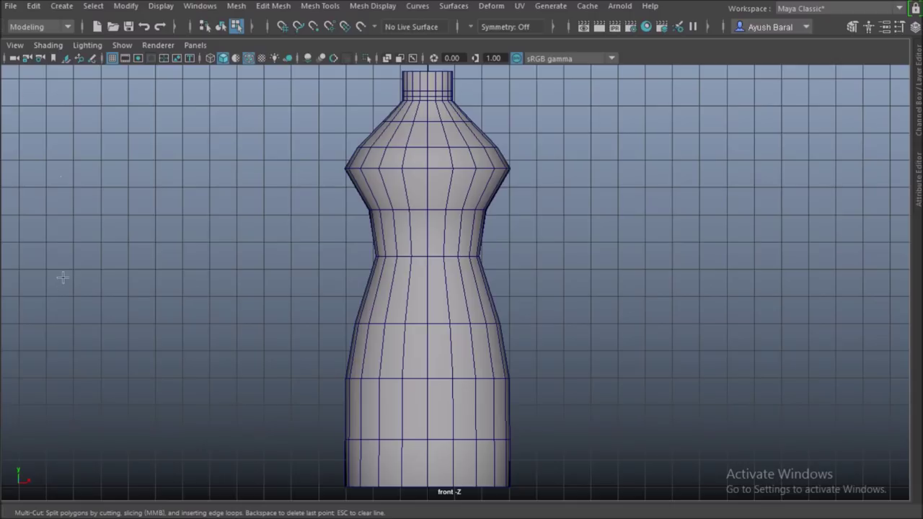
key("space")
left_click_drag(857, 273, 857, 295)
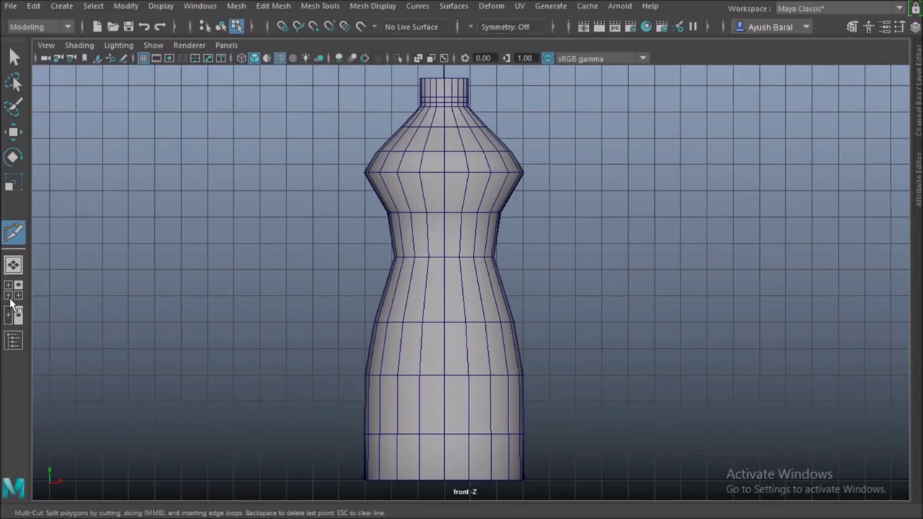
Start a Multi-Cut line above the waist edge loop, from the front centre edge across the next three vertical edges on one side.
scroll(317, 342, "up", 4)
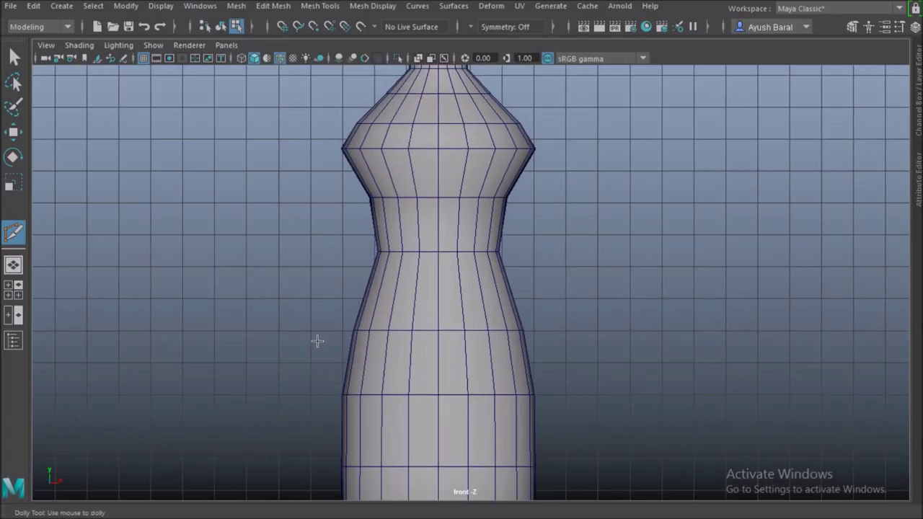
middle_click_drag(414, 262, 412, 334, "alt")
scroll(410, 334, "up", 1)
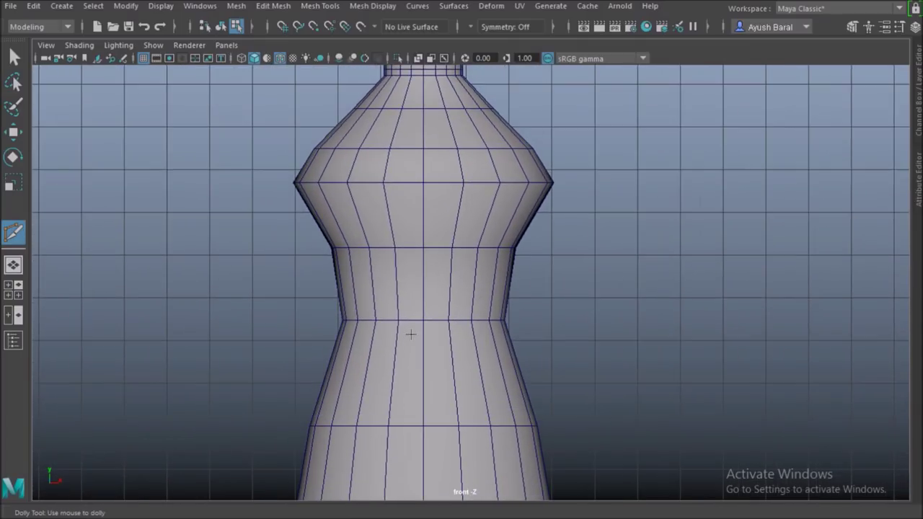
scroll(405, 244, "down", 1)
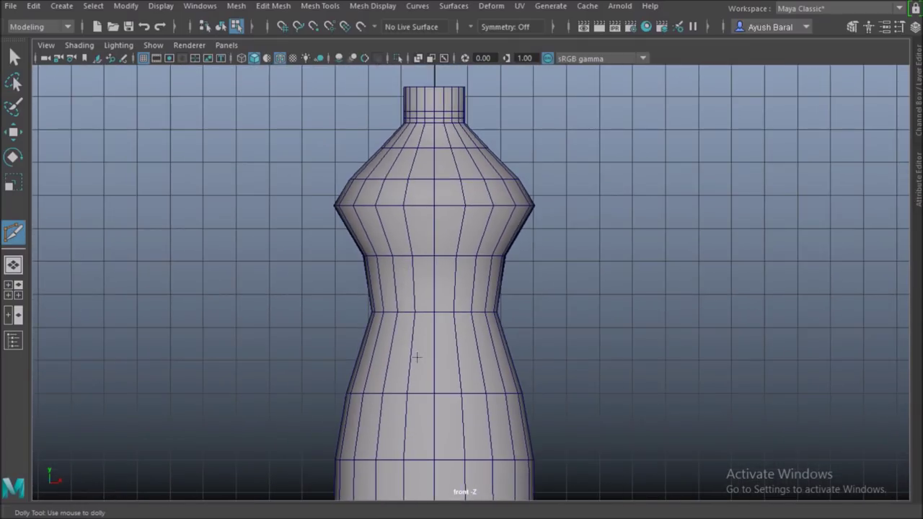
scroll(264, 325, "up", 2)
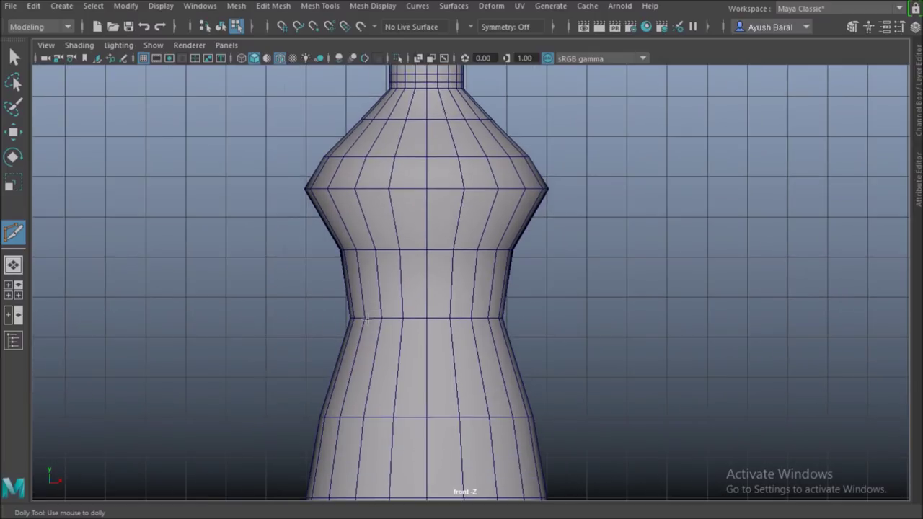
scroll(382, 326, "up", 2)
scroll(382, 326, "down", 3)
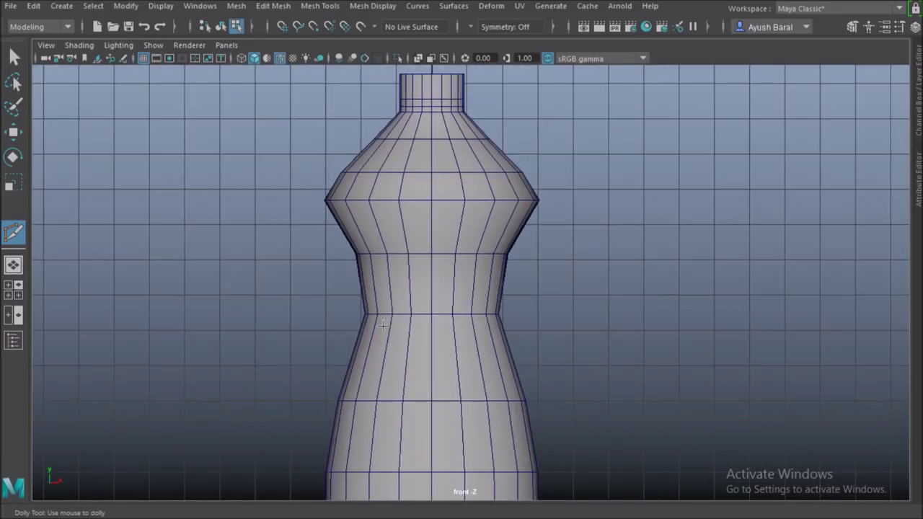
scroll(382, 326, "up", 2)
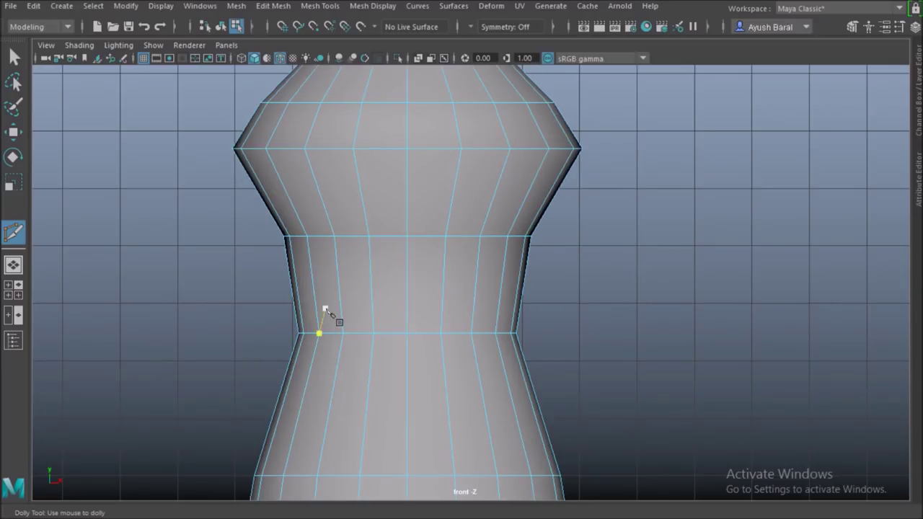
scroll(411, 294, "up", 2)
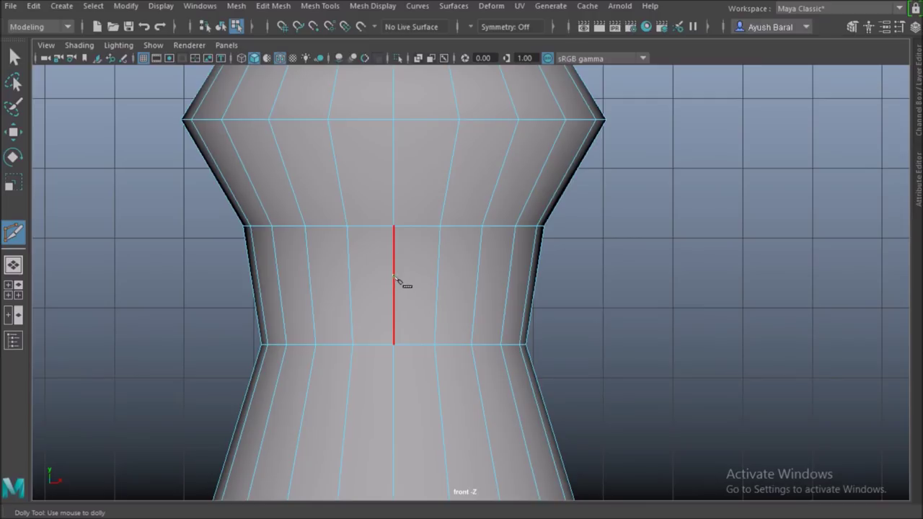
left_click(395, 291)
left_click(438, 277)
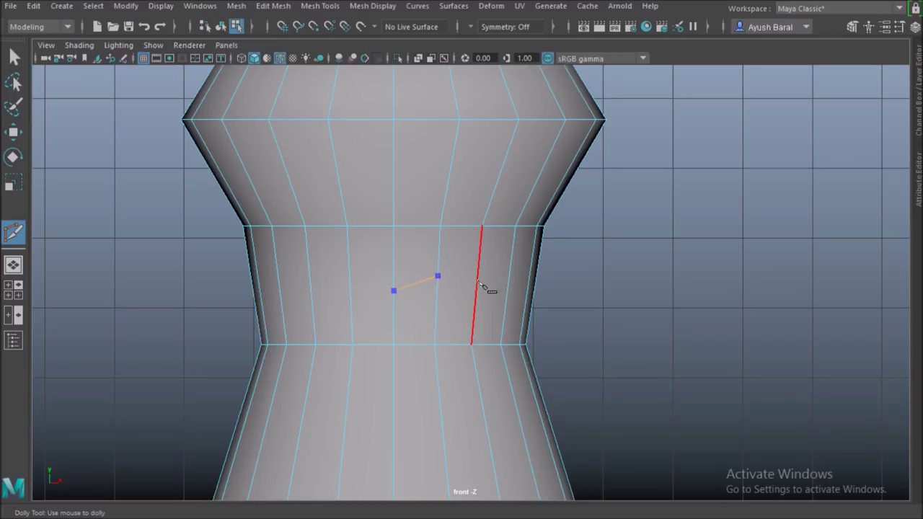
left_click(478, 274)
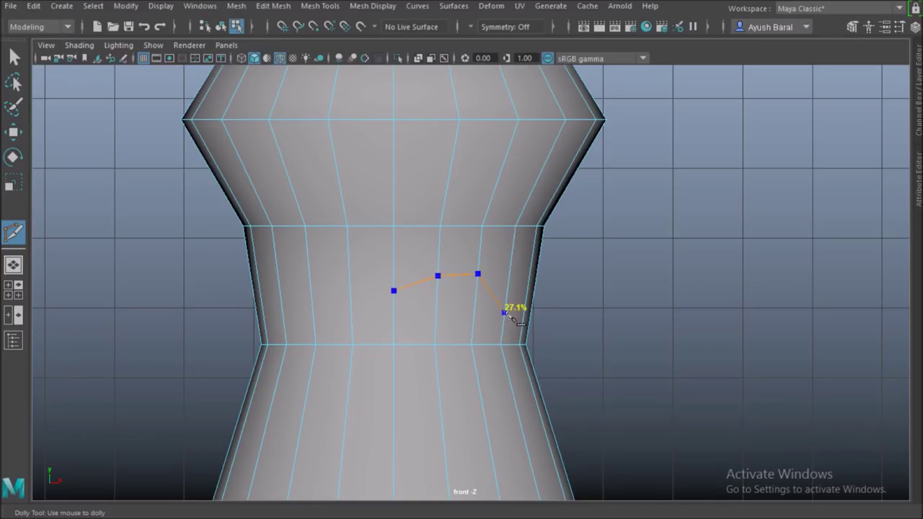
left_click(504, 313)
Remove the last cut points, lower the second one, and redraw the arc down to the vertex on the waist edge loop.
scroll(505, 364, "down", 3)
scroll(508, 367, "up", 1)
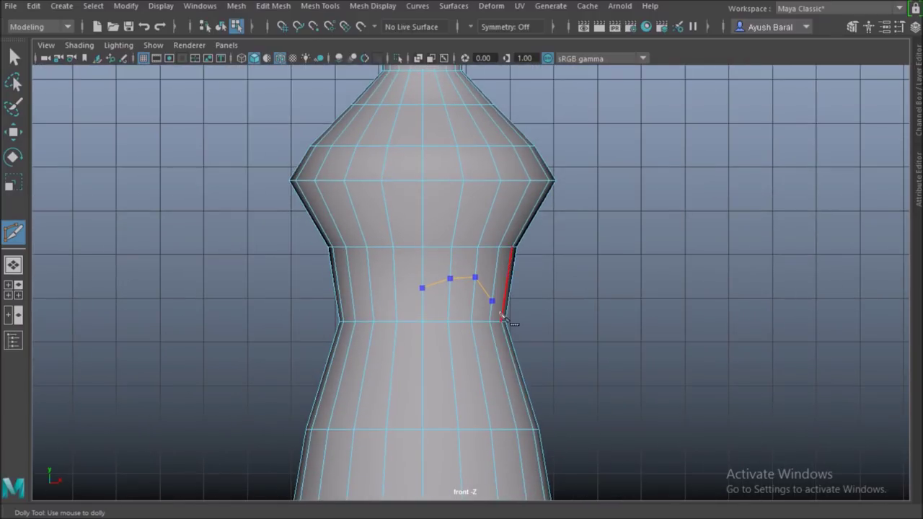
scroll(503, 316, "up", 1)
scroll(508, 323, "up", 1)
key("BackSpace")
left_click_drag(438, 286, 441, 290)
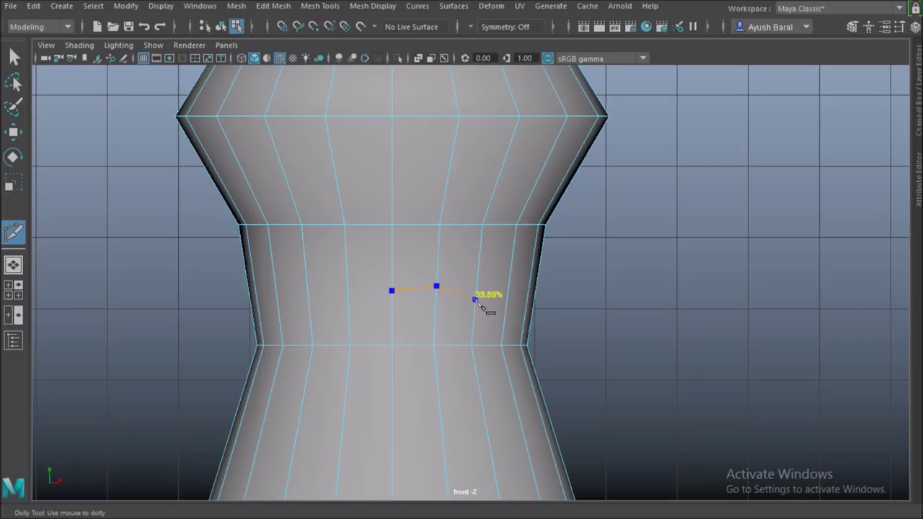
left_click(476, 304)
left_click(500, 344)
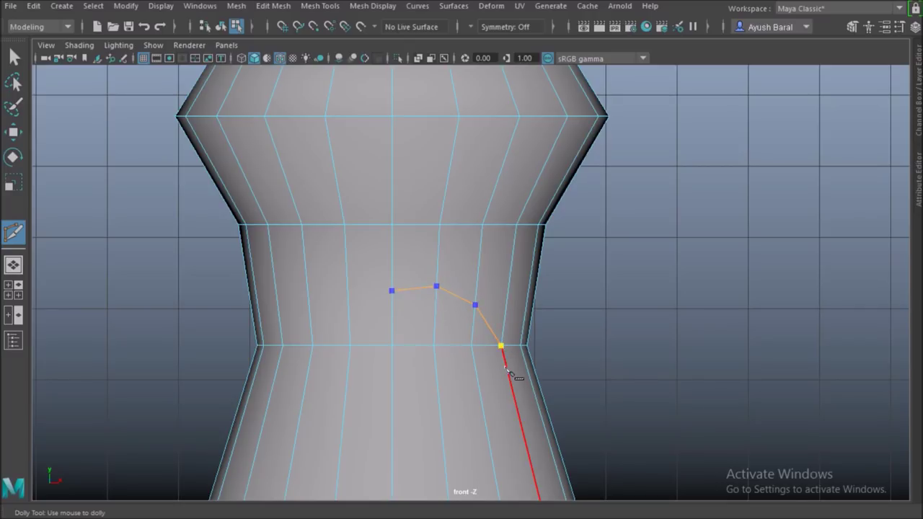
Continue the cut below the waist loop back to the centre edge and complete the half-circle outline.
scroll(516, 375, "down", 3)
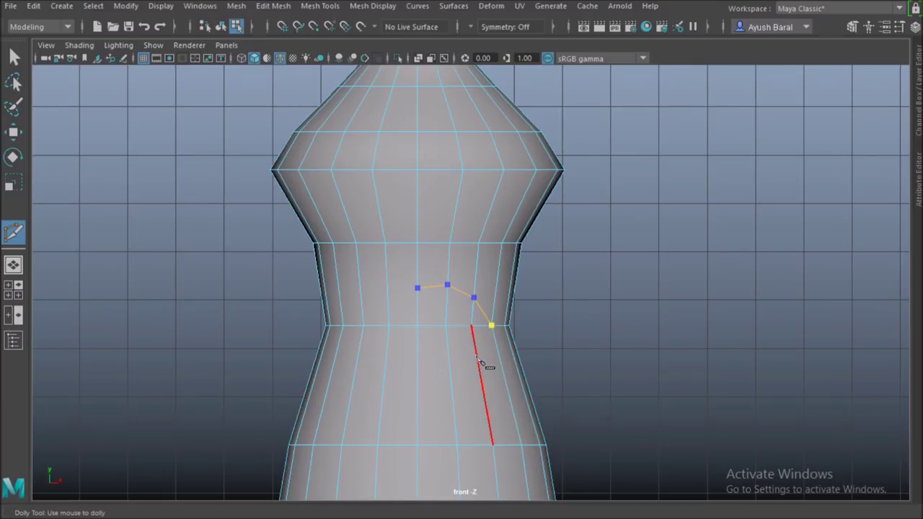
left_click(476, 354)
left_click(449, 364)
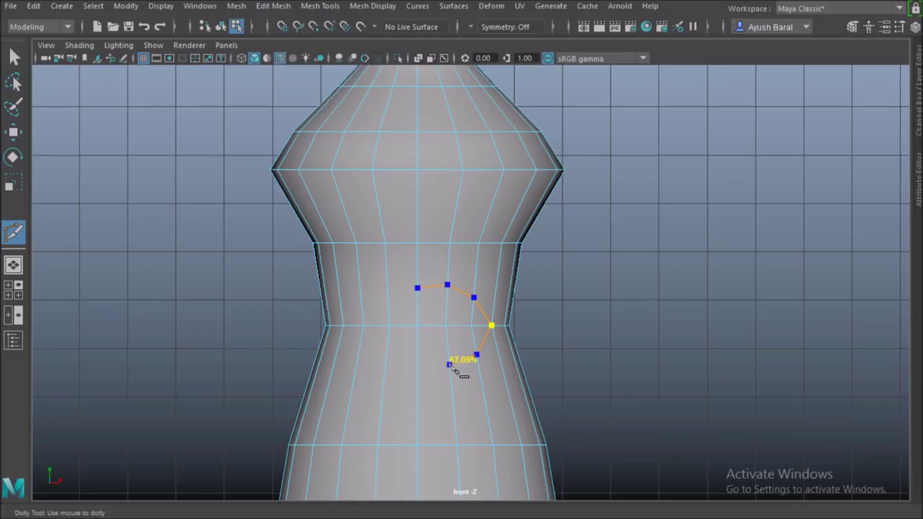
left_click(418, 366)
key("Return")
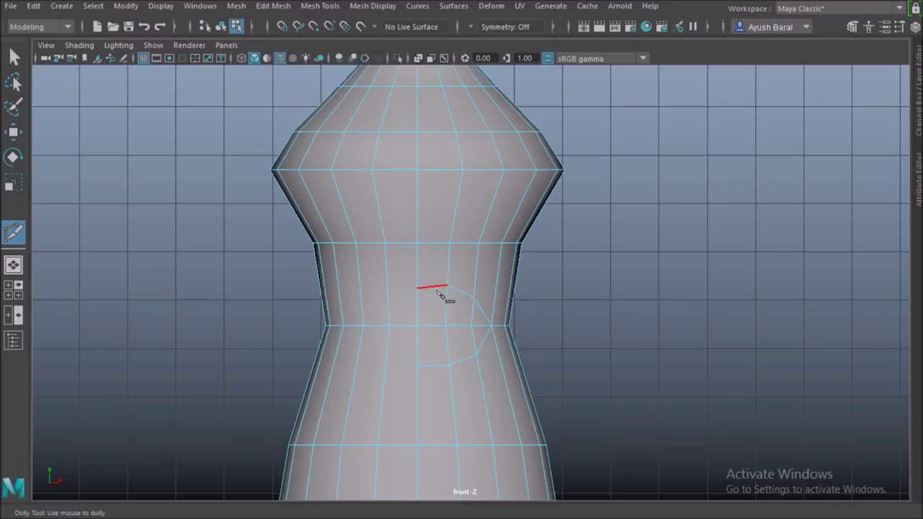
scroll(437, 369, "up", 2)
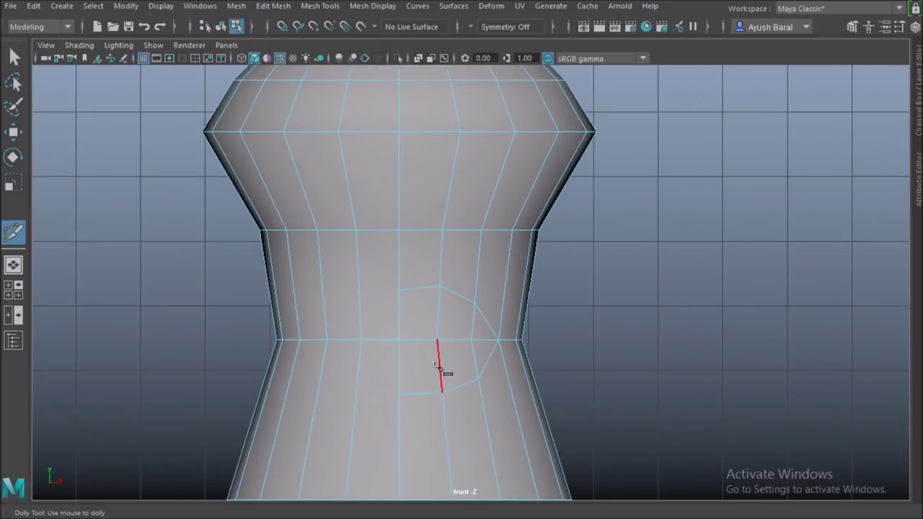
scroll(436, 370, "down", 5)
left_click(369, 390)
key("Escape")
right_click_drag(432, 279, 425, 159)
scroll(426, 283, "down", 2)
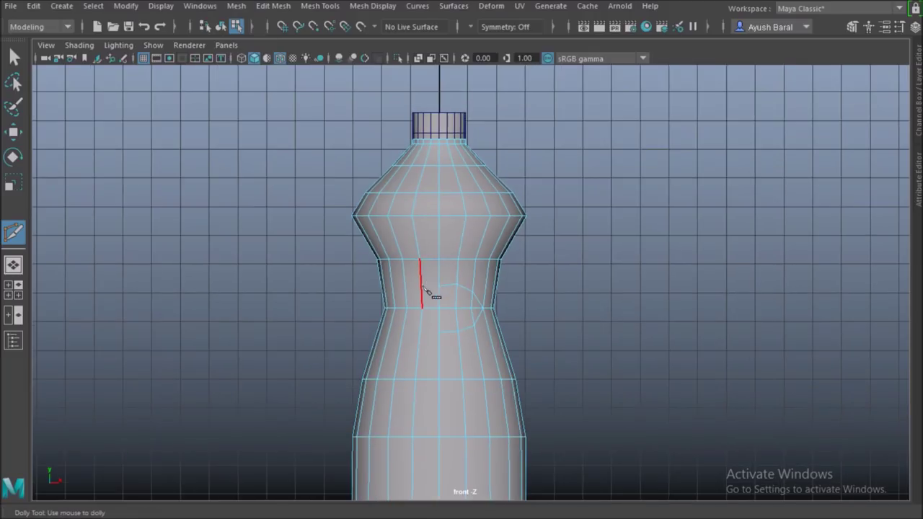
Place a second line of cut points just outside the half-circle, from the upper centre edge around the waist vertex to the lower side.
scroll(417, 208, "up", 6)
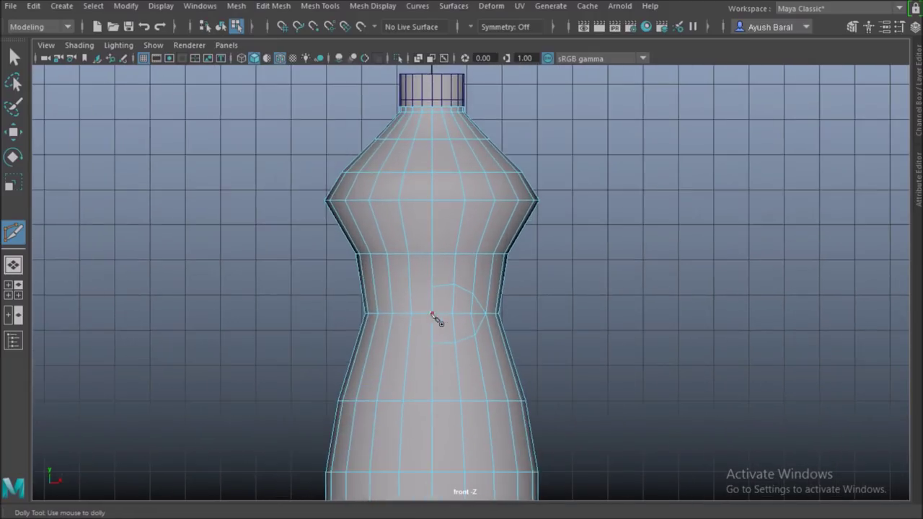
scroll(433, 355, "up", 3)
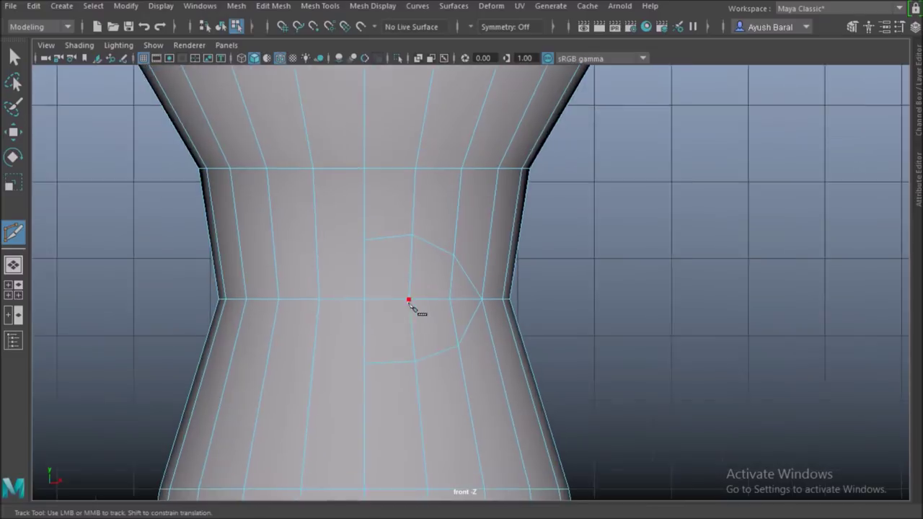
left_click(358, 229)
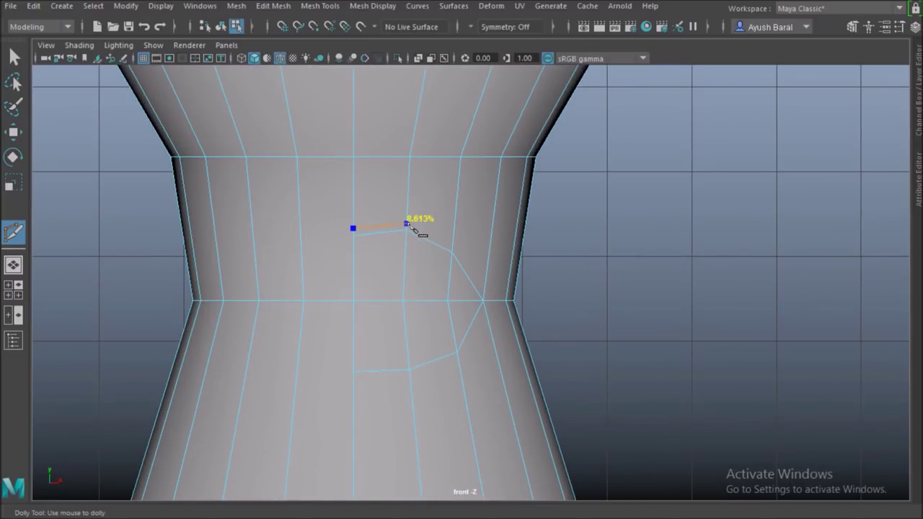
left_click(407, 224)
left_click(453, 241)
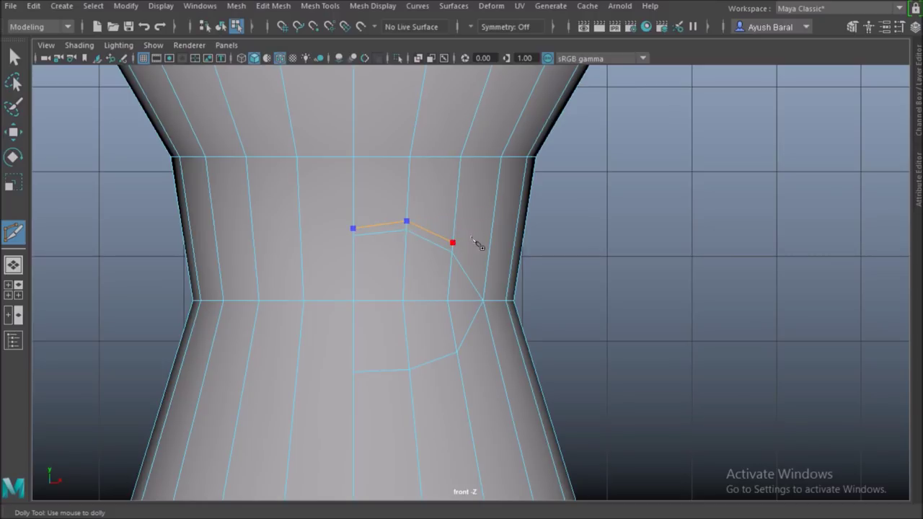
left_click(483, 291)
left_click(490, 301)
left_click(486, 311)
left_click(459, 362)
left_click(411, 378)
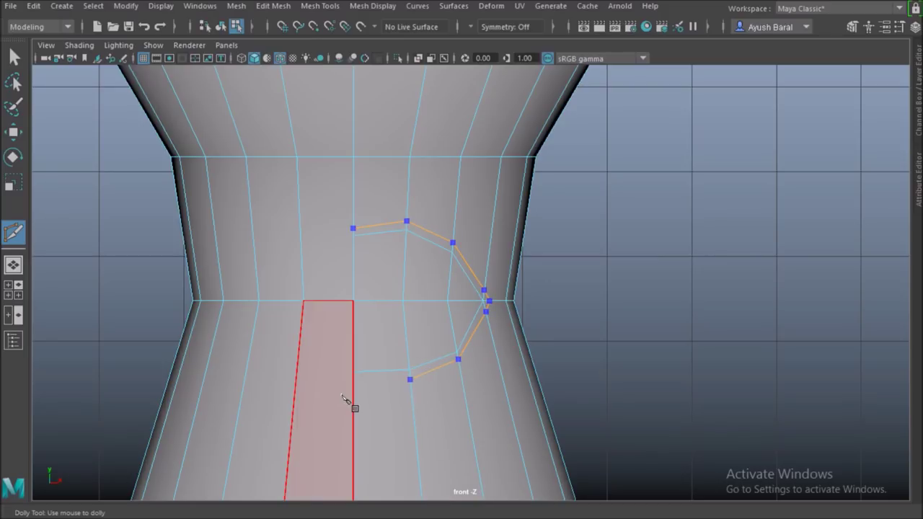
Finish the Multi-Cut line just outside the small half-ring at the front centre edge and commit it.
left_click(353, 382)
scroll(394, 382, "down", 3)
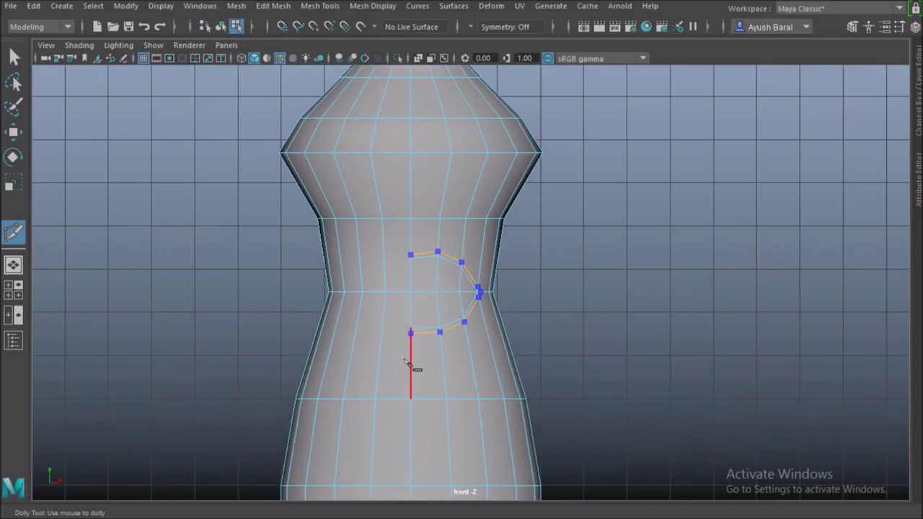
scroll(456, 293, "up", 5)
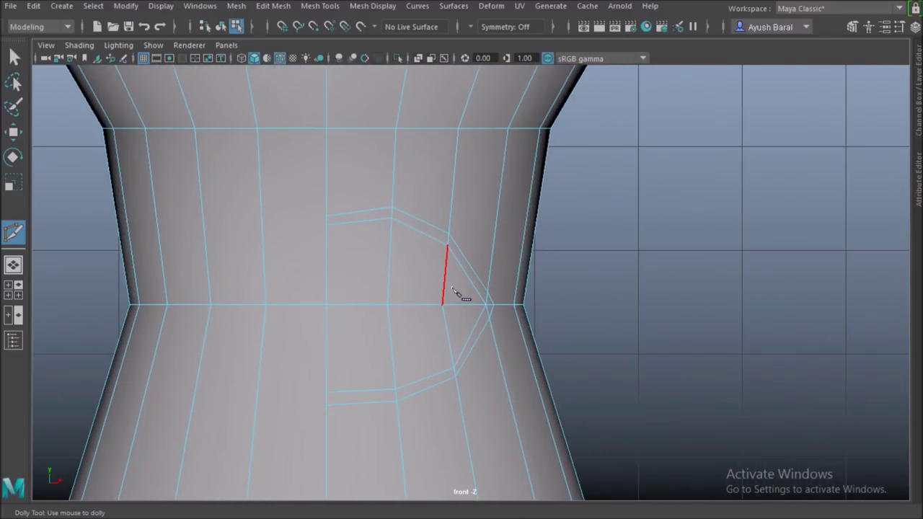
Start a larger arc cut above the small half-ring, from the front centre edge across the adjacent vertical edges of the waist.
scroll(456, 293, "up", 2)
middle_click_drag(439, 324, 451, 288, "alt")
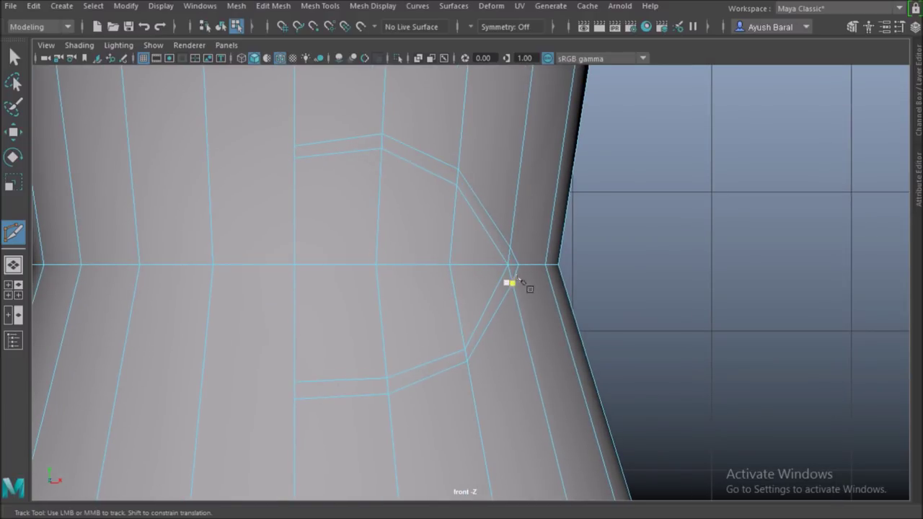
scroll(509, 268, "down", 5)
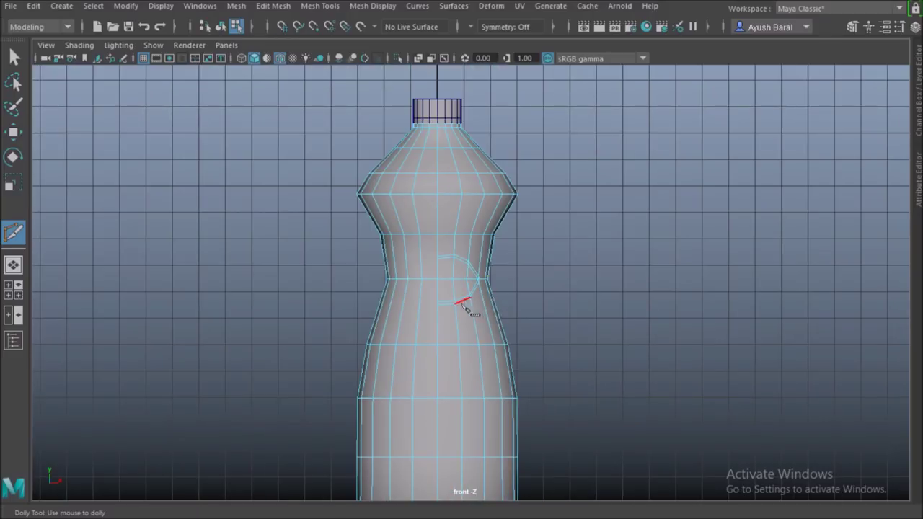
scroll(447, 260, "up", 3)
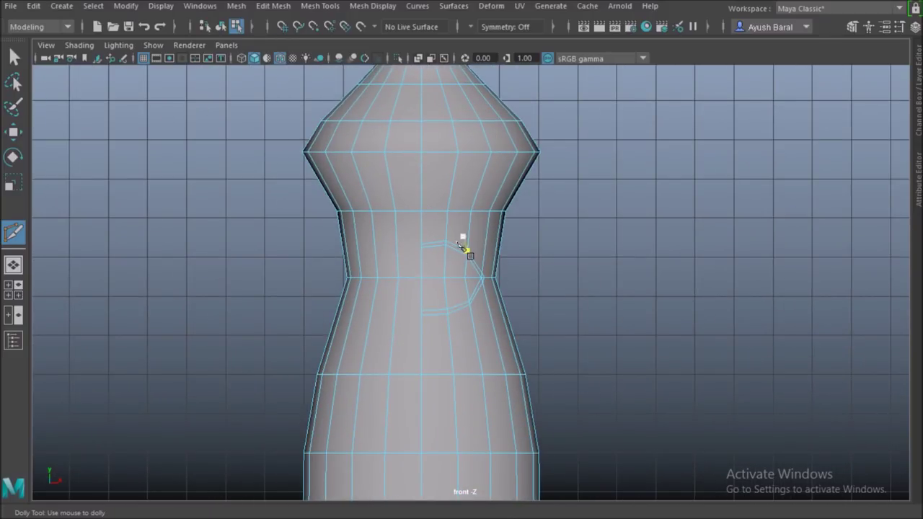
scroll(435, 256, "up", 1)
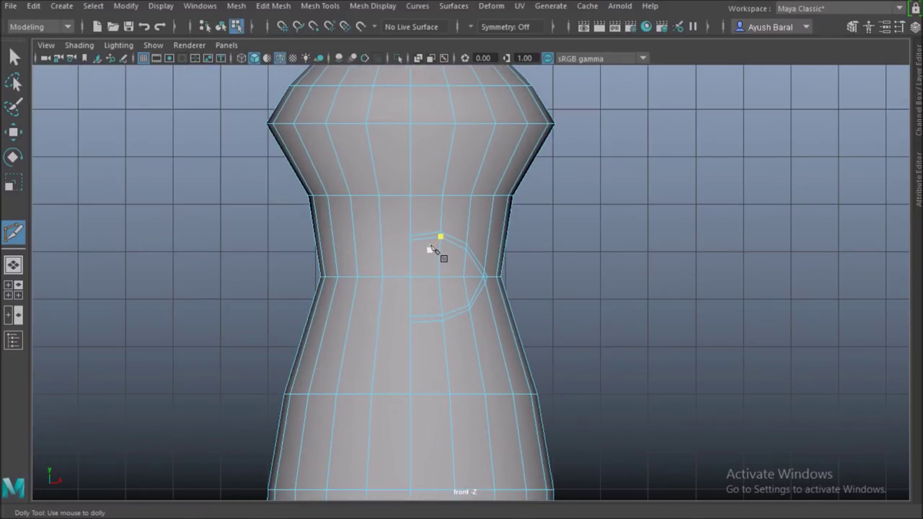
left_click(414, 203)
left_click(411, 214)
left_click(441, 211)
left_click(468, 220)
Continue the larger arc around the bottle's side, meeting the waist edge loop and curving back below it.
key("space")
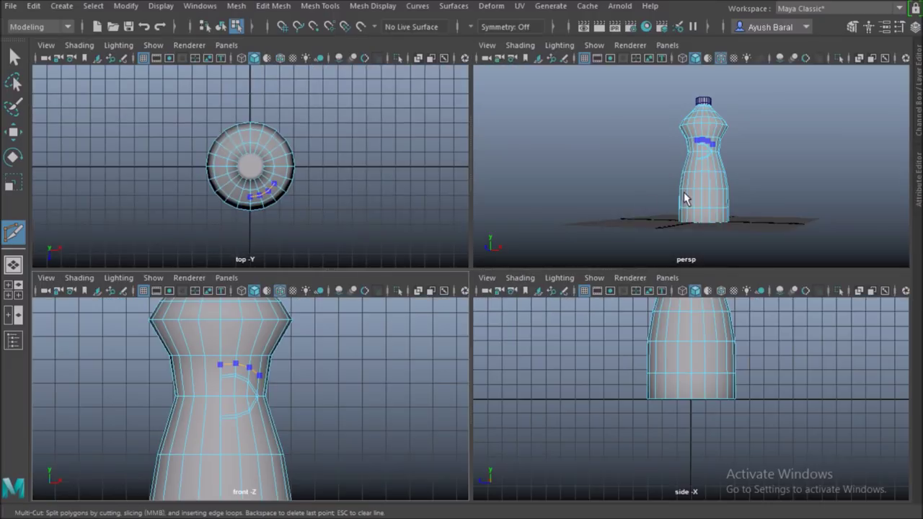
key("space")
scroll(632, 263, "up", 3)
scroll(532, 257, "up", 5)
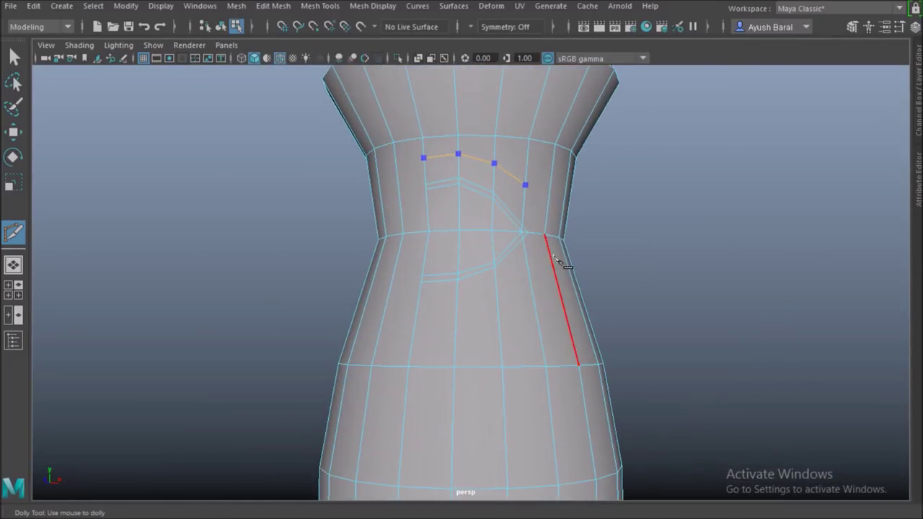
left_click(528, 218)
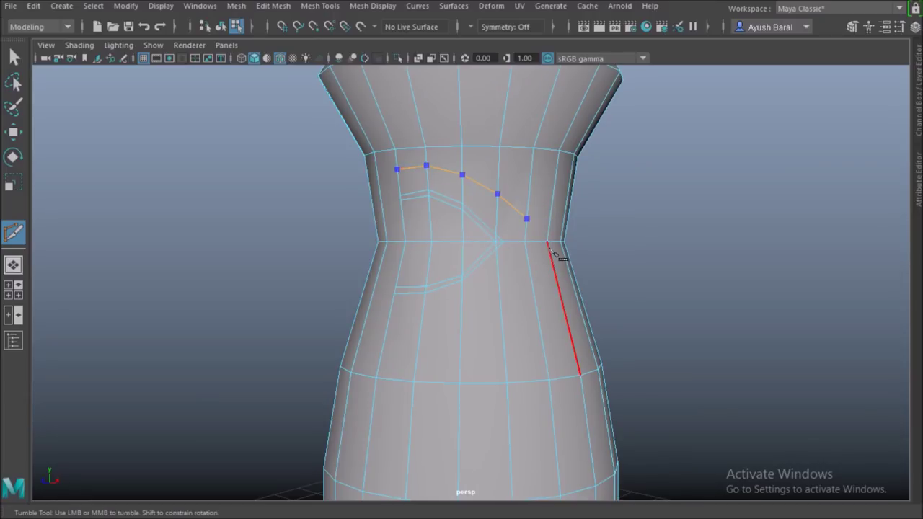
left_click(547, 243)
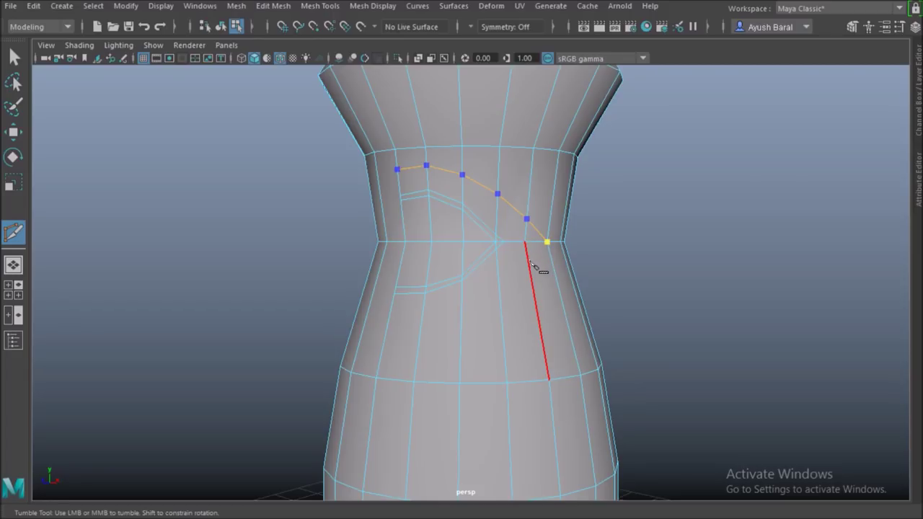
left_click(529, 267)
left_click(505, 280)
Complete the lower half of the larger arc back to the front centre edge and commit the cut.
left_click_drag(430, 361, 491, 333, "alt")
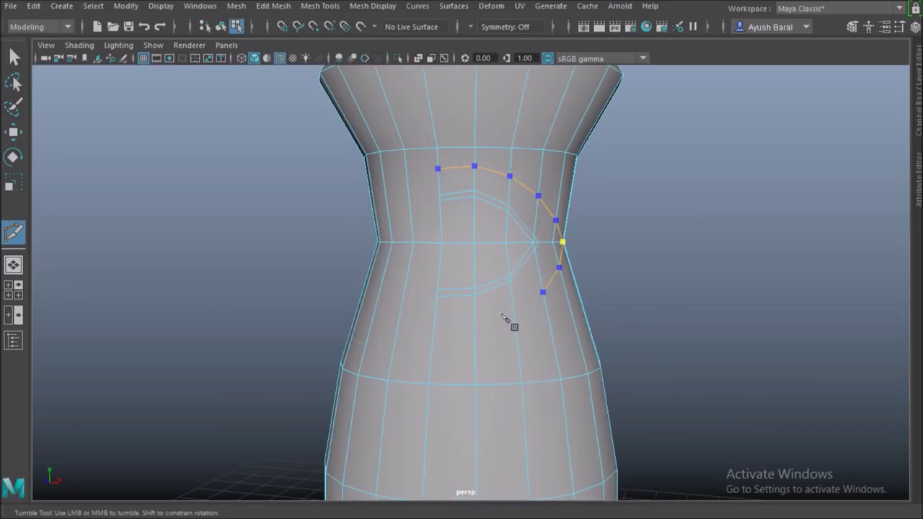
left_click(514, 312)
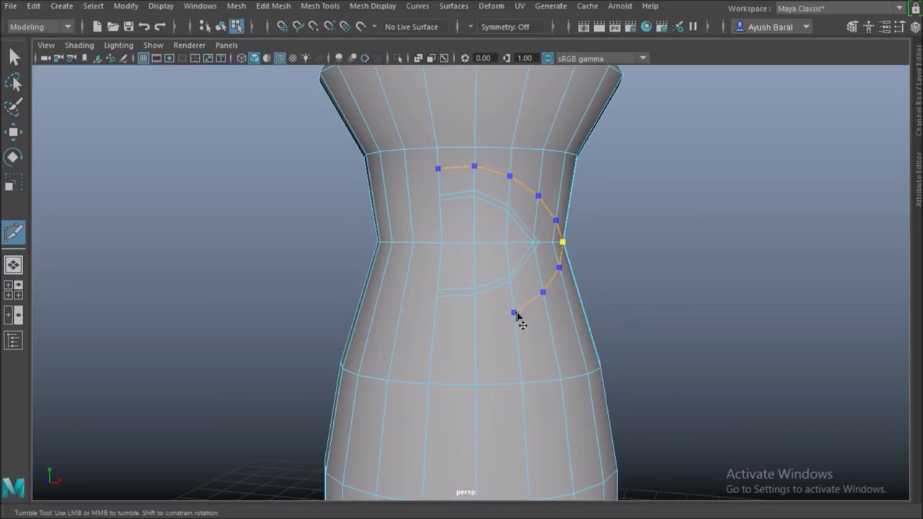
left_click(475, 327)
left_click(435, 321)
left_click_drag(436, 332, 408, 346)
scroll(447, 341, "down", 3)
scroll(405, 344, "up", 3)
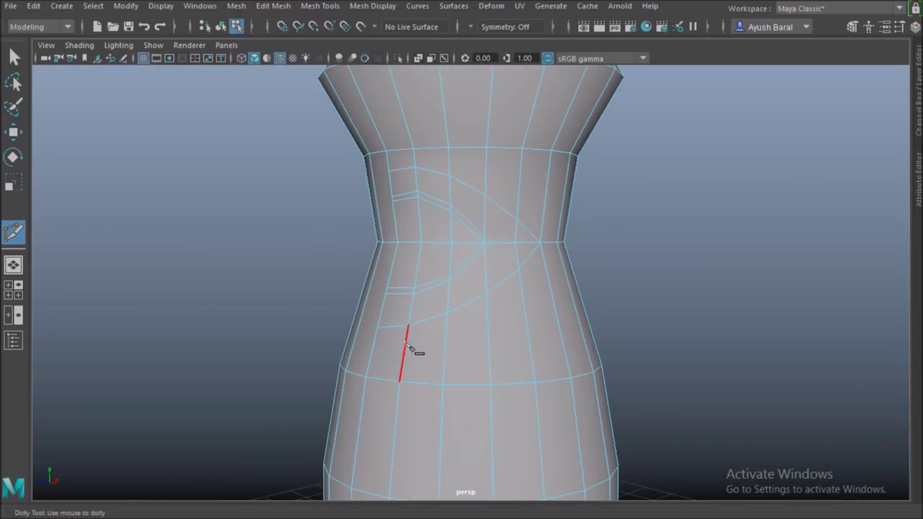
Preview the bottle's new arc cuts in smoothed display and return to the unsmoothed display.
left_click_drag(521, 298, 483, 295, "alt")
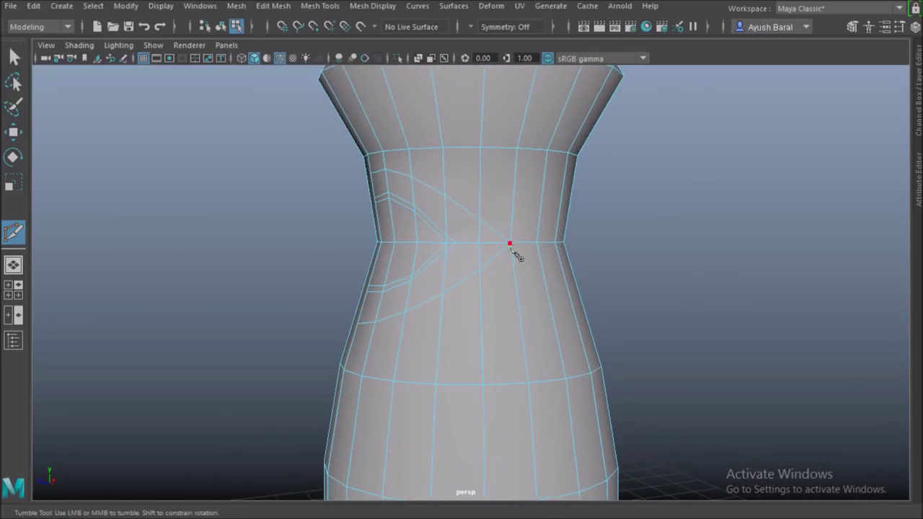
left_click(491, 266)
key("3")
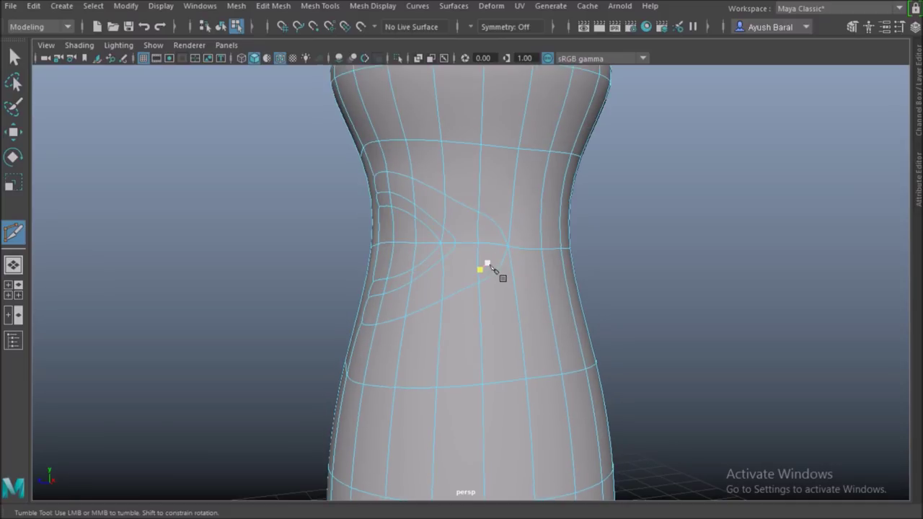
key("1")
left_click_drag(494, 245, 512, 268, "alt")
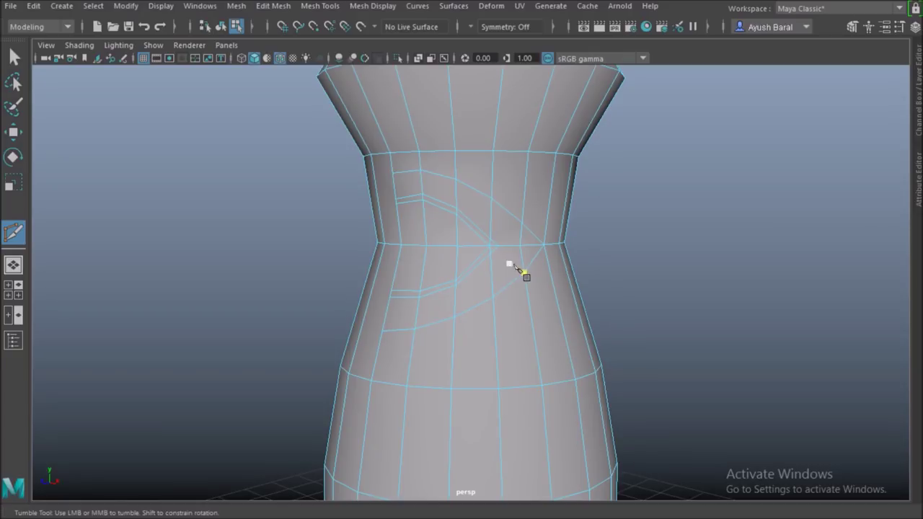
left_click_drag(549, 274, 489, 243, "alt")
key("1")
Start a parallel cut just outside the larger arc's upper half, placing points from the front centre edge towards the side.
left_click_drag(448, 300, 439, 171, "alt")
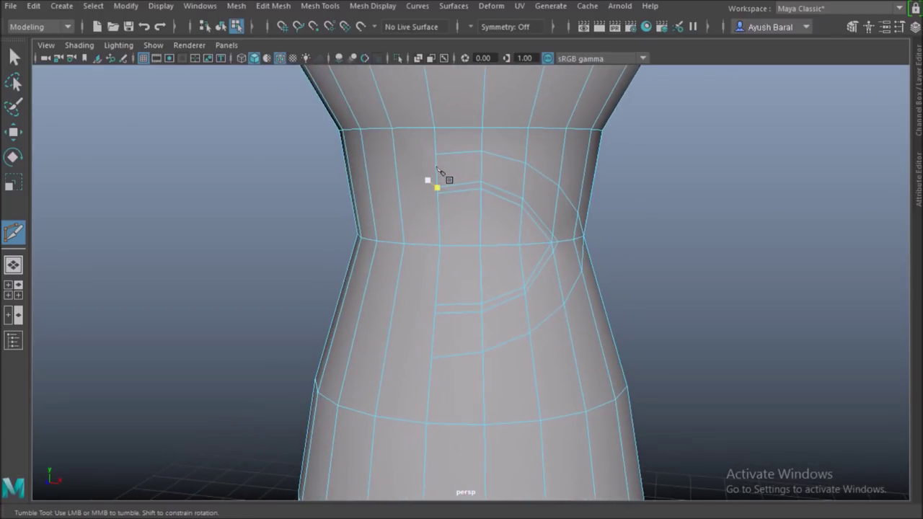
scroll(427, 193, "up", 3)
middle_click_drag(427, 194, 420, 231, "alt")
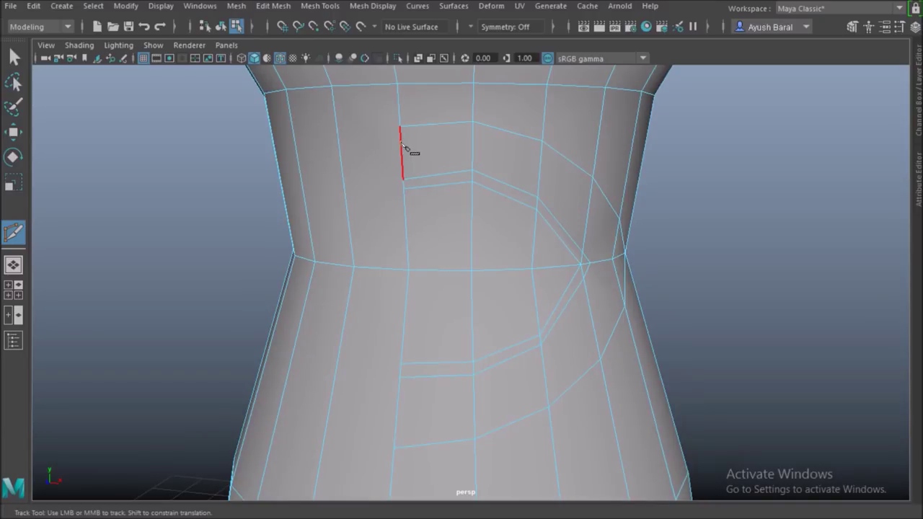
left_click_drag(417, 154, 344, 109, "alt")
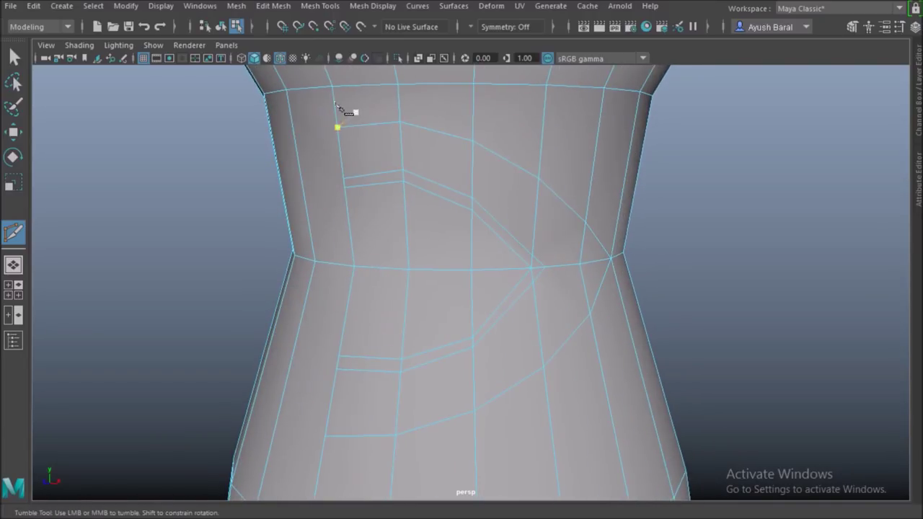
left_click(337, 119)
left_click(473, 131)
left_click(540, 165)
left_click(596, 213)
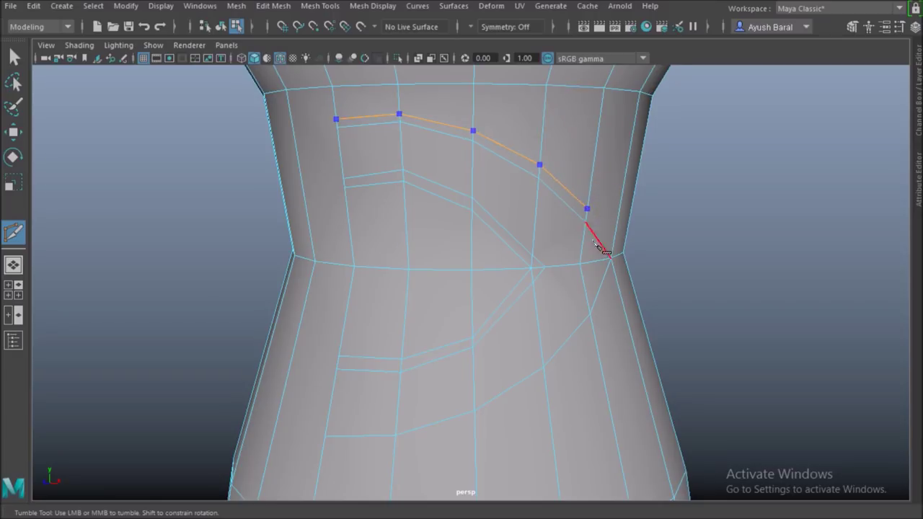
Carry the parallel cut around the larger arc's tip, with points just above, on and below the waist edge loop.
left_click_drag(598, 243, 536, 240, "alt")
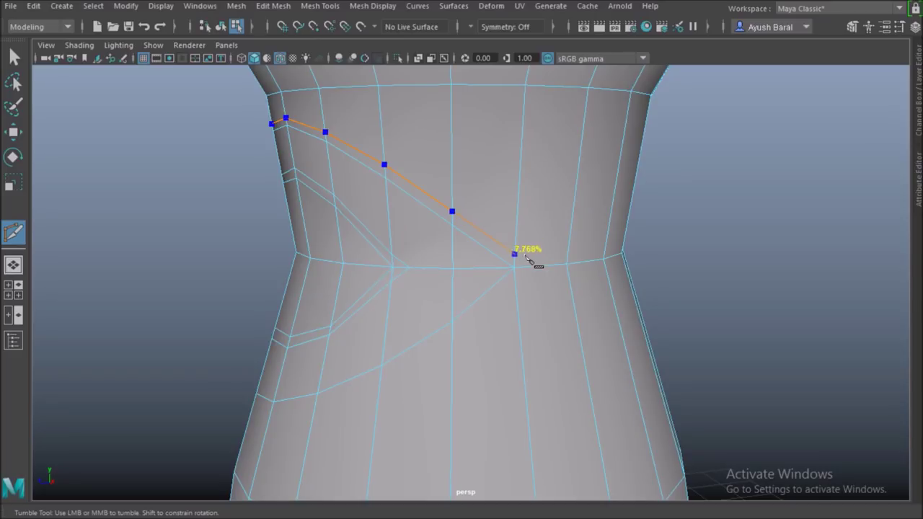
left_click(525, 261)
left_click(523, 272)
left_click(515, 284)
Run the parallel cut just below the larger arc's lower half to the front centre edge and commit it.
left_click_drag(515, 285, 532, 301, "alt")
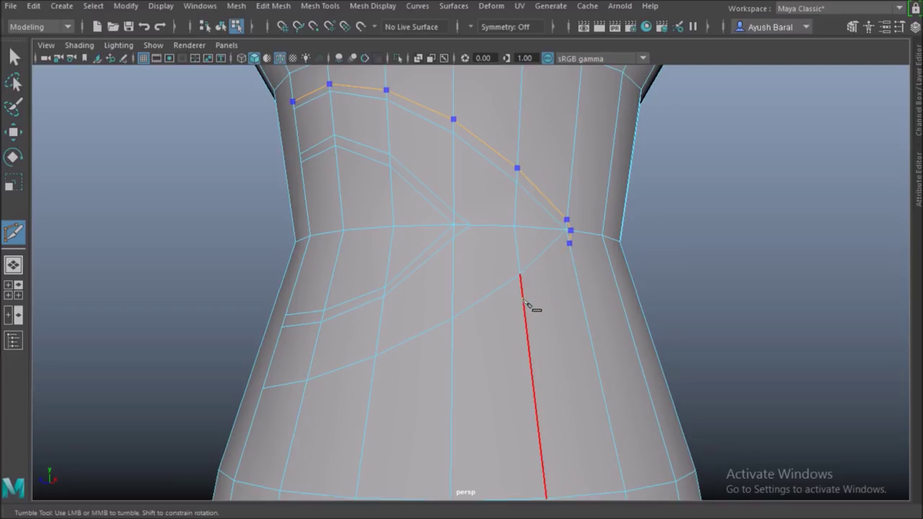
left_click(523, 286)
middle_click_drag(553, 351, 628, 310, "alt")
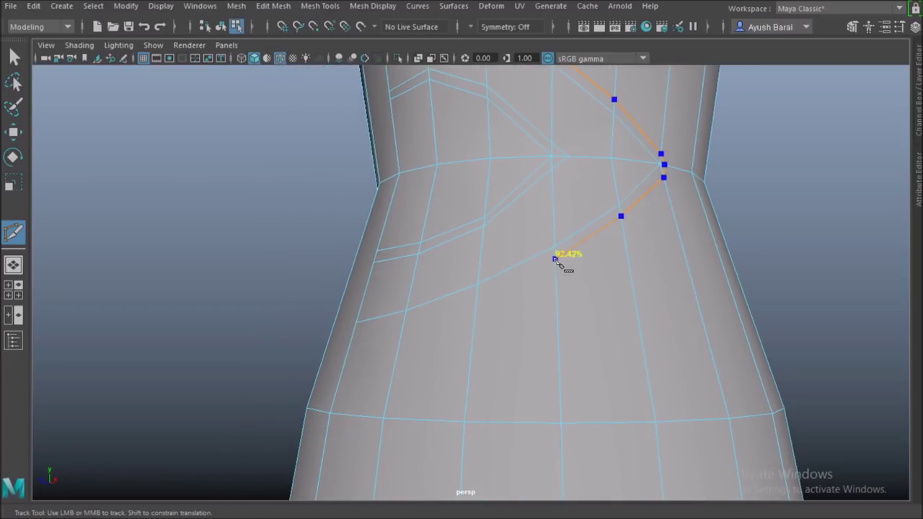
left_click(554, 258)
left_click_drag(497, 357, 536, 367, "alt")
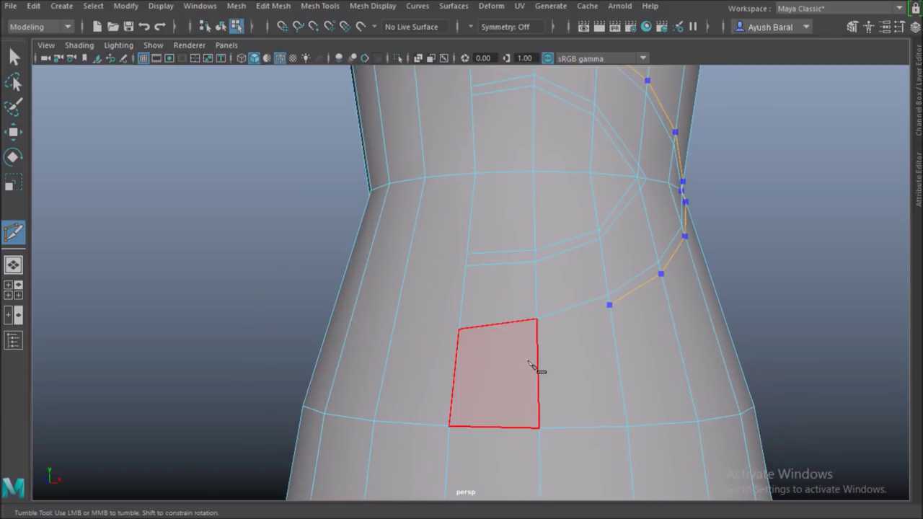
left_click(537, 329)
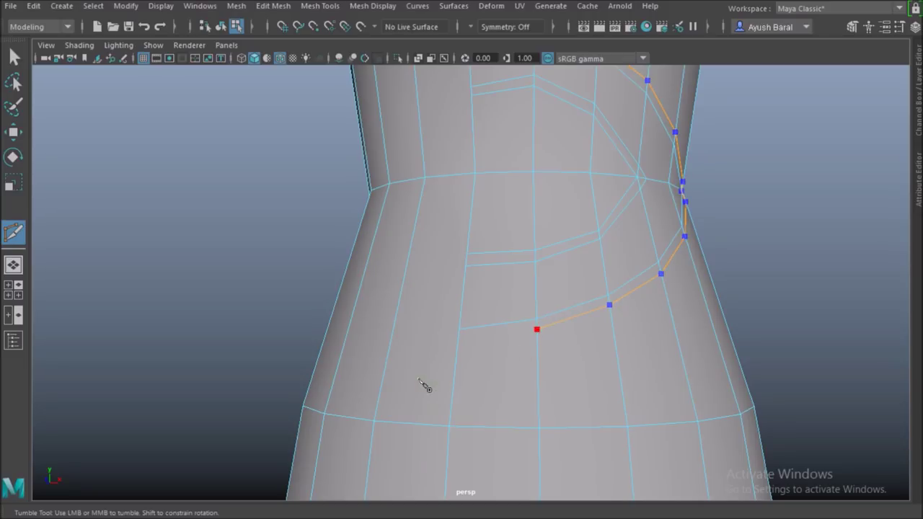
left_click(458, 340)
left_click_drag(462, 344, 473, 248, "alt")
left_click(456, 232)
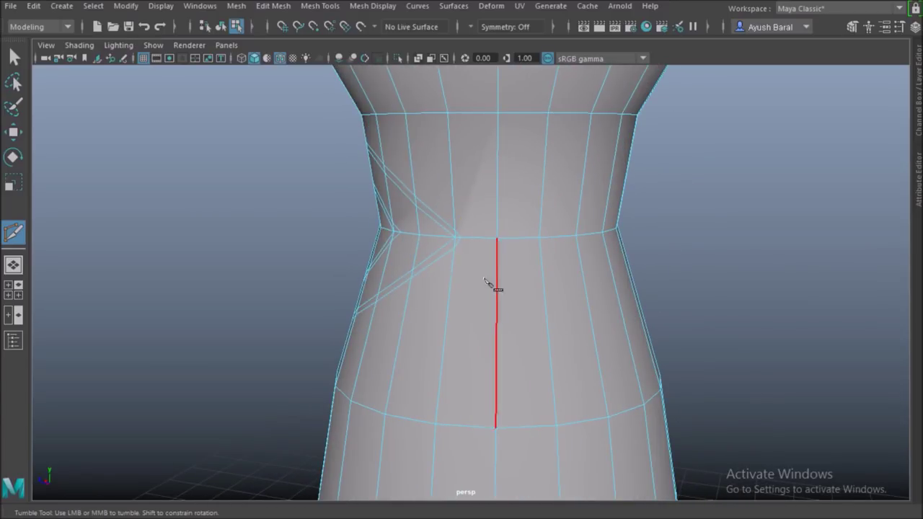
Start a new curved cut on the lower body, rising from the front centre edge across the next vertical edges.
left_click_drag(480, 227, 498, 346, "alt")
scroll(496, 339, "down", 6)
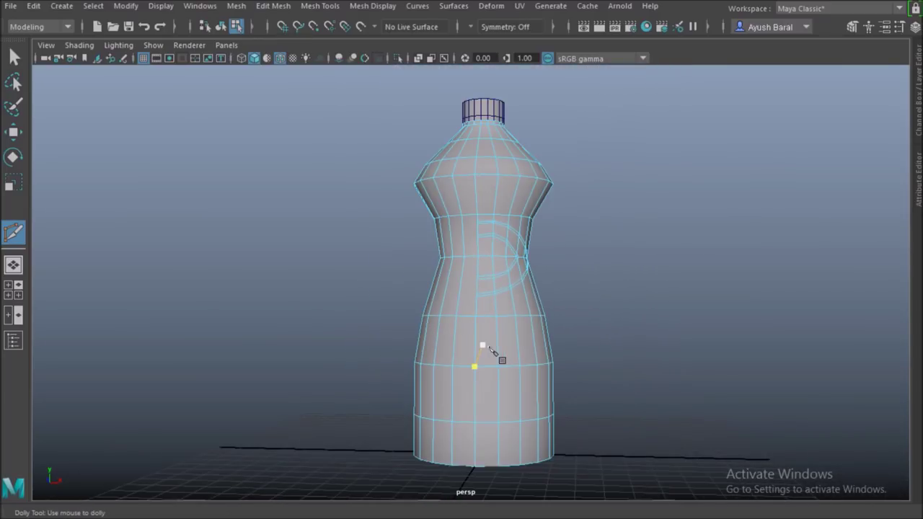
scroll(501, 347, "down", 3)
left_click_drag(505, 340, 451, 194, "alt")
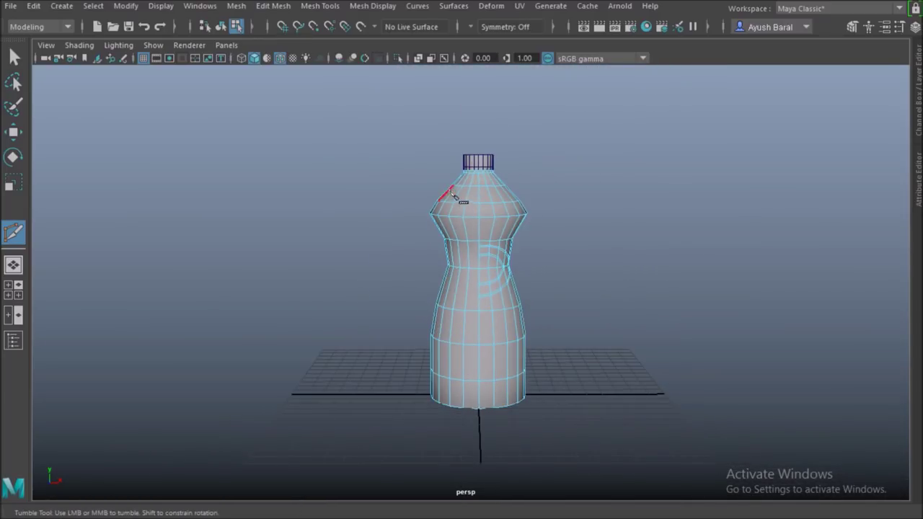
left_click_drag(553, 368, 515, 366, "alt")
scroll(496, 375, "up", 3)
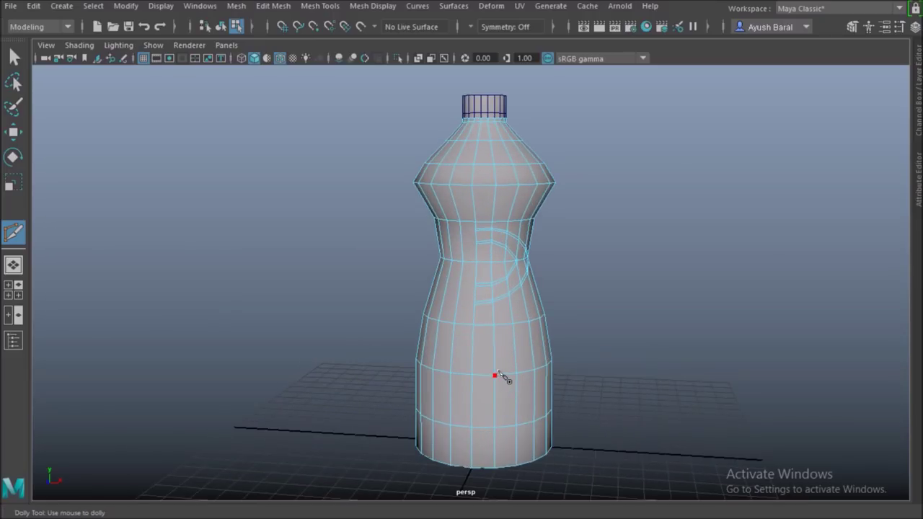
middle_click_drag(500, 372, 496, 290, "alt")
scroll(497, 290, "up", 3)
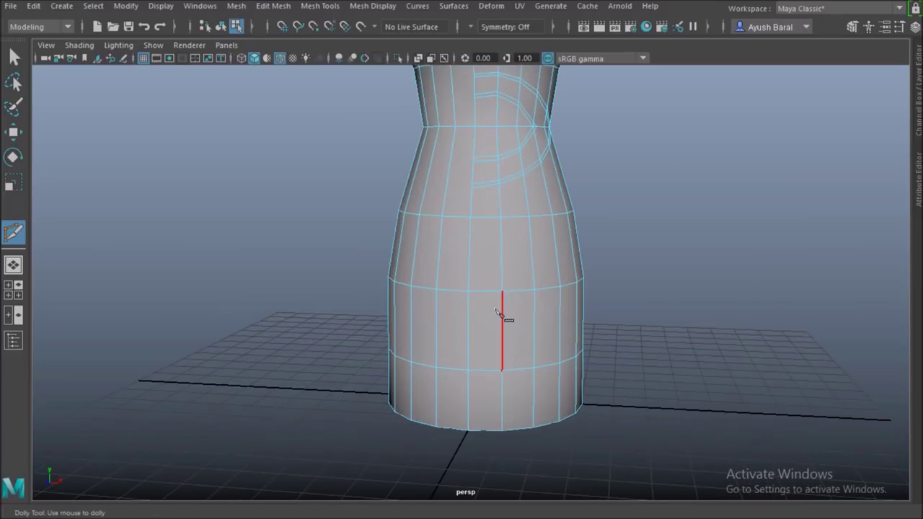
left_click(468, 341)
left_click(503, 333)
left_click(534, 313)
left_click(561, 288)
Extend the lower-body cut upward around the bottle's side, crossing the horizontal edge loop below the waist.
left_click_drag(560, 290, 519, 300, "alt")
left_click_drag(556, 268, 536, 298, "alt")
left_click(526, 268)
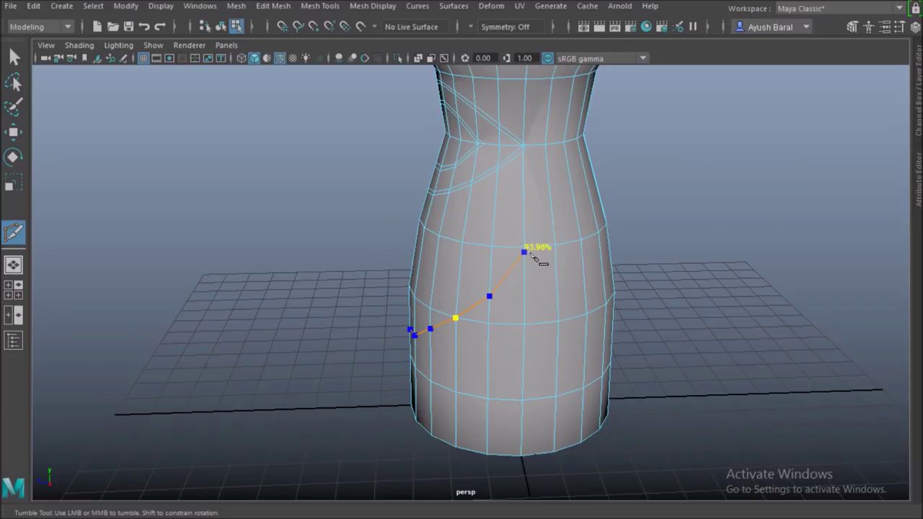
left_click(556, 248)
left_click_drag(561, 243, 455, 346, "alt")
left_click_drag(525, 245, 553, 225)
Finish the rising lower-body cut with points on the bottle's back edges and commit it.
left_click_drag(586, 274, 554, 284, "alt")
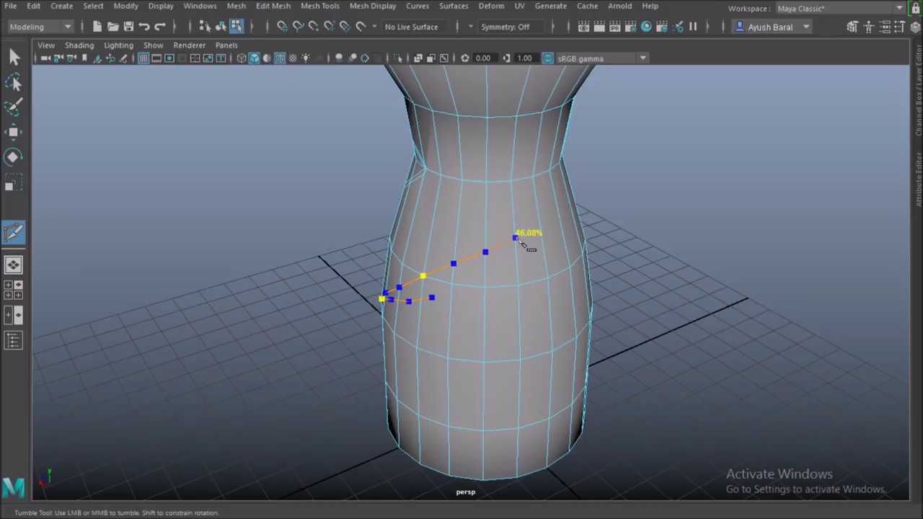
left_click_drag(522, 245, 523, 246)
left_click_drag(523, 246, 495, 322, "alt")
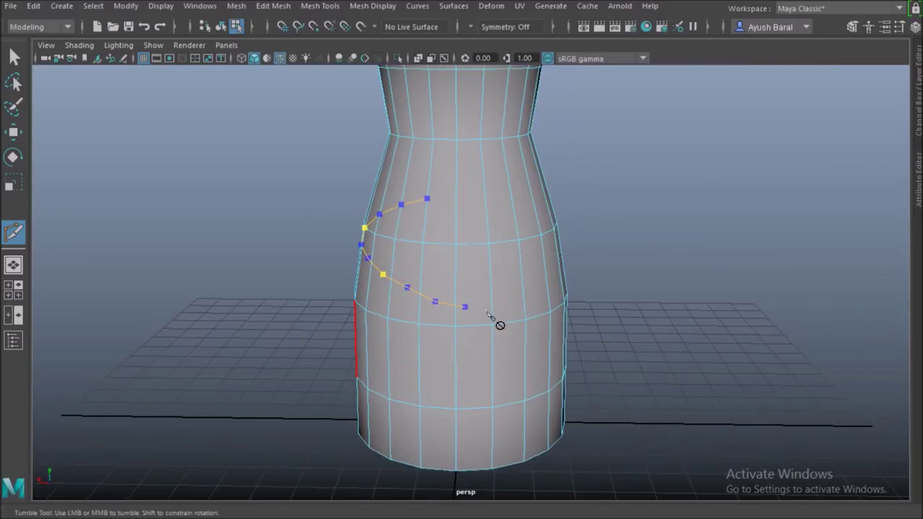
right_click_drag(393, 298, 524, 245, "alt")
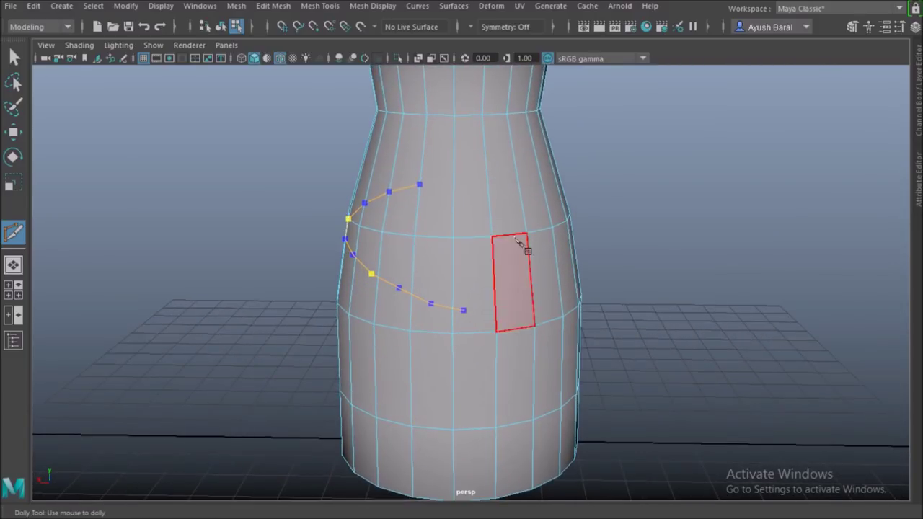
left_click(460, 185)
left_click_drag(459, 185, 301, 209, "alt")
right_click(302, 209)
scroll(325, 220, "down", 6)
left_click_drag(454, 248, 480, 345, "alt")
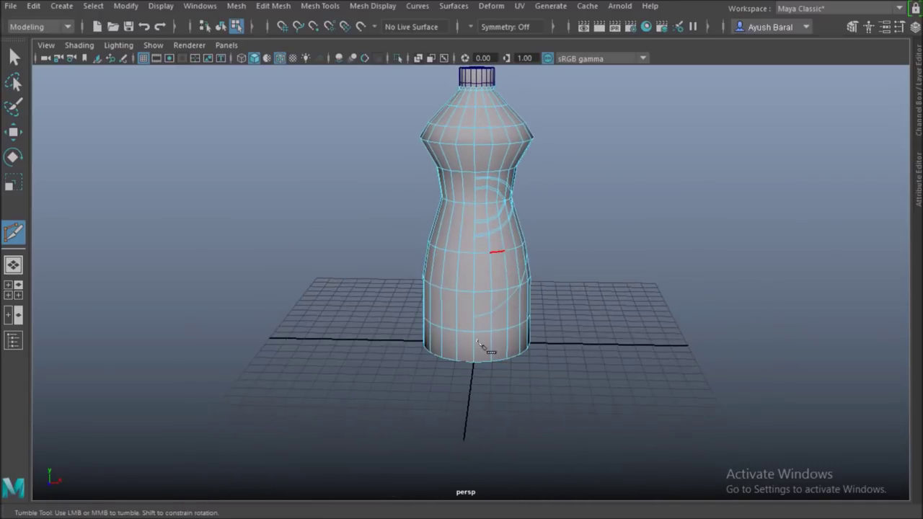
Start a parallel cut just below the curved lower-body cut, from the front centre edge across the next three vertical edges.
scroll(482, 348, "up", 8)
left_click(482, 397)
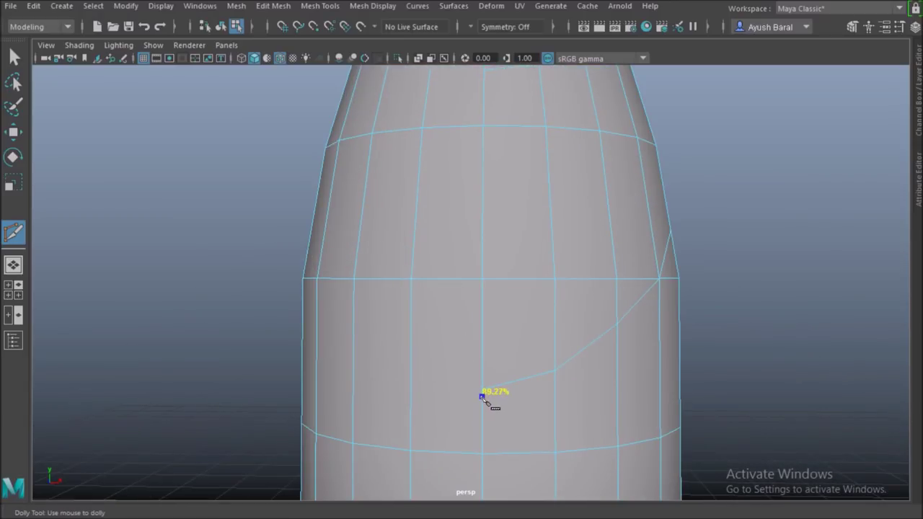
left_click(555, 389)
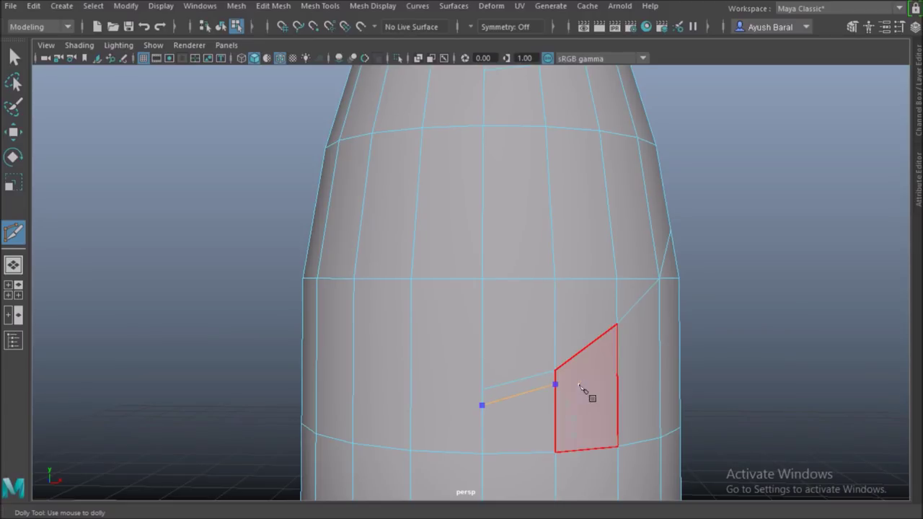
left_click(618, 346)
left_click_drag(620, 345, 573, 392, "alt")
left_click(554, 324)
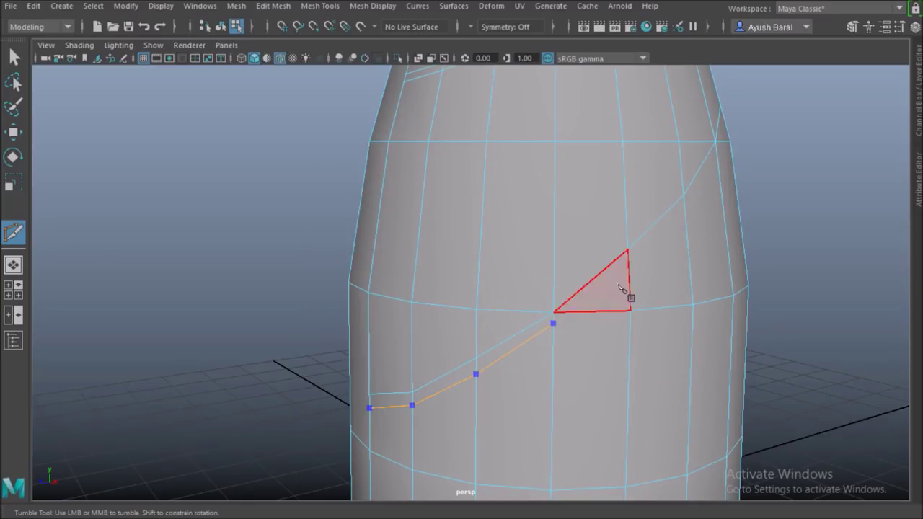
Extend the parallel cut up the bottle's side, placing points on the vertical edges and on both horizontal loops it crosses.
left_click_drag(591, 312, 576, 313)
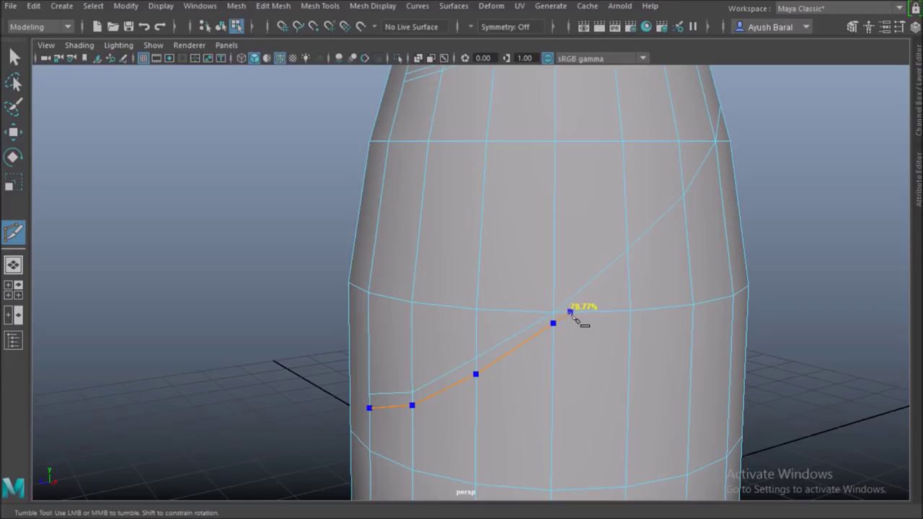
left_click(629, 262)
left_click_drag(659, 325, 652, 353, "alt")
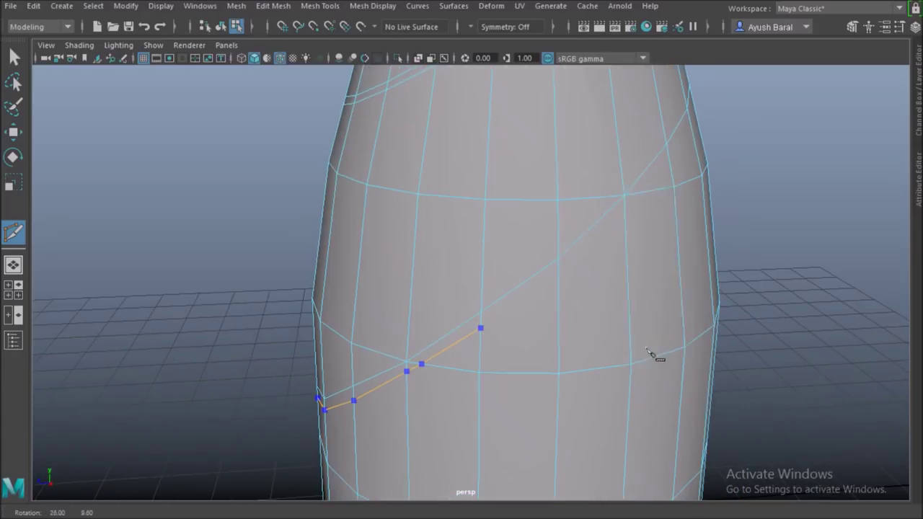
left_click(557, 275)
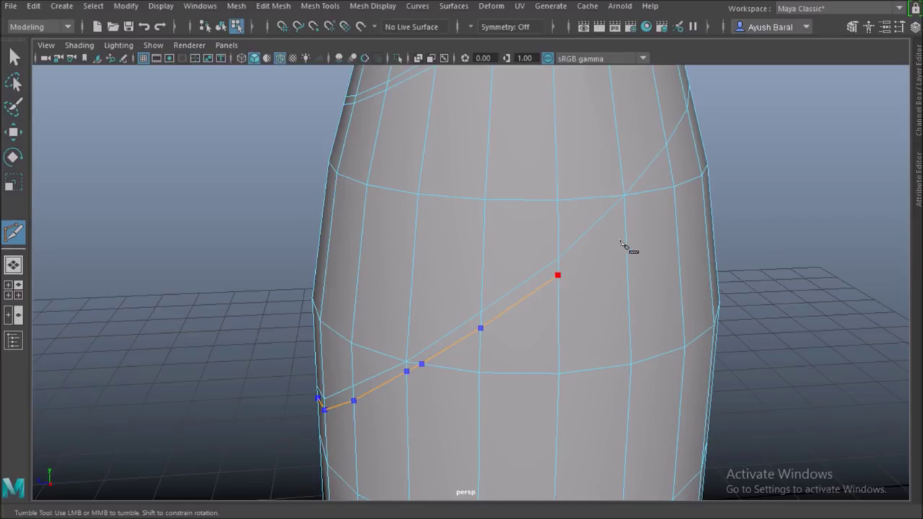
left_click_drag(639, 219, 650, 267, "alt")
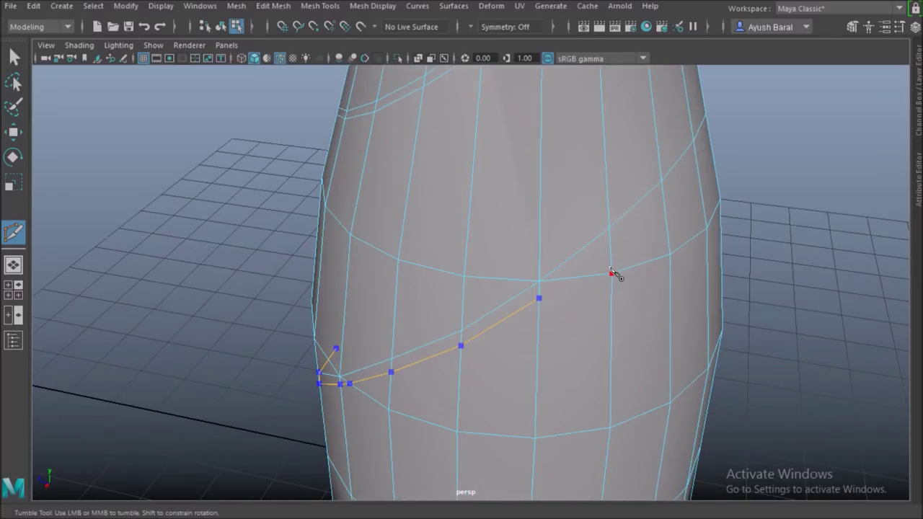
left_click(572, 277)
Finish the parallel lower-body cut with points just below the curve on the bottle's back edges and commit it.
left_click_drag(624, 282, 583, 316, "alt")
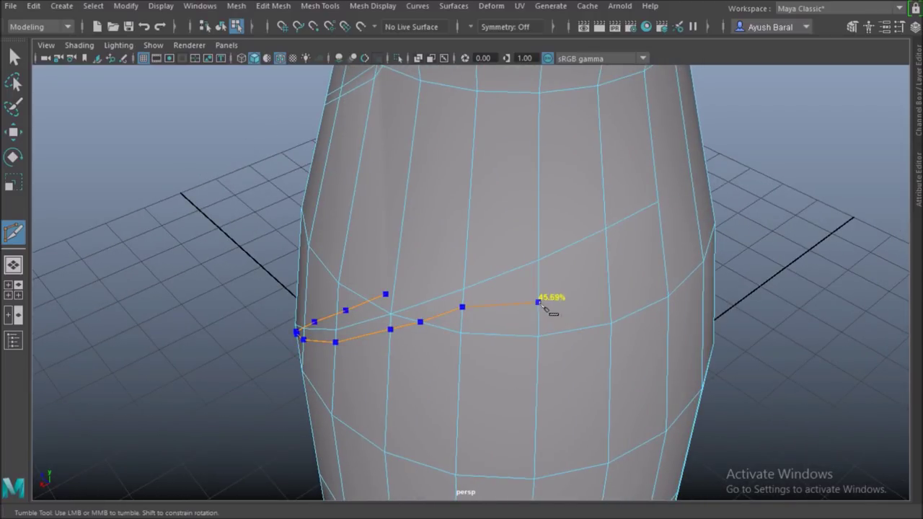
left_click(539, 281)
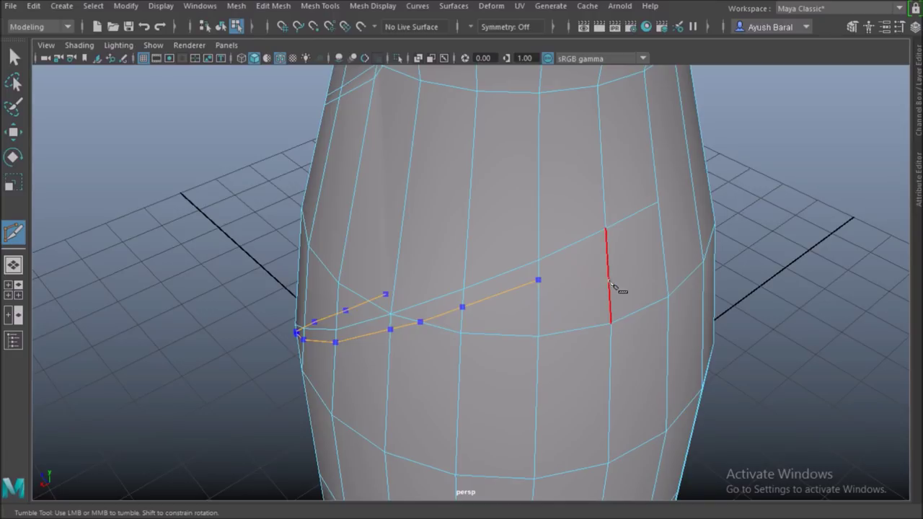
left_click(606, 250)
left_click(663, 238)
left_click_drag(702, 335, 618, 329, "alt")
right_click(617, 329)
Select all faces on the uncut half of the bottle in the front view and delete them.
scroll(513, 406, "down", 5)
left_click_drag(401, 383, 683, 370, "alt")
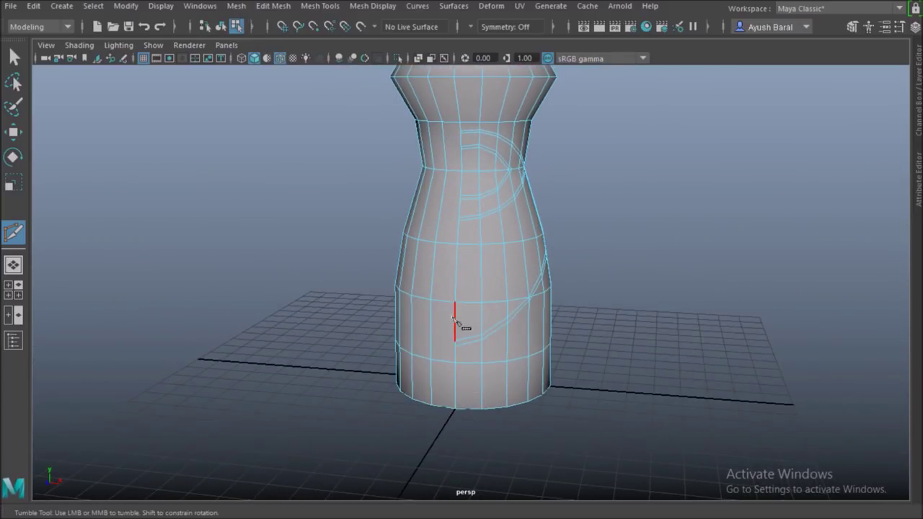
left_click_drag(466, 322, 481, 330, "alt")
right_click_drag(470, 115, 458, 154)
key("q")
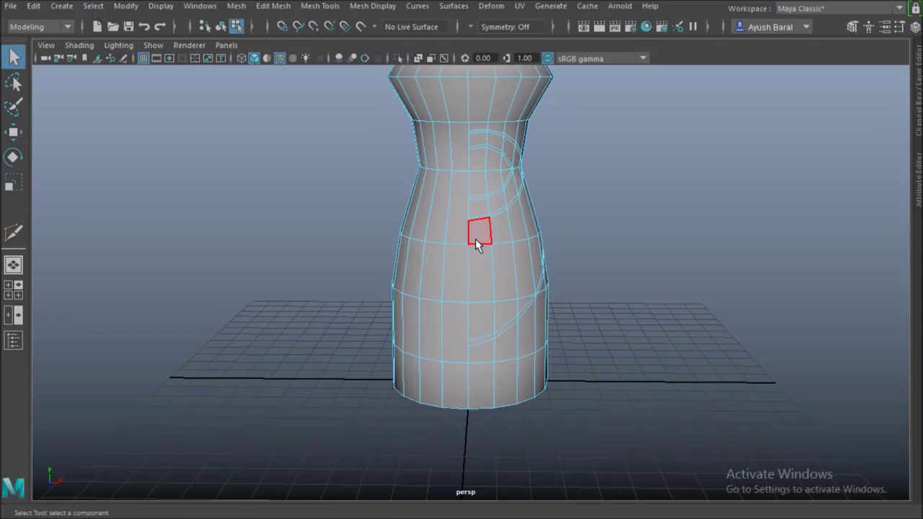
left_click(476, 238)
key("space")
key("space")
left_click_drag(317, 120, 442, 497)
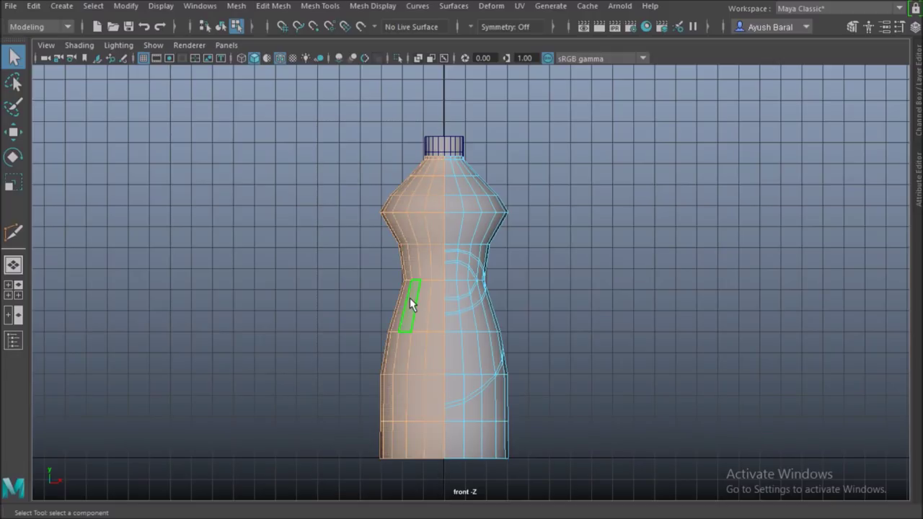
key("Delete")
key("space")
key("space")
Examine the paired arc cuts around the waist, especially where they converge on the horizontal edge loop.
left_click_drag(583, 309, 542, 322, "alt")
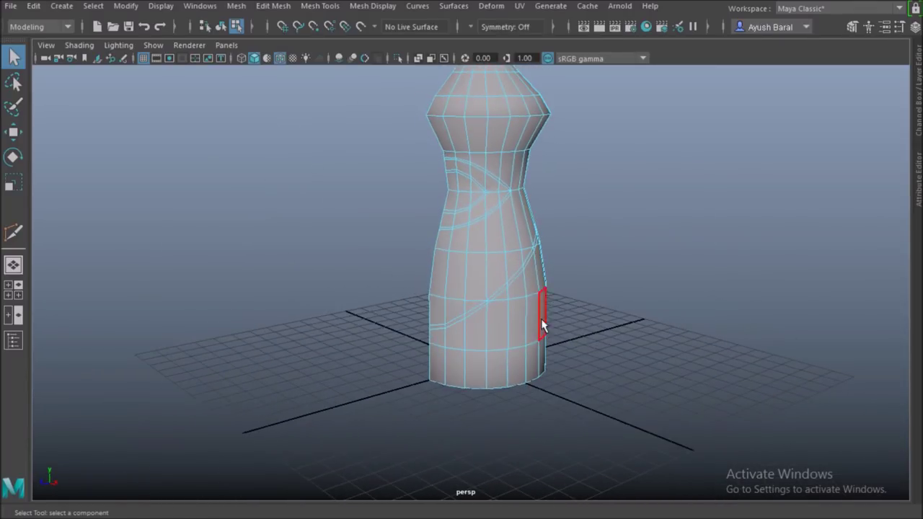
scroll(534, 311, "up", 5)
middle_click_drag(524, 299, 464, 372, "alt")
scroll(442, 365, "up", 4)
left_click_drag(437, 361, 477, 328, "alt")
right_click_drag(477, 334, 481, 285, "alt")
left_click_drag(481, 284, 469, 305, "alt")
scroll(470, 306, "up", 5)
right_click_drag(470, 306, 472, 359, "alt")
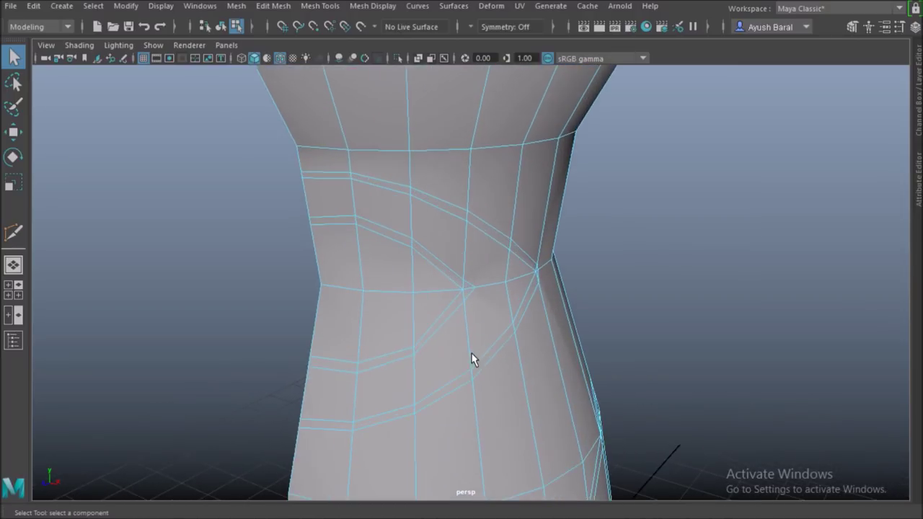
left_click_drag(487, 359, 426, 360, "alt")
left_click(485, 336)
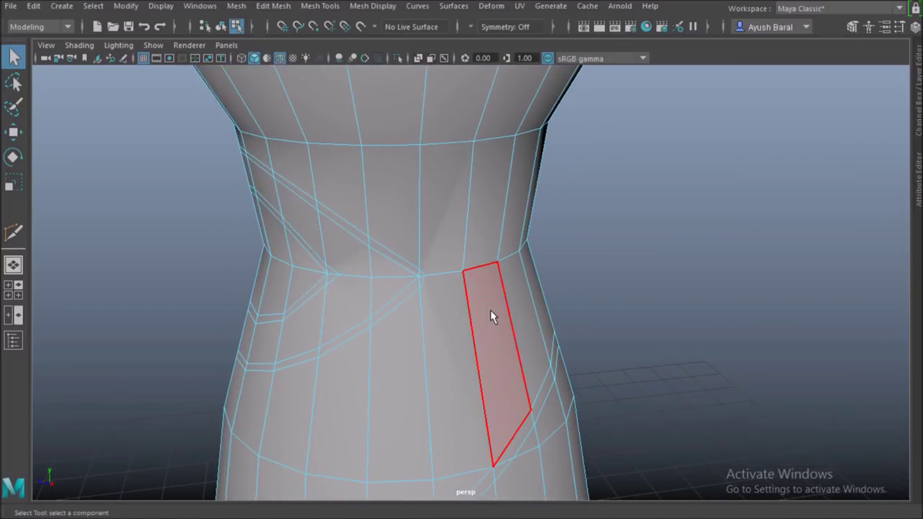
left_click_drag(468, 312, 488, 310, "alt")
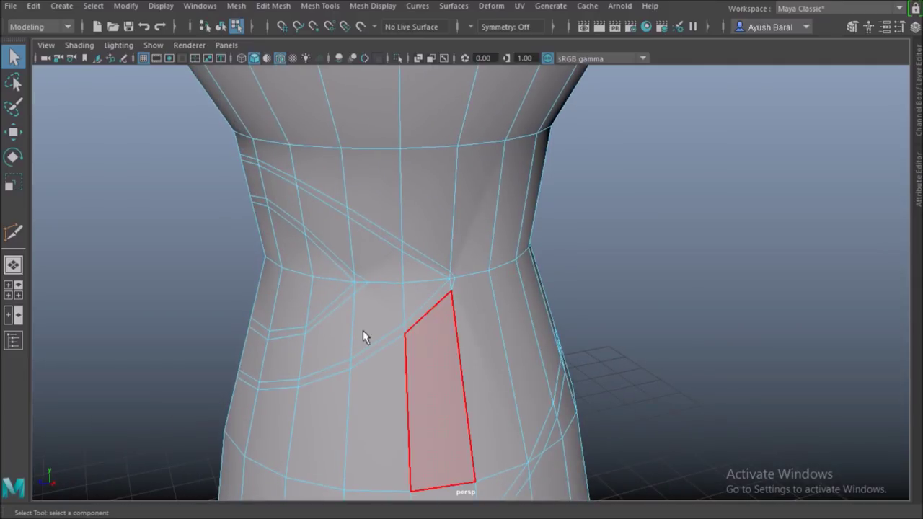
left_click_drag(362, 334, 407, 332, "alt")
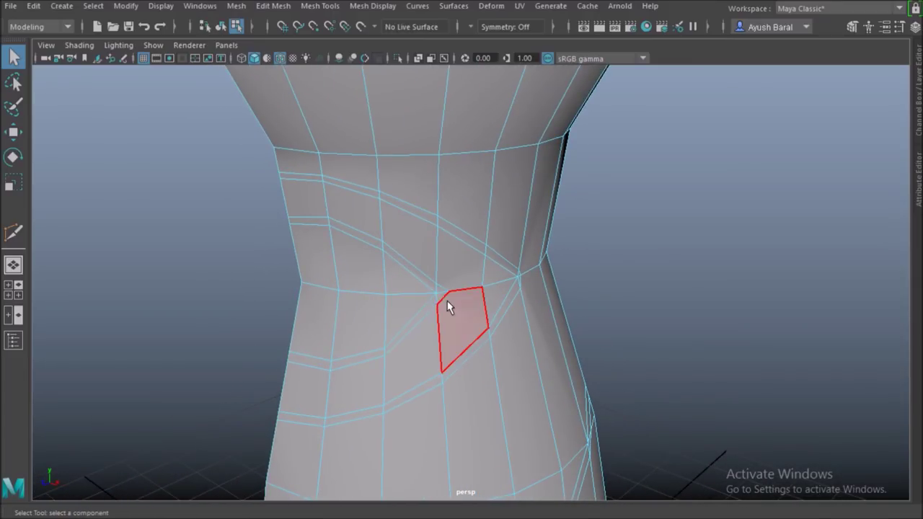
scroll(449, 304, "up", 4)
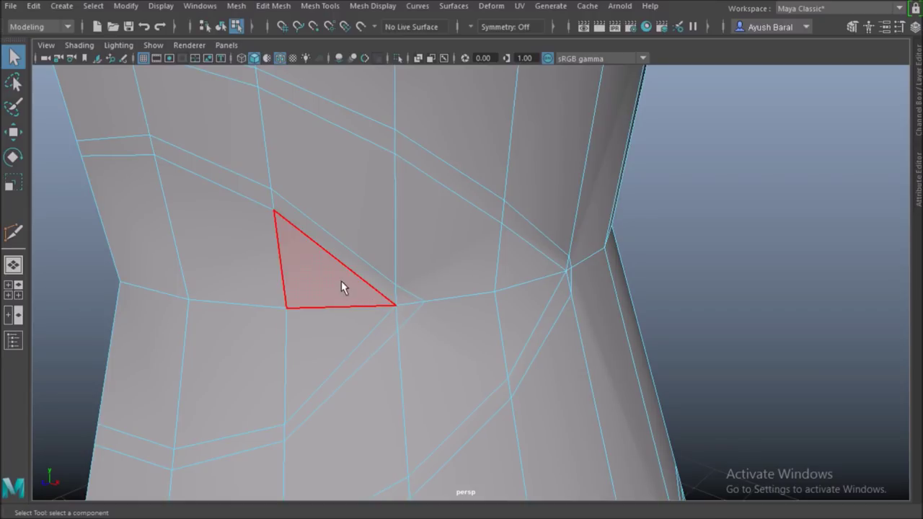
left_click_drag(311, 313, 360, 307, "alt")
In the front view, slide the larger arc's top outline vertices on the centre line and the adjacent vertical edge.
scroll(359, 307, "down", 5)
key("space")
key("space")
scroll(285, 384, "up", 6)
right_click_drag(433, 116, 384, 113)
scroll(505, 289, "up", 3)
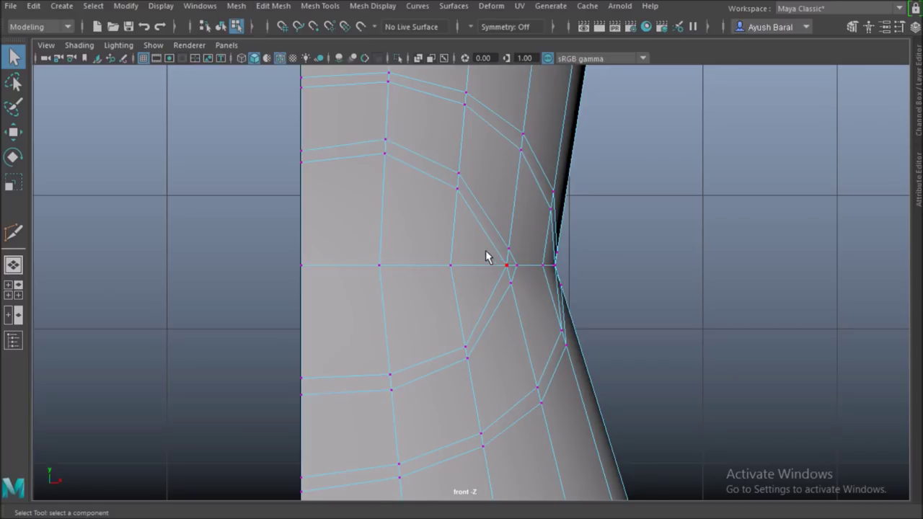
scroll(488, 260, "down", 5)
scroll(418, 220, "up", 4)
scroll(404, 193, "up", 5)
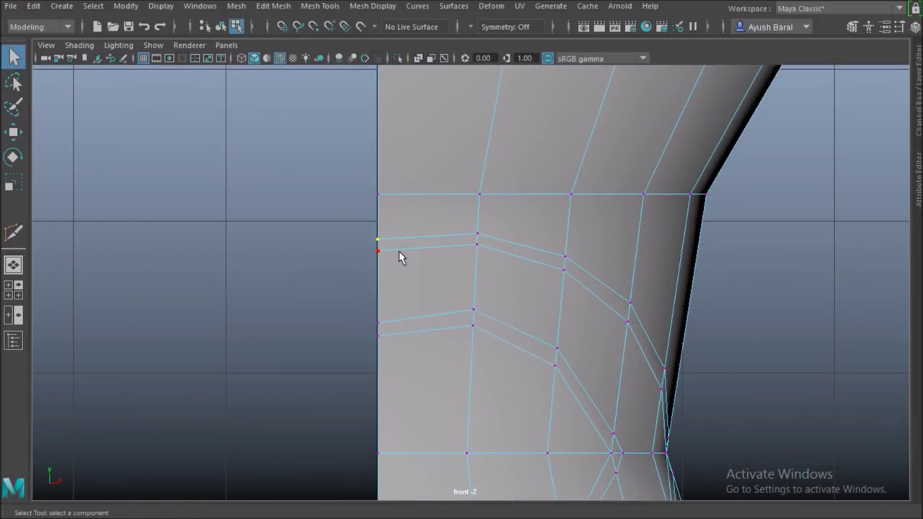
key("w")
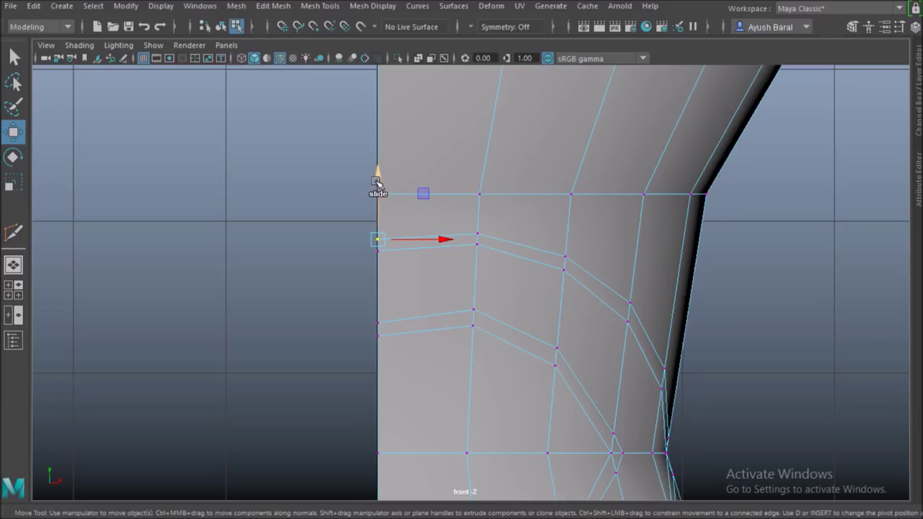
mouse_move(381, 177)
left_mouse_down()
mouse_move(380, 160)
mouse_move(377, 167)
left_mouse_up()
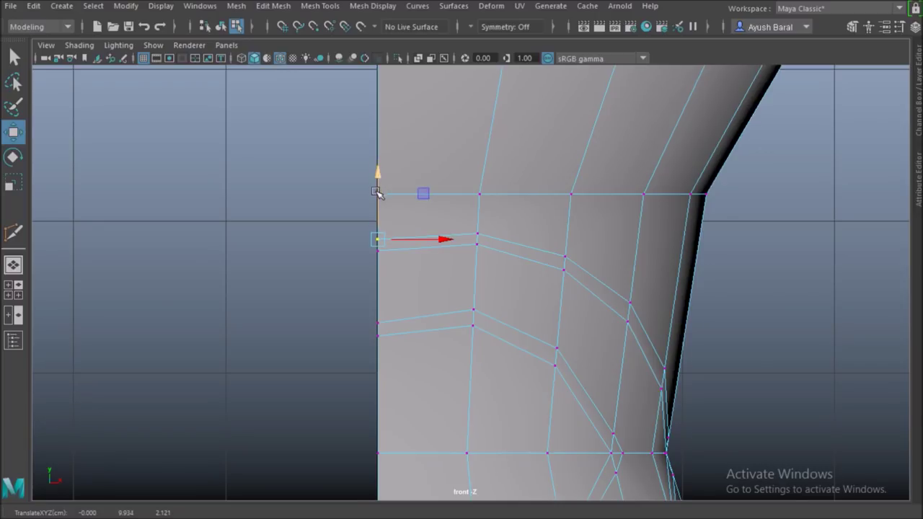
scroll(346, 173, "up", 3)
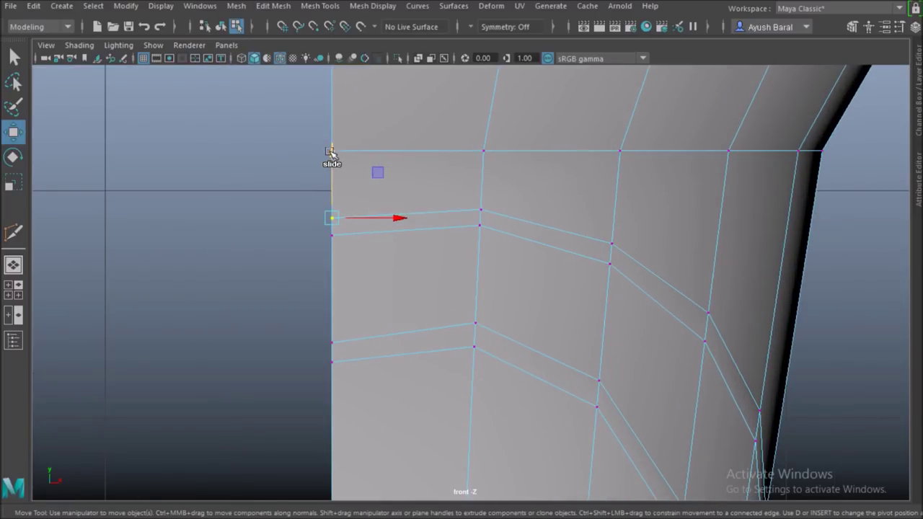
left_click_drag(329, 154, 330, 149)
left_click(481, 209)
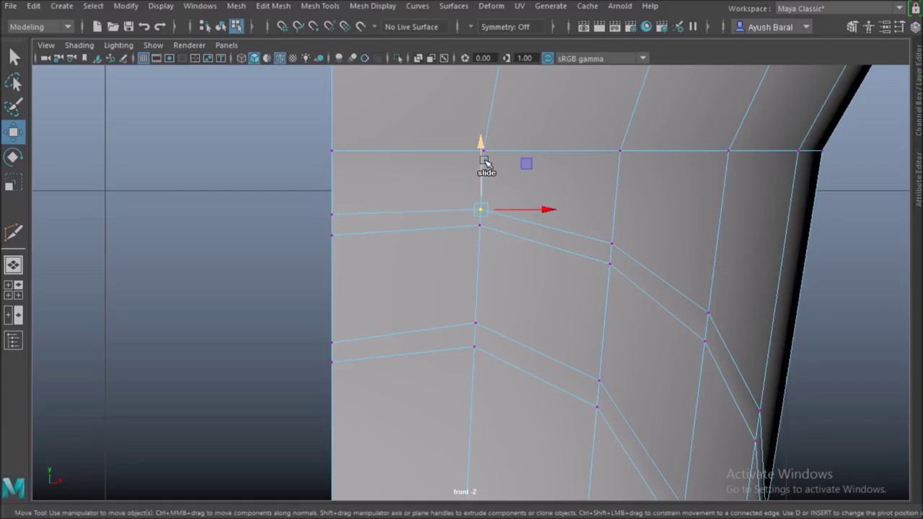
left_click_drag(481, 149, 483, 152)
Slide the smaller arc's upper centre-line vertex and one outline vertex on its lower half along their vertical edges.
scroll(638, 318, "down", 6)
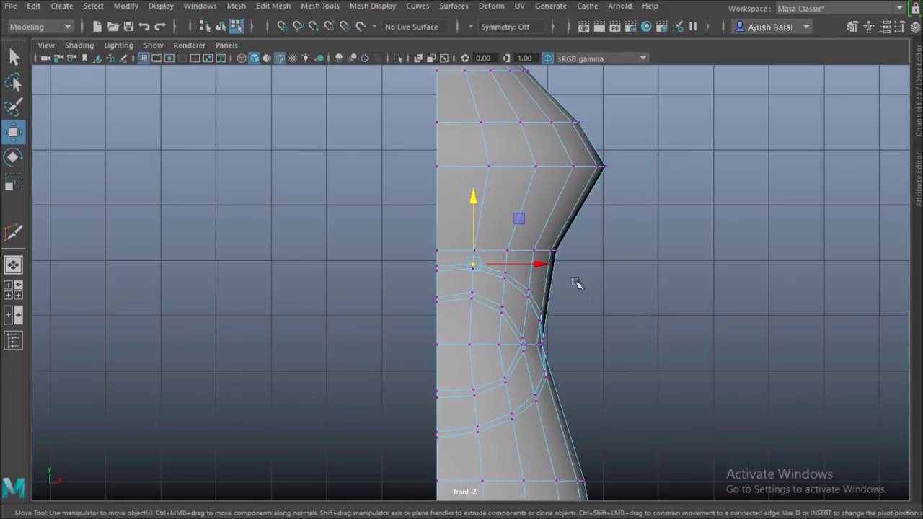
middle_click_drag(579, 286, 563, 250, "alt")
scroll(560, 250, "up", 3)
scroll(549, 268, "up", 3)
left_click(343, 244)
left_click_drag(342, 180, 352, 204)
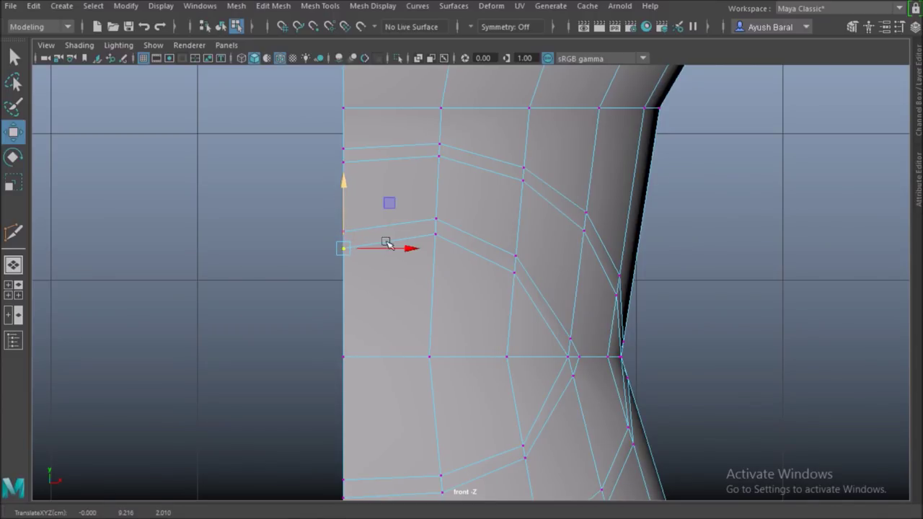
middle_click_drag(571, 369, 547, 239, "alt")
left_click(506, 329)
left_click_drag(502, 270, 505, 275, "ctrl+shift")
middle_click_drag(612, 305, 619, 341, "alt")
In the perspective view, slide the larger arc's lower outline vertex near its side tip along the vertical edge.
key("space")
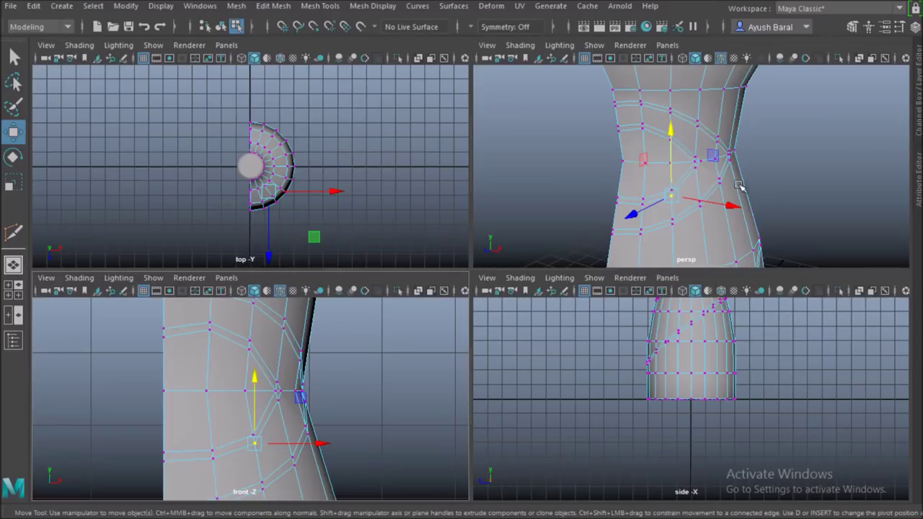
key("space")
left_click_drag(676, 272, 576, 286, "alt")
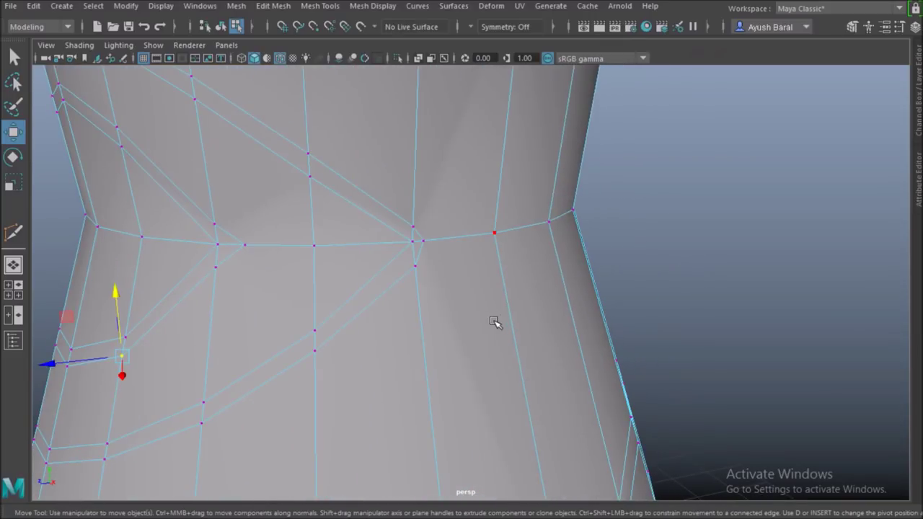
scroll(495, 322, "down", 3)
left_click(395, 231)
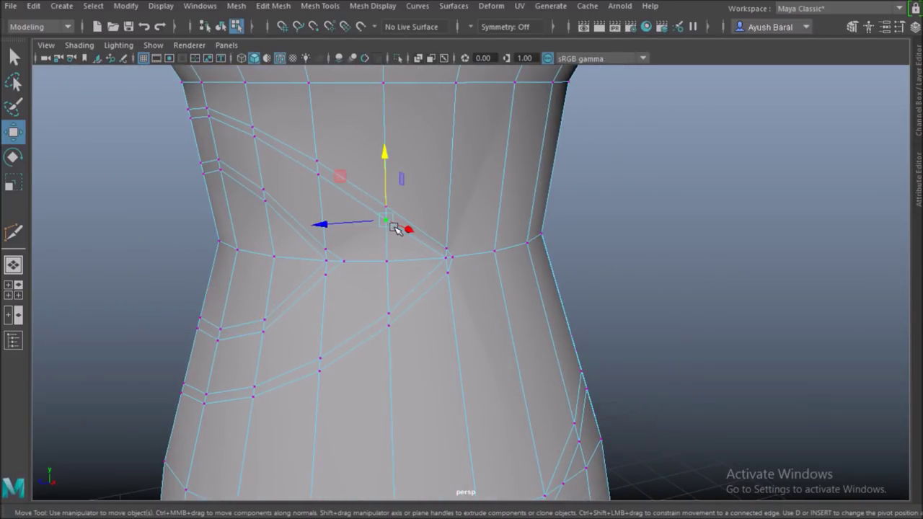
key("f")
left_click_drag(469, 218, 469, 221, "ctrl+shift")
Slide two more vertices on the lower outline of the larger arc's upper half along their vertical edges.
scroll(494, 268, "down", 5)
left_click_drag(489, 300, 505, 282, "alt")
left_click(323, 166)
left_click_drag(321, 109, 322, 114, "ctrl+shift")
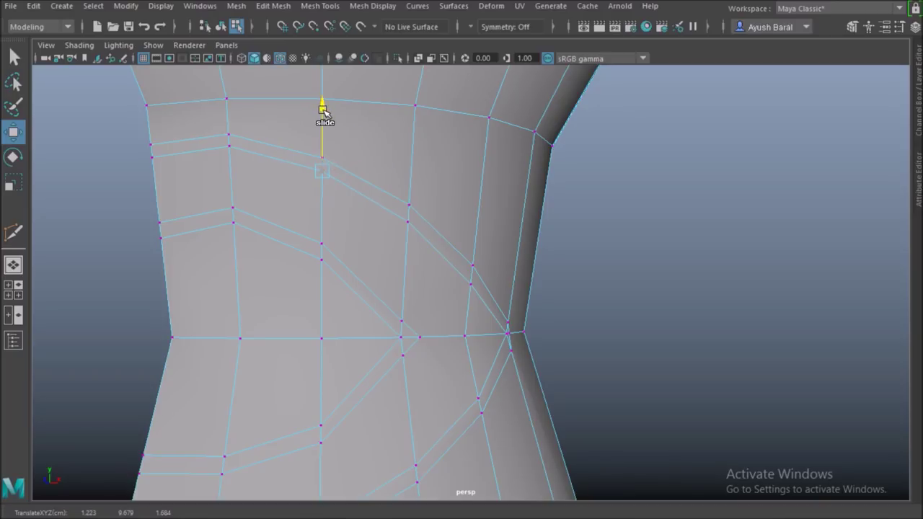
left_click(228, 140)
left_click_drag(229, 90, 231, 101, "ctrl+shift")
Weld the vertices above and below the larger arc's side tip onto its outer tip vertex with Target Weld.
scroll(389, 303, "down", 3)
left_click_drag(390, 303, 512, 386, "alt")
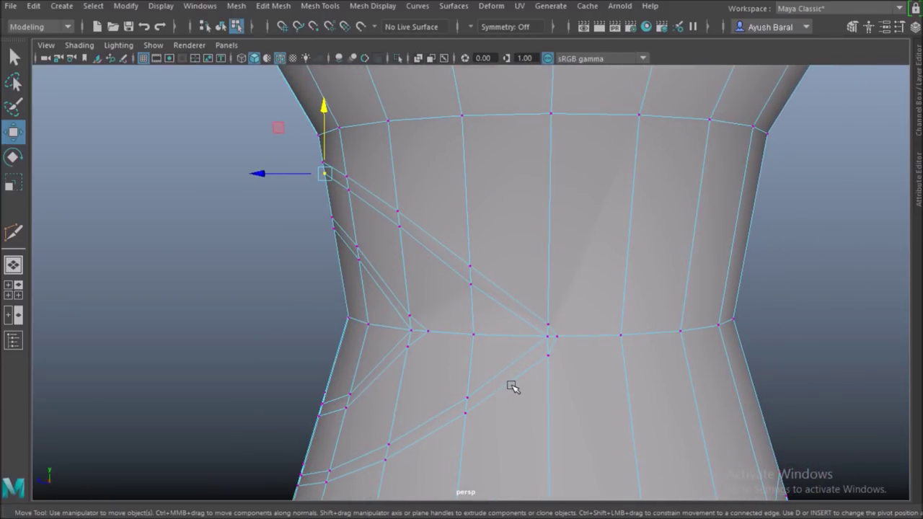
right_click(445, 188, "shift")
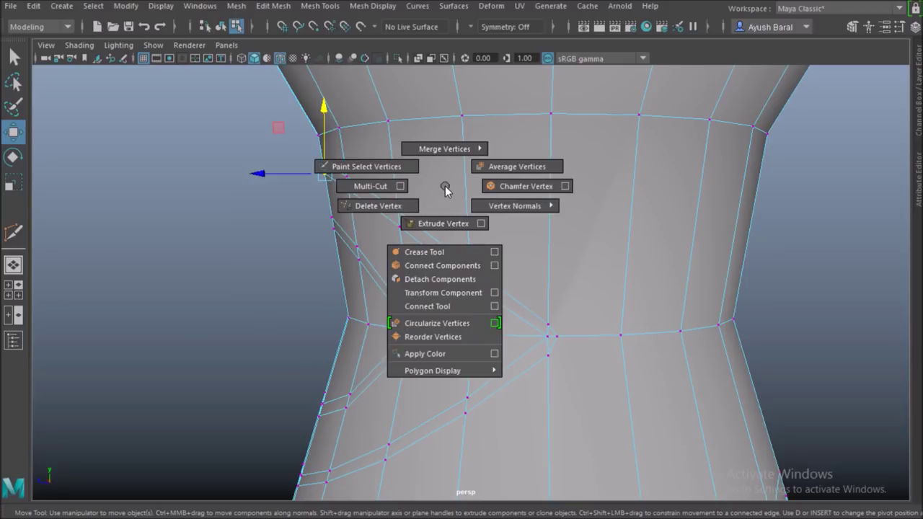
key("F8")
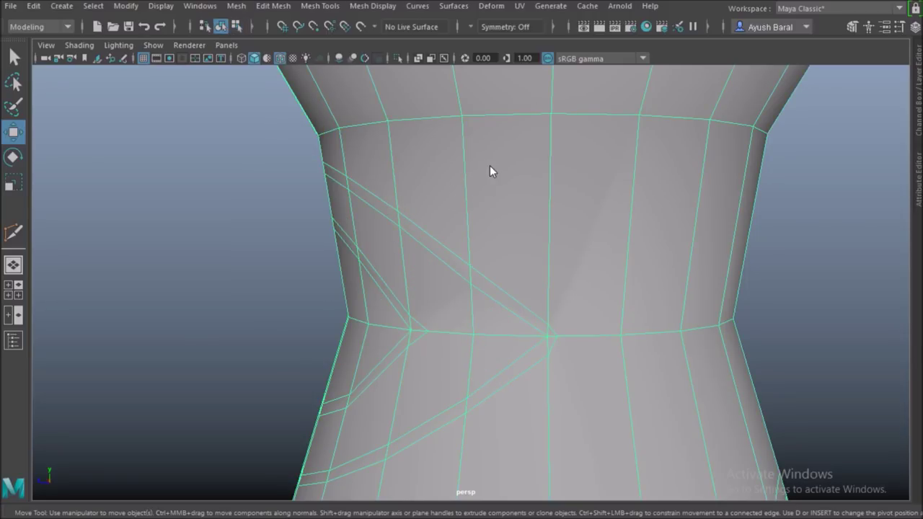
right_click(490, 166, "shift")
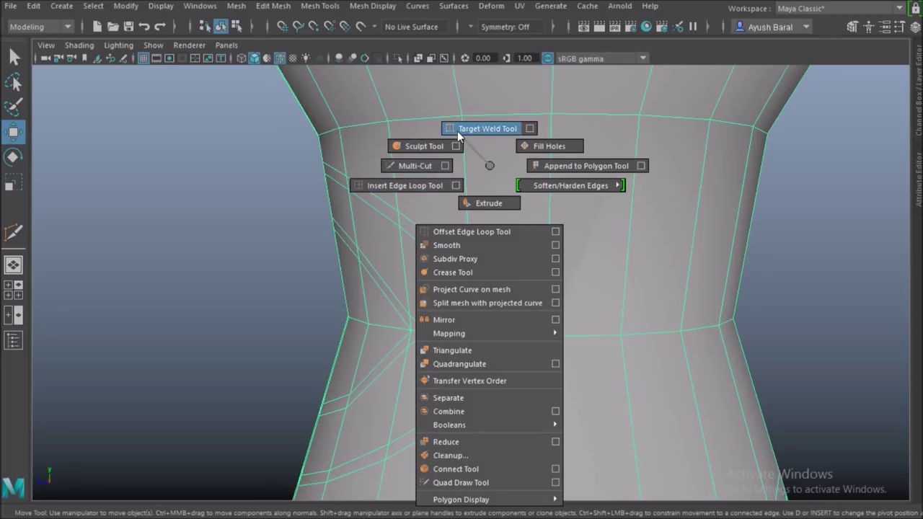
right_click_drag(459, 135, 457, 130, "shift")
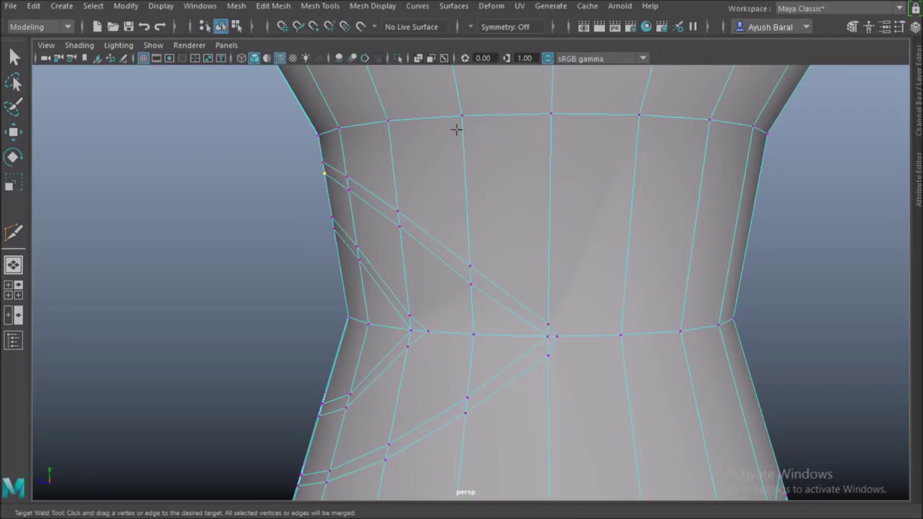
left_click(316, 7)
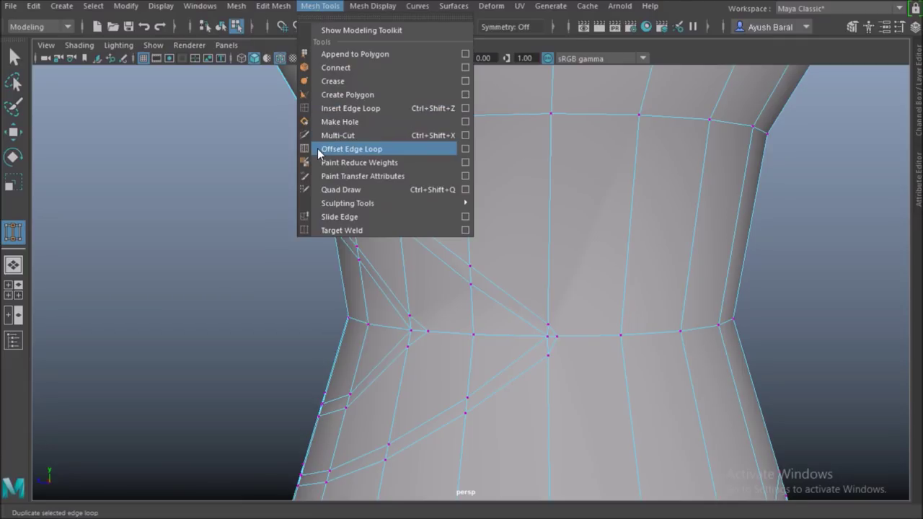
left_click(335, 231)
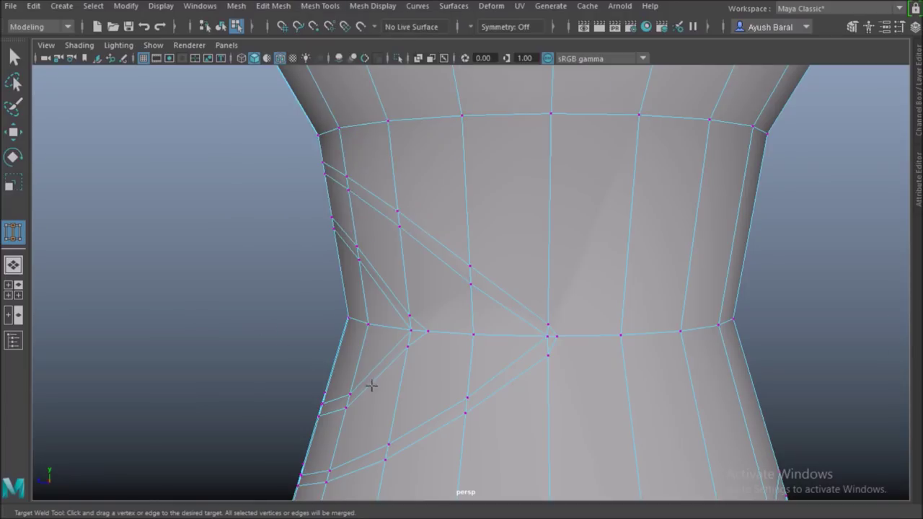
scroll(371, 386, "up", 4)
middle_click_drag(601, 407, 537, 301, "alt")
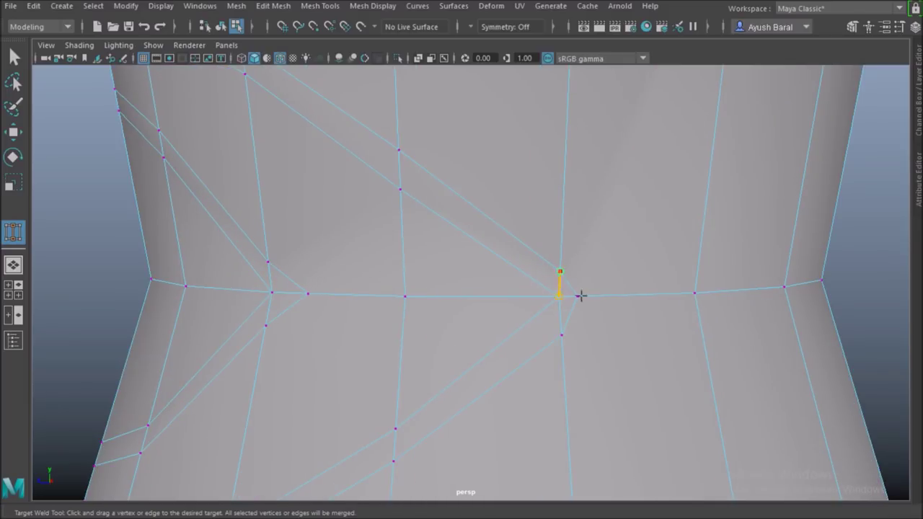
left_click_drag(590, 301, 588, 300)
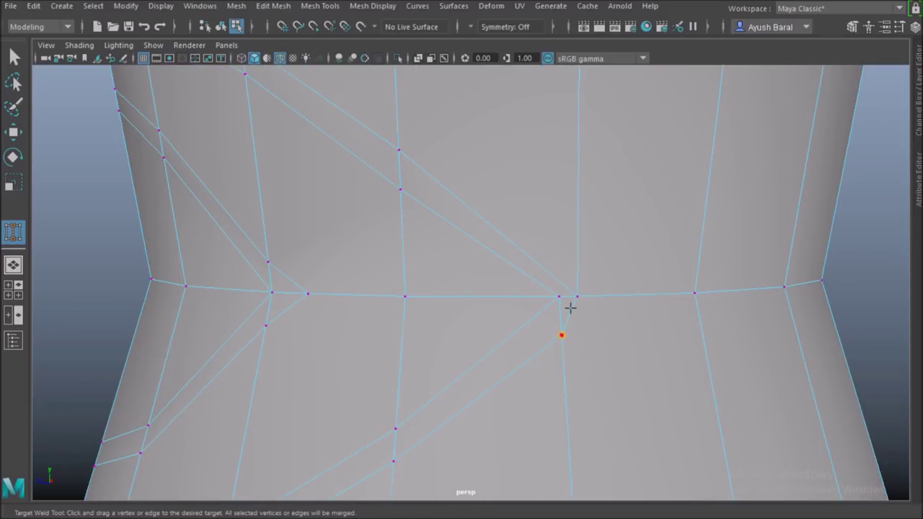
Weld the vertices above and below the smaller arc's side tip onto its outer tip vertex.
scroll(533, 344, "down", 1)
middle_click_drag(520, 346, 585, 282, "alt")
scroll(563, 295, "down", 3)
left_click_drag(421, 355, 482, 355, "alt")
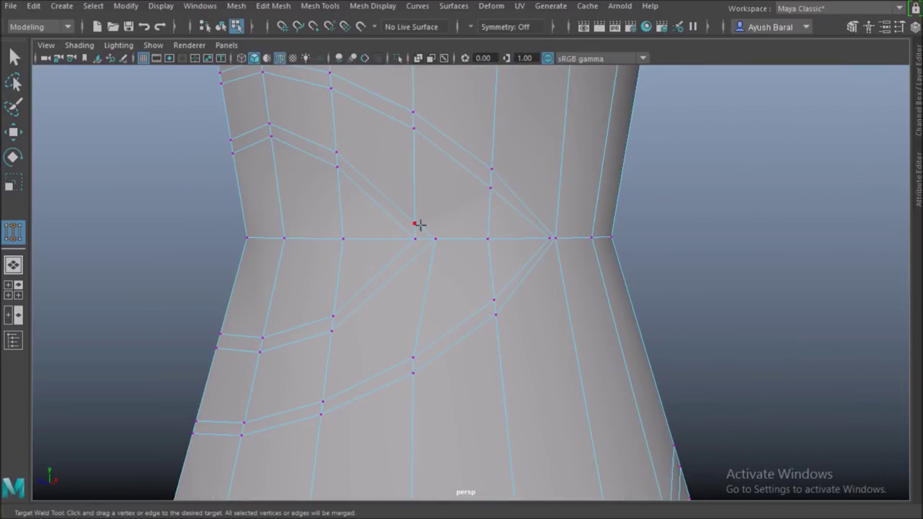
left_click_drag(441, 225, 403, 206)
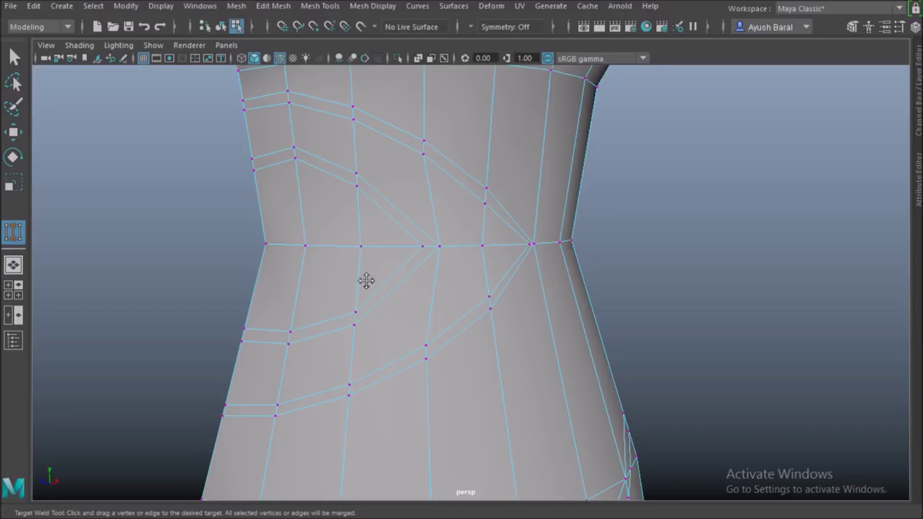
middle_click_drag(367, 281, 414, 297, "alt")
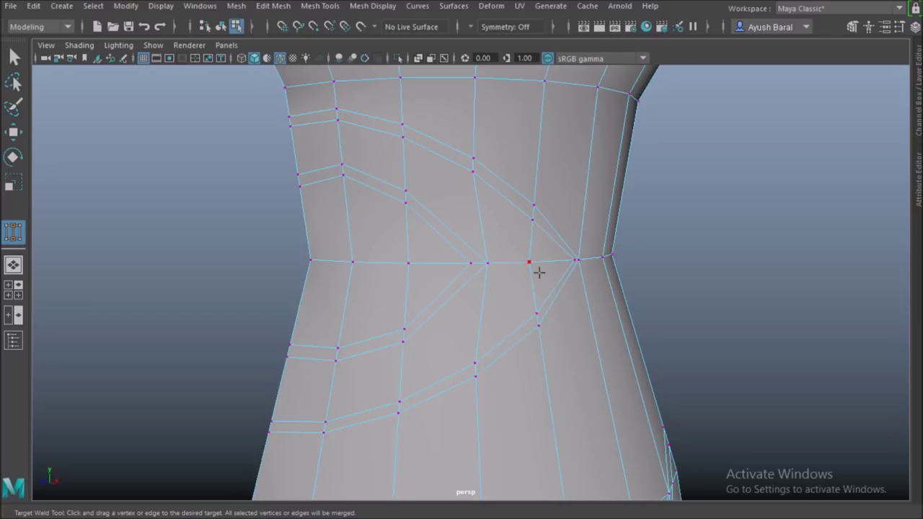
Examine the diagonal band around the lower bottle where it crosses the horizontal edge loops.
scroll(538, 278, "down", 6)
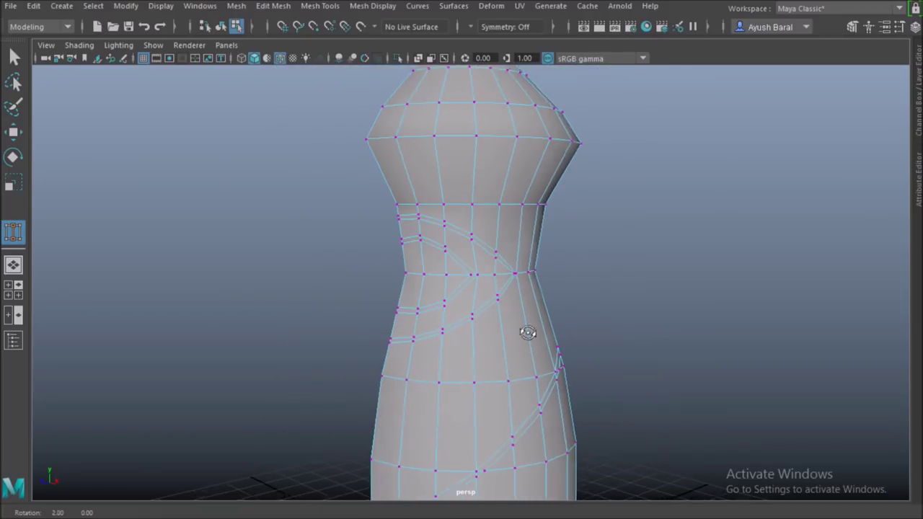
left_click_drag(534, 390, 481, 401, "alt")
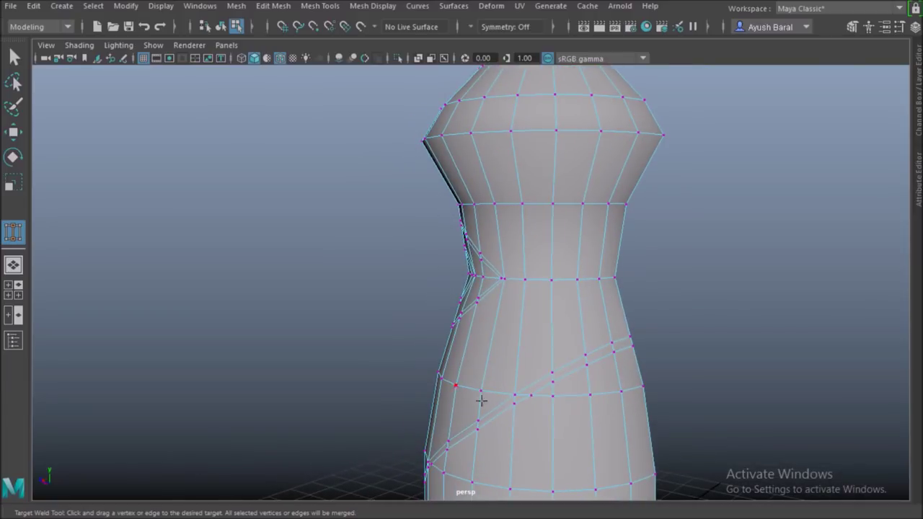
middle_click_drag(521, 404, 532, 294, "alt")
scroll(531, 295, "up", 3)
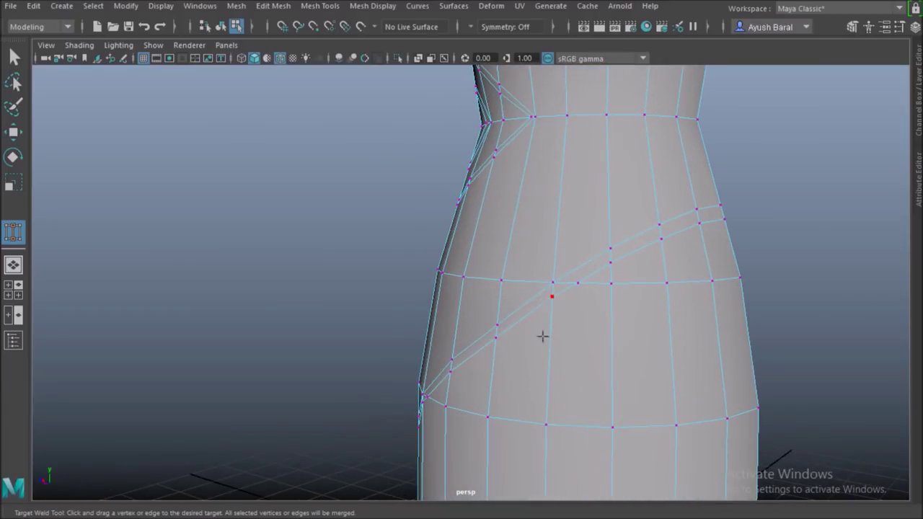
left_click_drag(550, 352, 569, 350, "alt")
scroll(574, 351, "up", 3)
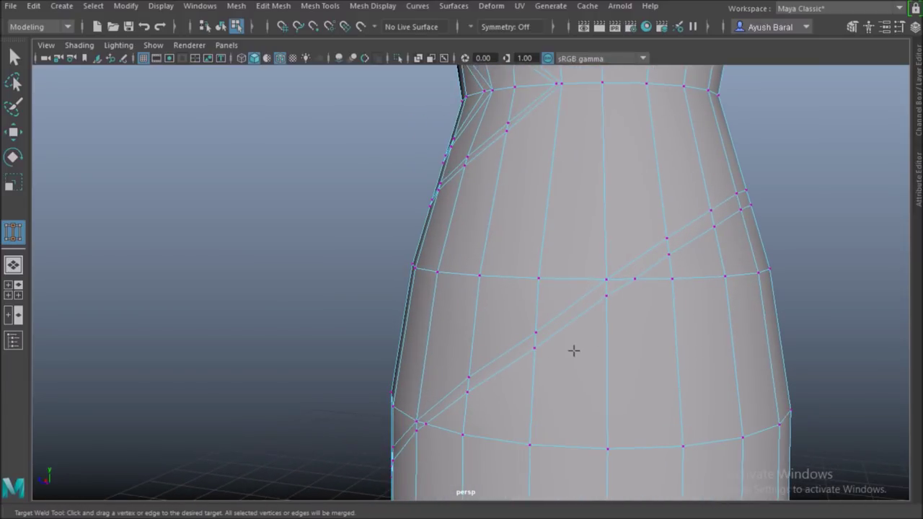
scroll(564, 354, "down", 3)
scroll(532, 356, "down", 4)
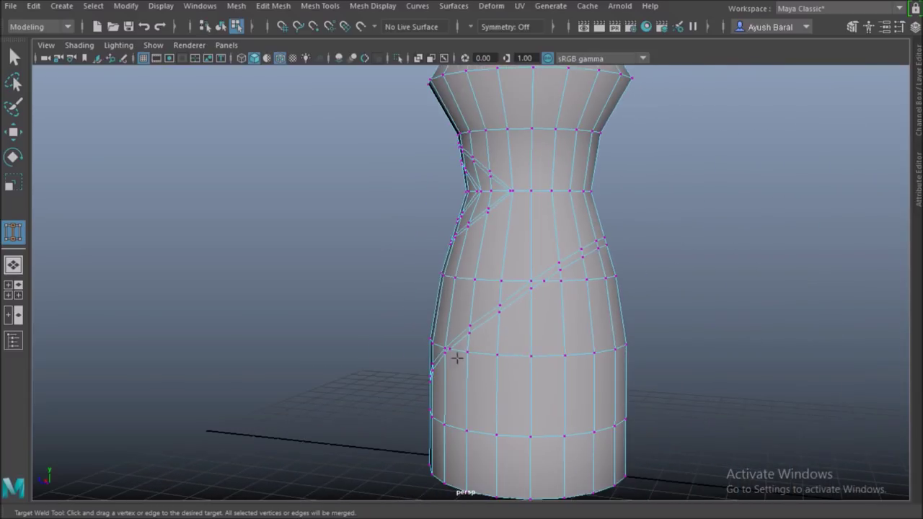
left_click_drag(457, 356, 579, 356, "alt")
Return the bottle to object mode and select its 4-sided faces with Cleanup set to select matching polygons.
right_click_drag(483, 250, 530, 98)
scroll(520, 241, "down", 4)
left_click_drag(450, 283, 487, 287, "alt")
left_click(237, 6)
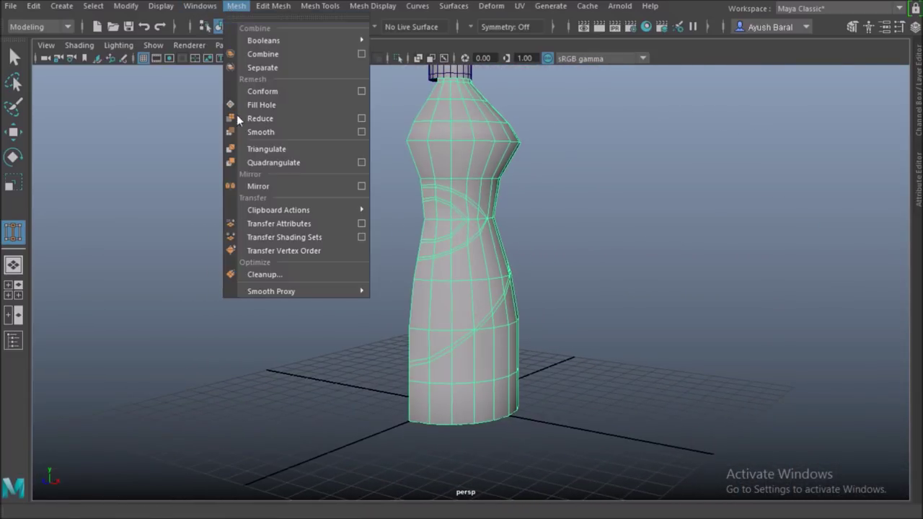
left_click(244, 276)
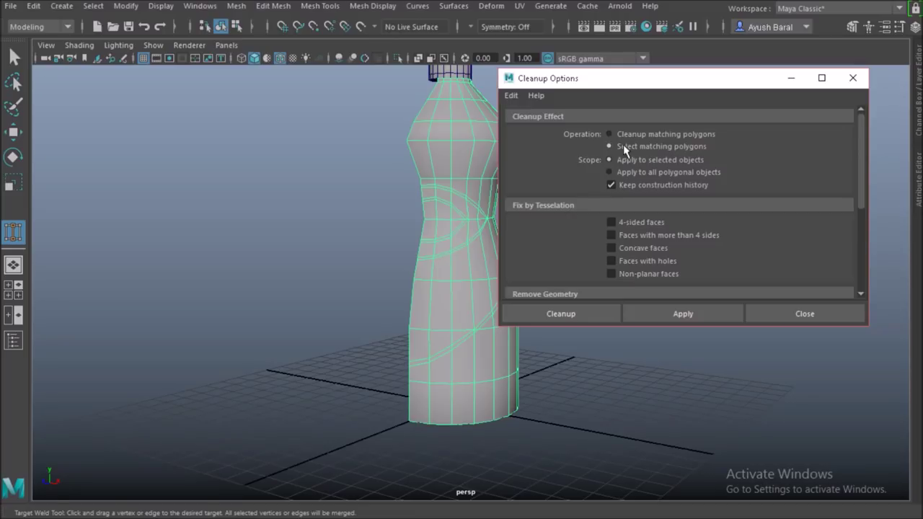
left_click(611, 223)
left_click(648, 315)
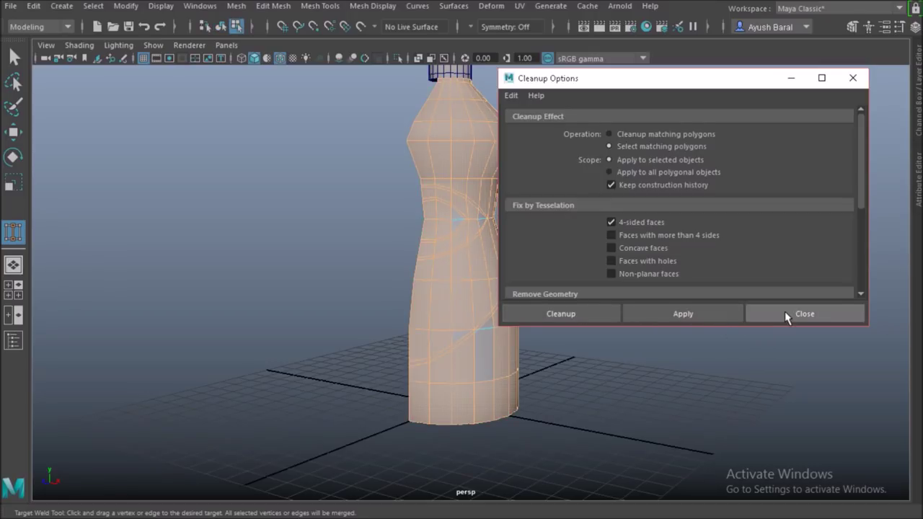
left_click(802, 313)
Invert the face selection across the whole bottle.
scroll(721, 319, "down", 5)
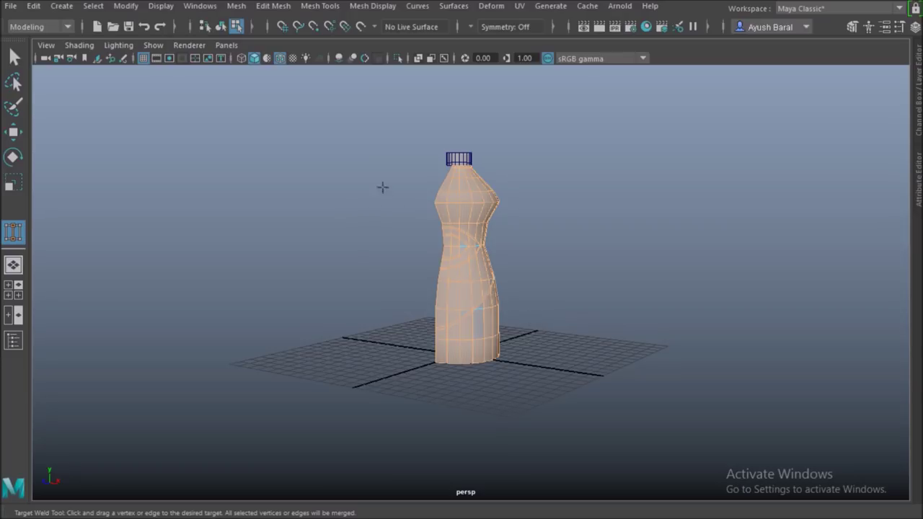
key("q")
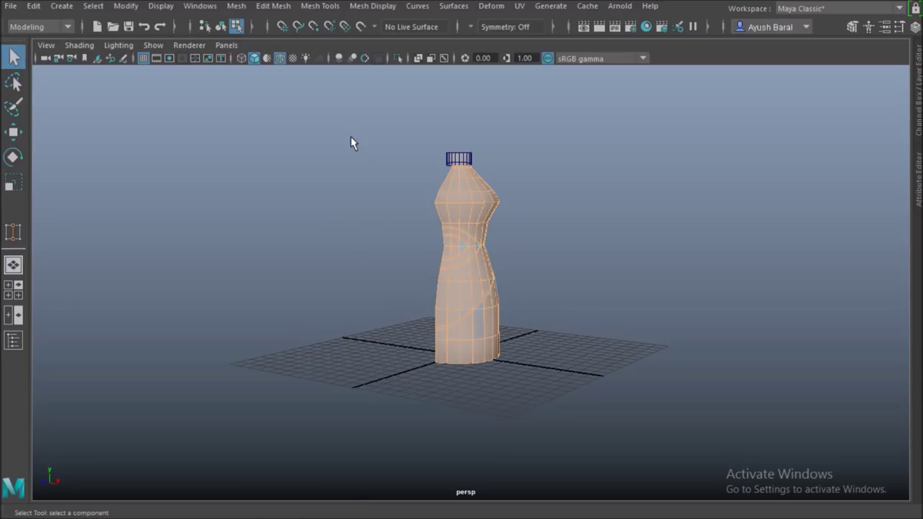
left_click_drag(350, 141, 601, 401)
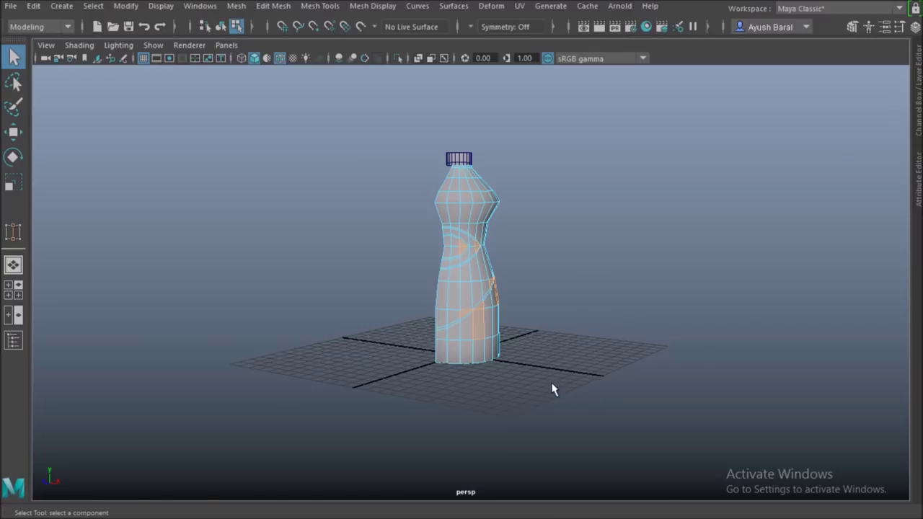
Examine the selected non-quad faces around the arc tips and along the lower diagonal band.
scroll(570, 369, "up", 5)
left_click_drag(575, 363, 524, 348, "alt")
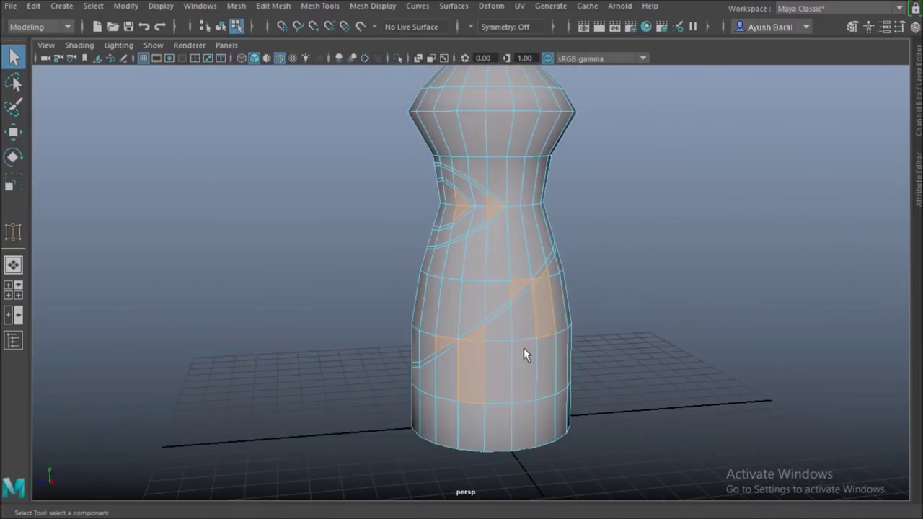
left_click(466, 357)
scroll(466, 359, "up", 3)
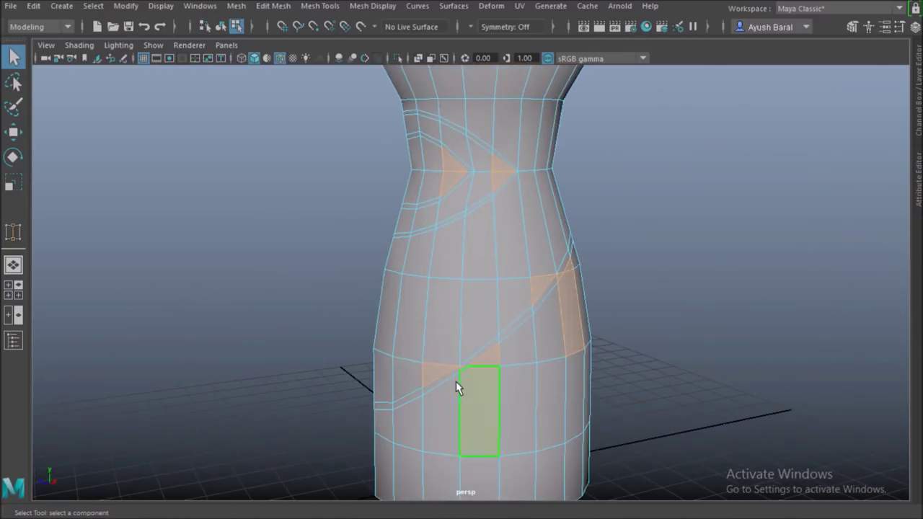
left_click_drag(479, 353, 486, 323, "alt")
left_click_drag(545, 296, 471, 199, "alt")
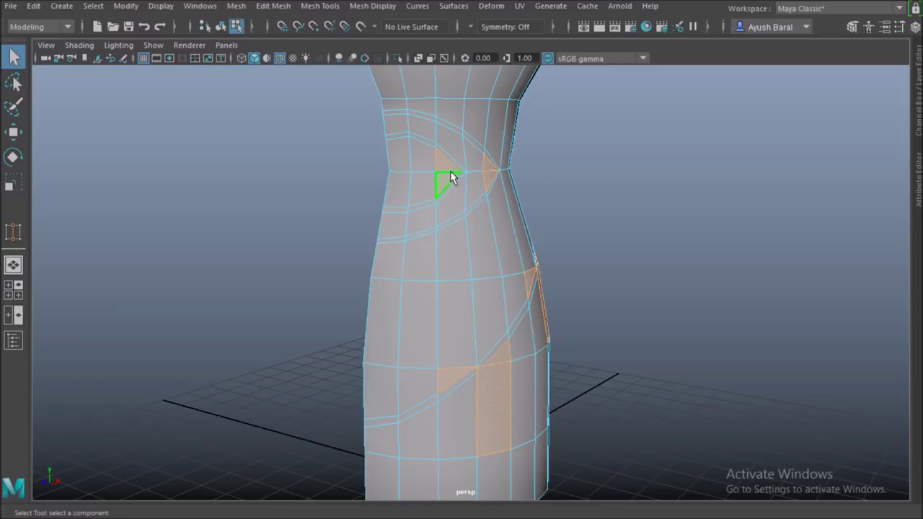
scroll(435, 183, "up", 1)
middle_click_drag(435, 190, 470, 288, "alt")
scroll(470, 285, "up", 2)
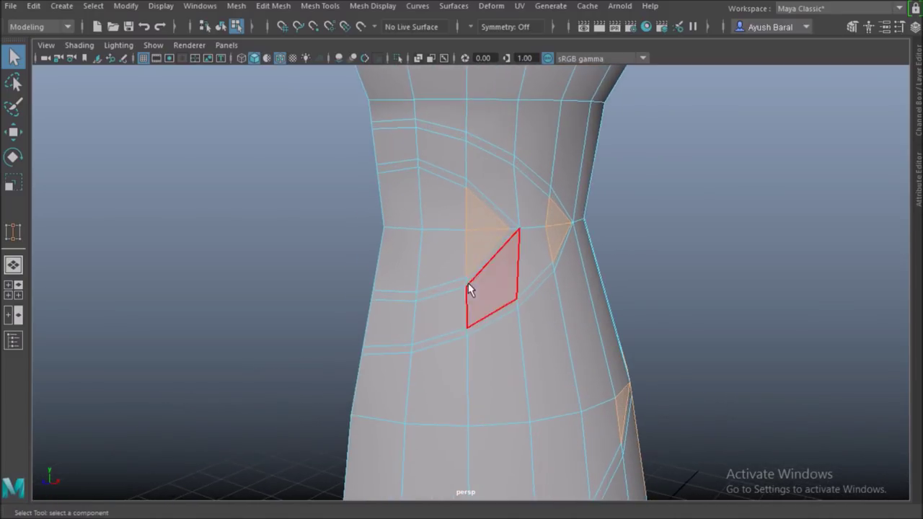
scroll(470, 286, "up", 2)
Split the edge rings inside the smaller arc, one above and one below the horizontal waist line.
right_click_drag(412, 114, 408, 81)
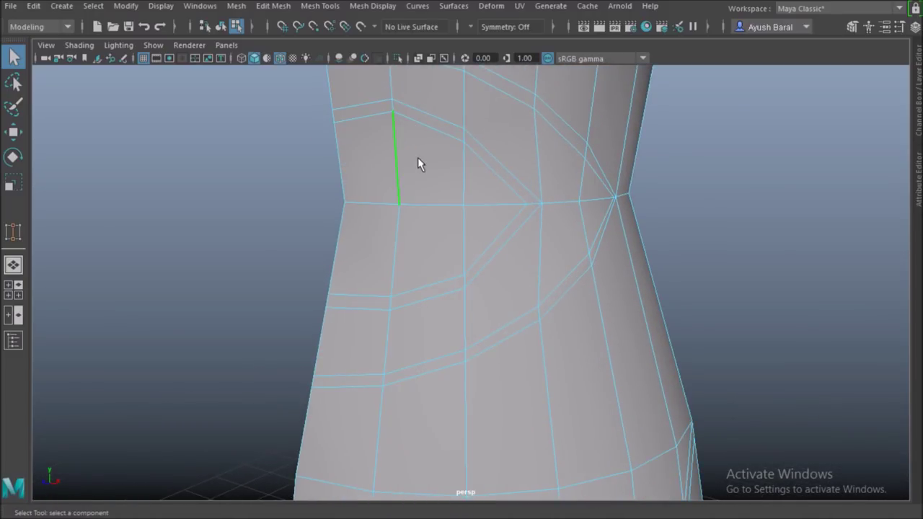
right_click_drag(420, 157, 421, 220, "ctrl")
left_click(406, 246)
key("g")
Move the two end vertices of the new edge rows inside the smaller arc along X, away from its side tip.
right_click_drag(467, 193, 402, 127)
left_click(458, 178)
left_click(466, 243, "shift")
key("w")
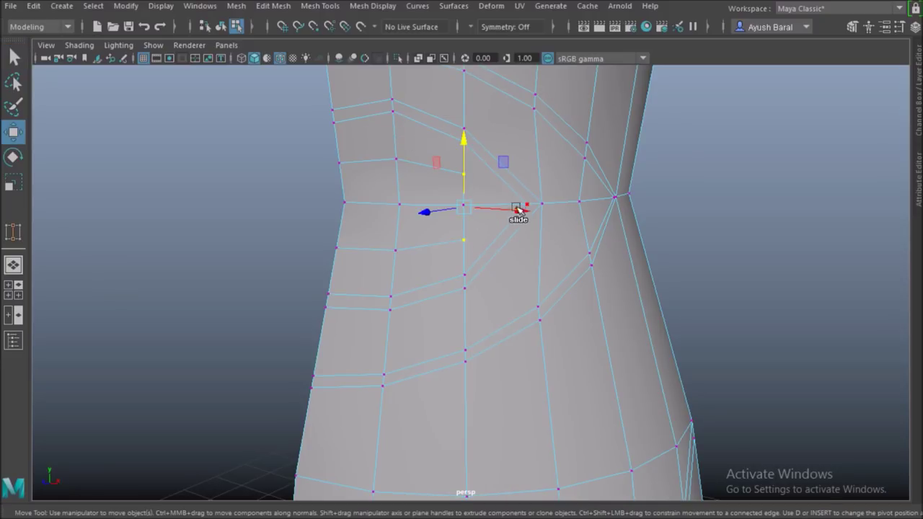
left_click_drag(519, 217, 495, 211)
left_click_drag(563, 237, 397, 313, "alt")
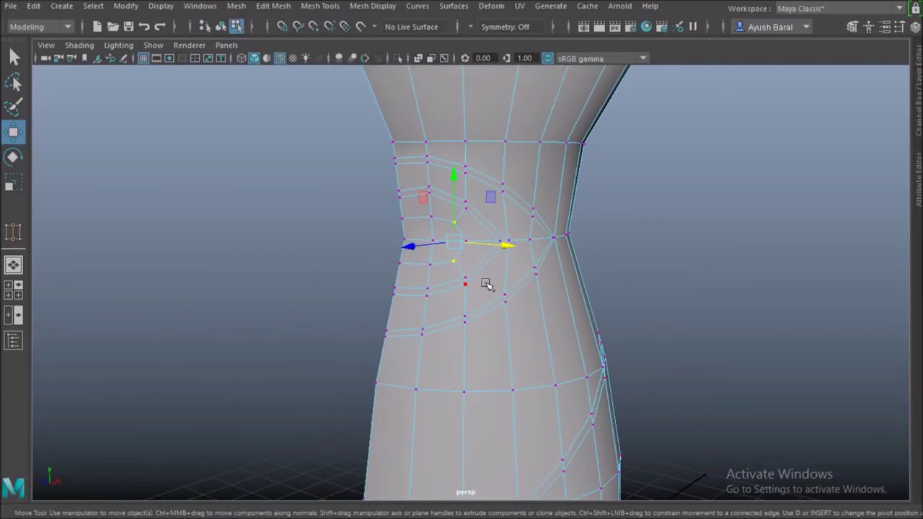
mouse_move(488, 282)
left_mouse_down("alt")
mouse_move(546, 274)
mouse_move(498, 284)
left_mouse_up("alt")
scroll(559, 217, "up", 2)
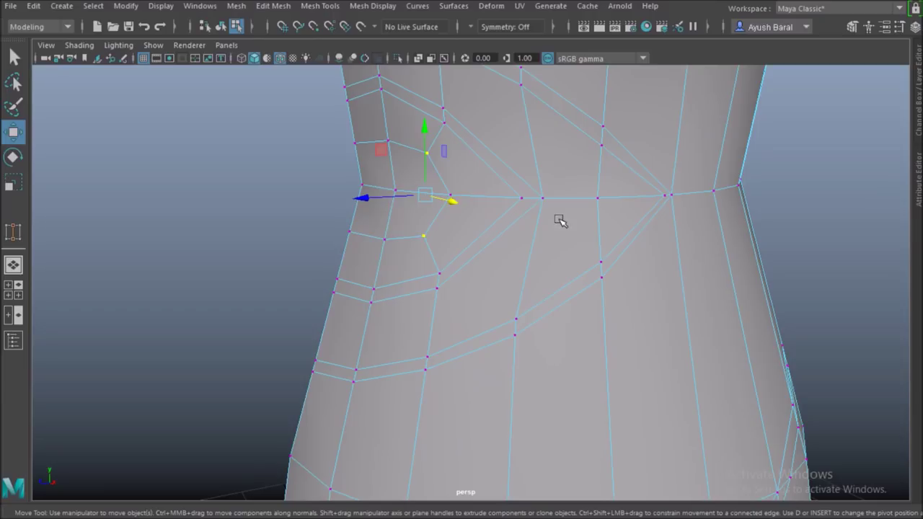
right_click_drag(551, 148, 537, 81)
left_click(526, 122)
left_click(538, 218, "shift")
right_click_drag(567, 160, 535, 279, "shift")
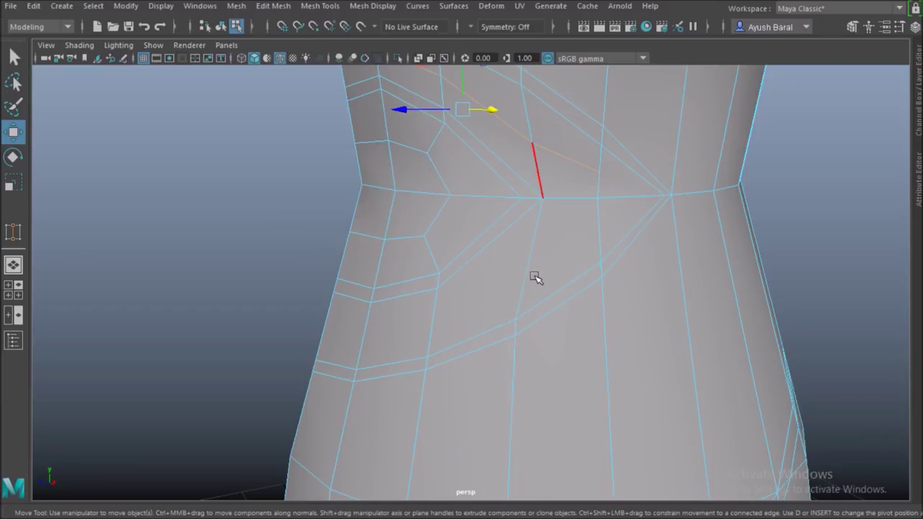
key("ctrl+z")
key("ctrl+z")
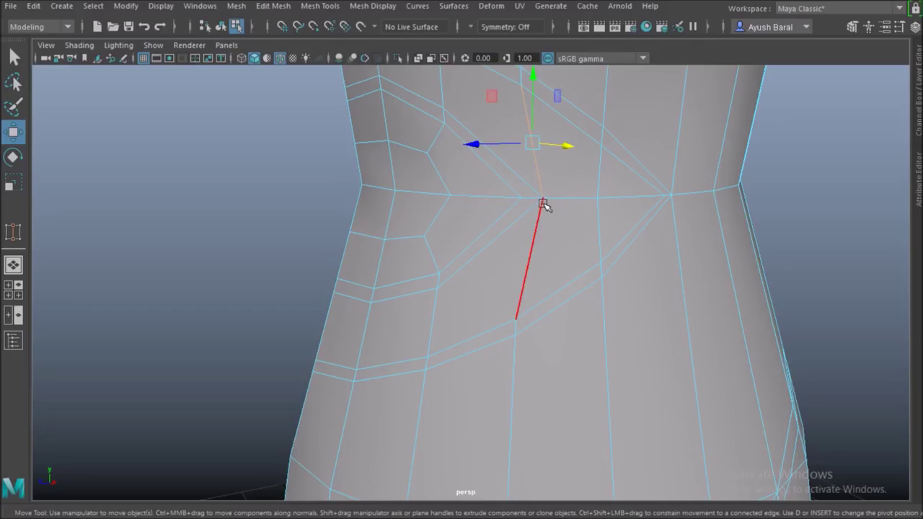
Split the edge rings between the smaller and larger arcs, one above and one below the waist line.
left_click(815, 198)
left_click(520, 161)
right_click_drag(548, 134, 406, 272, "shift")
left_click(523, 268)
right_click_drag(538, 216, 461, 371, "shift")
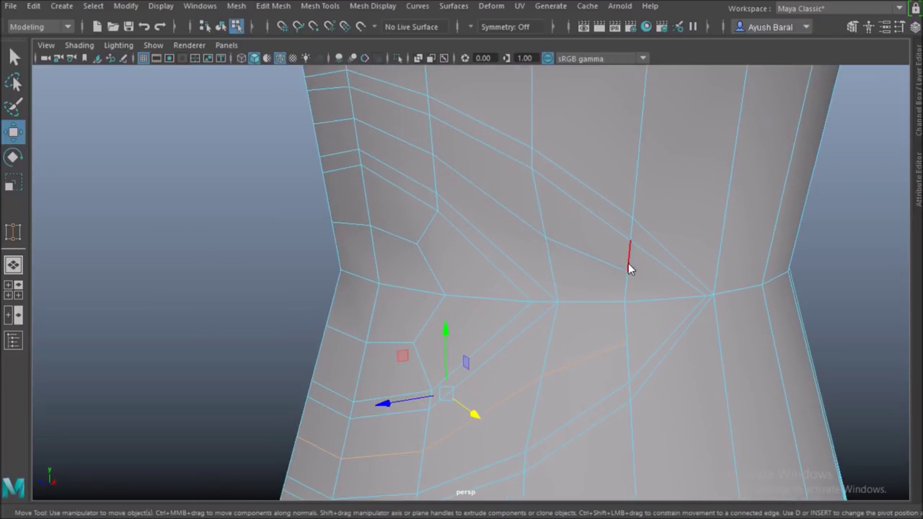
Move the two end vertices of the new edge rows between the smaller and larger arcs along Z, away from the larger arc's tip.
right_click_drag(628, 267, 549, 102)
left_click(629, 273)
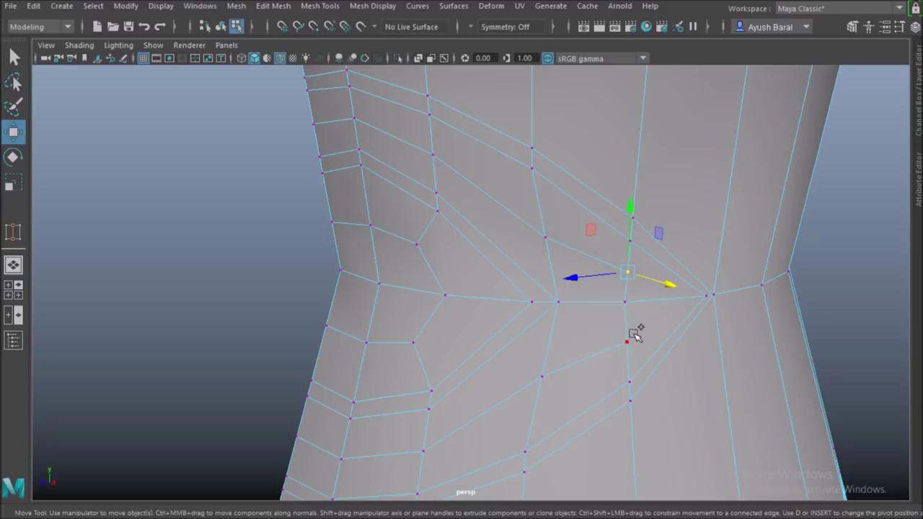
left_click(636, 334, "shift")
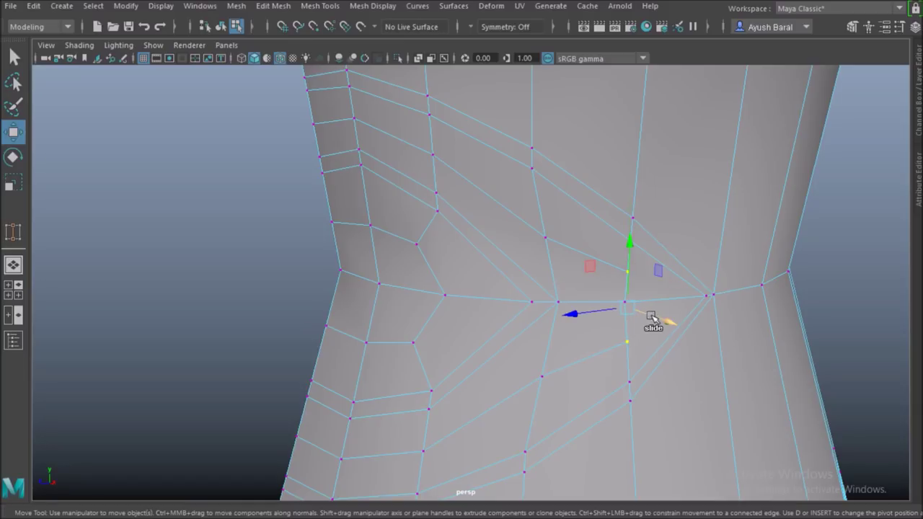
left_click_drag(659, 318, 637, 319, "ctrl+shift")
key("ctrl+z")
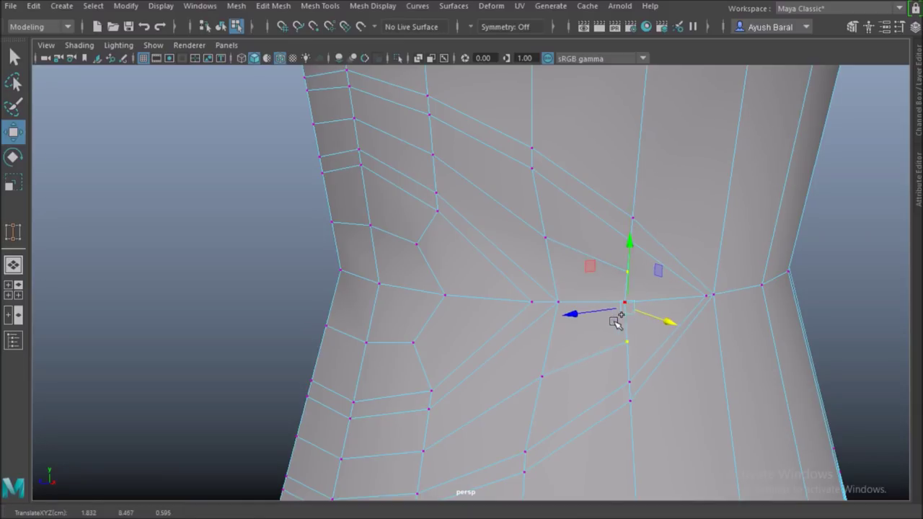
left_click_drag(581, 316, 553, 315, "ctrl+shift")
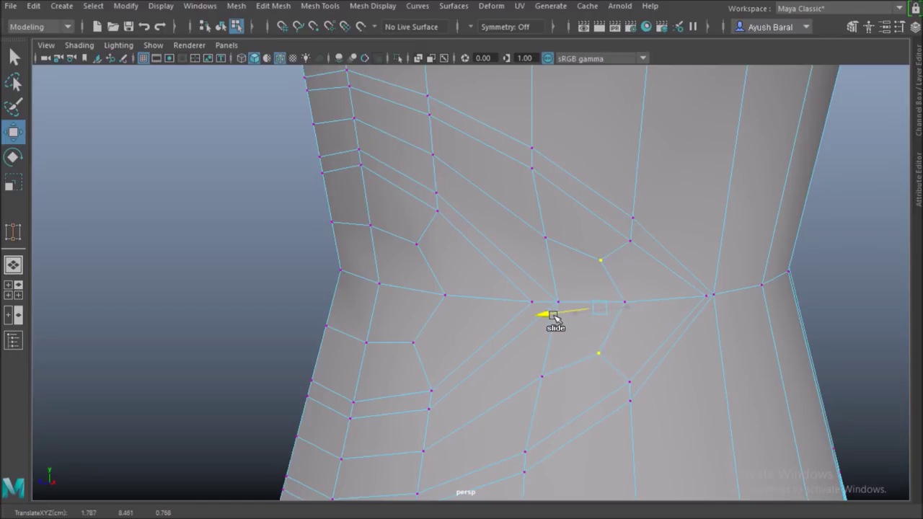
scroll(604, 336, "down", 5)
Examine where the lower diagonal band crosses the horizontal edge loops around the bottle body.
left_click_drag(604, 336, 659, 325, "alt")
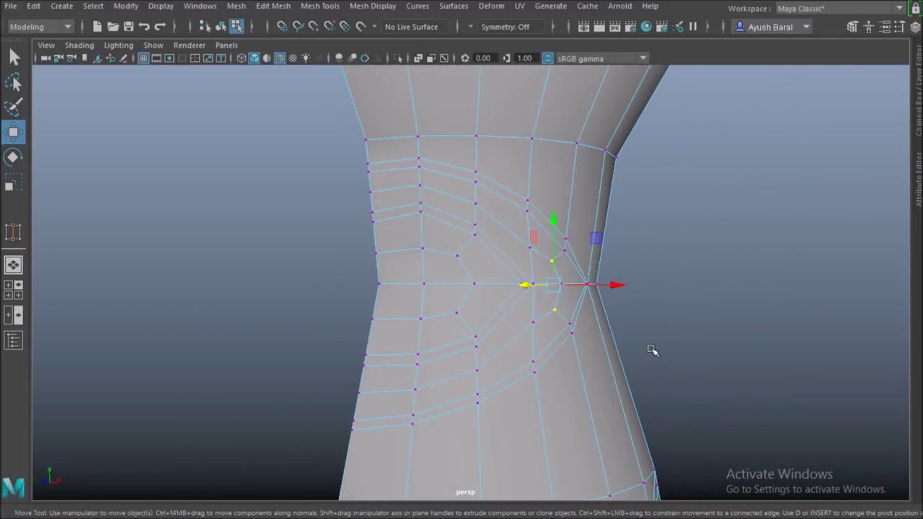
left_click_drag(611, 351, 495, 346, "alt")
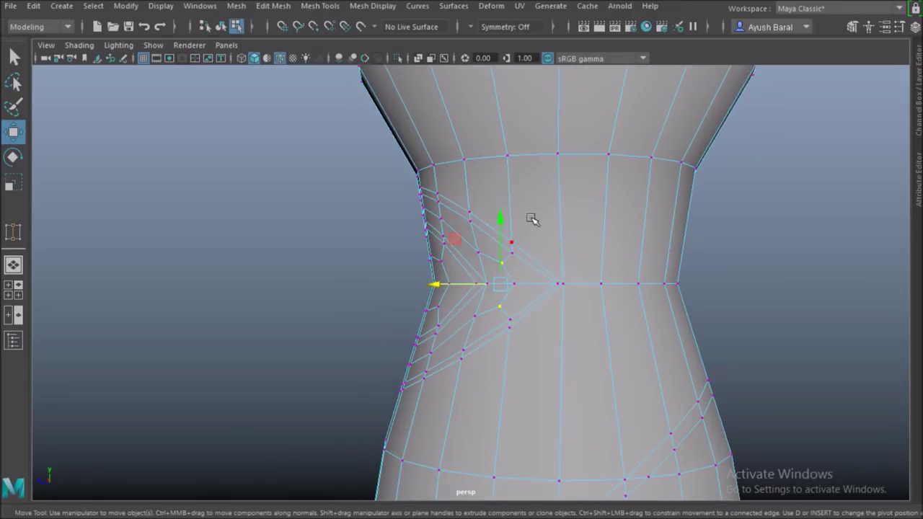
middle_click_drag(560, 357, 531, 183, "alt")
left_click_drag(541, 306, 524, 304, "alt")
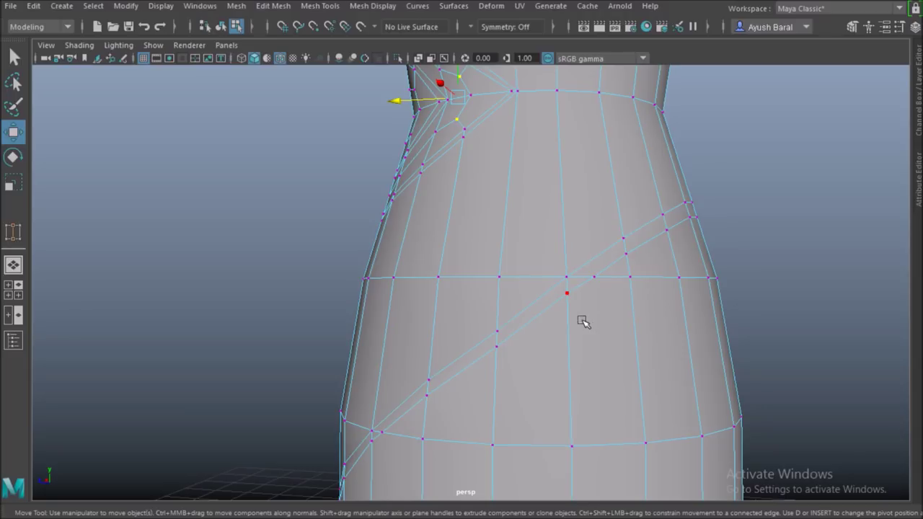
scroll(583, 322, "up", 2)
left_click_drag(601, 323, 575, 321, "alt")
right_click_drag(561, 270, 555, 86)
left_click(553, 289)
left_click_drag(553, 288, 542, 392, "alt")
middle_click_drag(542, 392, 502, 244, "alt")
right_click_drag(503, 243, 554, 296, "alt")
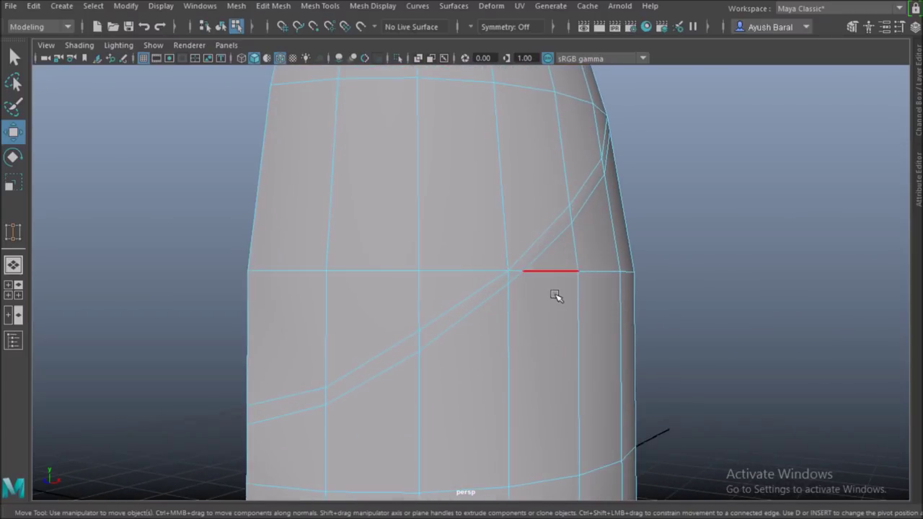
left_click_drag(555, 295, 522, 312, "alt")
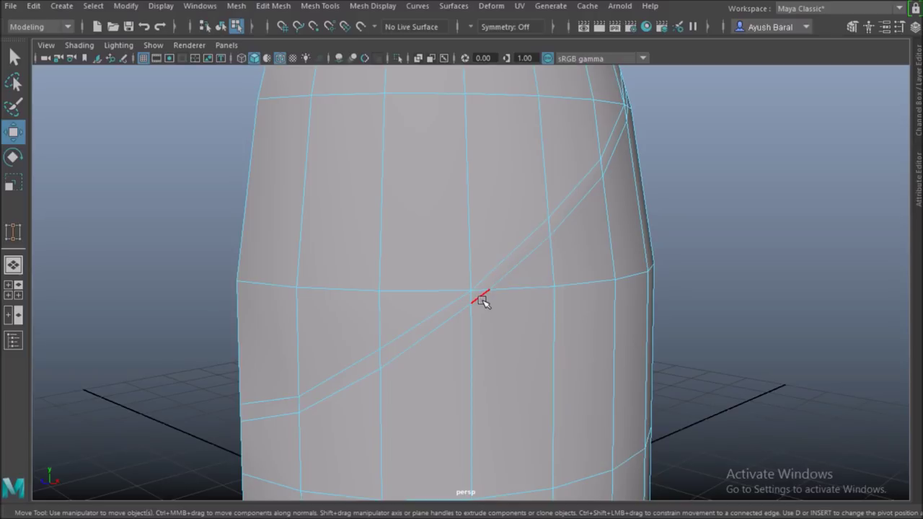
Try to weld the band's lower-edge vertex onto the neighbouring loop vertex at the lower loop crossing with Target Weld.
right_click_drag(478, 303, 422, 121)
left_click(14, 233)
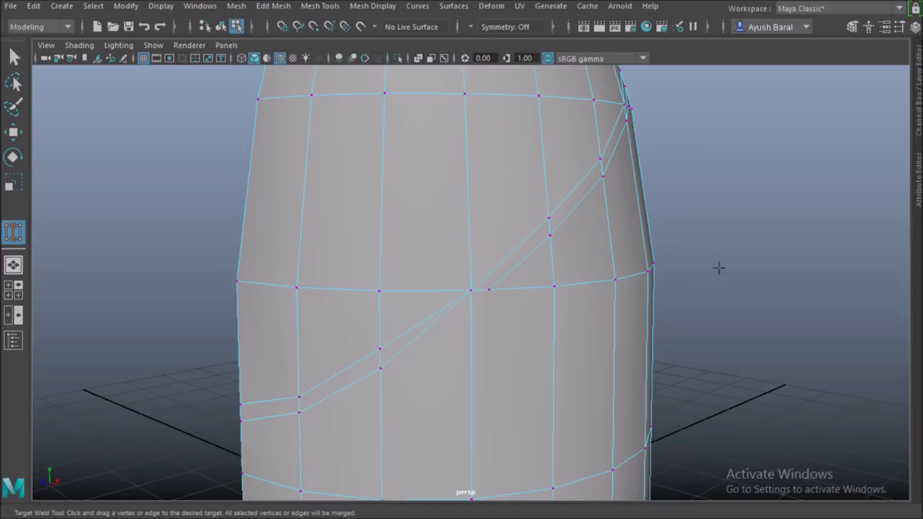
left_click_drag(502, 291, 502, 290)
scroll(505, 321, "down", 2)
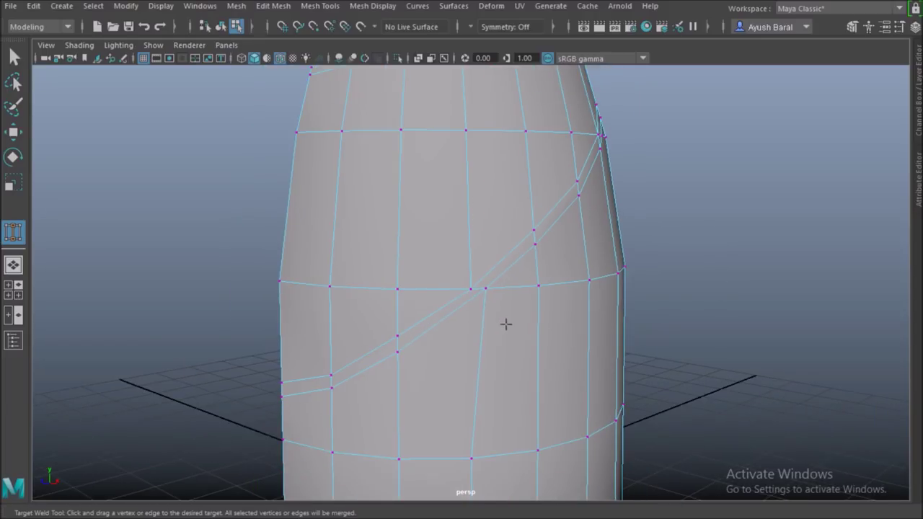
scroll(506, 324, "down", 1)
scroll(497, 325, "up", 2)
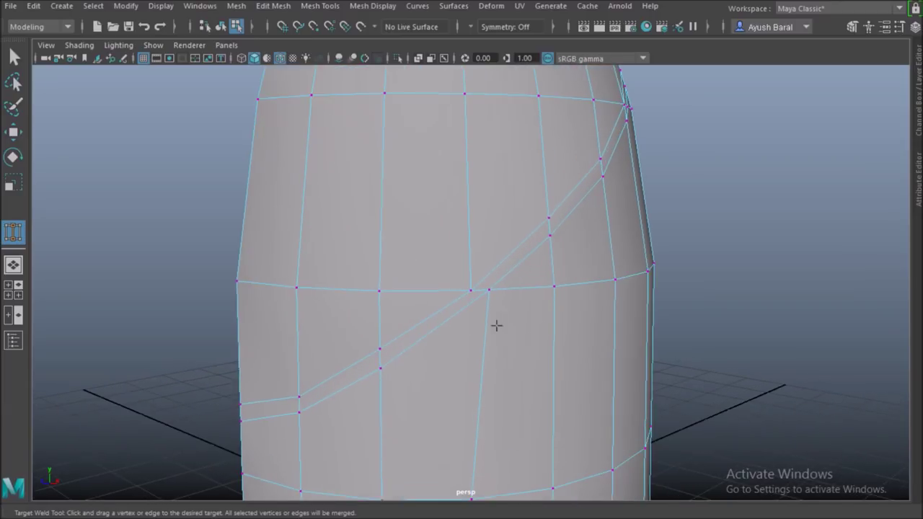
Try the same target weld at the band's crossing with the next loop up, and undo the band welds.
middle_click_drag(495, 325, 498, 264, "alt")
left_click_drag(568, 229, 511, 247, "alt")
middle_click_drag(524, 240, 510, 298, "alt")
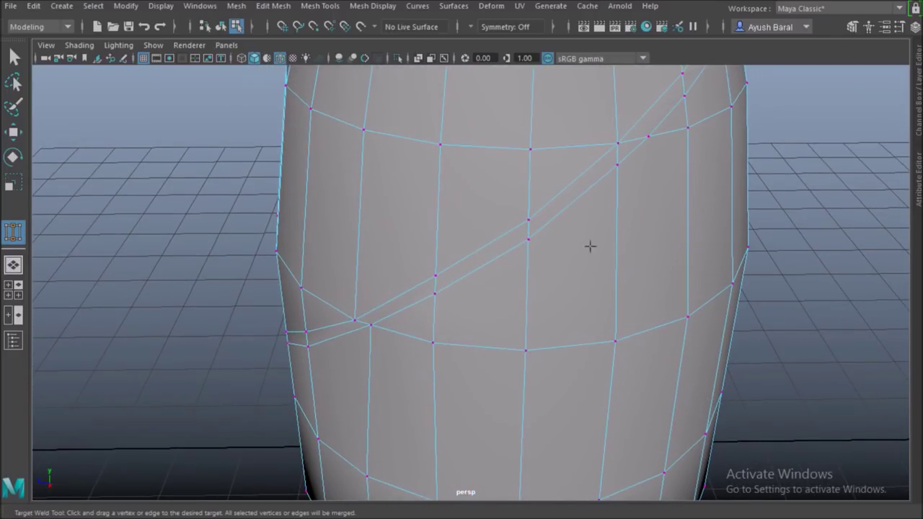
left_click_drag(649, 137, 648, 137)
mouse_move(636, 220)
left_mouse_down("alt")
mouse_move(631, 236)
mouse_move(591, 247)
mouse_move(569, 247)
mouse_move(561, 228)
mouse_move(635, 220)
left_mouse_up("alt")
mouse_move(497, 242)
left_mouse_down("alt")
mouse_move(527, 251)
mouse_move(494, 257)
left_mouse_up("alt")
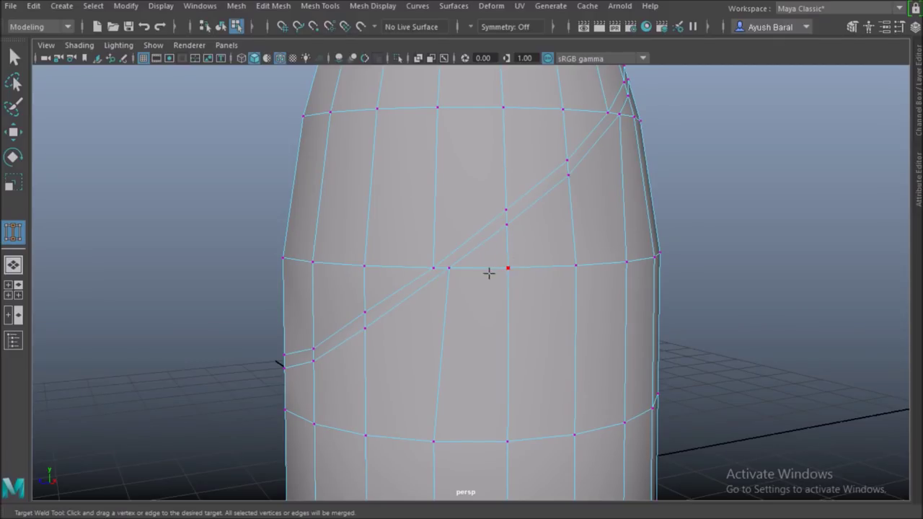
mouse_move(529, 277)
left_mouse_down("alt")
mouse_move(548, 279)
mouse_move(524, 290)
left_mouse_up("alt")
key("ctrl+z")
left_click_drag(525, 301, 505, 264, "alt")
Try deleting the horizontal edge loop at the band's lower crossing, and undo the deletion.
right_click_drag(508, 115, 497, 96)
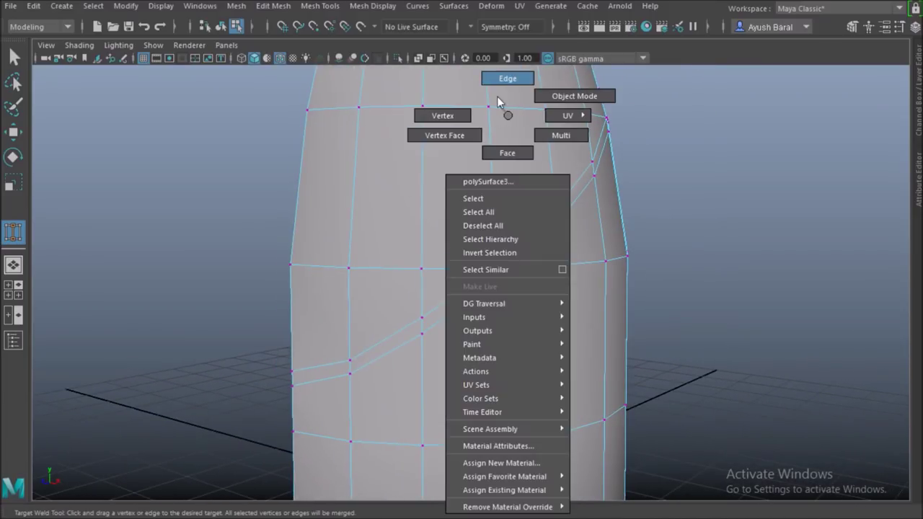
key("q")
double_click(556, 262)
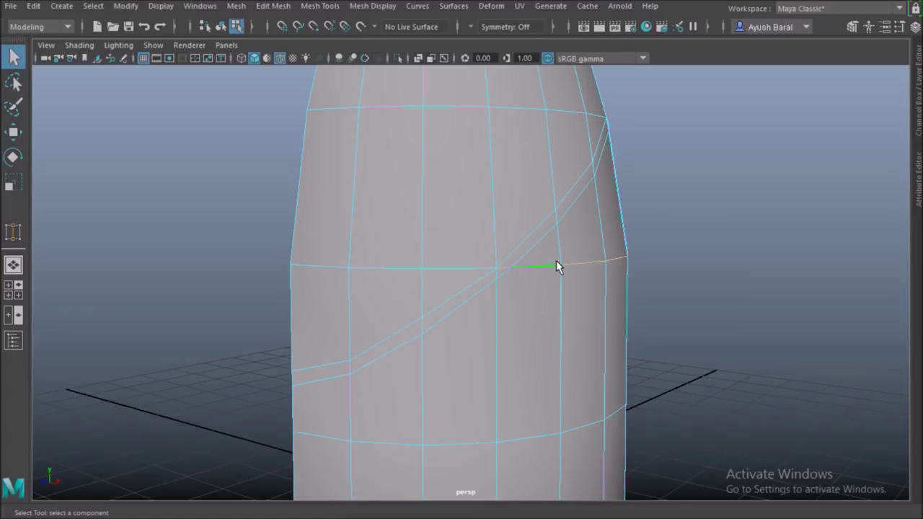
double_click(461, 264, "shift")
right_click_drag(472, 261, 408, 291, "shift")
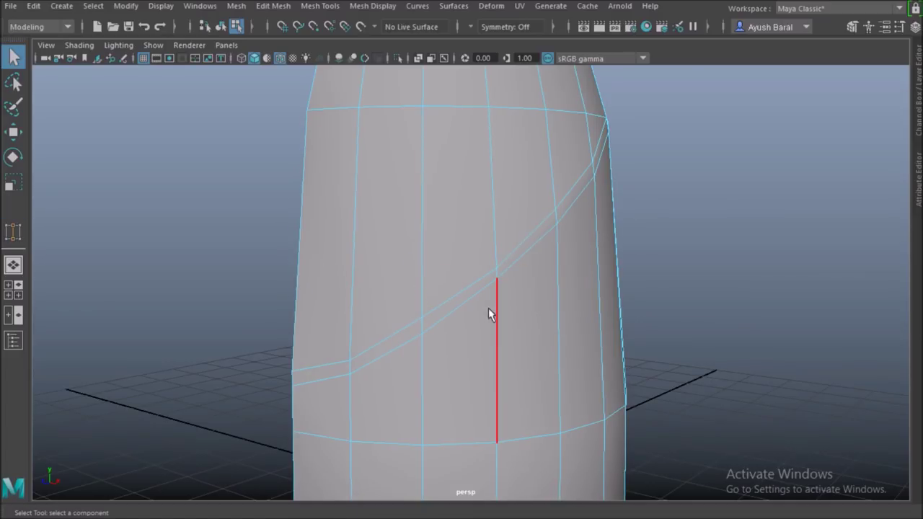
scroll(517, 333, "down", 3)
left_click_drag(517, 334, 486, 336, "alt")
right_click_drag(418, 321, 608, 340, "alt")
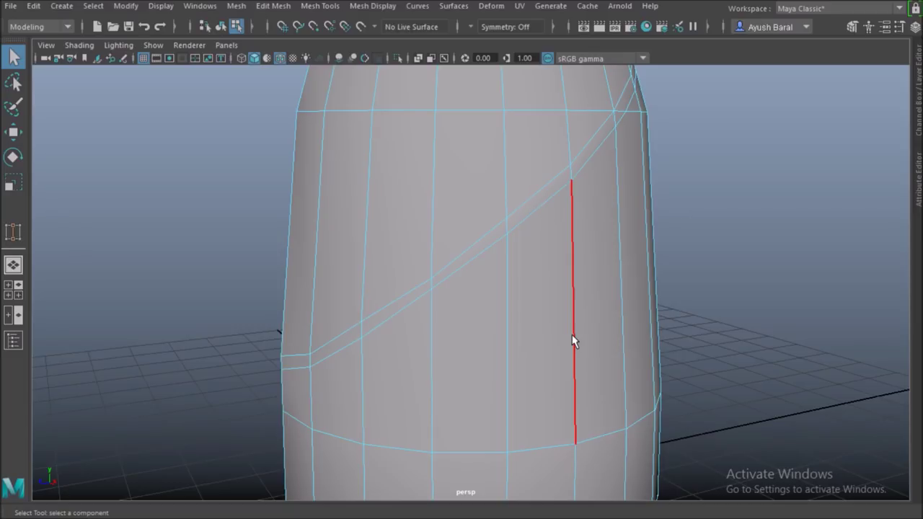
right_click_drag(573, 339, 508, 322, "alt")
left_click_drag(507, 321, 450, 310, "alt")
scroll(447, 312, "up", 3)
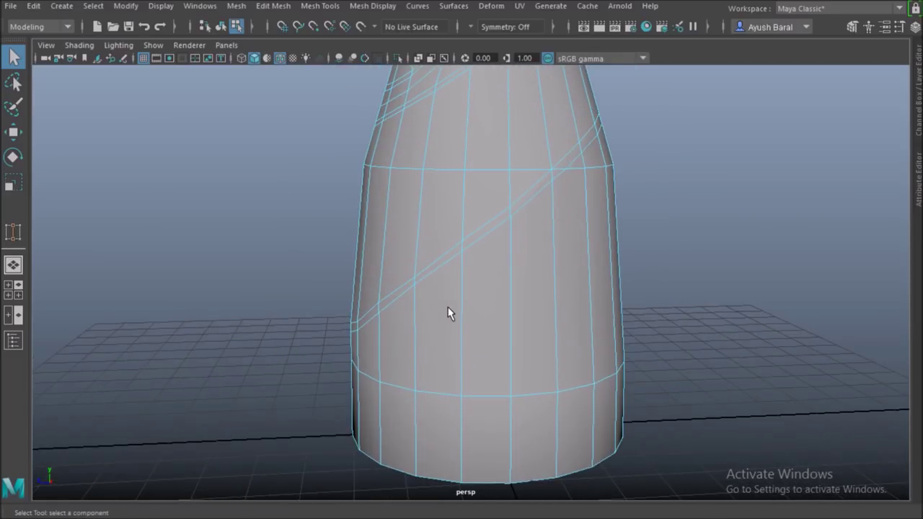
key("ctrl+z")
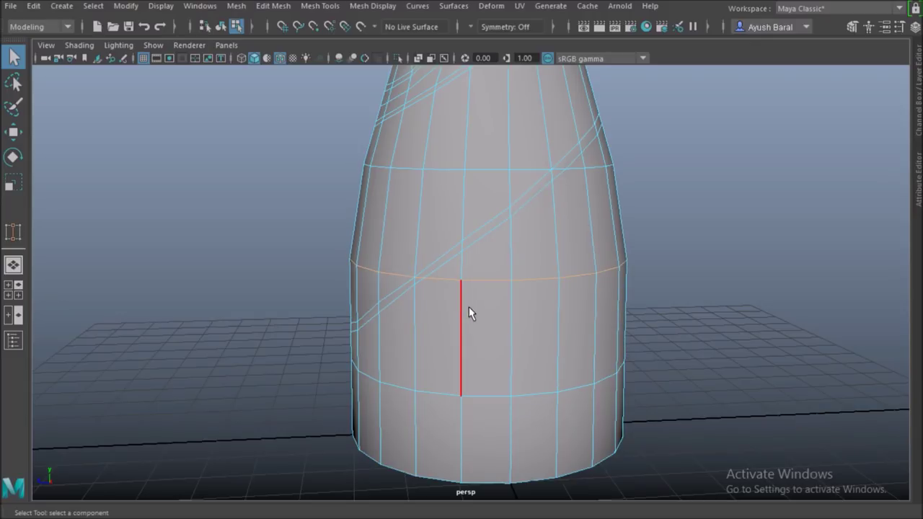
Examine the small triangles formed where the diagonal band crosses the lower and upper horizontal edge loops.
scroll(519, 344, "up", 1)
left_click_drag(487, 349, 529, 350, "alt")
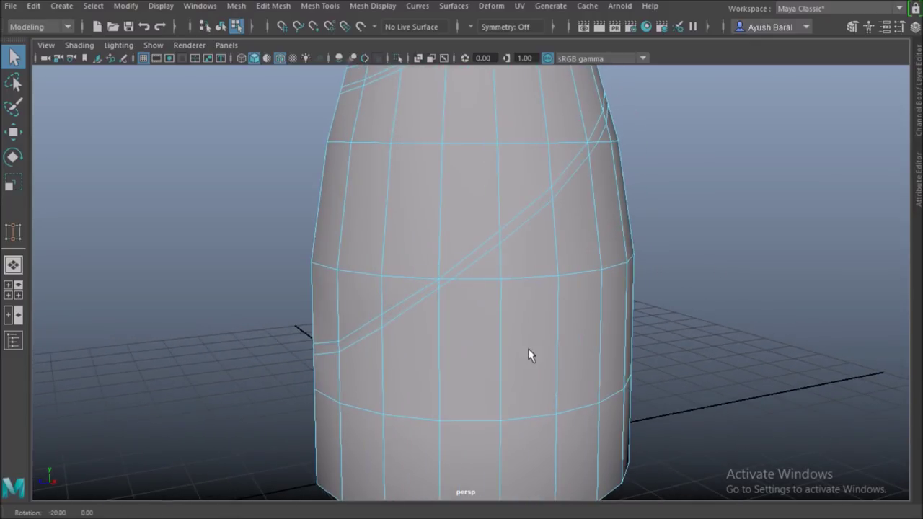
scroll(508, 349, "up", 2)
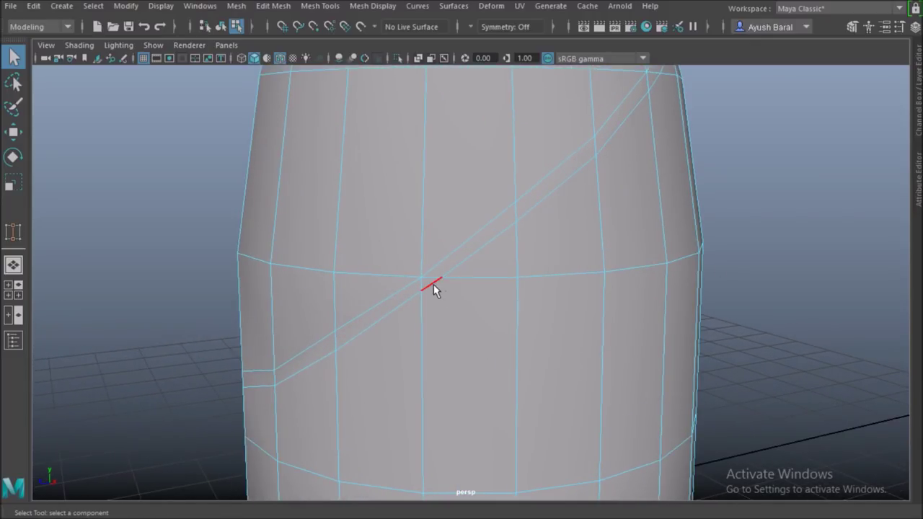
left_click_drag(537, 292, 490, 361, "alt")
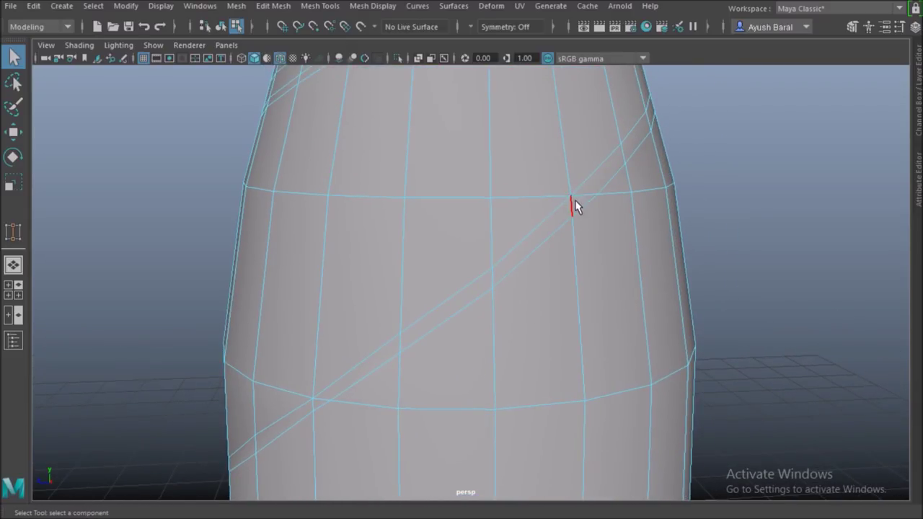
mouse_move(622, 221)
left_mouse_down("alt")
mouse_move(472, 231)
mouse_move(637, 220)
left_mouse_up("alt")
right_click_drag(637, 219, 418, 241, "alt")
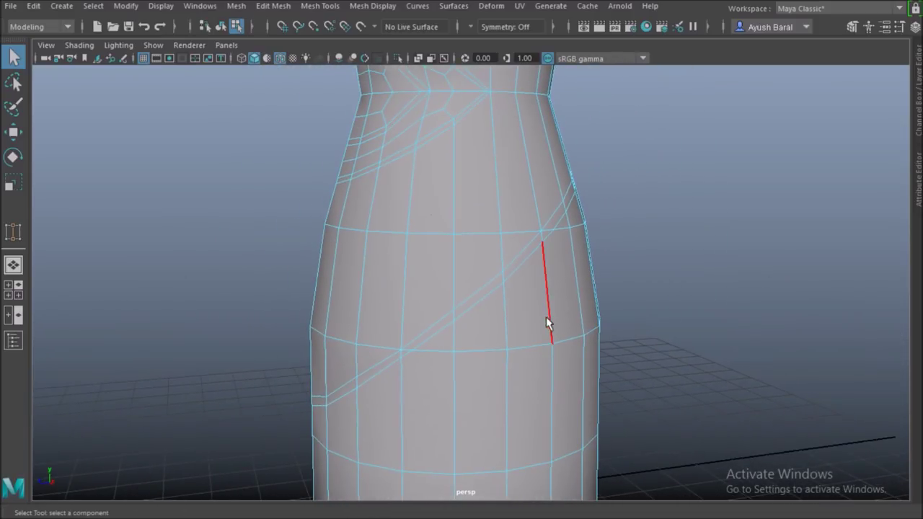
scroll(486, 351, "up", 3)
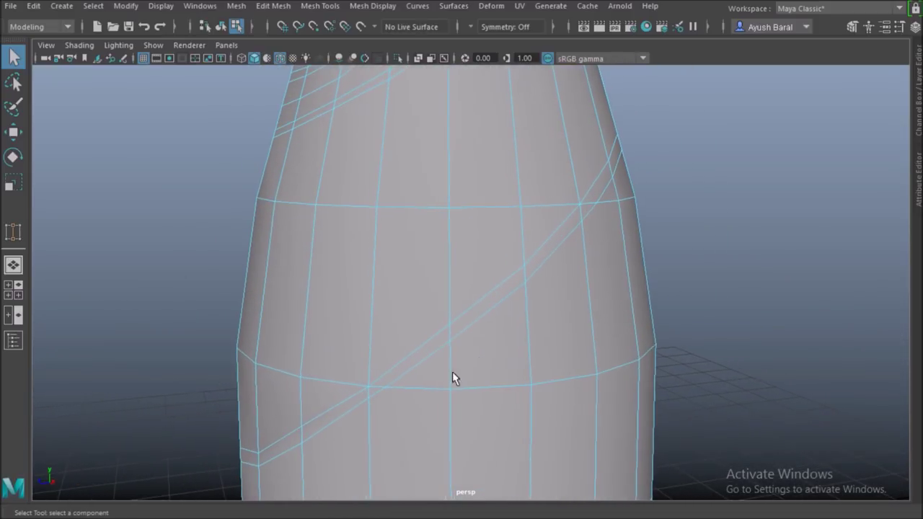
scroll(391, 408, "down", 2)
scroll(408, 326, "up", 5)
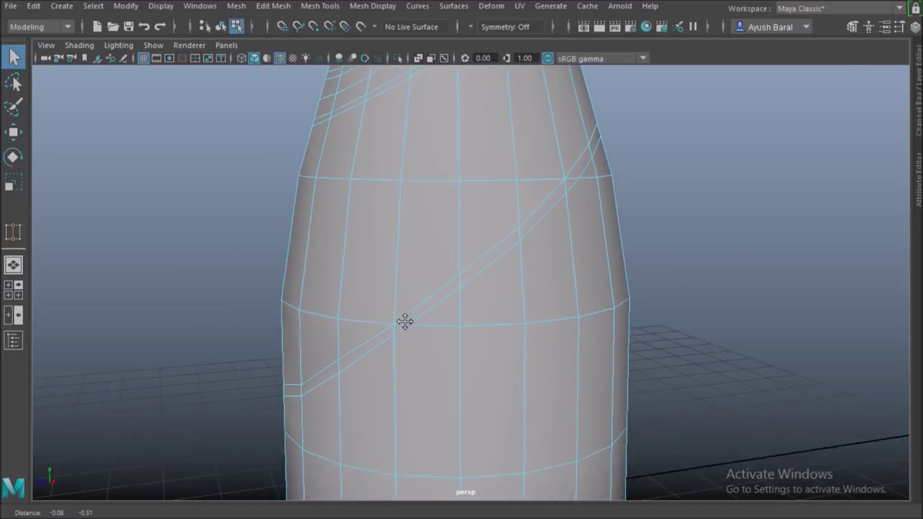
left_click_drag(395, 336, 423, 336, "alt")
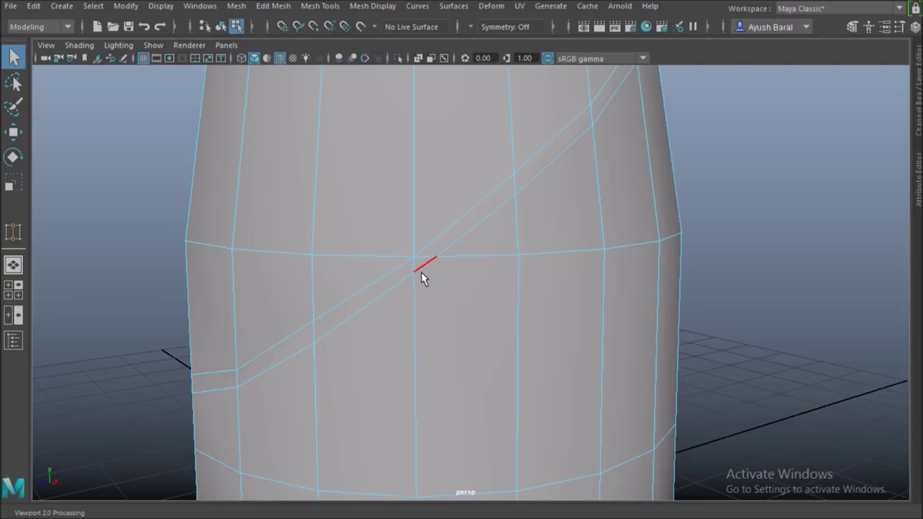
Set Target Weld to merge to Center and weld the two vertices on the band's lower edge at the lower loop crossing.
double_click(13, 232)
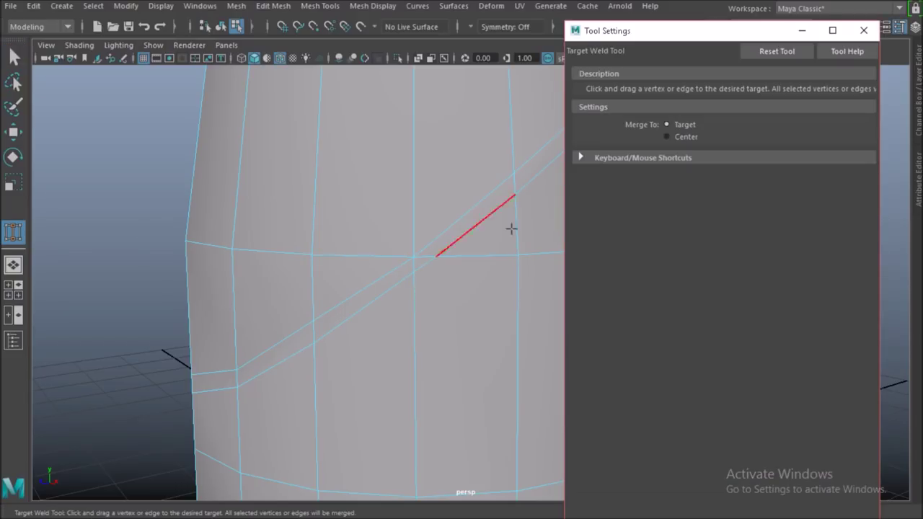
left_click(863, 35)
right_click_drag(587, 114, 503, 124)
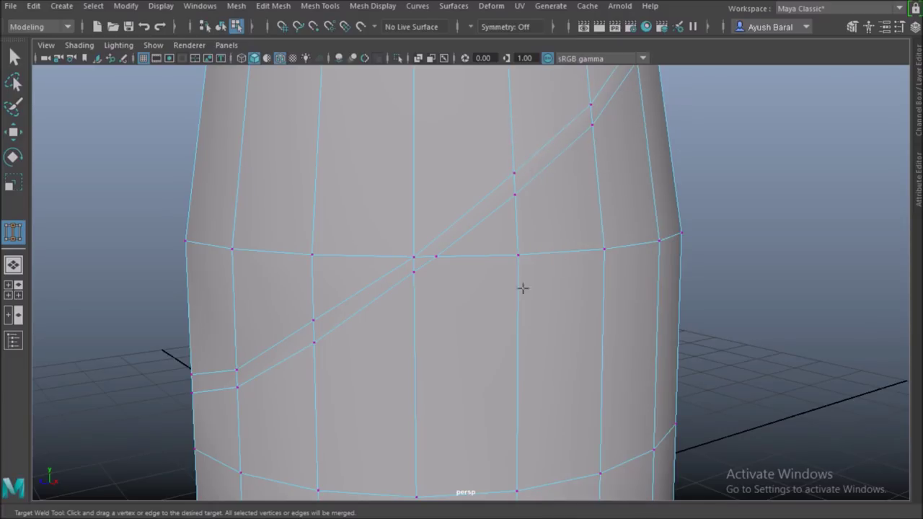
left_click_drag(446, 255, 446, 254)
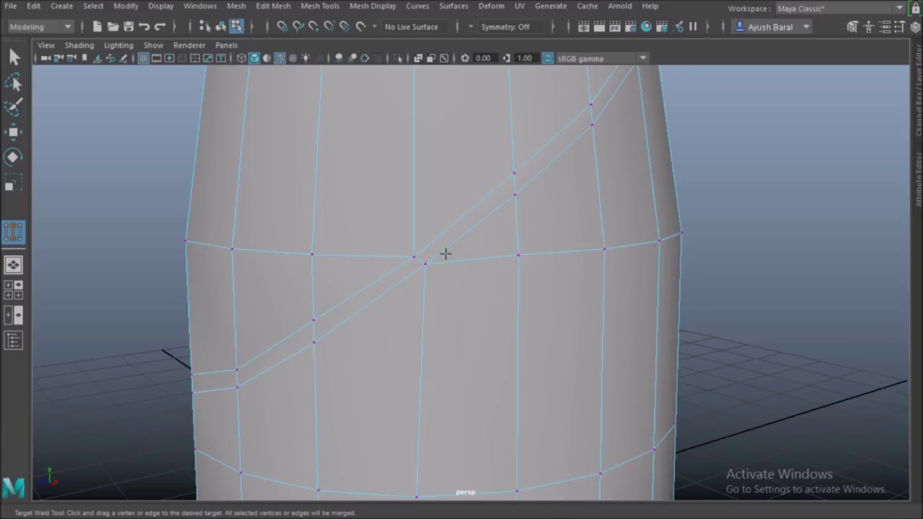
scroll(466, 326, "down", 3)
left_click_drag(484, 332, 517, 335, "alt")
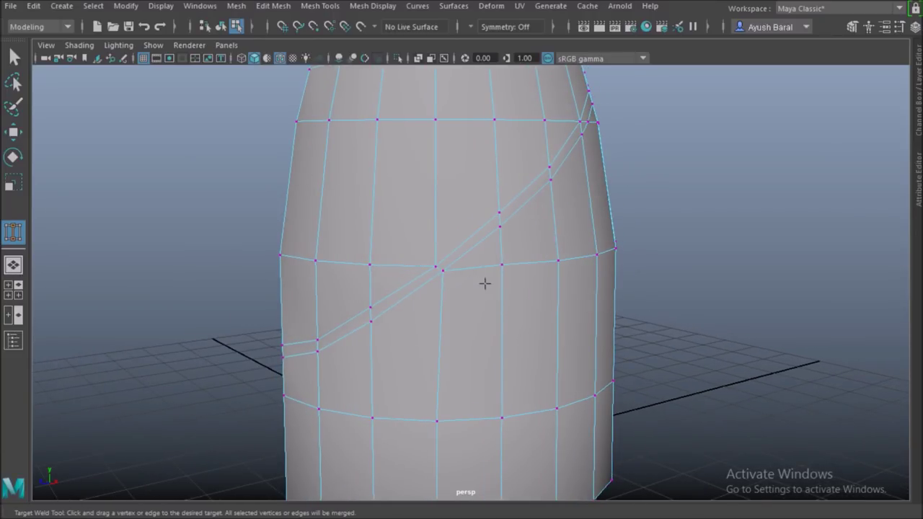
Weld the two vertices on the band's lower edge at the upper loop crossing to their midpoint.
left_click_drag(485, 284, 383, 300, "alt")
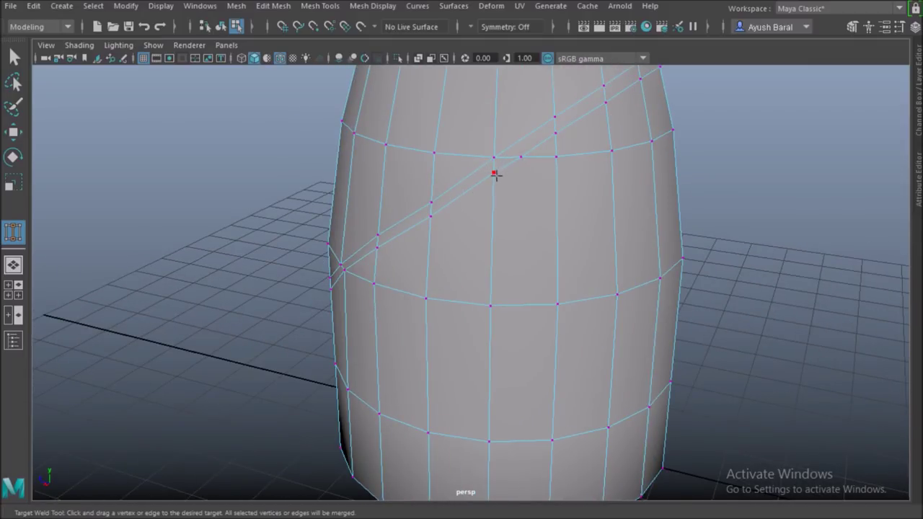
left_click_drag(525, 160, 526, 162)
left_click_drag(590, 189, 689, 192, "alt")
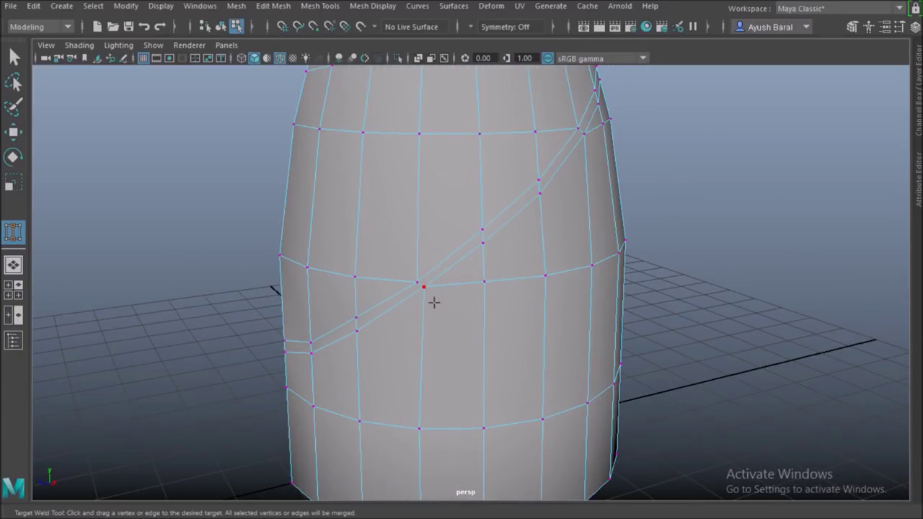
left_click_drag(436, 315, 475, 289, "alt")
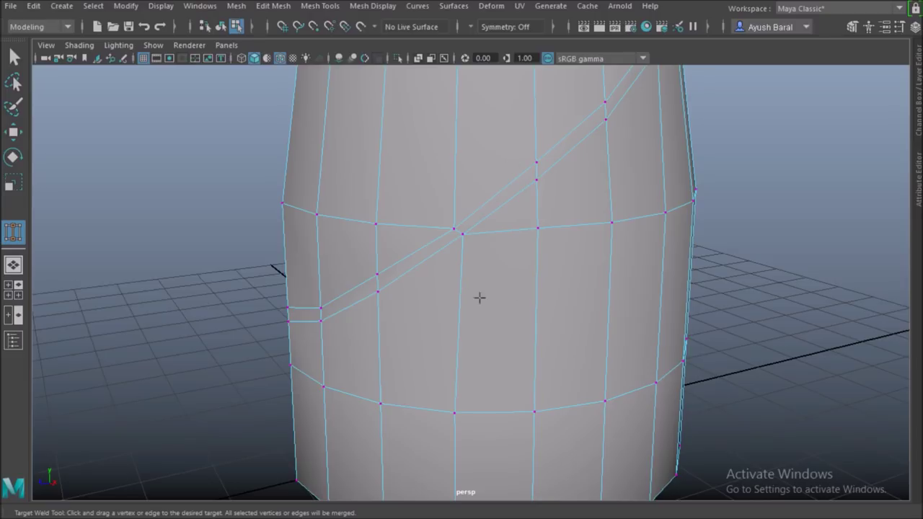
scroll(505, 275, "down", 3)
left_click_drag(505, 276, 475, 291, "alt")
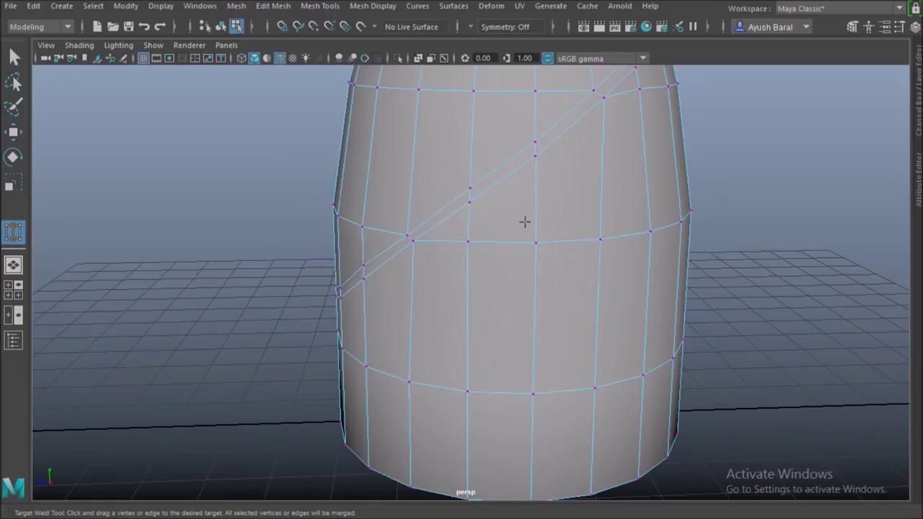
Split the ring of vertical edges between the lower horizontal loop and the diagonal band's underside with Edge Ring and Split.
scroll(519, 225, "down", 3)
scroll(516, 252, "up", 1)
right_click_drag(488, 238, 495, 78)
key("q")
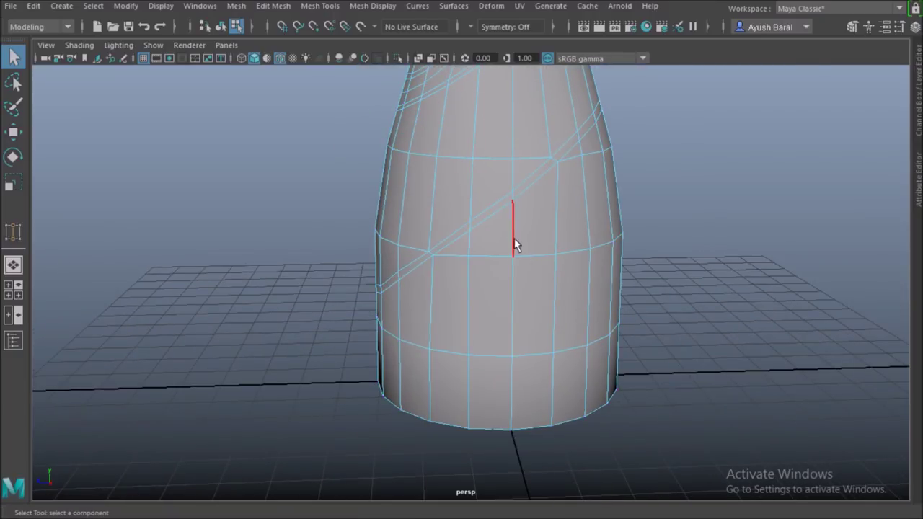
right_click_drag(565, 195, 523, 310, "ctrl")
scroll(513, 271, "up", 3)
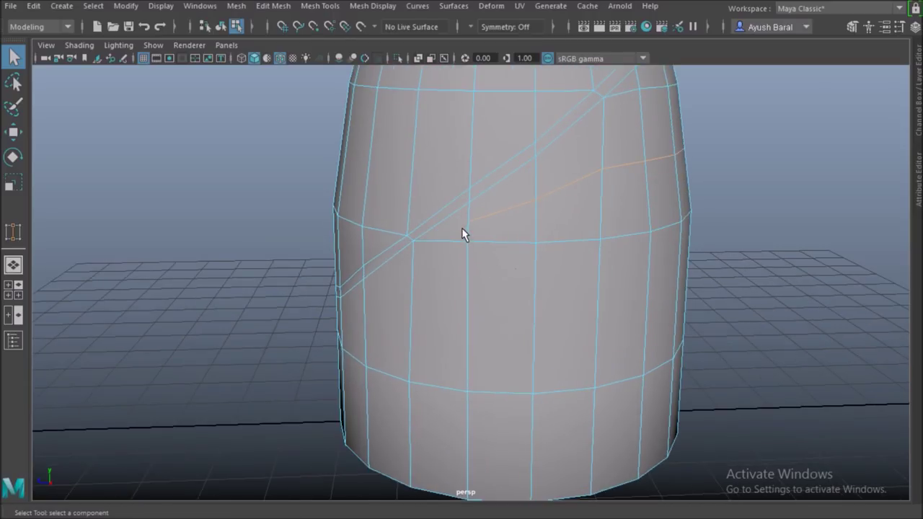
Slide the end vertex of the new loop along its edge beside the band's lower loop crossing.
right_click_drag(461, 115, 406, 121)
key("w")
left_click_drag(409, 221, 430, 222, "ctrl+shift")
middle_click_drag(431, 226, 443, 228, "ctrl+shift")
Split the vertical edges between the upper horizontal loop and the band above it, and slide the new loop's end vertex along its edge.
left_click_drag(641, 257, 596, 213, "alt")
right_click_drag(594, 117, 582, 87)
left_click(622, 215)
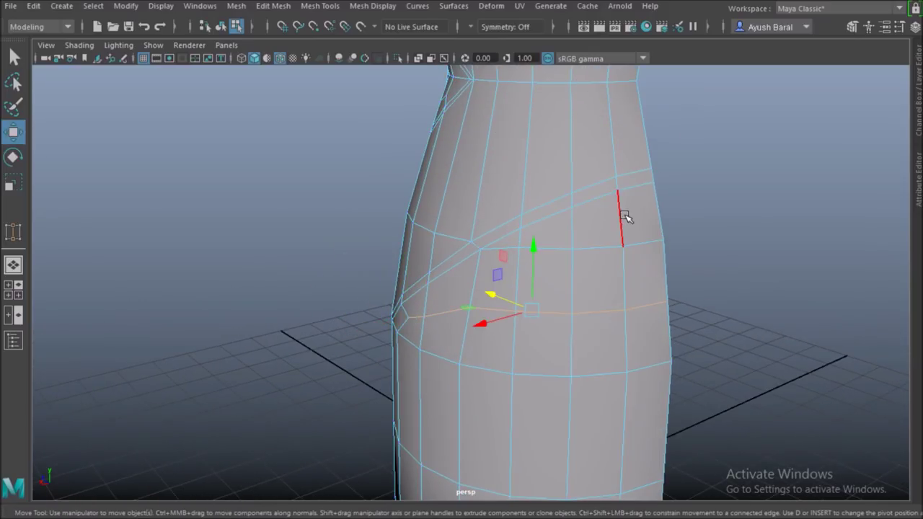
right_click_drag(536, 267, 581, 289, "shift")
right_click_drag(517, 247, 451, 116)
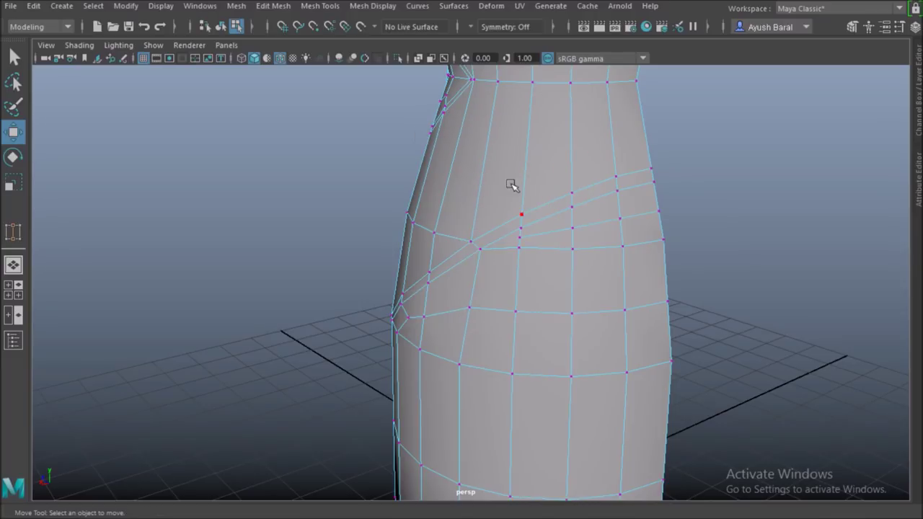
left_click(524, 244)
middle_click_drag(488, 253, 509, 256, "shift")
Split the vertical edges between the lower horizontal loop and the band beneath it, and slide the new loop's end vertex along its edge.
left_click_drag(505, 317, 546, 351, "alt")
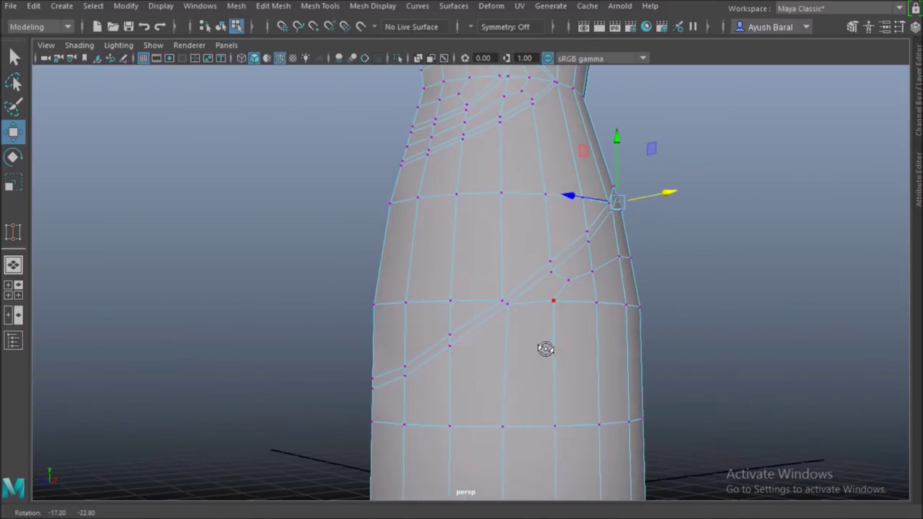
left_click_drag(486, 318, 448, 334, "alt")
right_click_drag(448, 334, 447, 78)
left_click(424, 334)
right_click_drag(484, 229, 334, 287, "ctrl")
scroll(473, 363, "up", 2)
right_click_drag(499, 115, 431, 117)
left_click(473, 337)
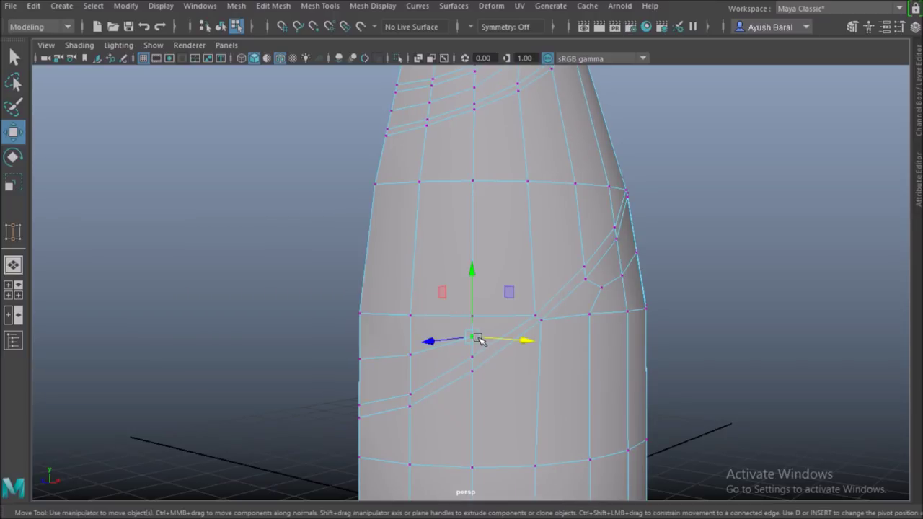
left_click_drag(460, 340, 472, 379, "ctrl+shift")
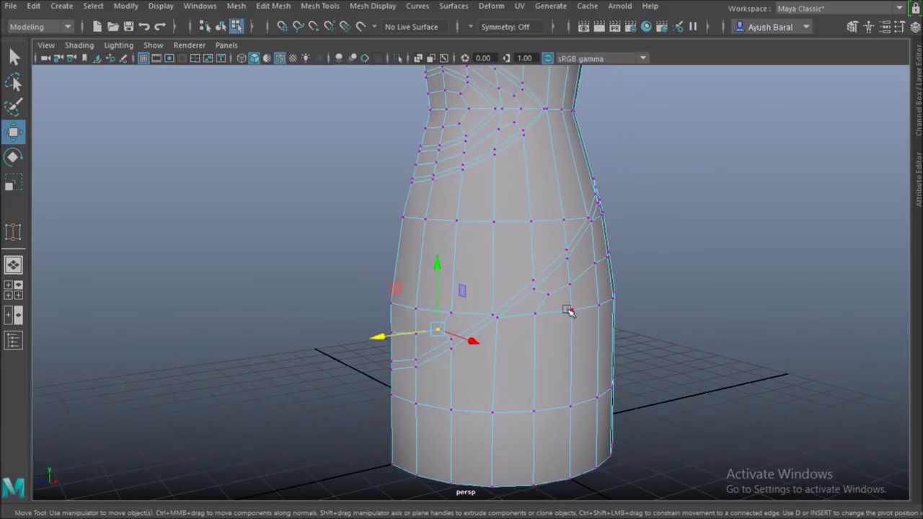
Return the half bottle to object mode and turn off the wireframe on shaded display.
left_click_drag(541, 298, 541, 236, "alt")
right_click_drag(541, 235, 540, 153)
left_click_drag(440, 383, 521, 370, "alt")
scroll(521, 370, "down", 5)
middle_click_drag(511, 291, 510, 319, "alt")
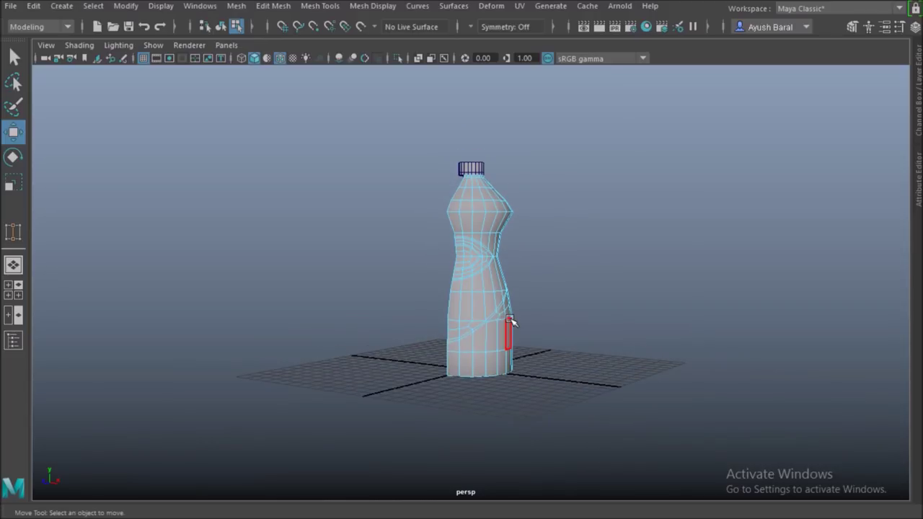
right_click_drag(473, 229, 505, 198)
left_click(575, 307)
left_click_drag(575, 307, 520, 321, "alt")
left_click(281, 61)
mouse_move(289, 236)
left_mouse_down("alt")
mouse_move(389, 235)
mouse_move(358, 221)
mouse_move(181, 246)
mouse_move(383, 250)
left_mouse_up("alt")
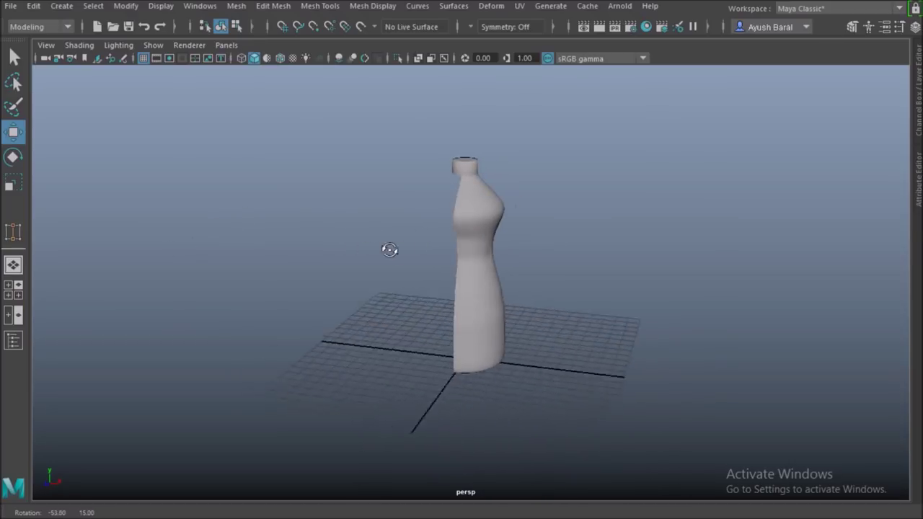
Select the half bottle body and delete its construction history.
left_click(476, 277)
left_click_drag(472, 278, 609, 359, "alt")
scroll(505, 218, "down", 5)
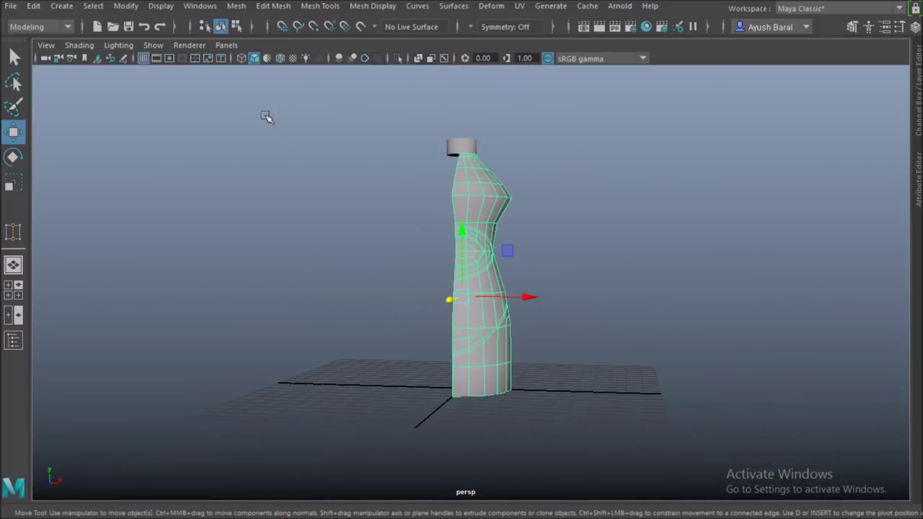
left_click(33, 6)
mouse_move(81, 166)
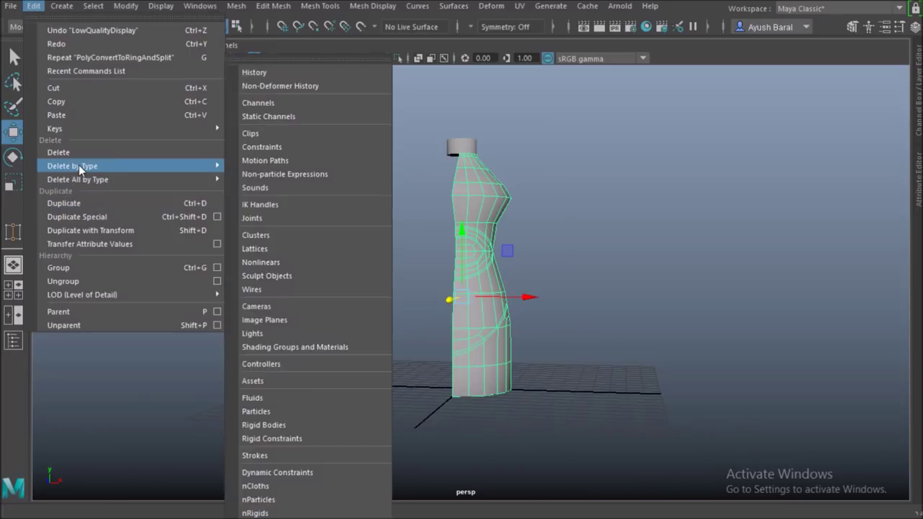
left_click(335, 178)
Reset the Mirror options and mirror the half bottle across the world X axis in the negative direction, merging border vertices.
left_click_drag(406, 337, 475, 334, "alt")
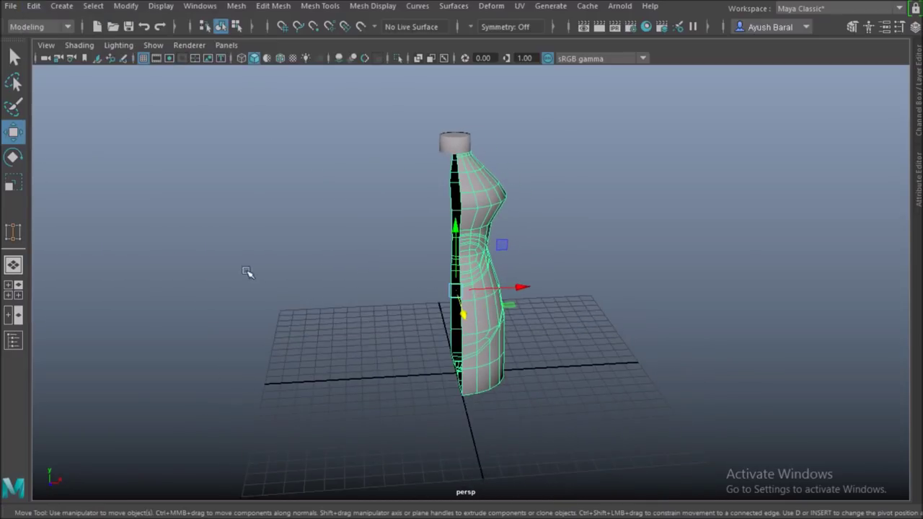
left_click(236, 5)
left_click(360, 186)
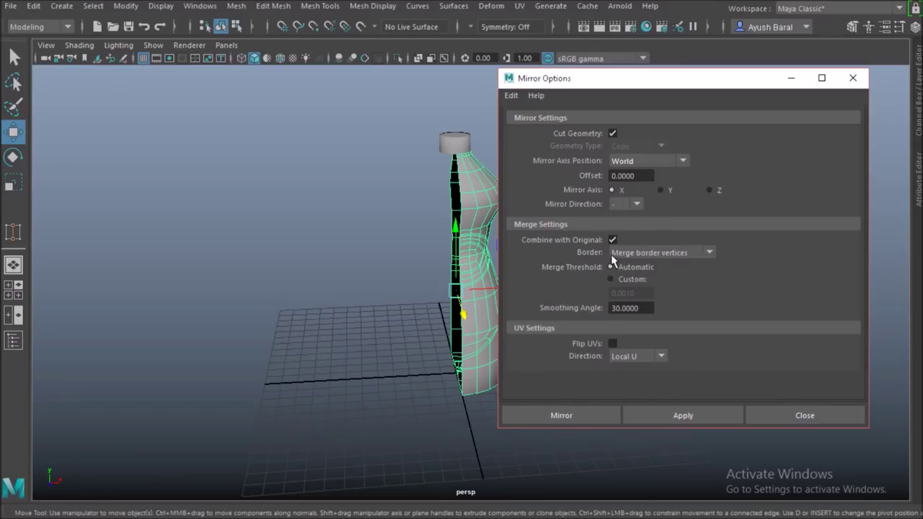
left_click(513, 97)
left_click(531, 124)
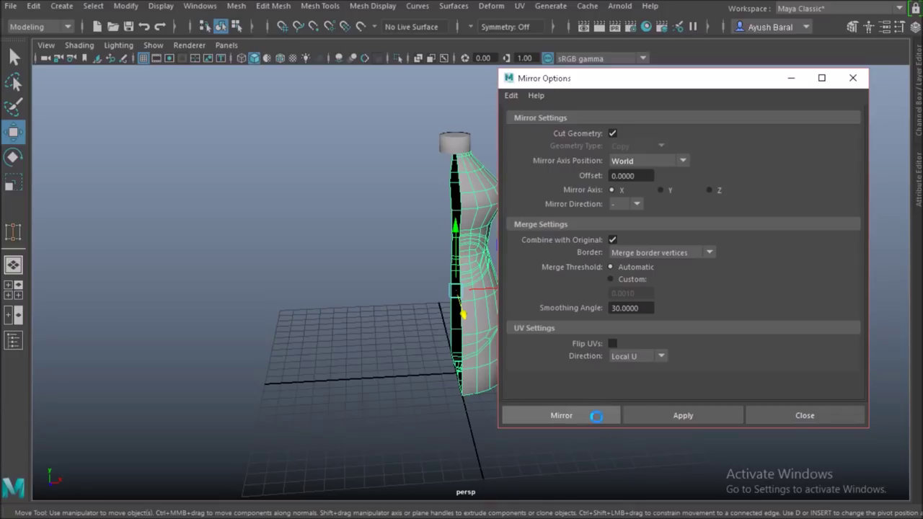
left_click(583, 347)
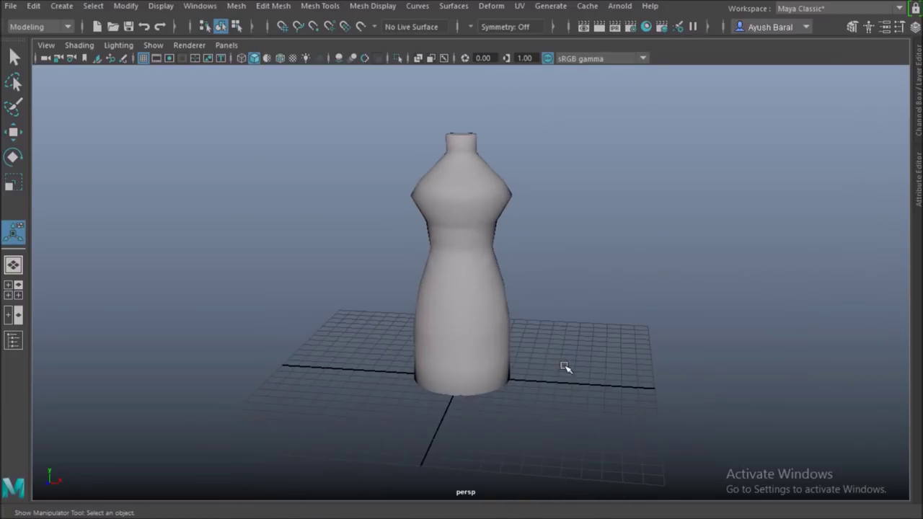
Select the face loops of the inner and outer oval bands on the mirrored bottle's waist.
left_click(436, 338)
scroll(451, 364, "up", 3)
left_click_drag(451, 365, 478, 295, "alt")
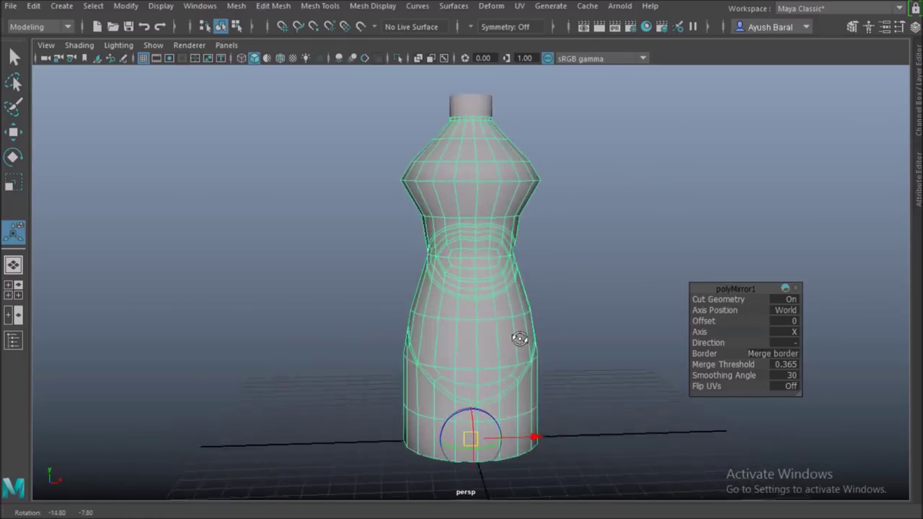
scroll(478, 263, "up", 3)
right_click_drag(476, 115, 476, 160)
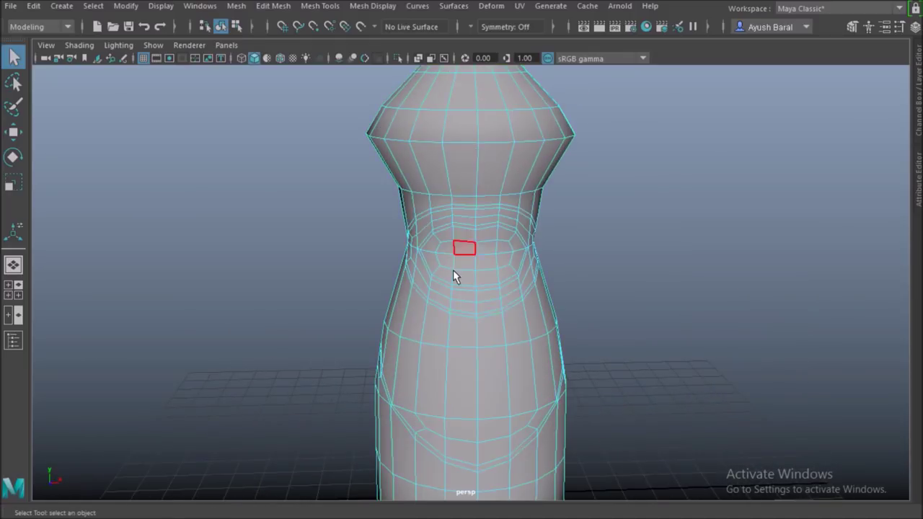
scroll(455, 272, "up", 5)
double_click(491, 152)
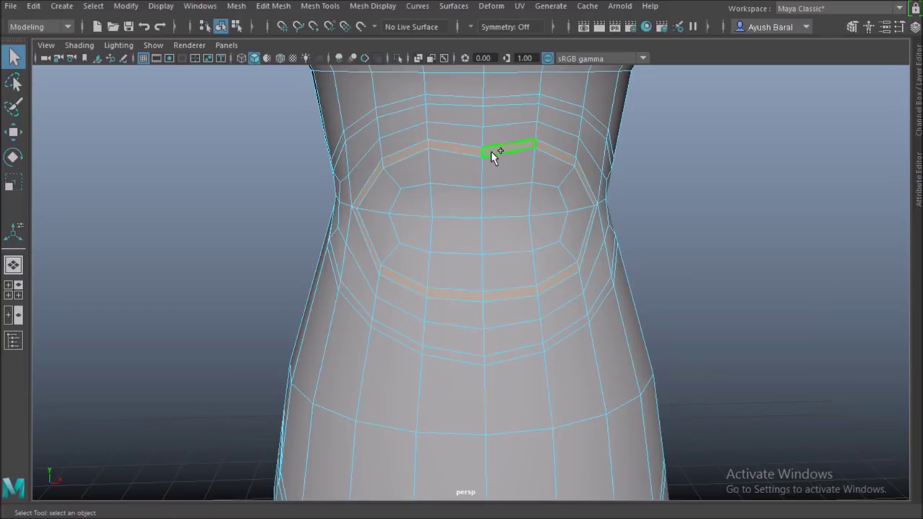
double_click(502, 101, "shift")
Slide the inner vertices at the outer oval band's side tips along the waist loop to widen the band there.
scroll(519, 249, "down", 5)
left_click_drag(444, 345, 525, 347, "alt")
middle_click_drag(526, 348, 530, 300, "alt")
left_click_drag(466, 303, 536, 303, "alt")
scroll(494, 251, "up", 4)
middle_click_drag(504, 208, 494, 293, "alt")
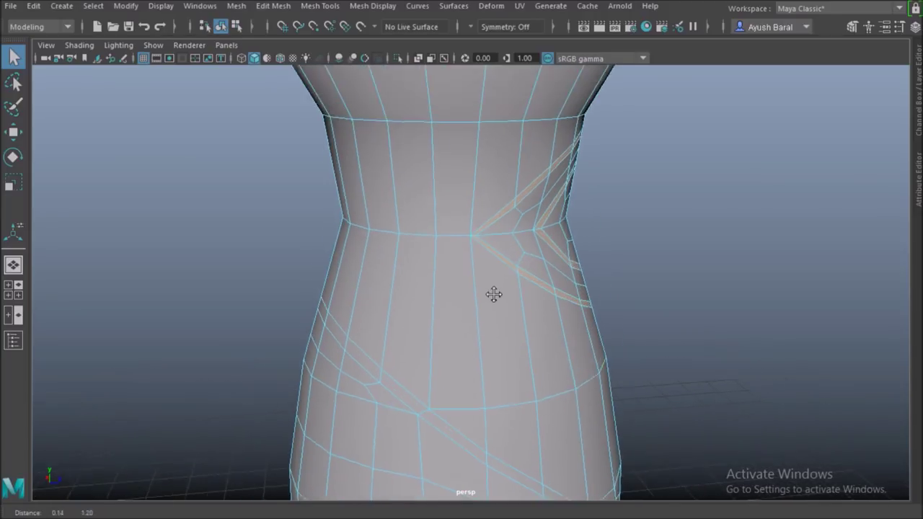
scroll(495, 293, "up", 2)
right_click_drag(494, 116, 424, 135)
left_click_drag(601, 286, 496, 281, "alt")
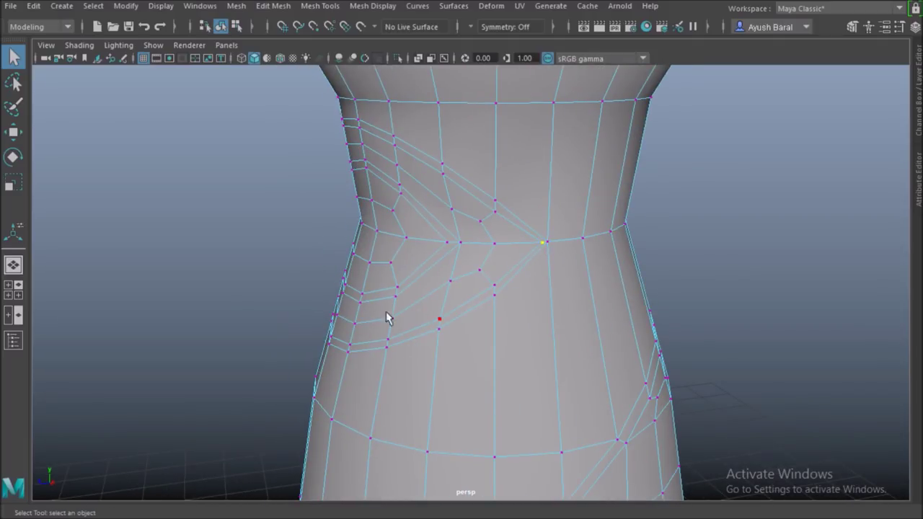
left_click_drag(404, 314, 697, 314, "alt")
key("w")
left_click_drag(505, 218, 508, 218)
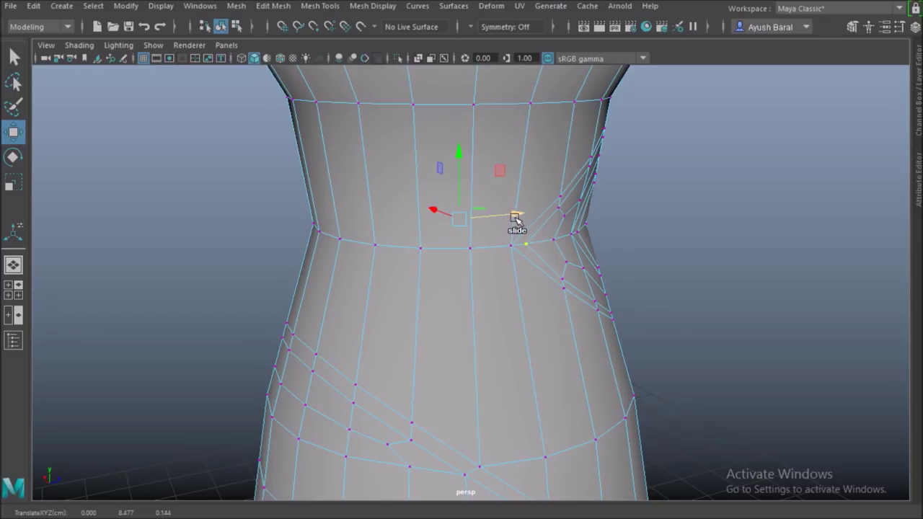
Return to face selection and add the diagonal band's face loop to the selected oval bands.
left_click_drag(593, 291, 490, 303, "alt")
right_click_drag(486, 115, 491, 80)
left_click_drag(480, 145, 628, 315, "alt")
middle_click_drag(611, 387, 605, 307, "alt")
left_click_drag(605, 307, 529, 431, "alt")
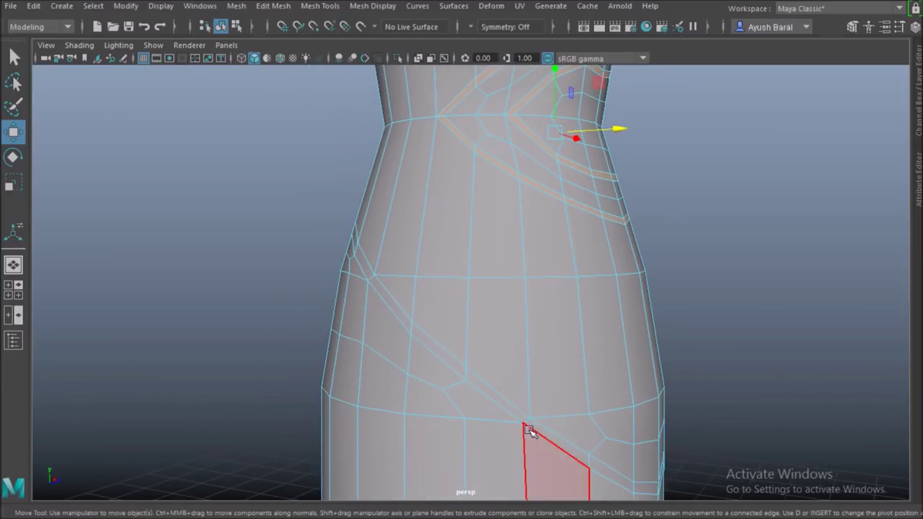
left_click(517, 408, "shift")
double_click(541, 425, "shift")
Extrude the selected band faces inward with a local Z translation of -0.133.
scroll(576, 427, "down", 5)
left_click_drag(520, 388, 545, 347, "alt")
key("ctrl+e")
scroll(451, 359, "up", 4)
middle_click_drag(545, 348, 480, 443, "alt")
scroll(480, 443, "up", 8)
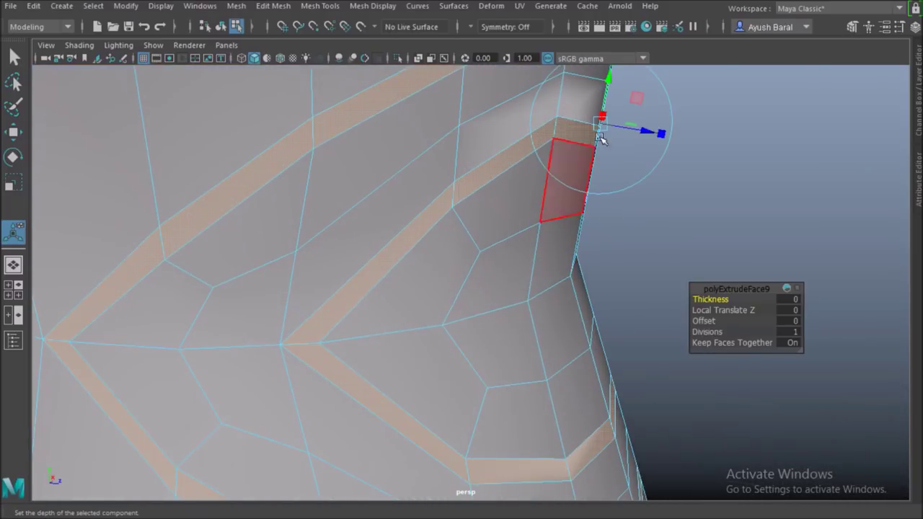
left_click_drag(635, 132, 614, 130)
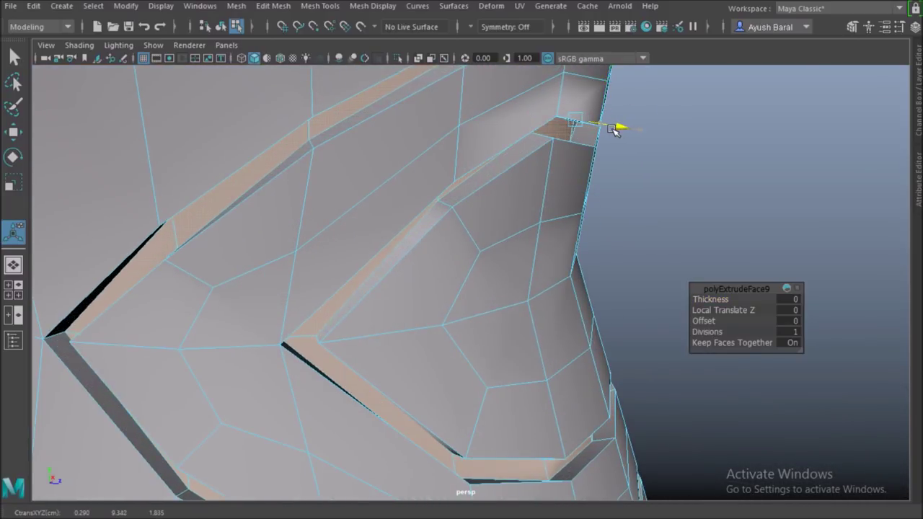
Adjust the extrusion's offset, and extrude the groove faces inward again with a local Z translation of -0.036.
scroll(548, 387, "down", 8)
left_click_drag(548, 387, 414, 336, "alt")
right_click_drag(414, 336, 537, 412, "alt")
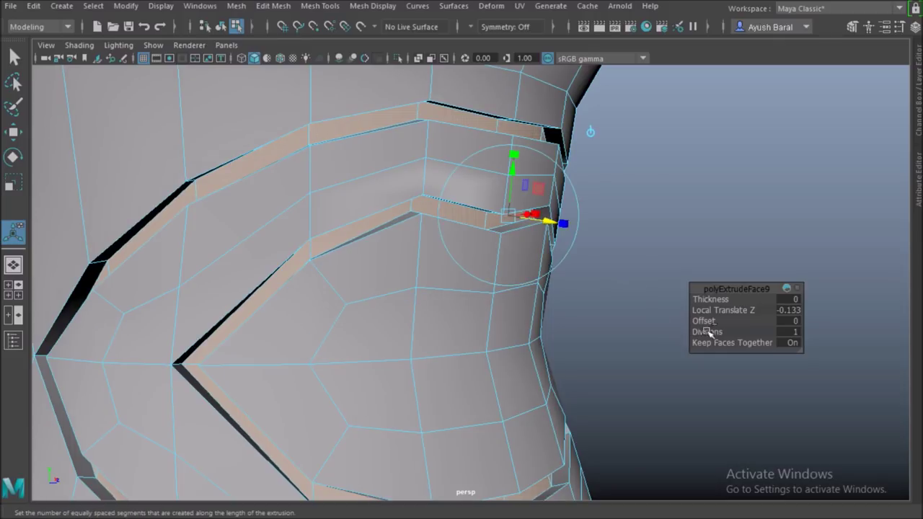
left_click_drag(704, 324, 706, 323)
left_click_drag(524, 381, 465, 380, "alt")
key("ctrl+e")
left_click_drag(429, 355, 534, 313, "alt")
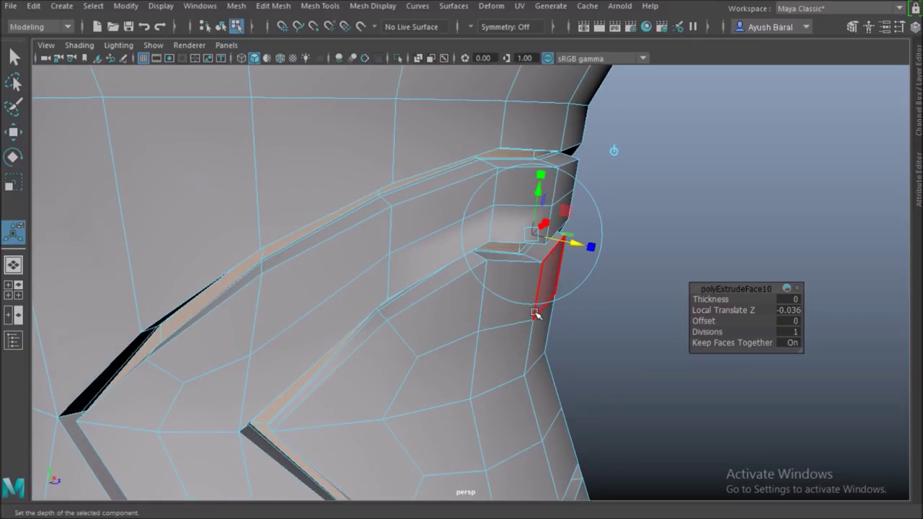
Turn on the smooth mesh preview for the bottle body and return to object mode with nothing selected.
key("3")
key("q")
right_click_drag(535, 309, 653, 267)
left_click(677, 271)
scroll(678, 272, "down", 6)
left_click_drag(677, 272, 519, 365, "alt")
scroll(572, 310, "down", 5)
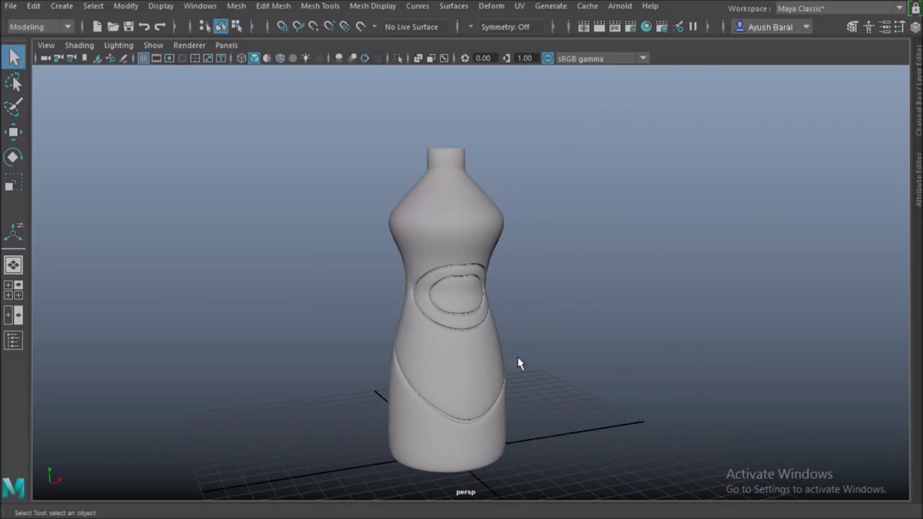
Examine the smoothed oval and diagonal grooves from the bottle's side.
left_click(453, 356)
left_click_drag(455, 353, 426, 353, "alt")
left_click(574, 358)
right_click_drag(440, 357, 575, 363, "alt")
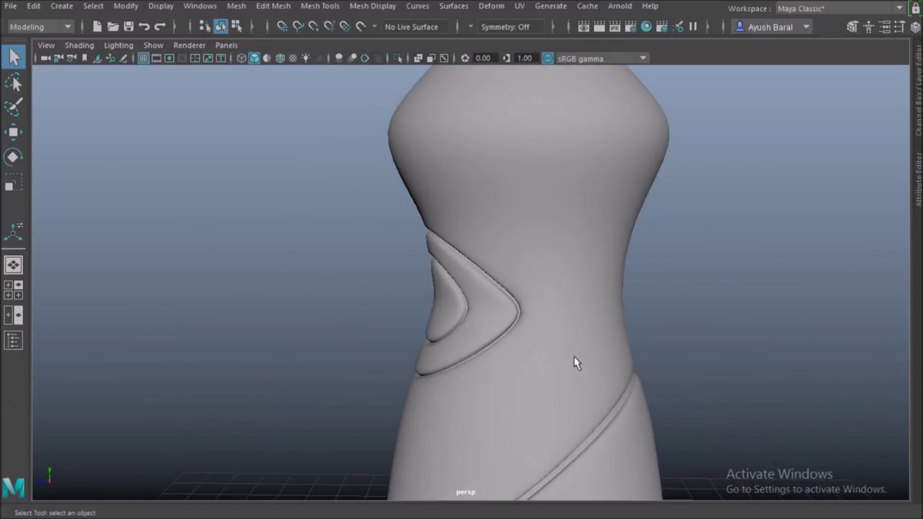
scroll(557, 334, "up", 4)
left_click(593, 356)
left_click_drag(559, 386, 498, 419, "alt")
Compare the grooves in unsmoothed and smoothed display, and inspect the whole bottle's shape.
key("1")
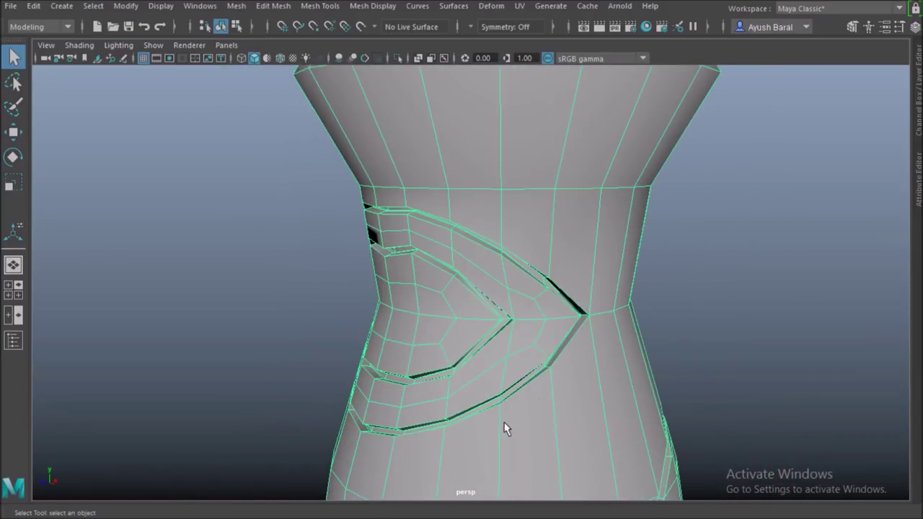
scroll(525, 369, "down", 2)
left_click_drag(526, 373, 509, 374, "alt")
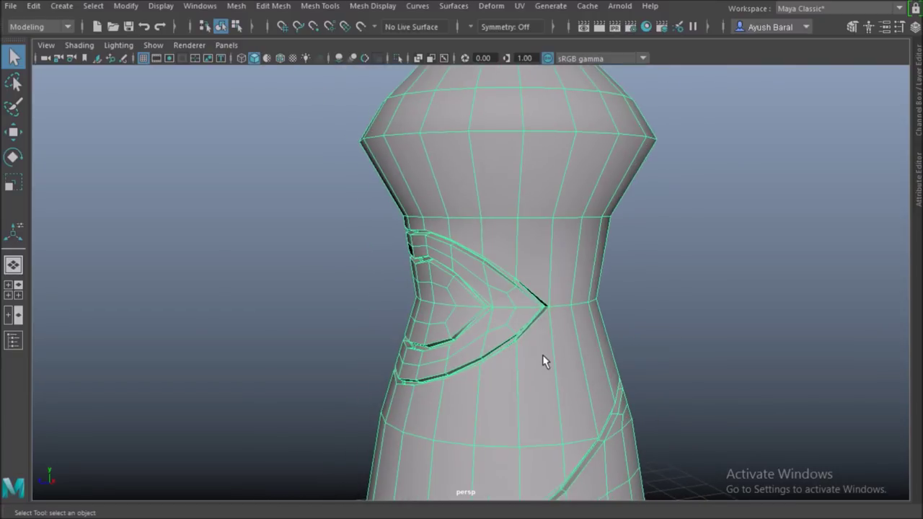
key("3")
left_click(612, 346)
scroll(536, 312, "up", 3)
left_click_drag(536, 312, 560, 315, "alt")
left_click_drag(563, 273, 588, 428, "alt")
scroll(529, 405, "down", 4)
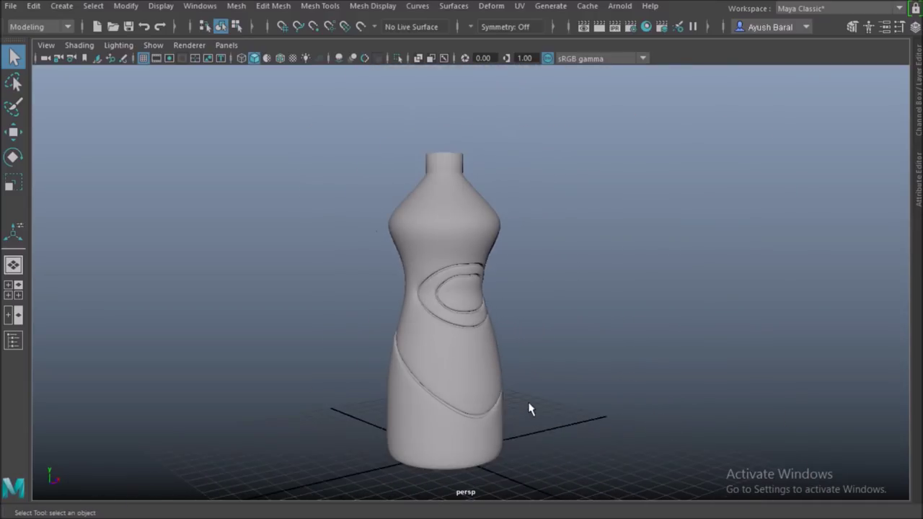
middle_click_drag(529, 405, 581, 381, "alt")
scroll(581, 381, "up", 2)
left_click_drag(626, 444, 593, 437, "alt")
scroll(591, 436, "down", 4)
Set the bottle body back to unsmoothed display and focus on the neck and cap.
left_click_drag(463, 387, 457, 333, "alt")
scroll(487, 289, "up", 4)
scroll(487, 290, "up", 2)
left_click(486, 258)
scroll(492, 409, "up", 3)
middle_click_drag(492, 406, 512, 259, "alt")
scroll(512, 260, "up", 1)
key("1")
left_click_drag(560, 313, 516, 280, "alt")
Extrude the ring below the cap outward with a local Z translation of 0.0628 and return to object mode.
left_click(495, 235)
middle_click_drag(494, 238, 509, 311, "alt")
scroll(511, 308, "up", 1)
left_click(507, 318)
left_click_drag(507, 318, 498, 334, "alt")
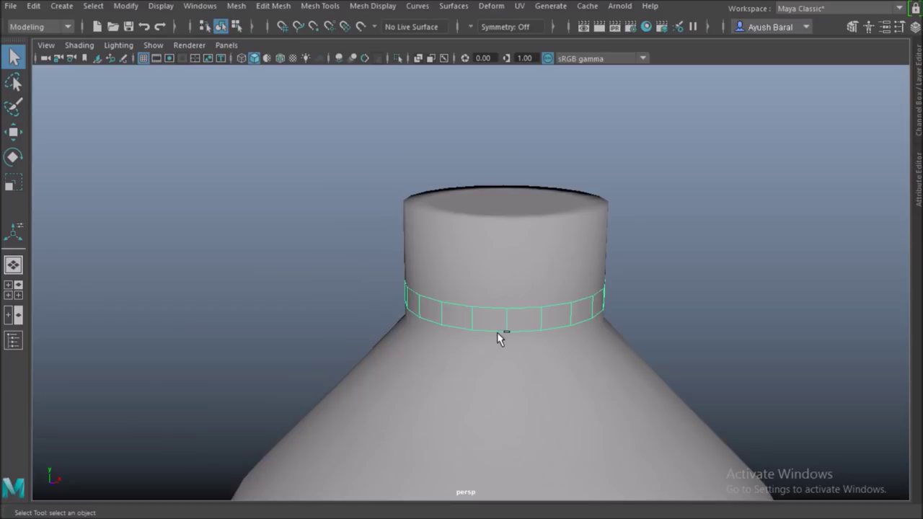
key("ctrl+e")
left_click_drag(600, 282, 601, 264)
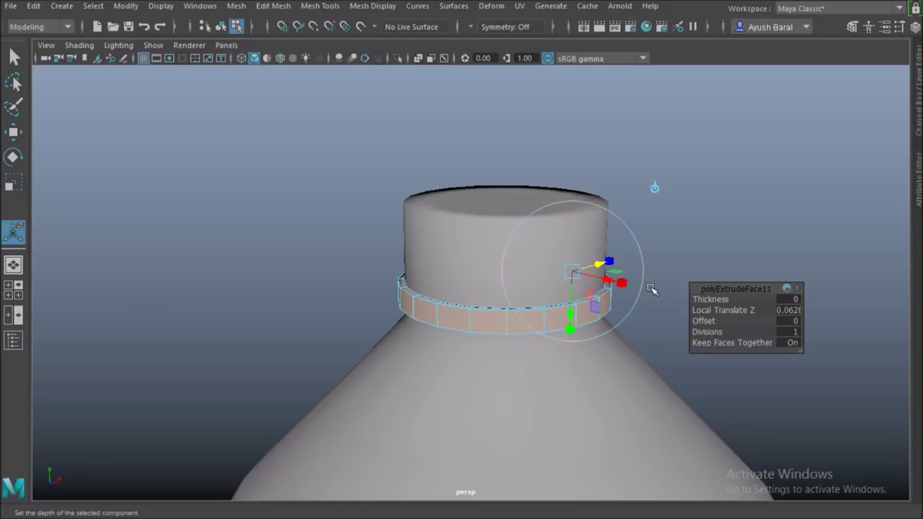
left_click(684, 249)
left_click_drag(644, 330, 582, 340, "alt")
key("F8")
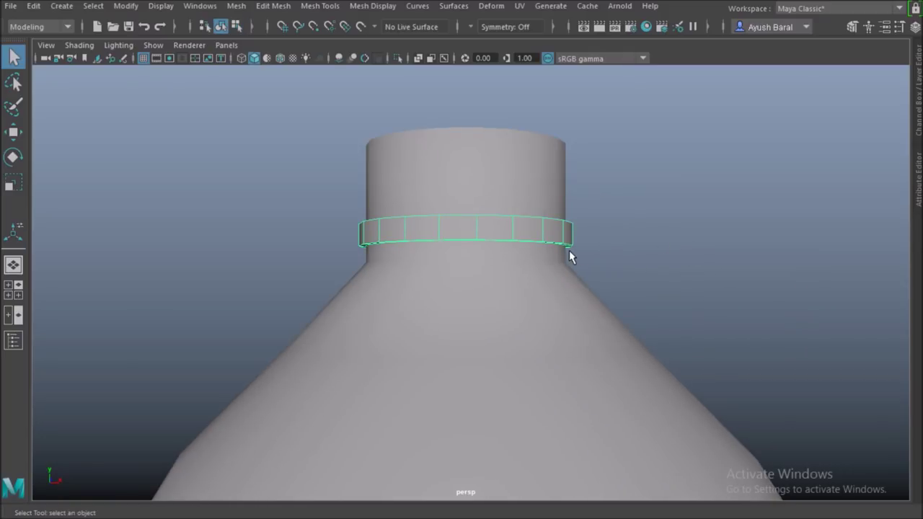
Inspect the extruded neck ring and the cap from several angles, up close and against the whole bottle.
left_click_drag(665, 254, 424, 191, "alt")
left_click_drag(406, 249, 488, 366, "alt")
right_click_drag(517, 316, 585, 94)
left_click_drag(615, 278, 624, 346, "alt")
left_click_drag(684, 327, 488, 332, "alt")
left_click_drag(530, 275, 528, 311, "alt")
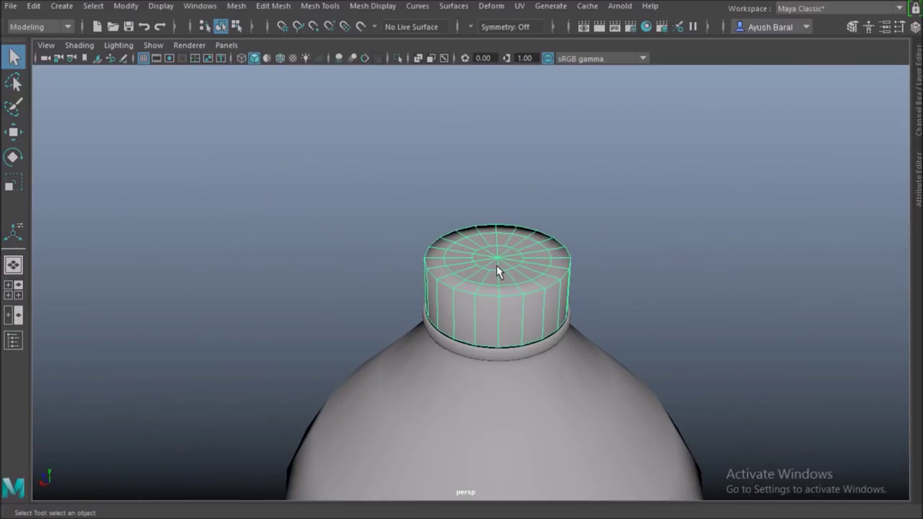
right_click_drag(496, 264, 373, 270, "alt")
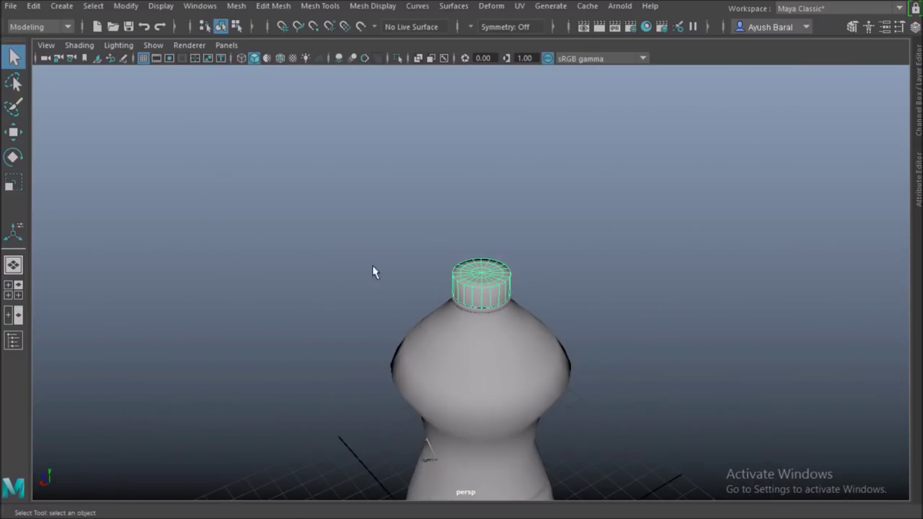
left_click_drag(339, 229, 532, 361, "alt")
Create a polygon cylinder and raise it to 16.866 in Y, just above the bottle's cap.
left_click(61, 6)
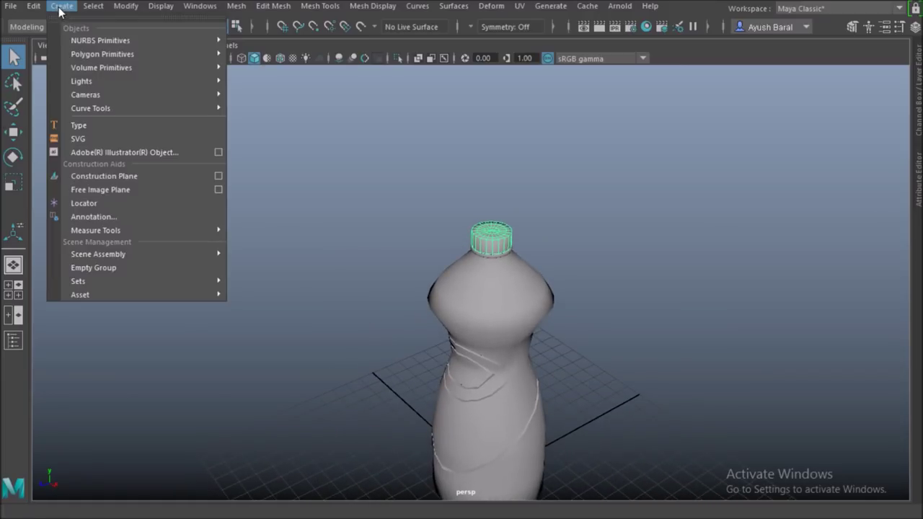
mouse_move(101, 53)
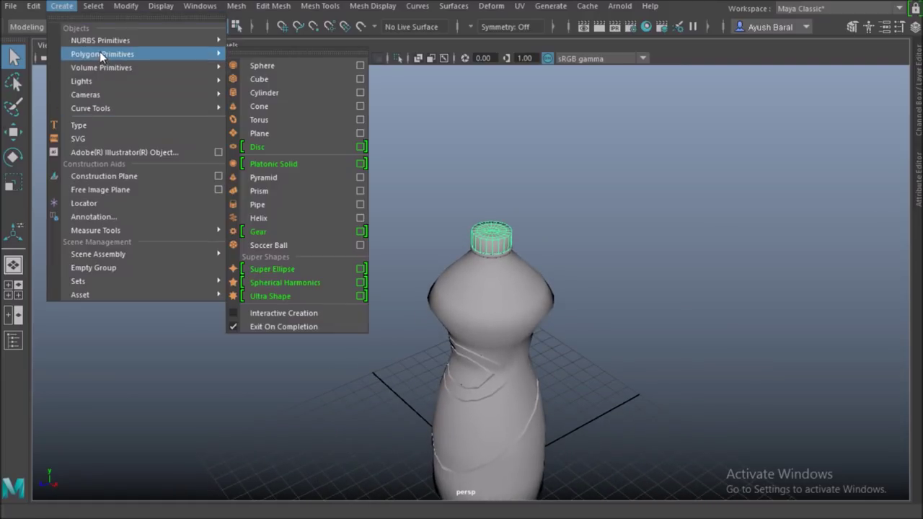
left_click(267, 92)
scroll(365, 314, "down", 5)
left_click_drag(400, 320, 470, 210, "alt")
key("w")
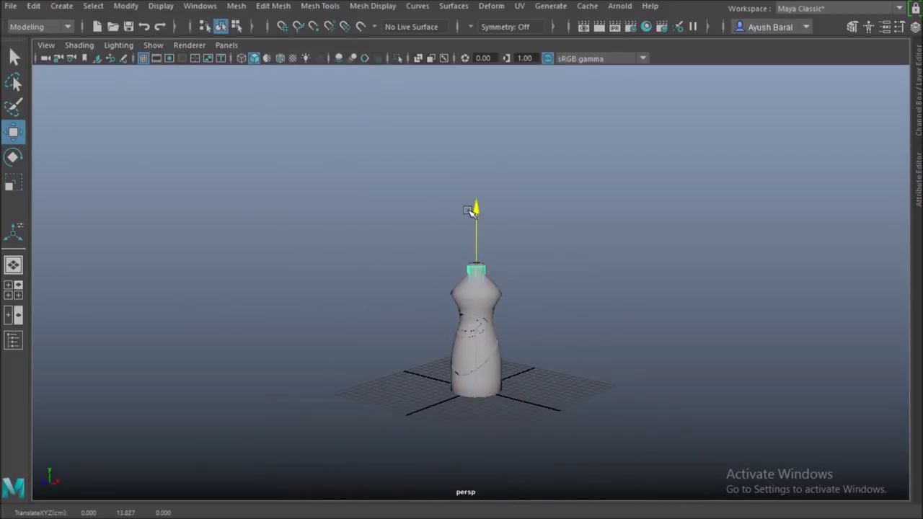
scroll(470, 269, "up", 4)
key("f")
scroll(469, 275, "down", 3)
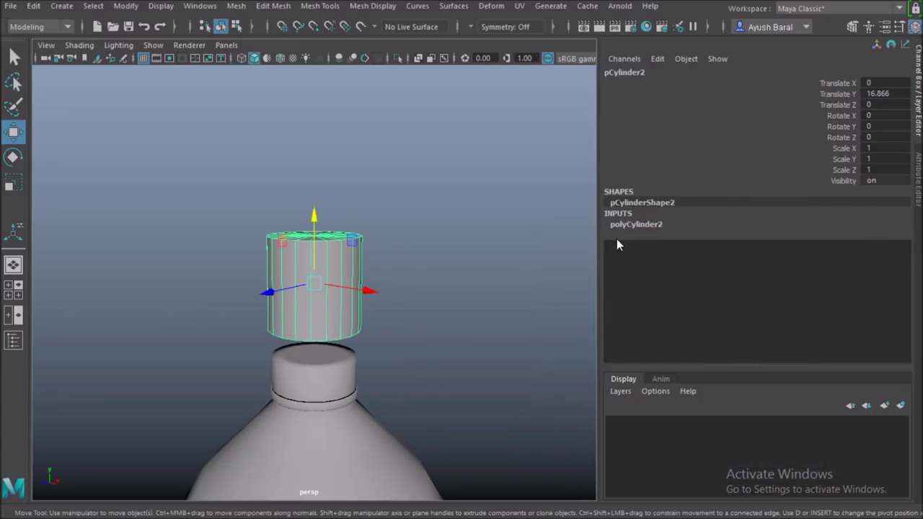
Set the new cylinder's Subdivisions Axis to 60.
left_click(629, 225)
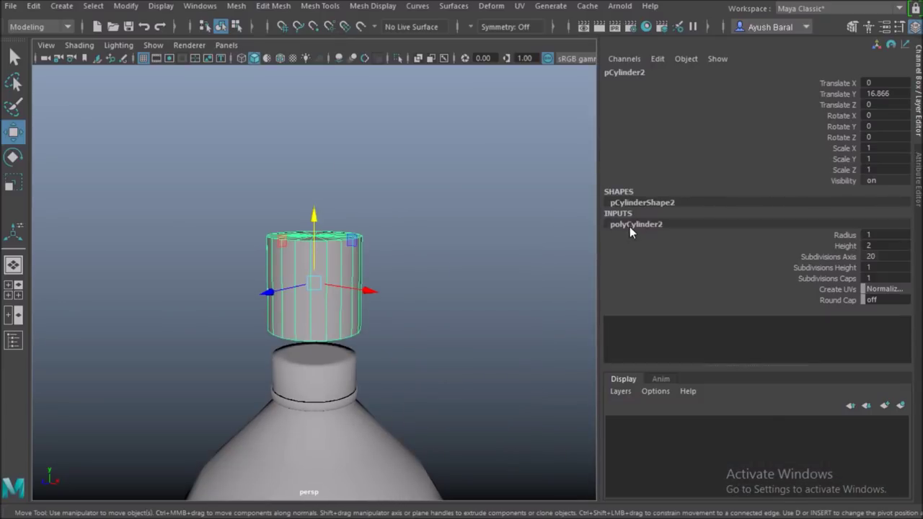
left_click(892, 256)
type("60")
key("Return")
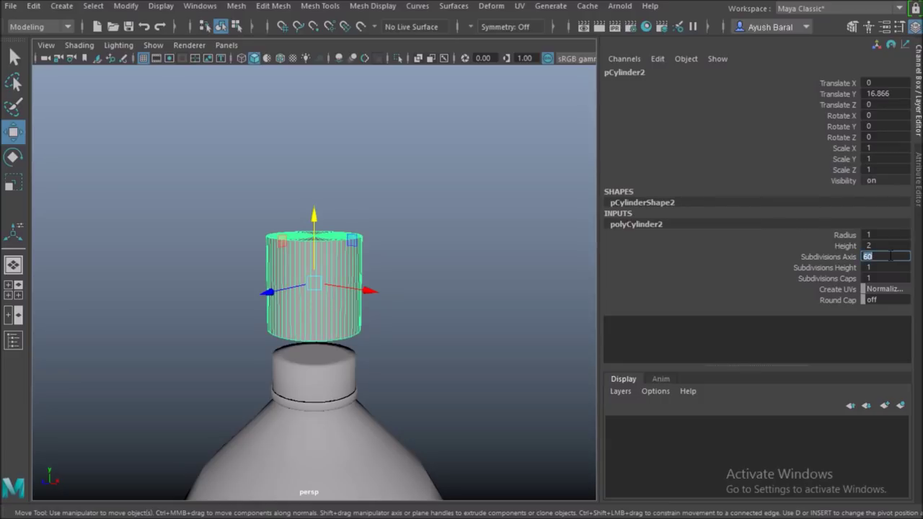
left_click(919, 91)
Scale the cylinder down slightly and uniformly in the top view so it matches the neck's width.
scroll(777, 235, "down", 5)
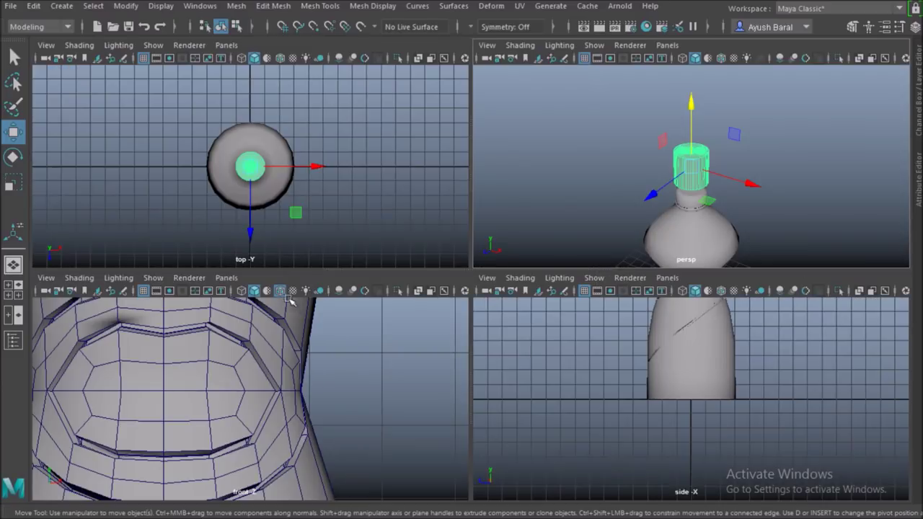
key("space")
scroll(380, 280, "up", 3)
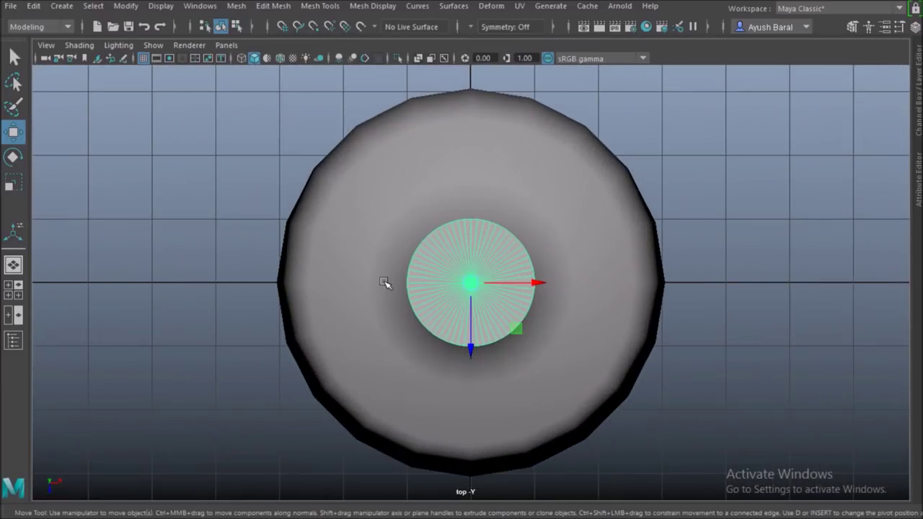
scroll(412, 283, "up", 4)
key("r")
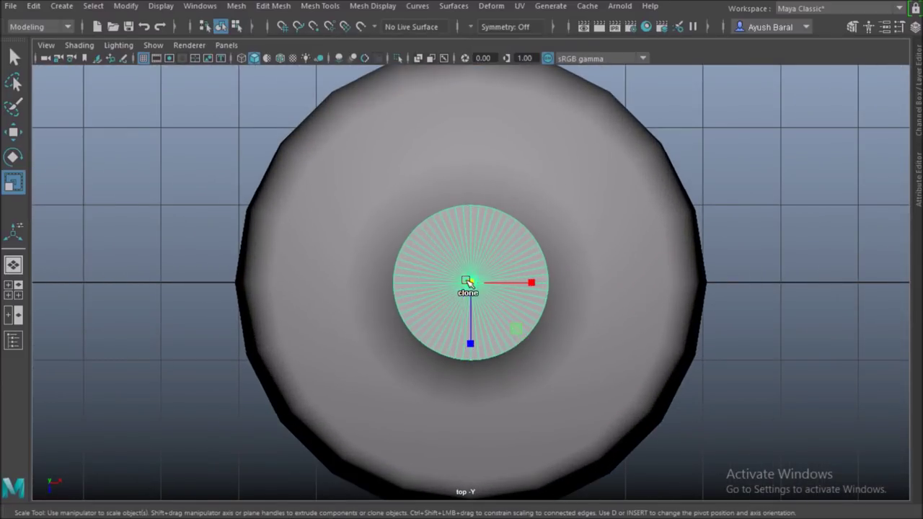
mouse_move(470, 284)
left_mouse_down()
mouse_move(423, 274)
mouse_move(462, 285)
left_mouse_up()
key("space")
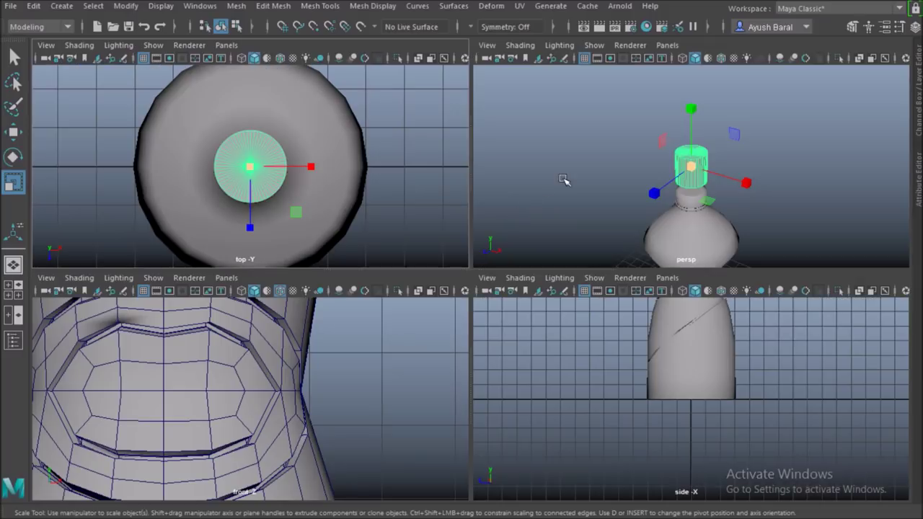
key("space")
left_click_drag(587, 270, 503, 347, "alt")
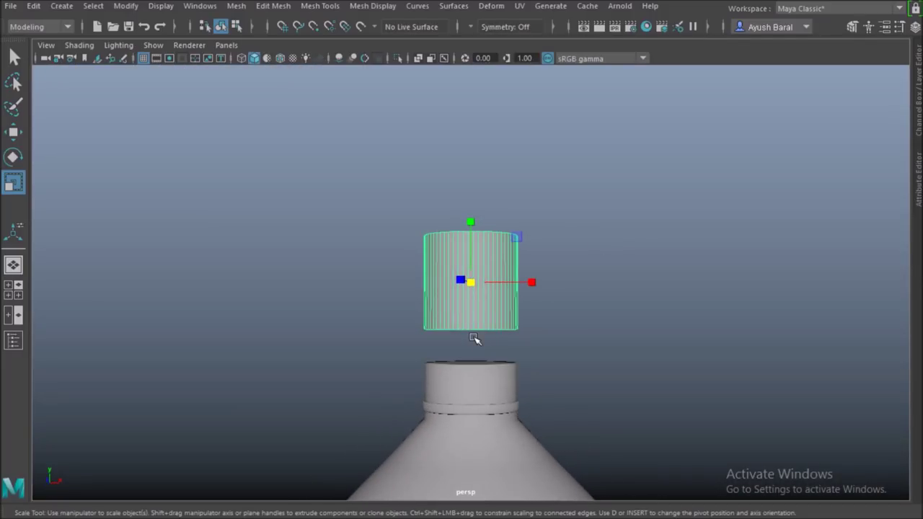
Lower the cylinder to about 15.475 in Y so its base meets the neck ring, with X-ray display turned on.
key("w")
left_click_drag(469, 217, 474, 289)
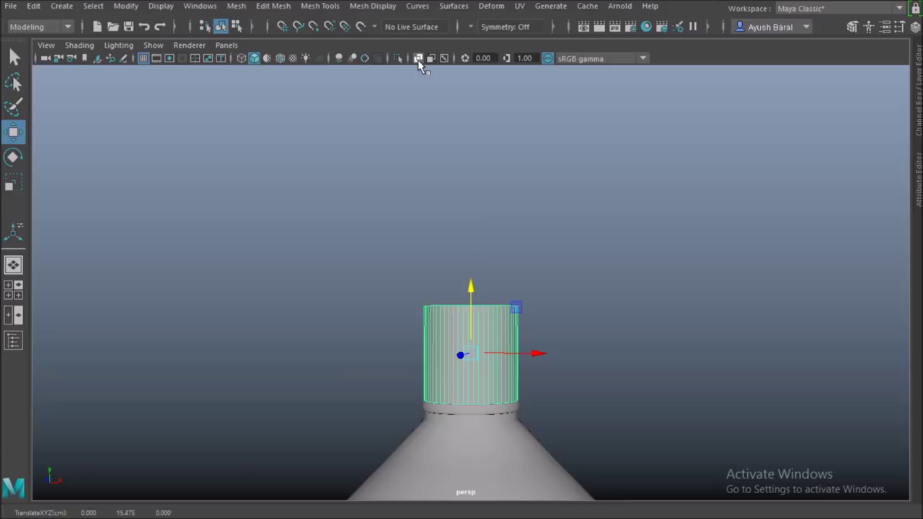
scroll(458, 377, "up", 5)
left_click_drag(523, 426, 373, 358, "alt")
Shorten the cylinder by lowering its top vertices toward the old cap's top, and return to object mode.
scroll(469, 198, "down", 3)
right_click_drag(488, 114, 397, 86)
left_click_drag(344, 155, 548, 193)
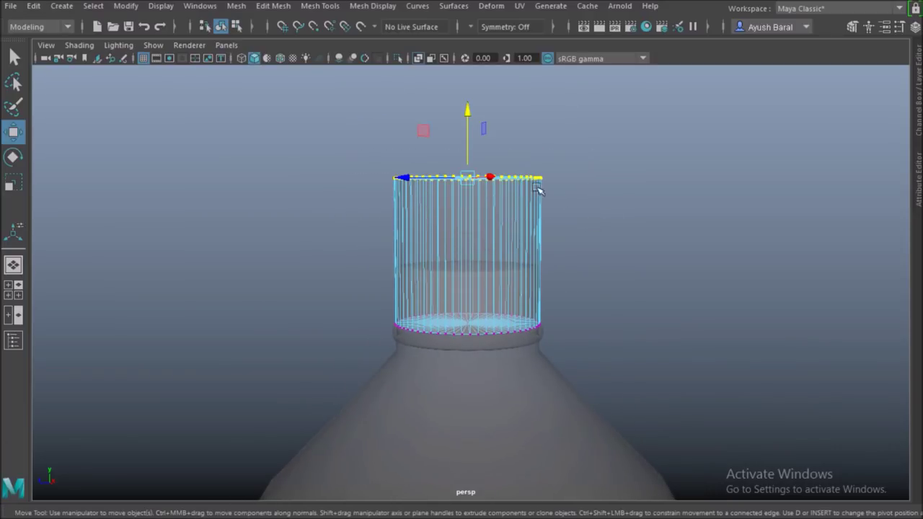
left_click_drag(467, 117, 464, 205)
left_click_drag(495, 282, 474, 290, "alt")
right_click_drag(478, 285, 555, 193)
Raise the new cylinder above the neck, turn off X-ray display and delete the old cap.
left_click_drag(549, 314, 527, 316, "alt")
left_click_drag(468, 180, 469, 111)
key("ctrl+z")
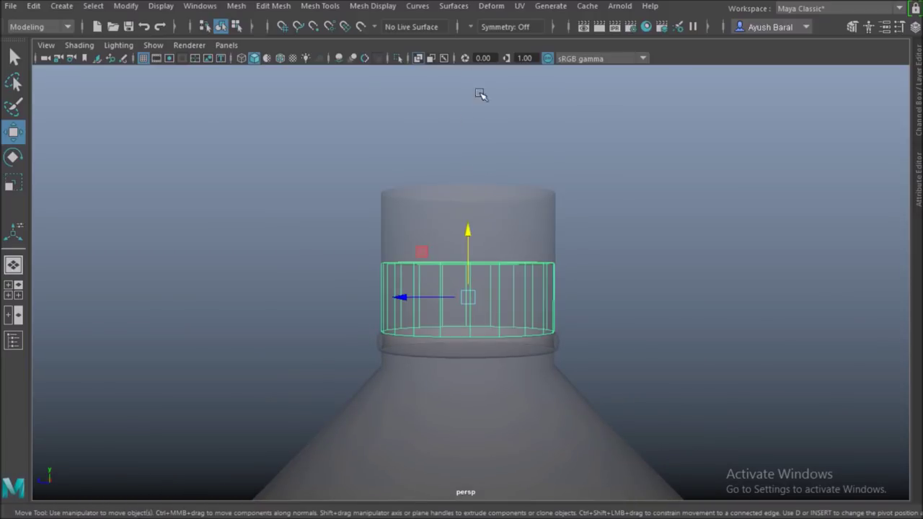
left_click(420, 58)
left_click_drag(452, 222, 546, 304, "alt")
left_click_drag(473, 295, 659, 325)
key("Delete")
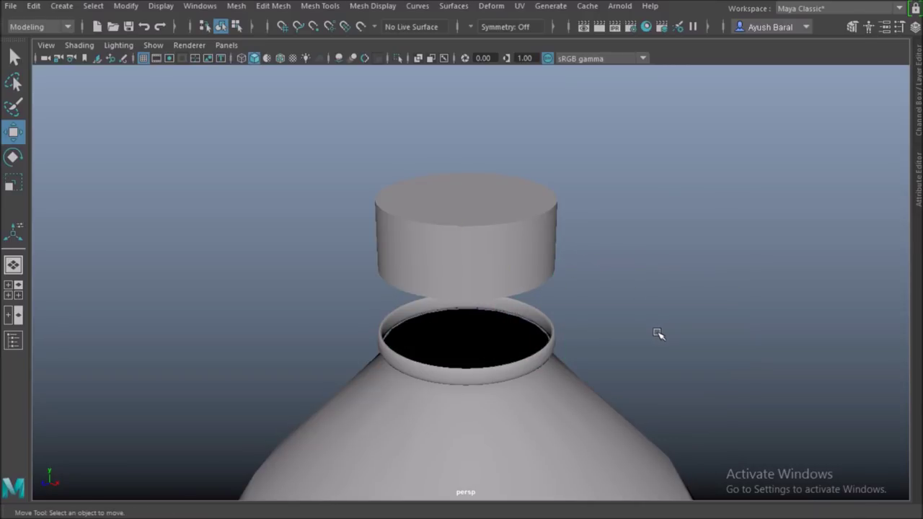
Raise the new cap slightly further above the neck and delete its bottom faces.
left_click(510, 248)
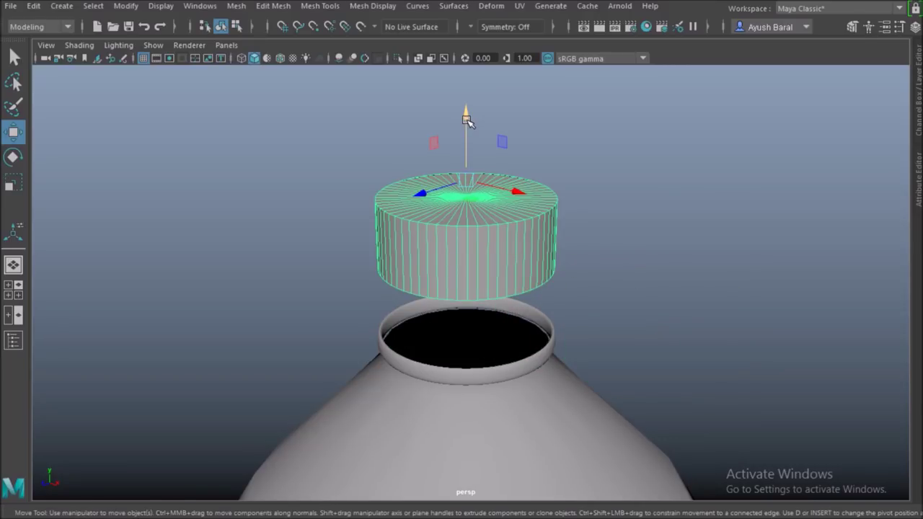
left_click_drag(464, 135, 466, 101)
left_click_drag(465, 261, 434, 191, "alt")
right_click(476, 210)
right_click_drag(475, 210, 474, 158)
left_click_drag(465, 238, 397, 270, "alt")
left_click_drag(336, 200, 666, 255)
left_click_drag(666, 255, 538, 264, "alt")
left_click_drag(331, 134, 470, 282)
key("Delete")
Select the new cap's top faces and extrude them inward with an offset of 0.25.
right_click_drag(458, 116, 464, 149)
left_click_drag(464, 149, 445, 271, "alt")
left_click_drag(487, 309, 471, 273)
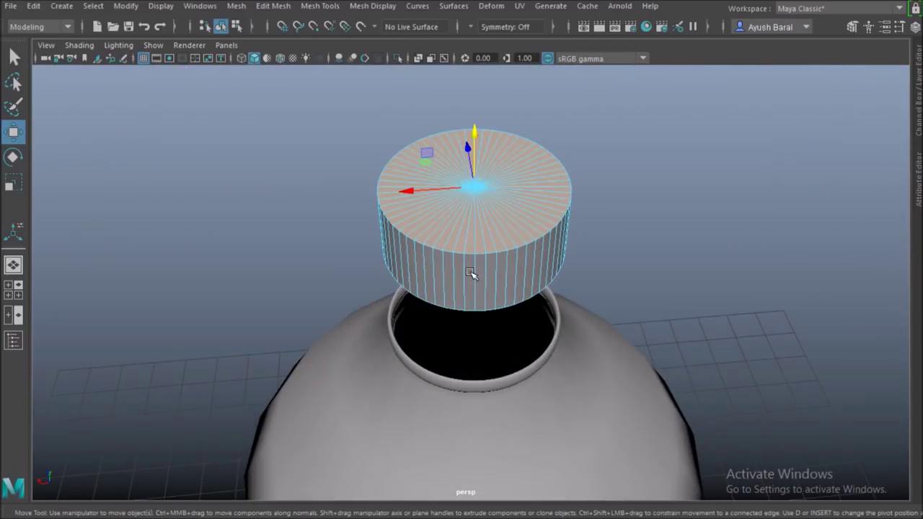
key("ctrl+e")
left_click(704, 321)
left_click_drag(704, 321, 718, 322)
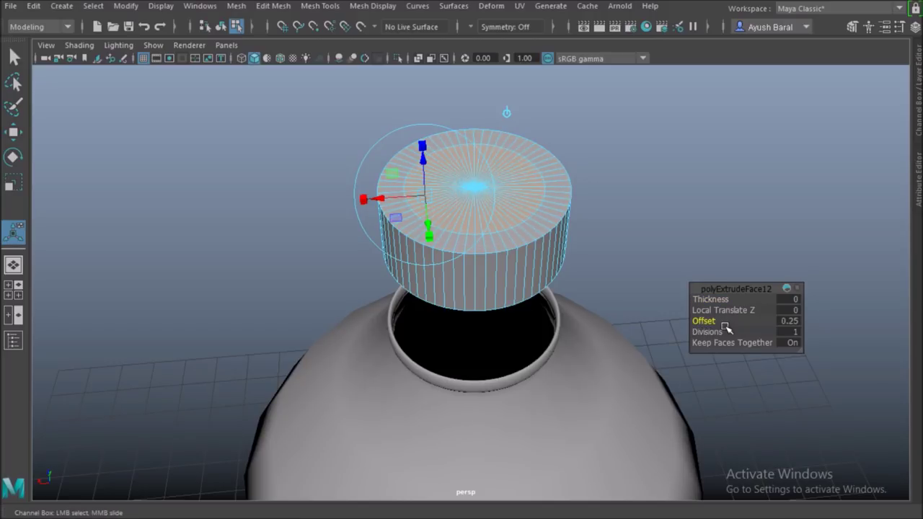
Extrude the cap's inner top faces again with an offset of 0.31.
key("ctrl+e")
left_click(718, 321)
left_click_drag(718, 321, 730, 321)
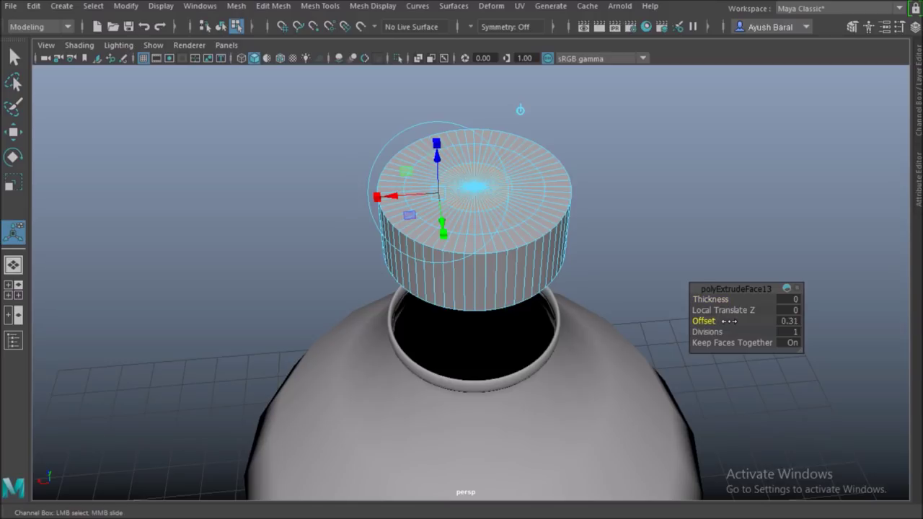
Select every second radial edge inside the innermost circle of the cap's top and delete them.
scroll(577, 324, "up", 3)
left_click_drag(568, 323, 608, 330, "alt")
middle_click_drag(607, 331, 583, 451, "alt")
scroll(583, 452, "up", 5)
left_click_drag(546, 347, 532, 406, "alt")
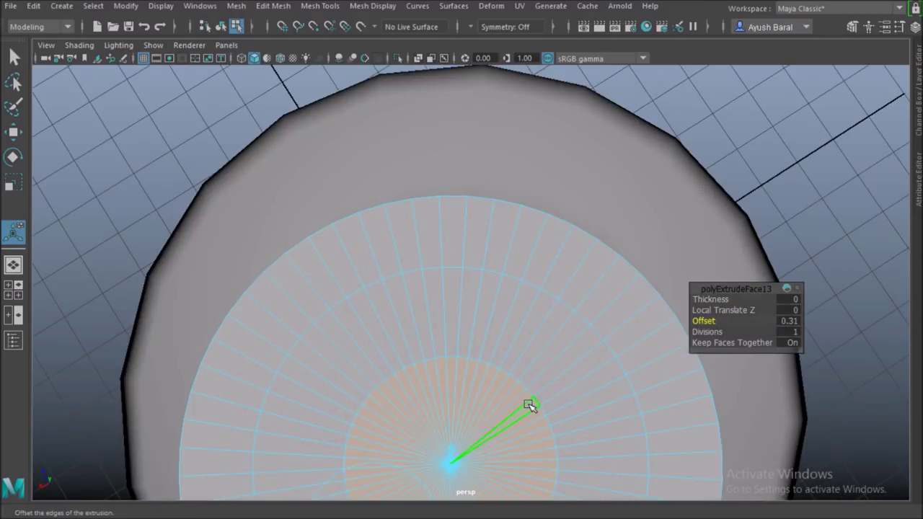
key("f")
right_click_drag(435, 114, 435, 76)
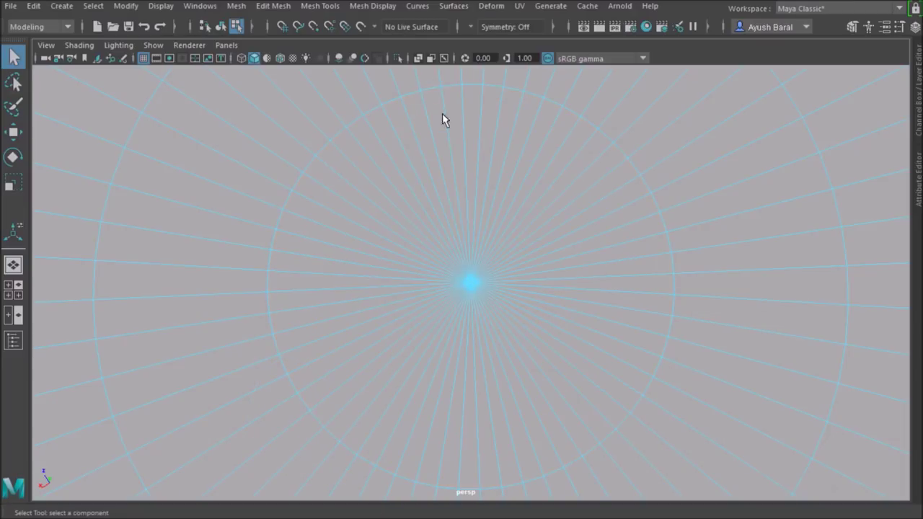
left_click(496, 142, "shift")
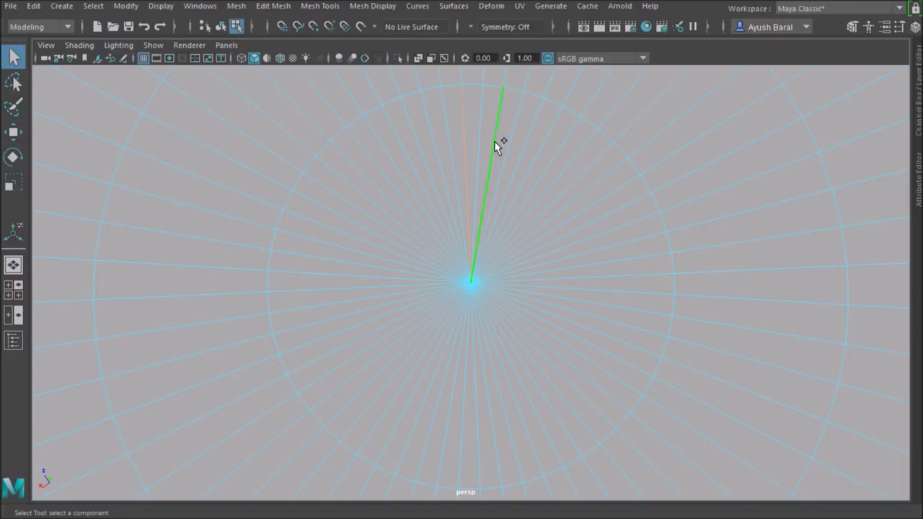
left_click(541, 166, "shift")
left_click(571, 187, "shift")
left_click(588, 204, "shift")
left_click(593, 225, "shift")
left_click(598, 236, "shift")
left_click(614, 262, "shift")
left_click(626, 307, "shift")
left_click(628, 324, "shift")
left_click(614, 336, "shift")
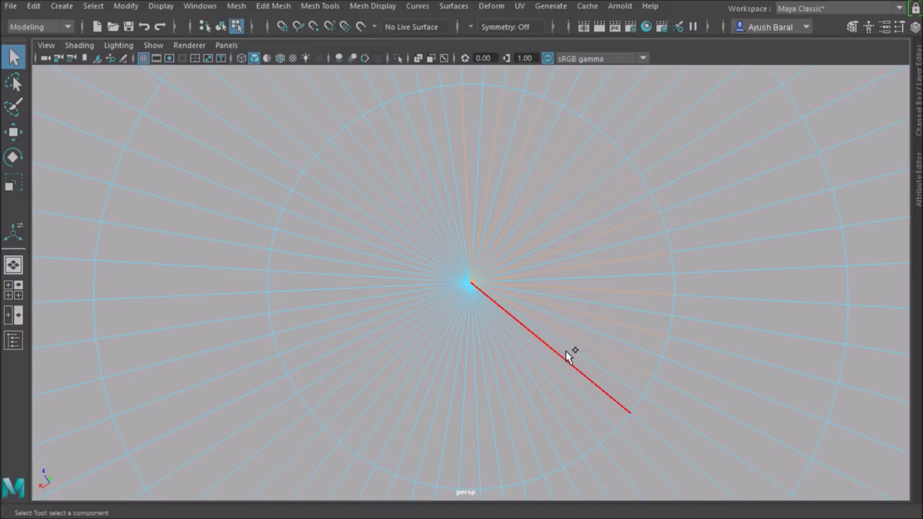
left_click(542, 369, "shift")
left_click(515, 369, "shift")
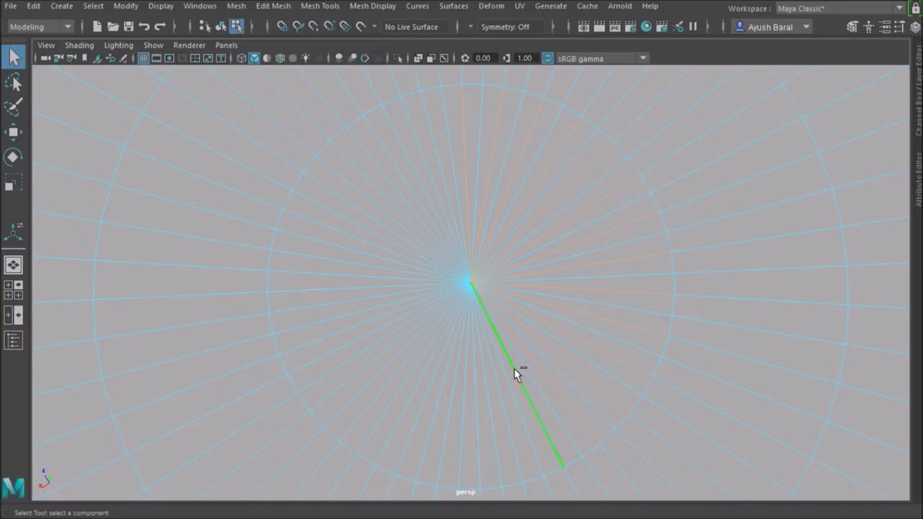
left_click(498, 372, "shift")
left_click(474, 380, "shift")
left_click(464, 378, "shift")
left_click(453, 377, "shift")
left_click(437, 377, "shift")
left_click(419, 368, "shift")
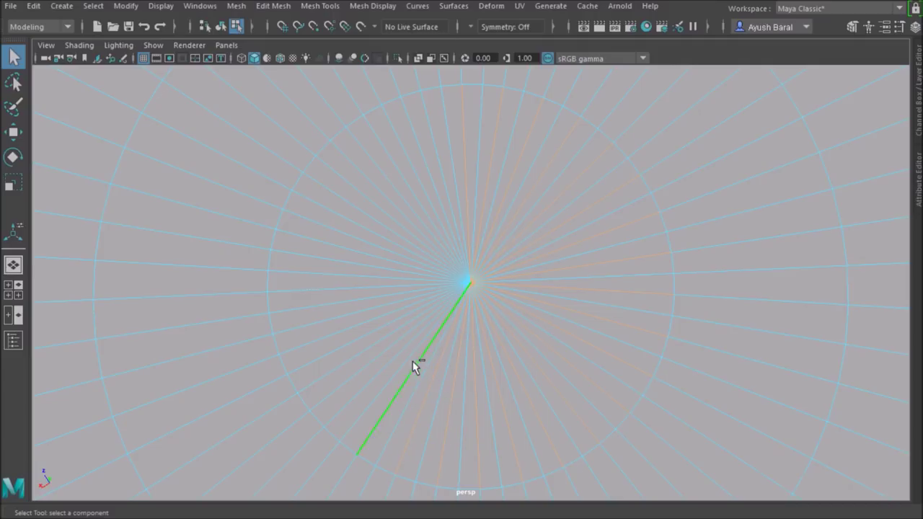
left_click(395, 331, "shift")
left_click(391, 315, "shift")
left_click(385, 305, "shift")
left_click(385, 299, "shift")
left_click(382, 278, "shift")
left_click(386, 264, "shift")
left_click(387, 249, "shift")
left_click(392, 242, "shift")
left_click(394, 217, "shift")
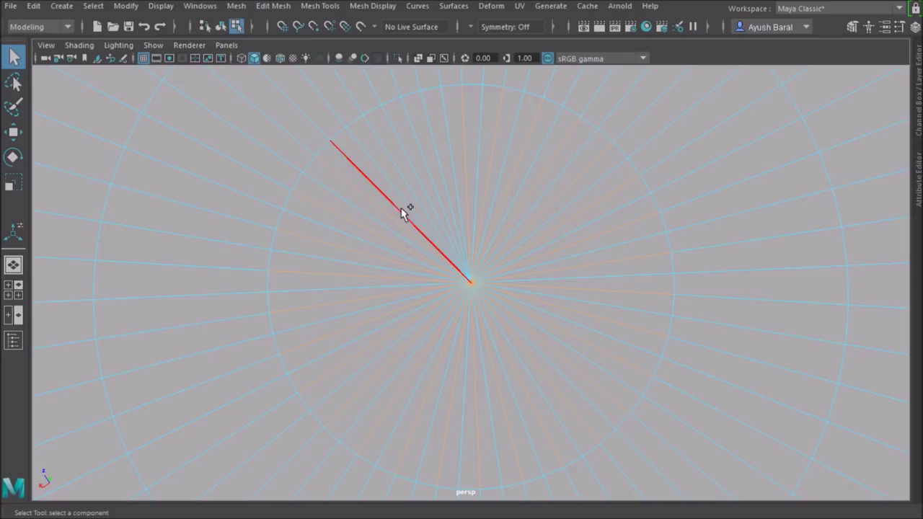
left_click(420, 185, "shift")
left_click(471, 173, "shift")
mouse_move(525, 196)
right_mouse_down("shift")
mouse_move(154, 373)
mouse_move(459, 280)
mouse_move(508, 202)
mouse_move(520, 200)
right_mouse_up("shift")
scroll(509, 274, "down", 5)
mouse_move(488, 336)
left_mouse_down("alt")
mouse_move(493, 303)
mouse_move(493, 348)
left_mouse_up("alt")
scroll(531, 348, "up", 4)
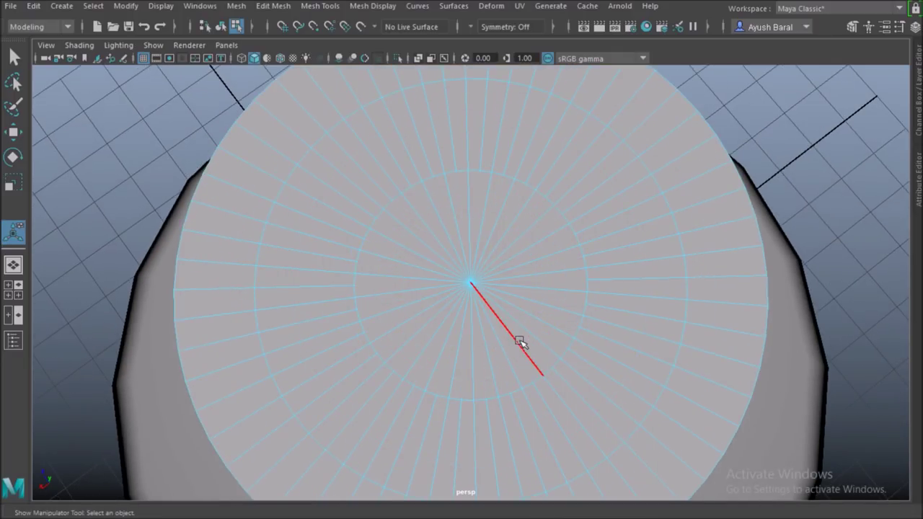
Select all the side faces around the cap and extrude them.
key("3")
left_click_drag(466, 377, 502, 215, "alt")
right_click_drag(490, 311, 484, 153)
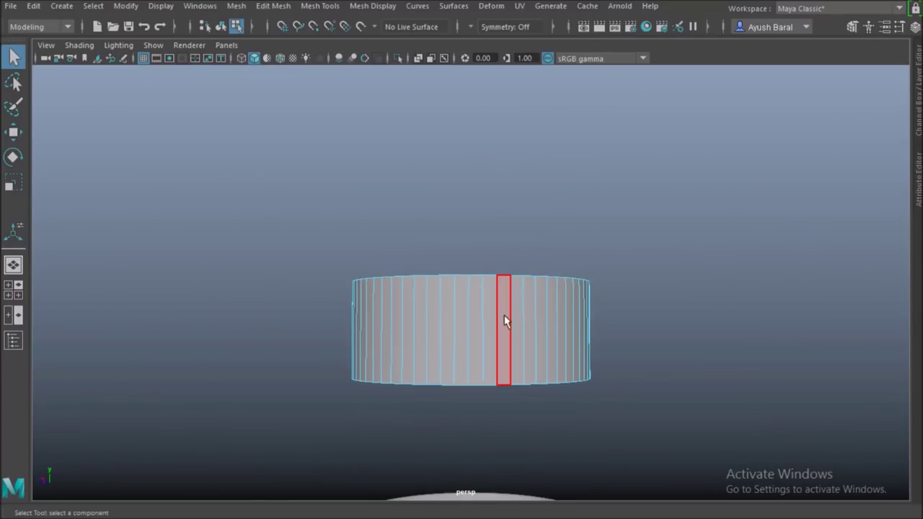
left_click_drag(511, 337, 596, 301, "alt")
left_click_drag(649, 329, 202, 259)
left_click_drag(649, 353, 605, 353, "alt")
key("ctrl+e")
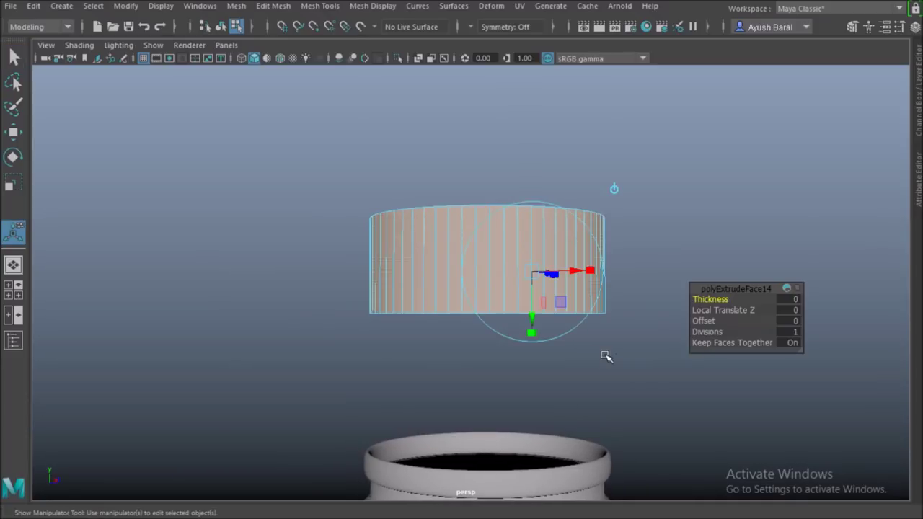
left_click_drag(703, 322, 709, 322)
middle_click_drag(703, 320, 705, 321)
left_click_drag(706, 323, 681, 323)
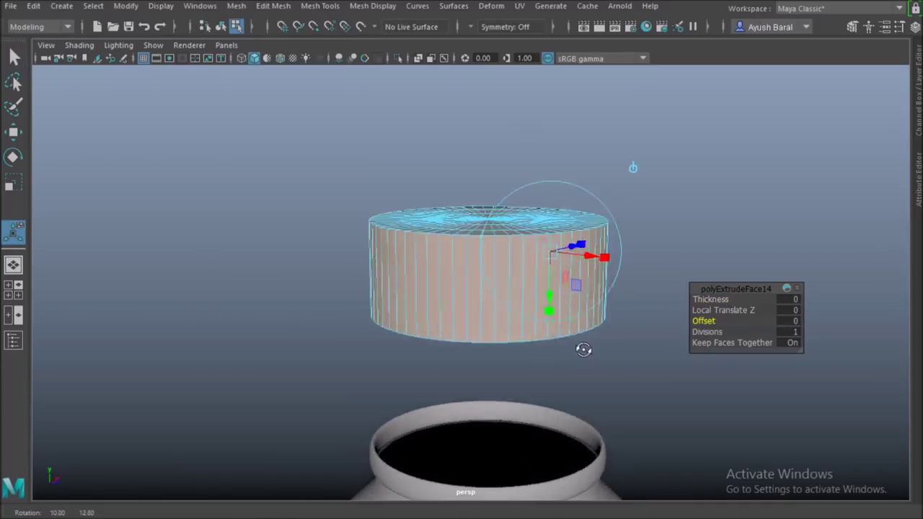
left_click_drag(600, 332, 583, 350, "alt")
left_click_drag(583, 350, 546, 348, "alt")
left_click_drag(632, 305, 504, 345, "alt")
scroll(476, 324, "up", 2)
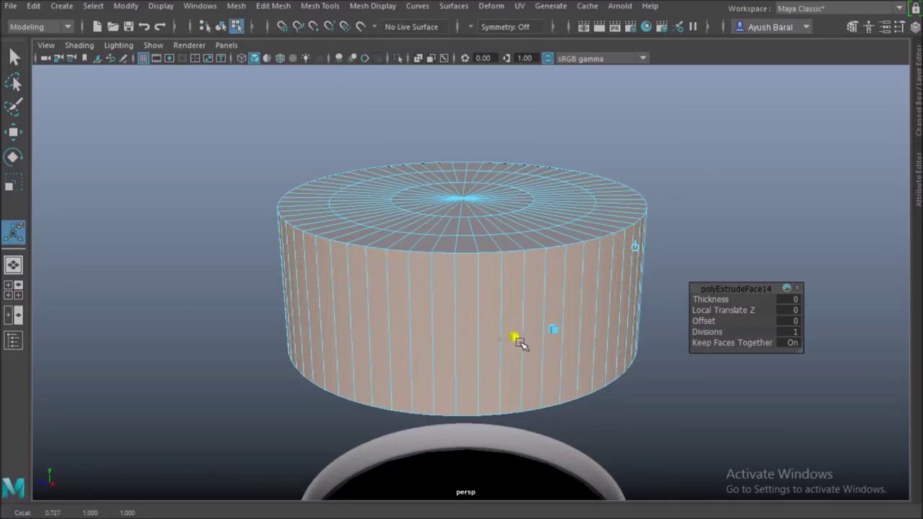
left_click_drag(565, 345, 282, 345)
key("ctrl+z")
left_click_drag(391, 354, 604, 356, "alt")
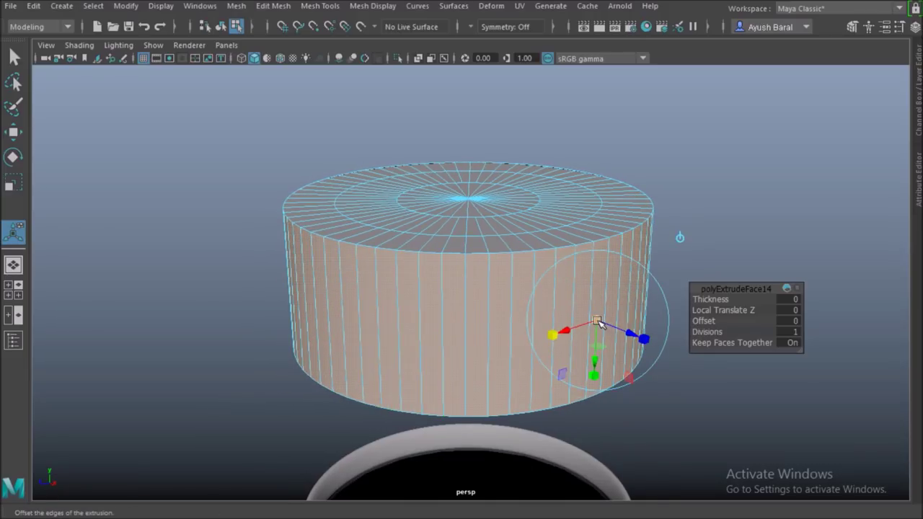
left_click_drag(598, 323, 594, 319)
key("ctrl+z")
Turn off Keep Faces Together for the cap's side extrusion and inset each face with an offset of 0.02.
left_click(793, 344)
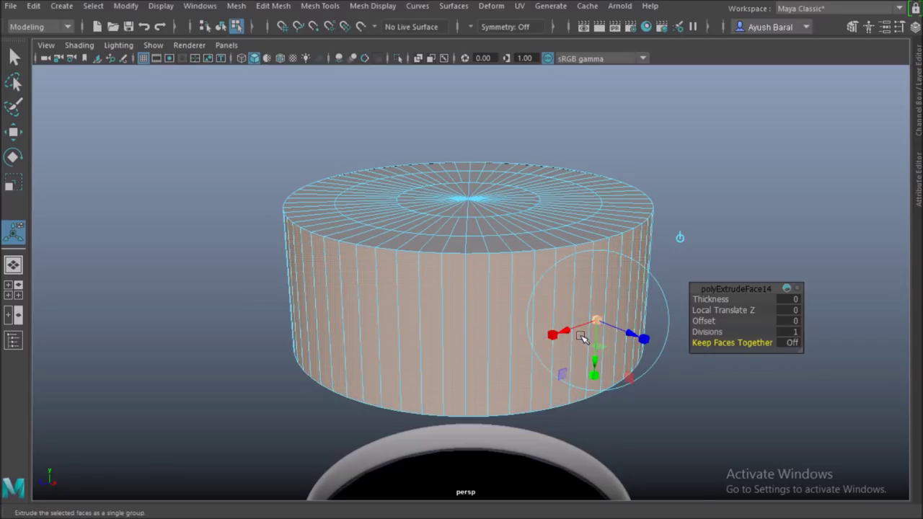
left_click(704, 321)
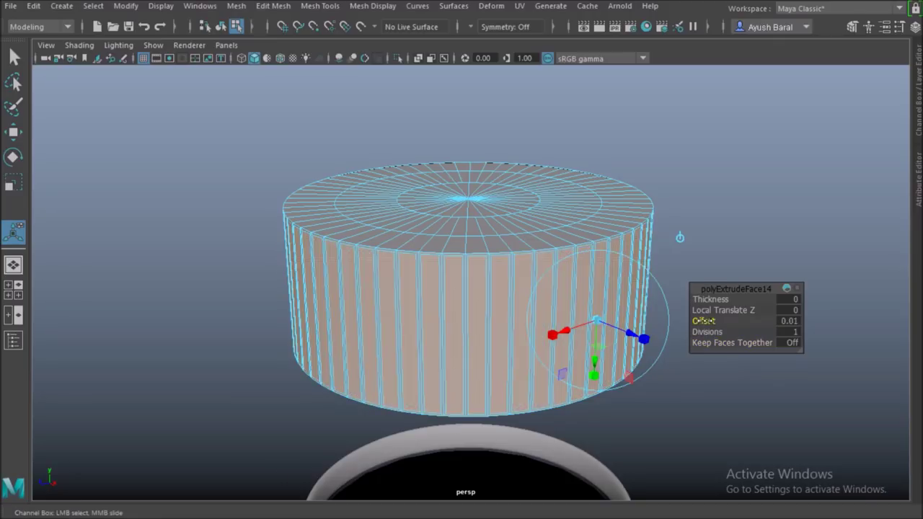
left_click_drag(705, 321, 707, 321)
middle_click_drag(599, 339, 601, 339)
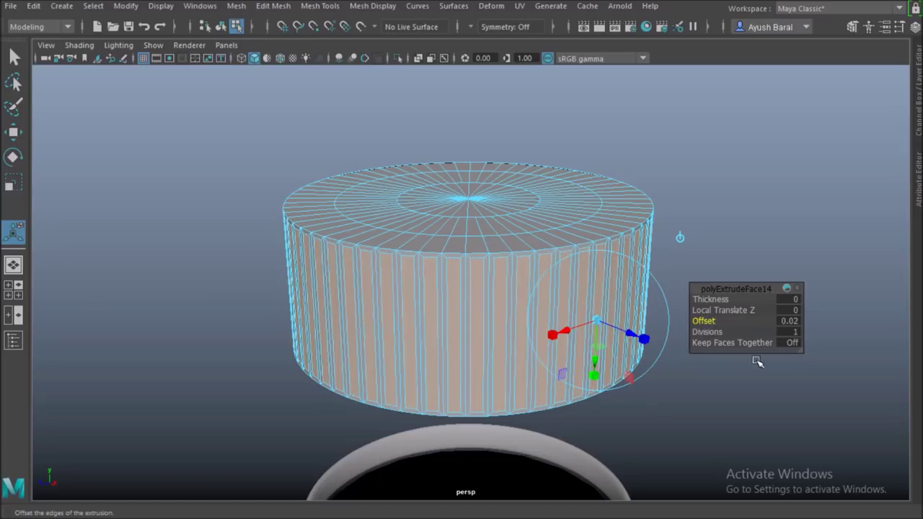
scroll(583, 367, "down", 2)
left_click_drag(510, 361, 521, 369, "alt")
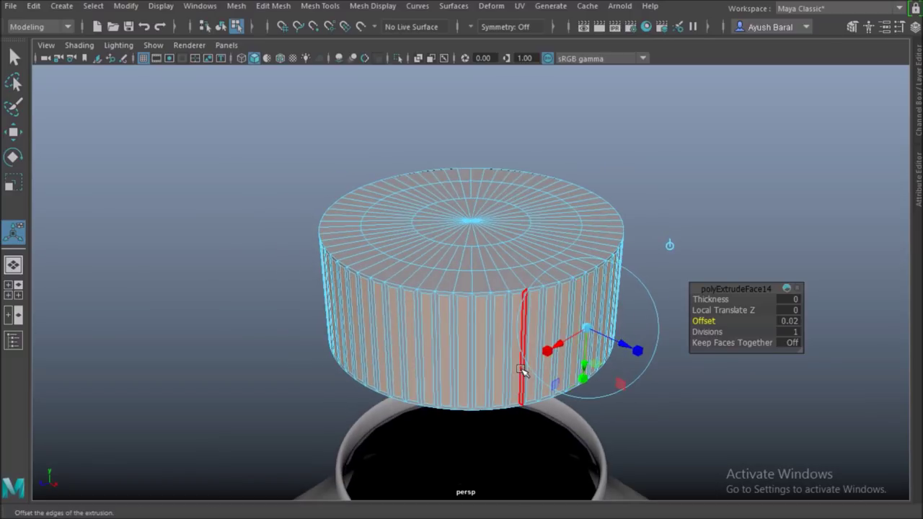
Extrude the inset side faces of the cap outward by about 0.023 and once more by about 0.010.
key("ctrl+e")
left_click_drag(627, 345, 630, 345)
left_click_drag(554, 349, 559, 395)
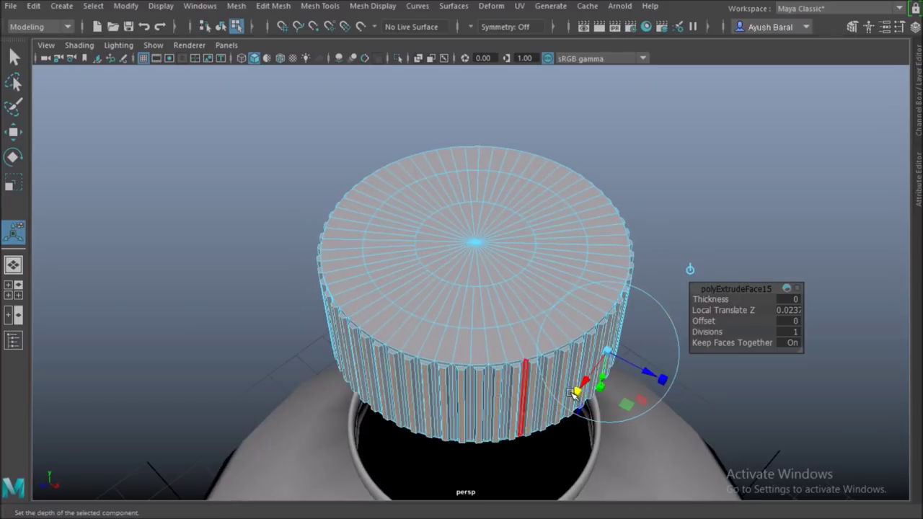
left_click_drag(646, 371, 633, 375)
key("ctrl+e")
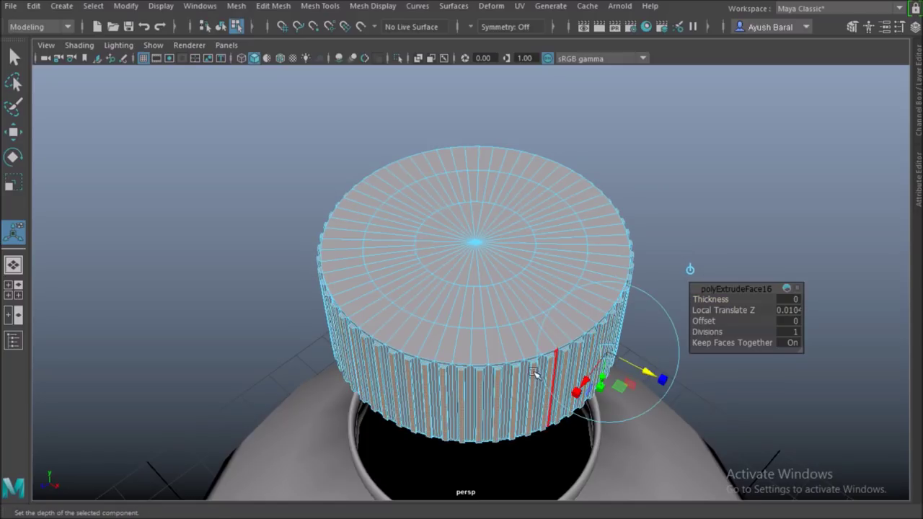
Return to object mode, check the ridged cap in smooth mesh preview, and switch it back to unsmoothed display.
left_click_drag(536, 368, 509, 336, "alt")
key("q")
key("F8")
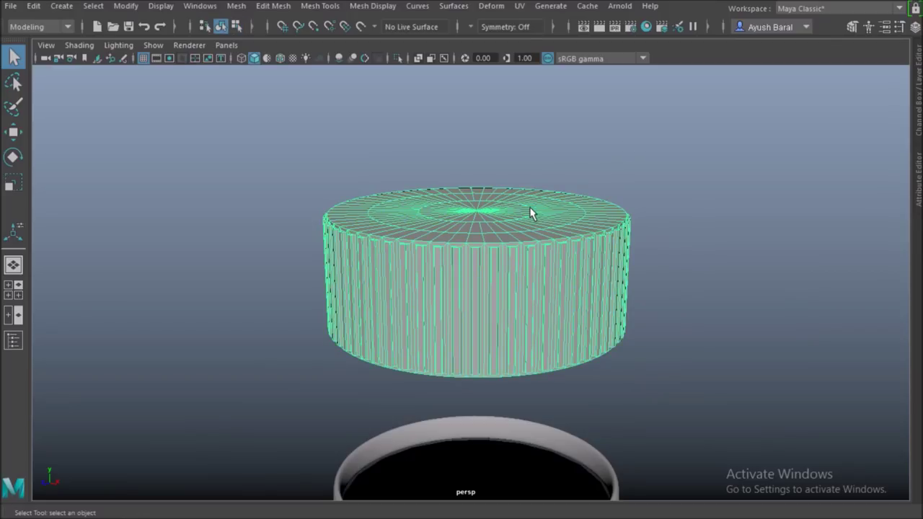
key("3")
left_click(692, 273)
left_click_drag(692, 273, 519, 296, "alt")
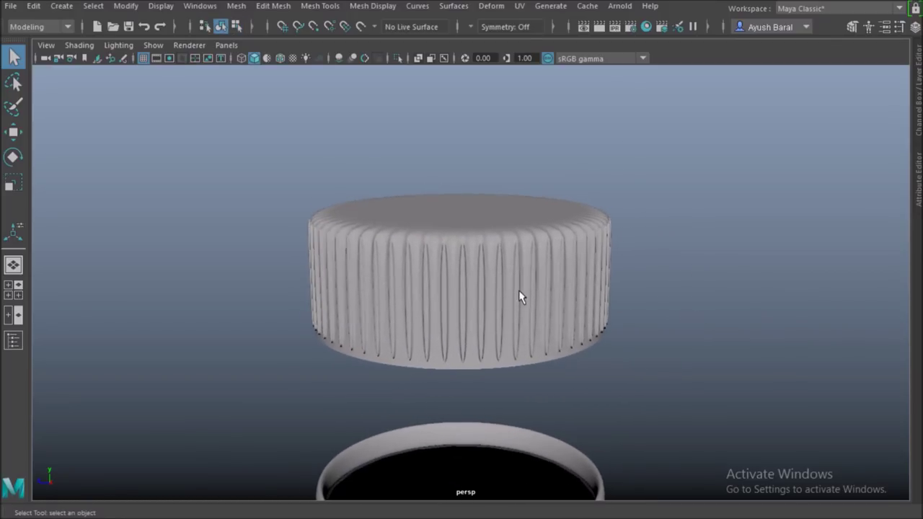
left_click(516, 268)
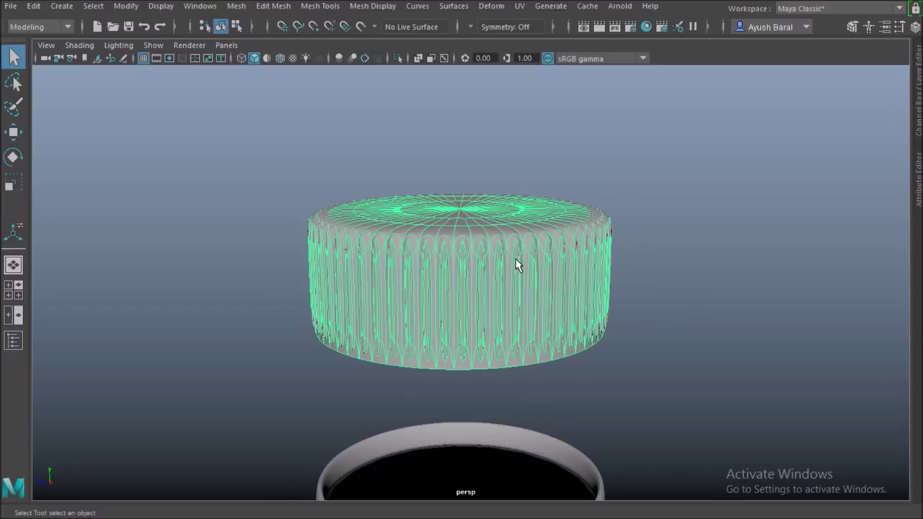
key("1")
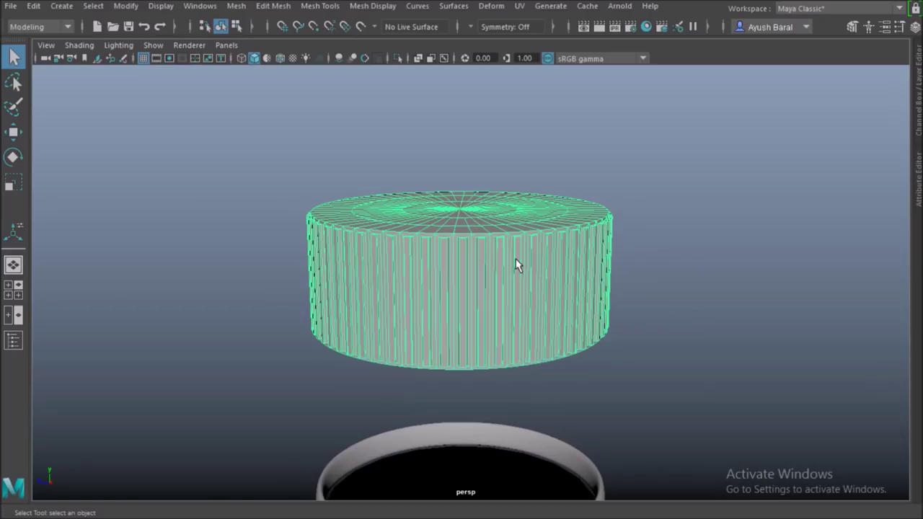
Insert supporting edge loops around the ridged side of the cap with the Insert Edge Loop tool.
left_click(320, 6)
left_click(351, 112)
mouse_move(438, 262)
left_mouse_down()
mouse_move(438, 247)
mouse_move(438, 260)
left_mouse_up()
left_click_drag(431, 331, 433, 360)
left_click_drag(446, 320, 451, 288)
left_click_drag(463, 334, 462, 337)
right_click_drag(462, 336, 404, 332, "alt")
left_click_drag(477, 301, 443, 274, "alt")
right_click_drag(443, 274, 479, 233)
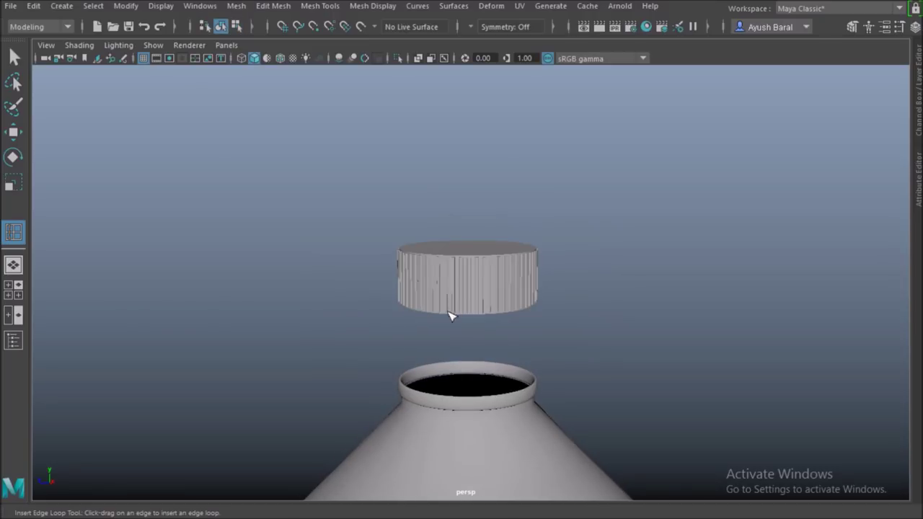
left_click_drag(448, 311, 479, 251, "alt")
left_click(502, 289)
left_click(502, 288)
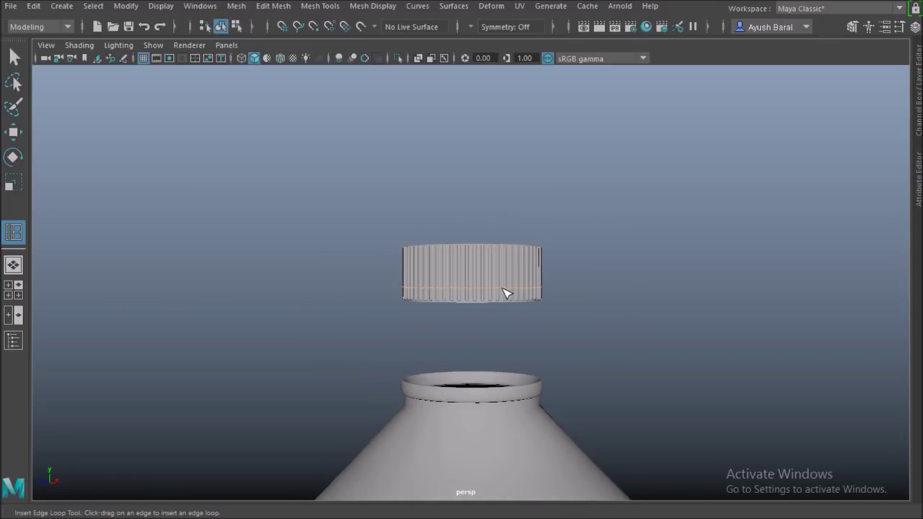
key("q")
Select the cap and move it straight down onto the bottle's neck.
left_click_drag(519, 310, 483, 311, "alt")
left_click(482, 311)
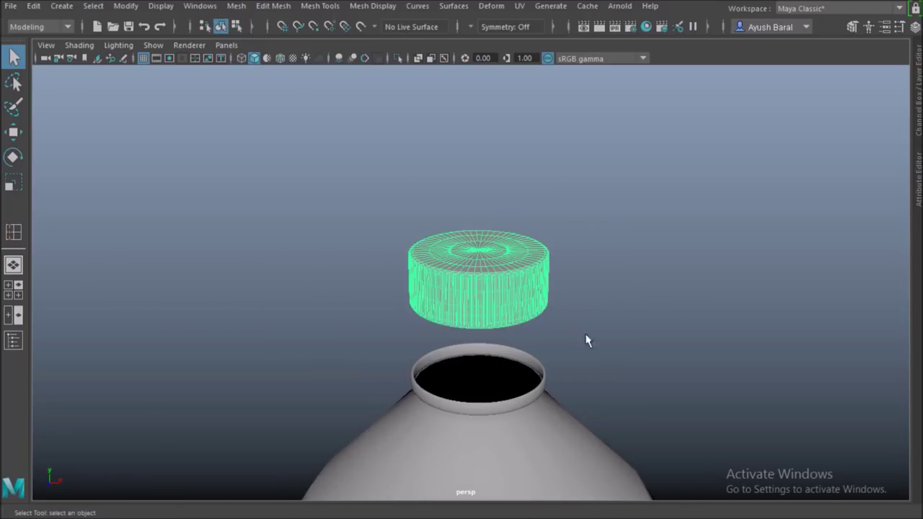
scroll(654, 337, "up", 3)
left_click(654, 337)
left_click_drag(654, 337, 696, 359, "alt")
left_click_drag(500, 335, 510, 311, "alt")
left_click(510, 313)
left_click_drag(503, 383, 531, 365, "alt")
key("w")
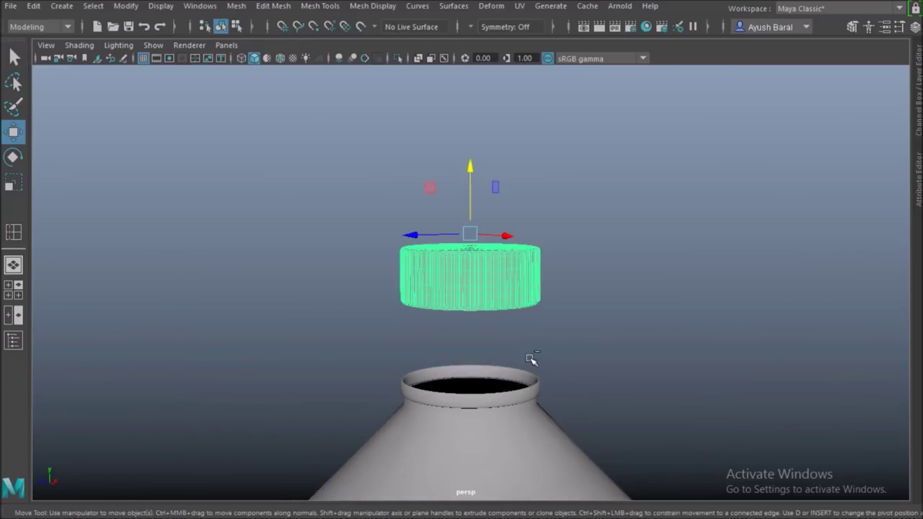
left_click_drag(470, 175, 470, 261)
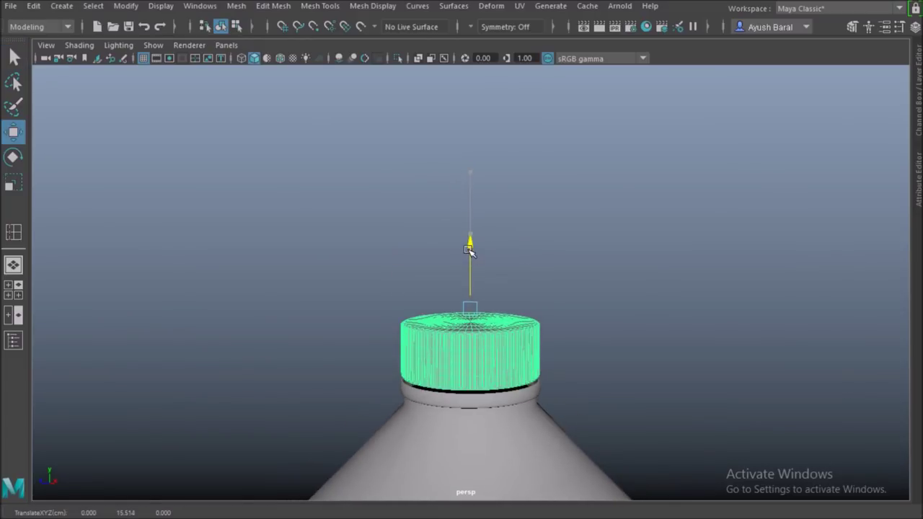
left_click(673, 322)
Show the bottle, neck ring and cap in smooth mesh preview and combine all of them into one mesh.
scroll(672, 321, "down", 5)
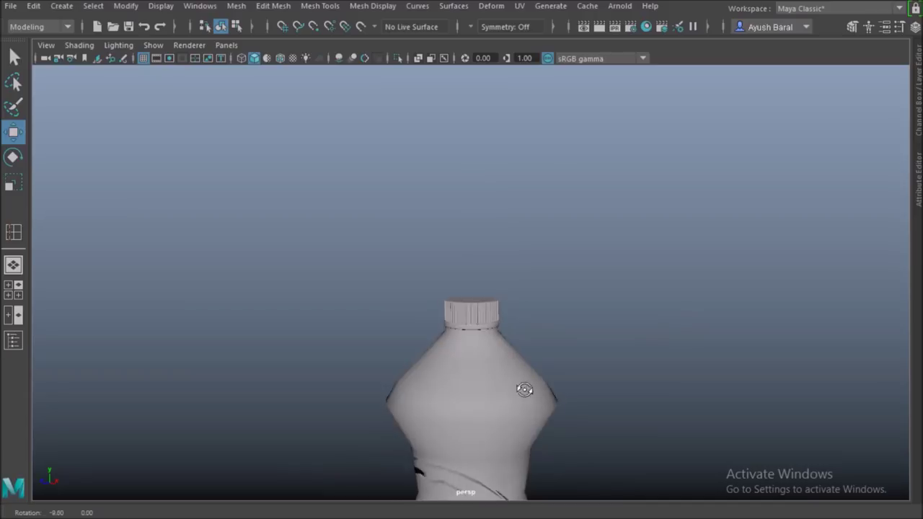
left_click_drag(402, 256, 548, 402)
key("3")
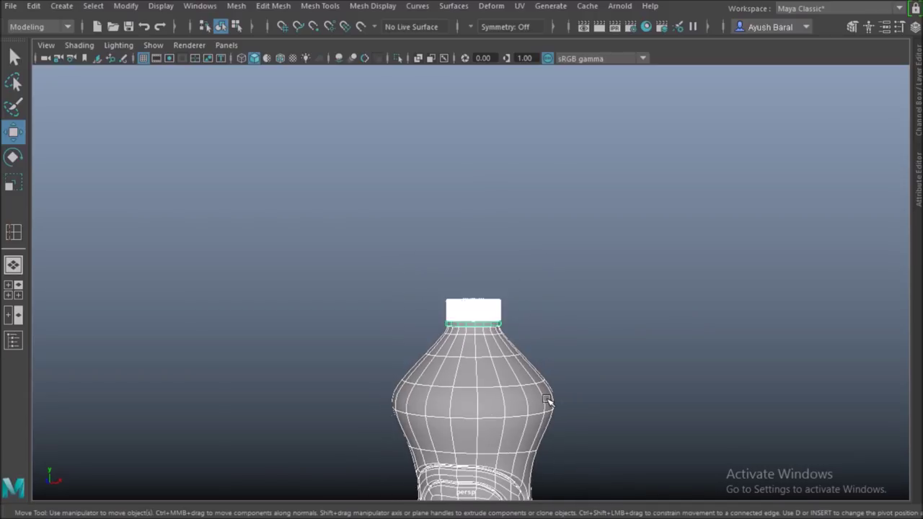
left_click(620, 322)
left_click_drag(457, 269, 545, 433)
right_click_drag(400, 113, 364, 359, "shift")
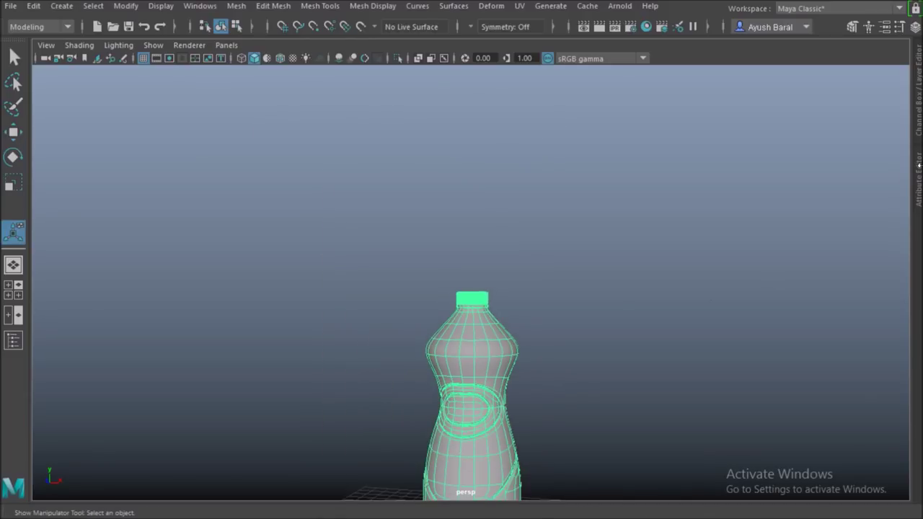
Rename the combined mesh as bottle_final.
left_click(920, 109)
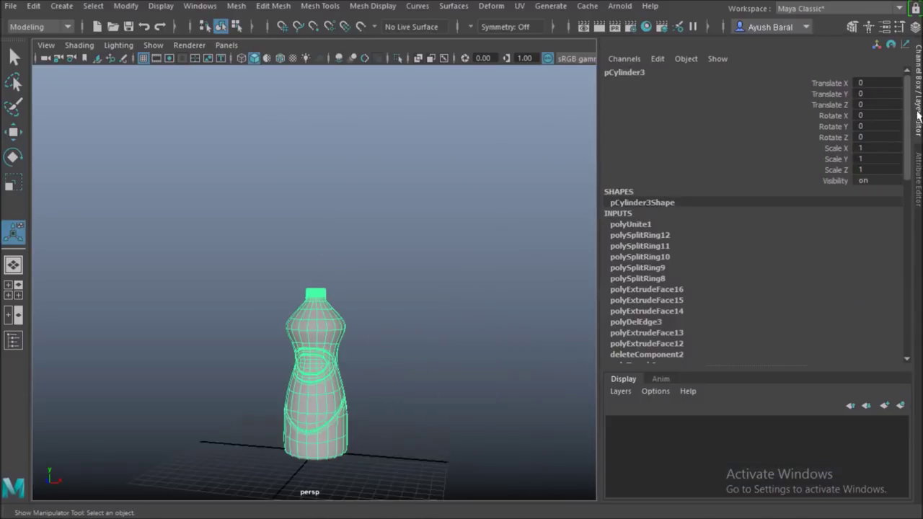
left_click(634, 73)
type("bottle")
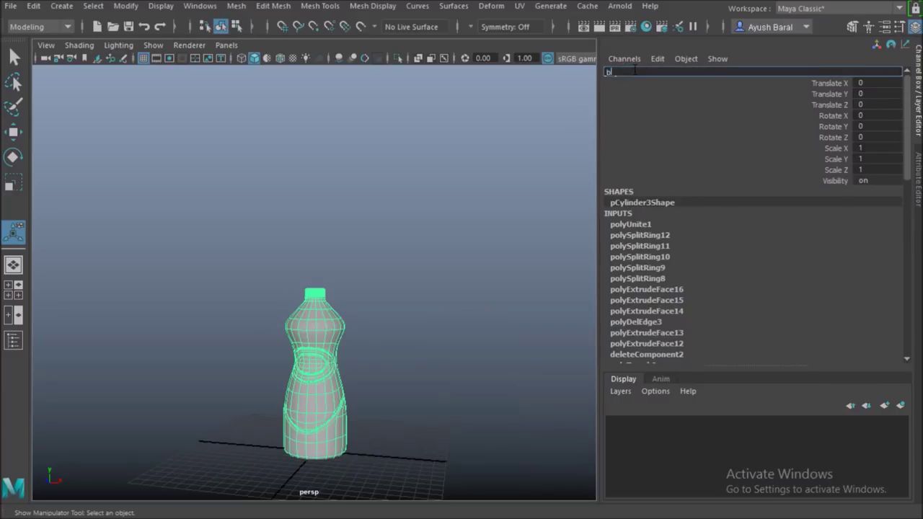
type("_final")
key("Return")
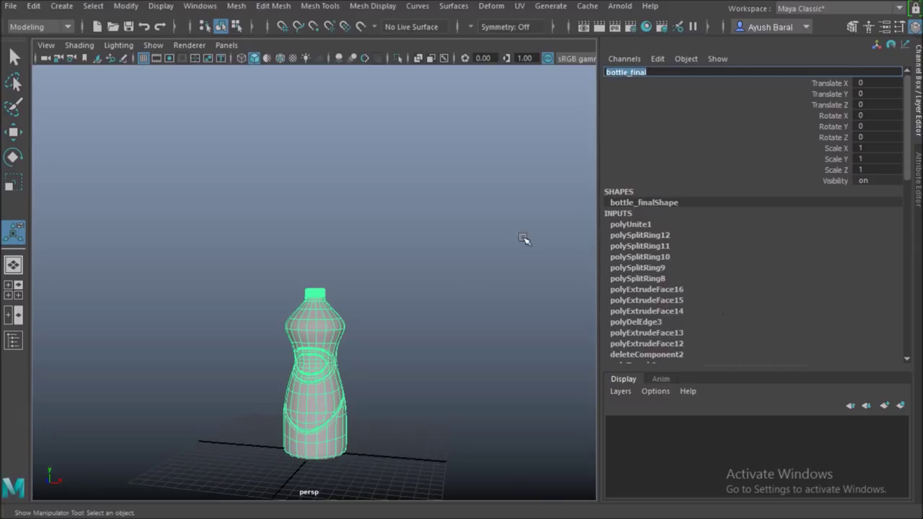
Delete the construction history of the bottle_final mesh.
left_click(33, 6)
mouse_move(87, 166)
left_click(338, 177)
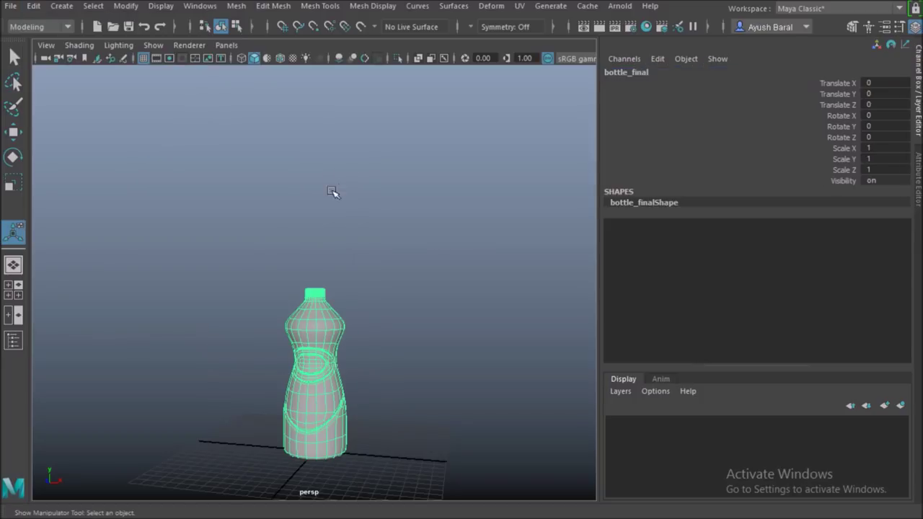
Deselect the bottle and examine the finished model from different angles and distances.
left_click(466, 313)
left_click_drag(478, 285, 347, 303, "alt")
scroll(439, 236, "up", 5)
middle_click_drag(439, 236, 384, 292, "alt")
right_click_drag(383, 293, 259, 261, "alt")
left_click_drag(260, 261, 373, 285, "alt")
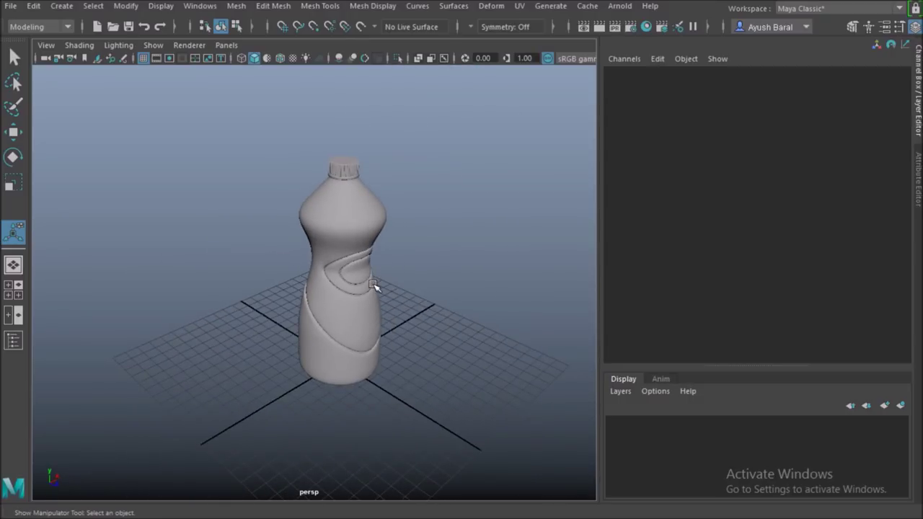